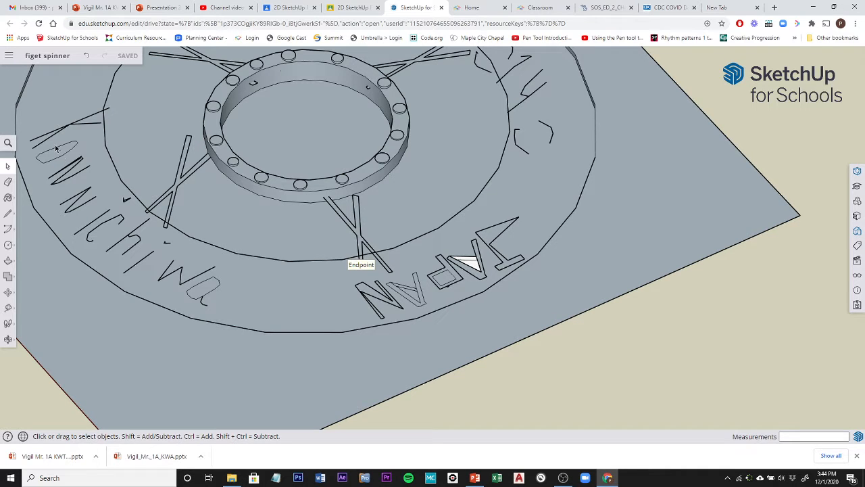
Draw a circle with an 11.5 mm radius on the empty ground beside the square base, near the red axis
{"action": "scroll", "coordinate": [541, 136], "scroll_direction": "down", "scroll_amount": 10}
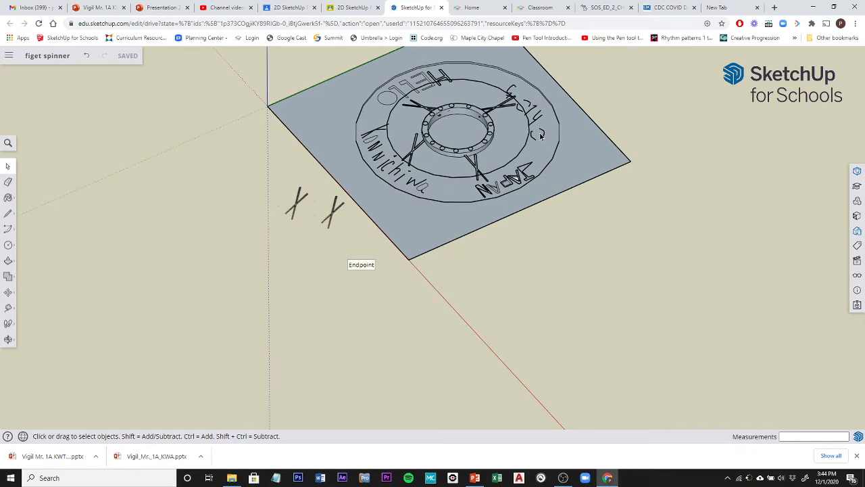
{"action": "scroll", "coordinate": [540, 136], "scroll_direction": "up", "scroll_amount": 3}
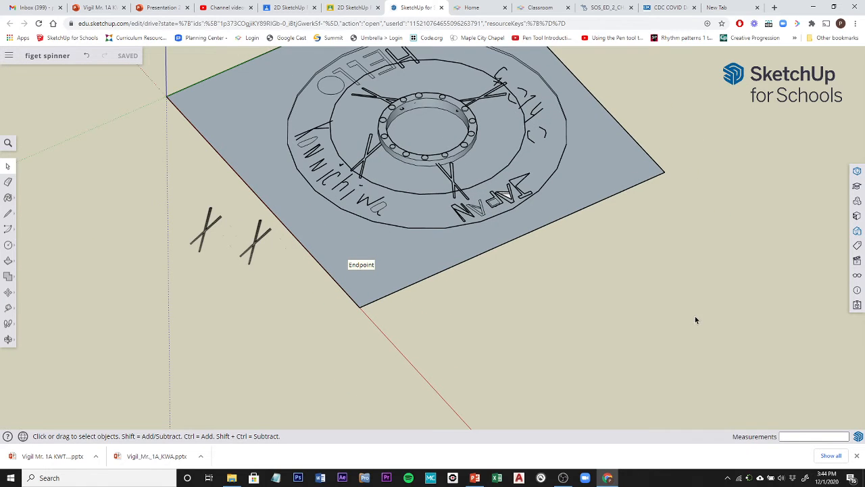
{"action": "mouse_move", "coordinate": [694, 316]}
{"action": "middle_mouse_down"}
{"action": "mouse_move", "coordinate": [532, 303]}
{"action": "mouse_move", "coordinate": [633, 303]}
{"action": "mouse_move", "coordinate": [697, 272]}
{"action": "middle_mouse_up"}
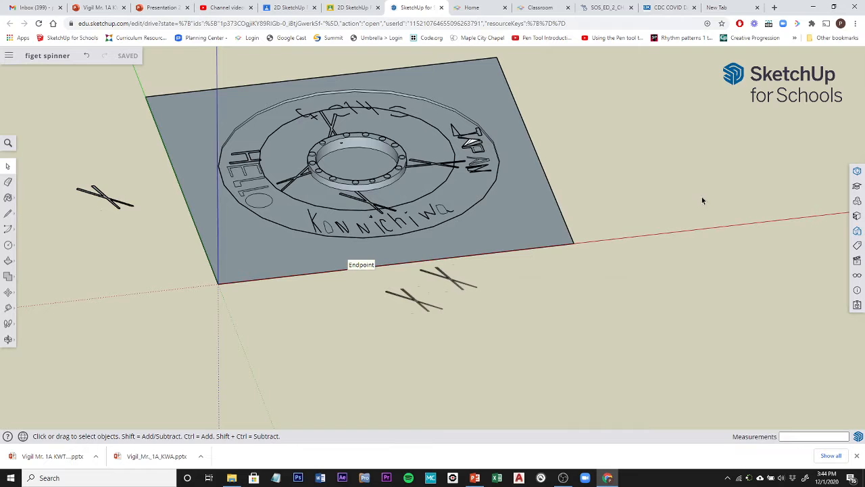
{"action": "mouse_move", "coordinate": [724, 193]}
{"action": "middle_mouse_down"}
{"action": "mouse_move", "coordinate": [386, 193]}
{"action": "mouse_move", "coordinate": [279, 234]}
{"action": "middle_mouse_up"}
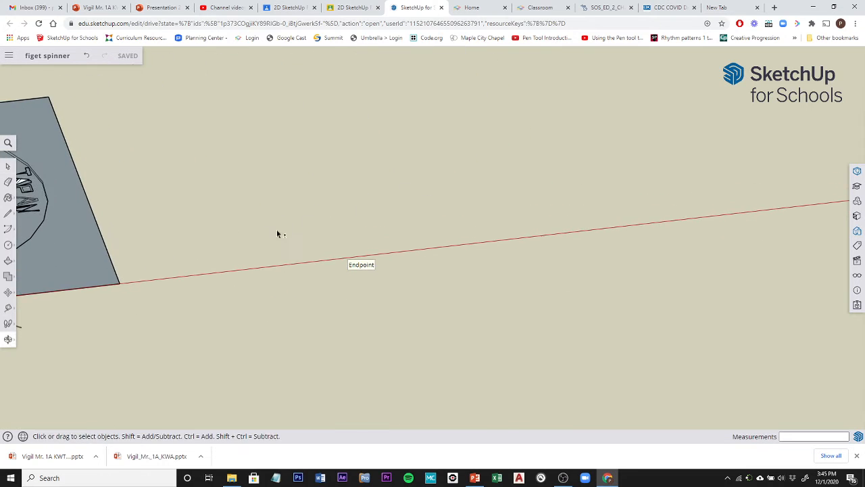
{"action": "mouse_move", "coordinate": [595, 186]}
{"action": "middle_mouse_down"}
{"action": "mouse_move", "coordinate": [541, 233]}
{"action": "mouse_move", "coordinate": [473, 216]}
{"action": "middle_mouse_up"}
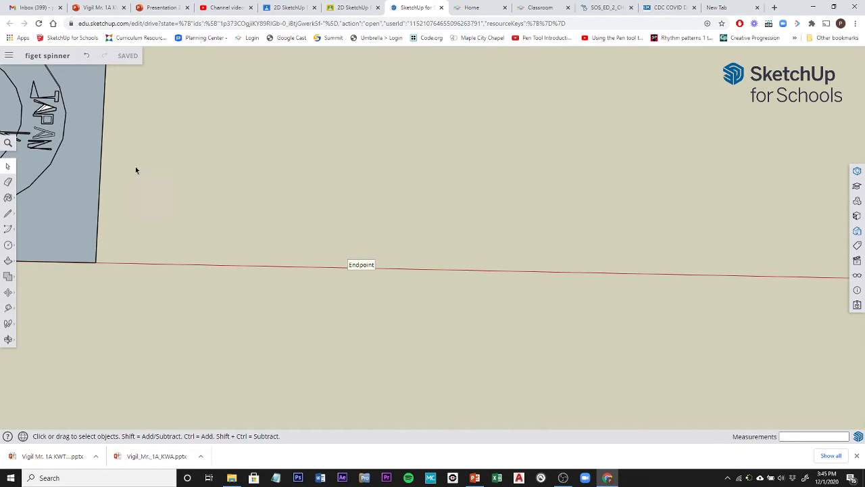
{"action": "left_click", "coordinate": [8, 245]}
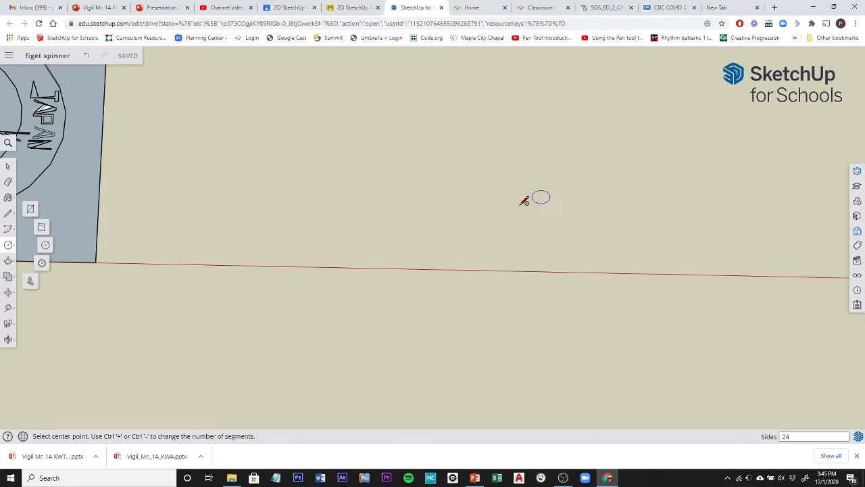
{"action": "left_click", "coordinate": [461, 202]}
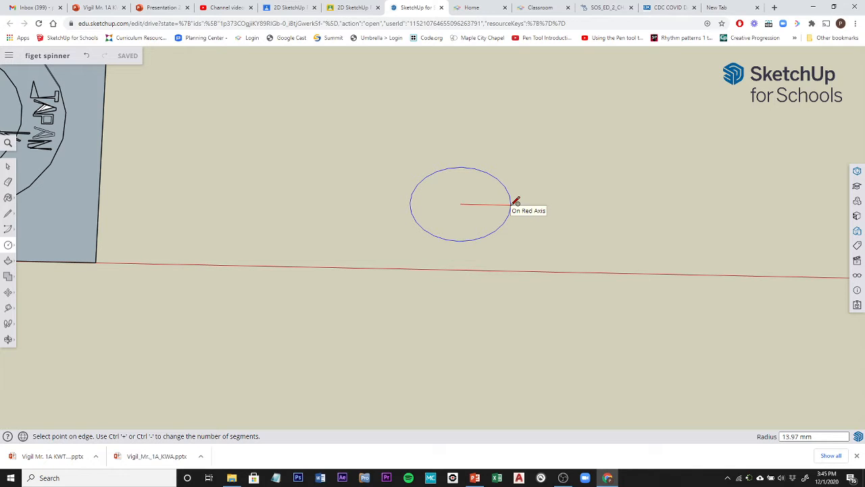
{"action": "type", "text": "11.5"}
{"action": "key", "text": "Return"}
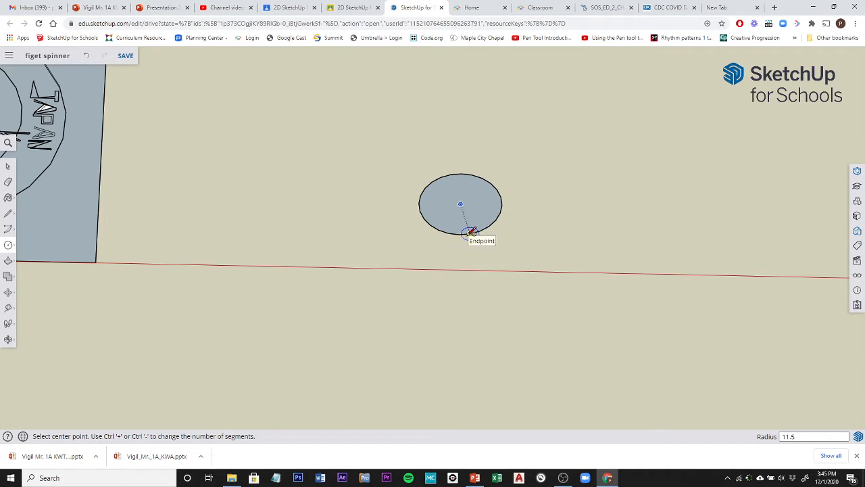
Draw a concentric outer circle with a 15 mm radius around the first circle
{"action": "left_click", "coordinate": [461, 203]}
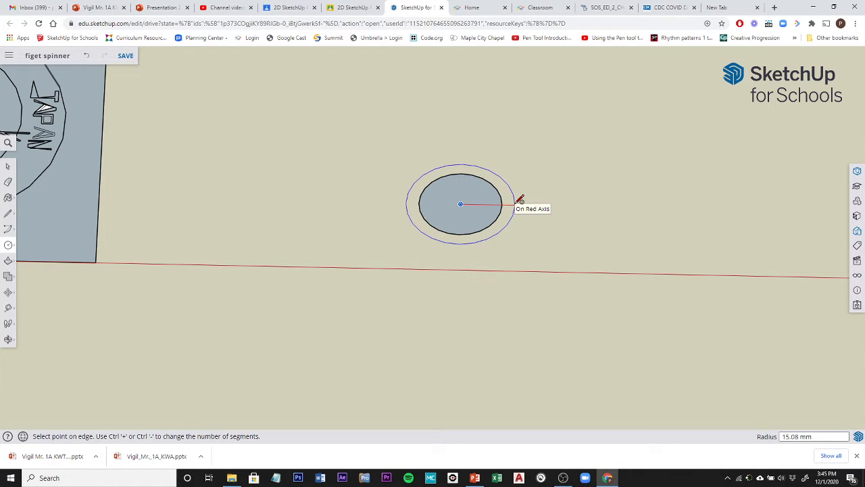
{"action": "type", "text": "15"}
{"action": "key", "text": "Return"}
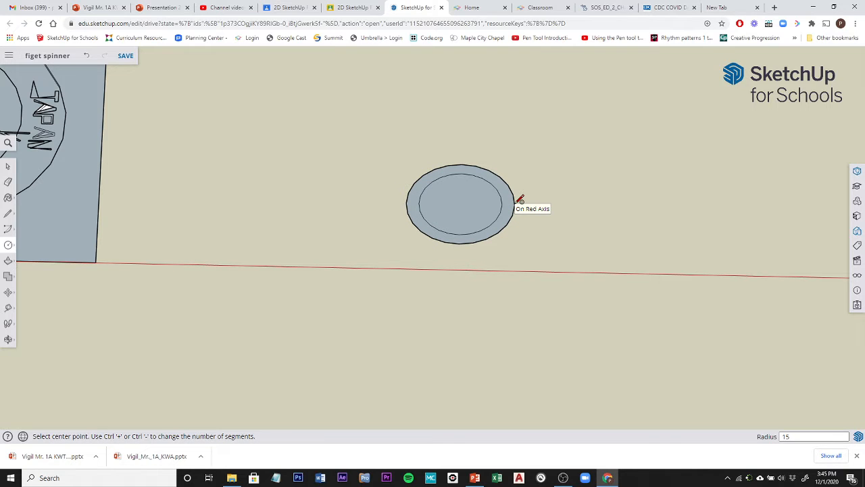
Draw a line from the circles' shared center to the inner circle's edge along the green axis
{"action": "left_click", "coordinate": [9, 216]}
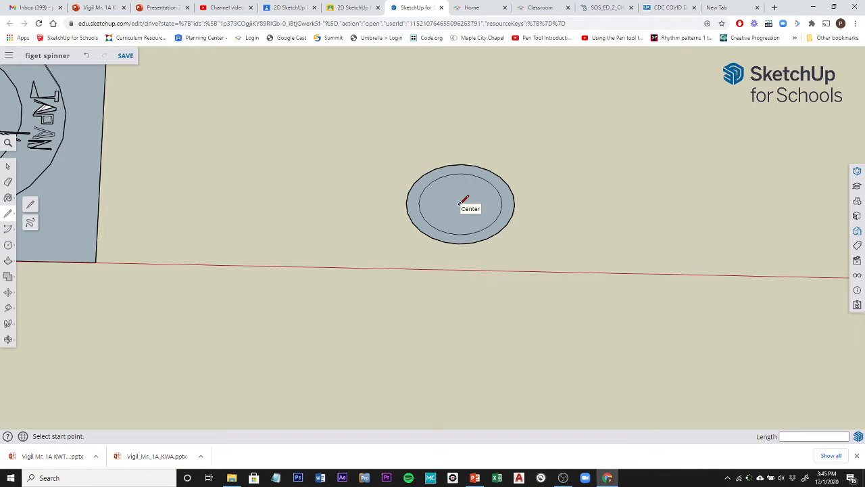
{"action": "left_click", "coordinate": [460, 203]}
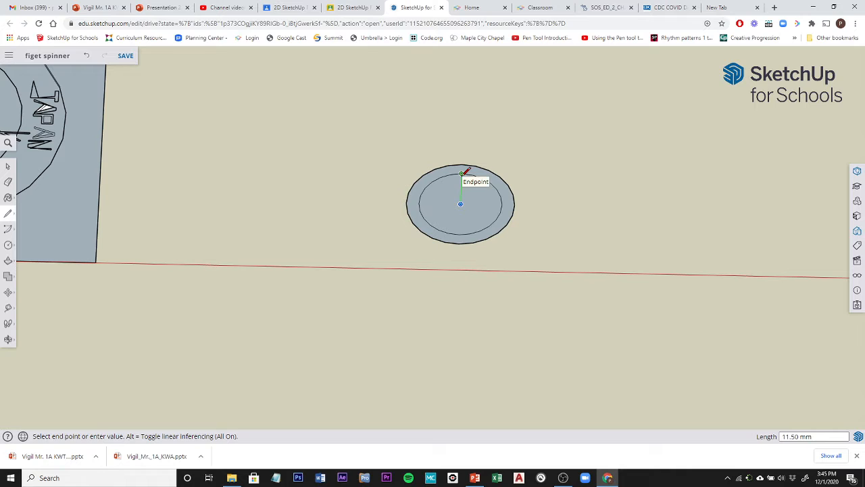
{"action": "left_click", "coordinate": [461, 174]}
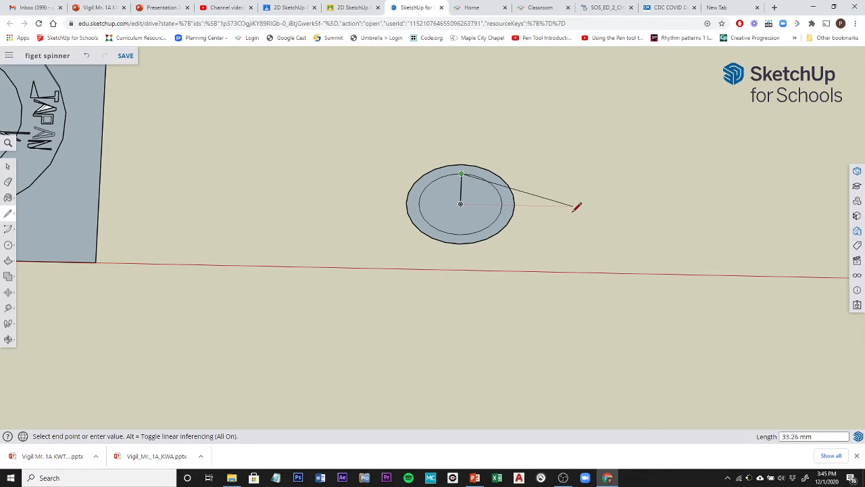
{"action": "key", "text": "Escape"}
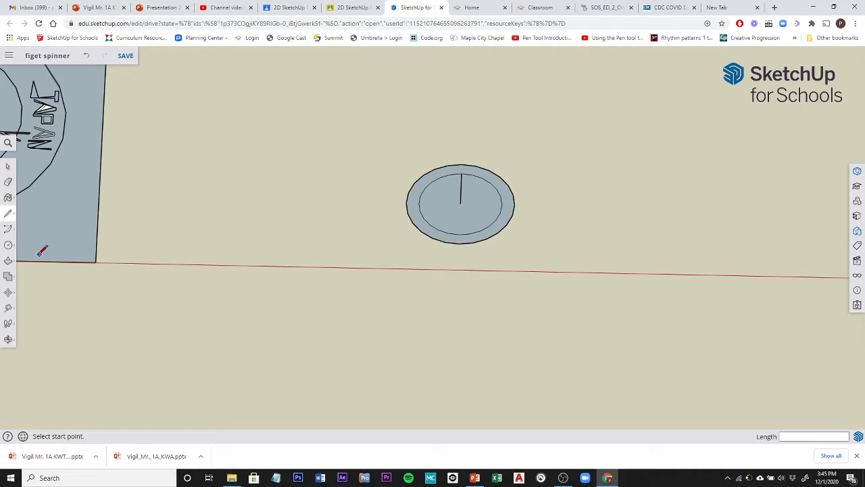
Delete the inner circle's face so only the ring face and the center line remain
{"action": "left_click", "coordinate": [8, 182]}
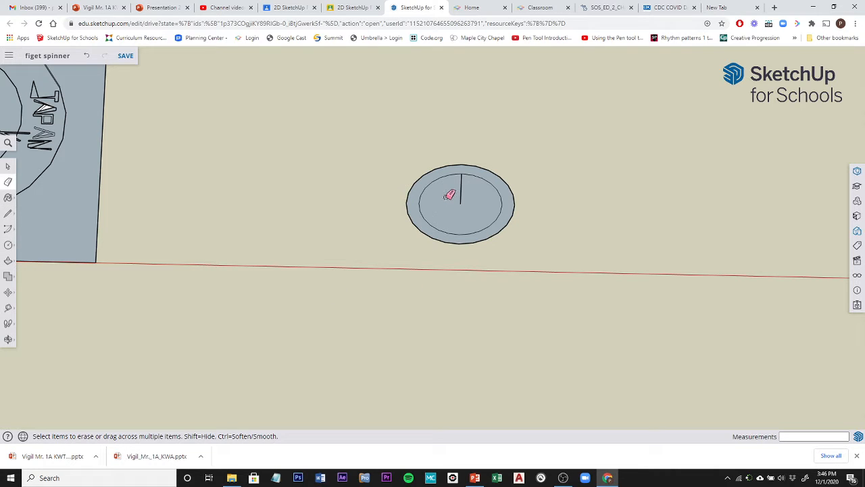
{"action": "left_click", "coordinate": [8, 169]}
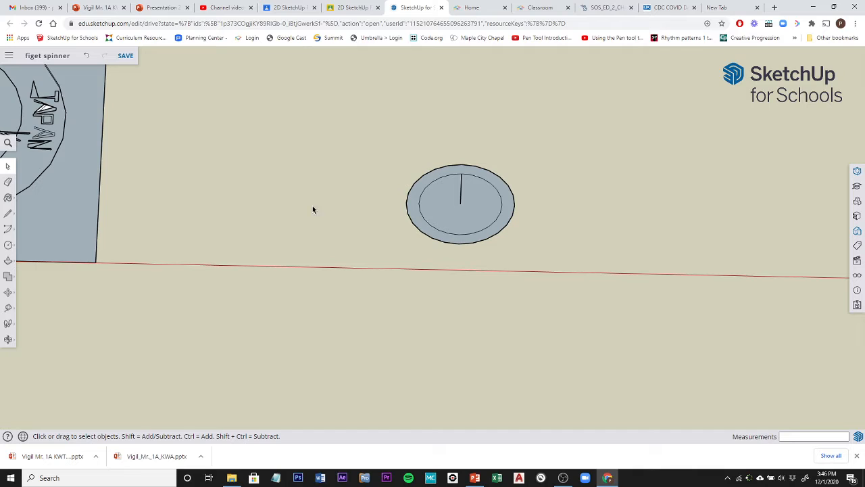
{"action": "left_click", "coordinate": [437, 207]}
{"action": "key", "text": "Delete"}
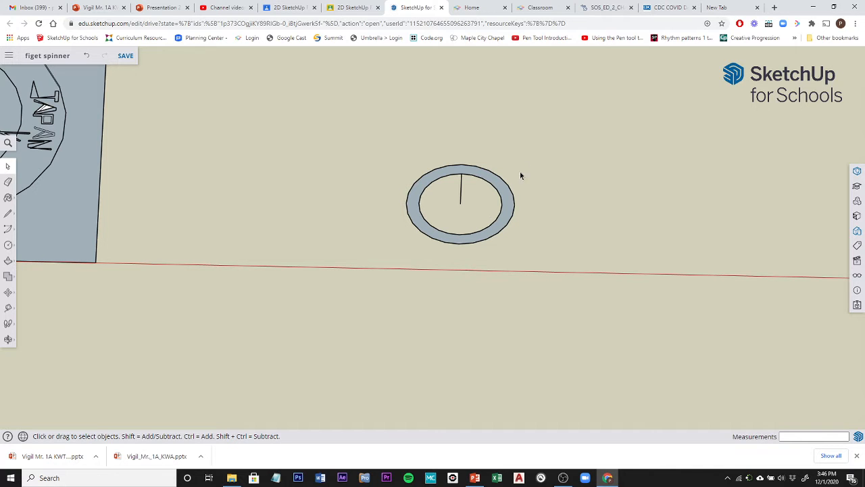
Push/Pull the ring face upward to a height of 7 mm
{"action": "middle_click_drag", "start_coordinate": [520, 176], "coordinate": [540, 143]}
{"action": "scroll", "coordinate": [172, 195], "scroll_direction": "down", "scroll_amount": 3}
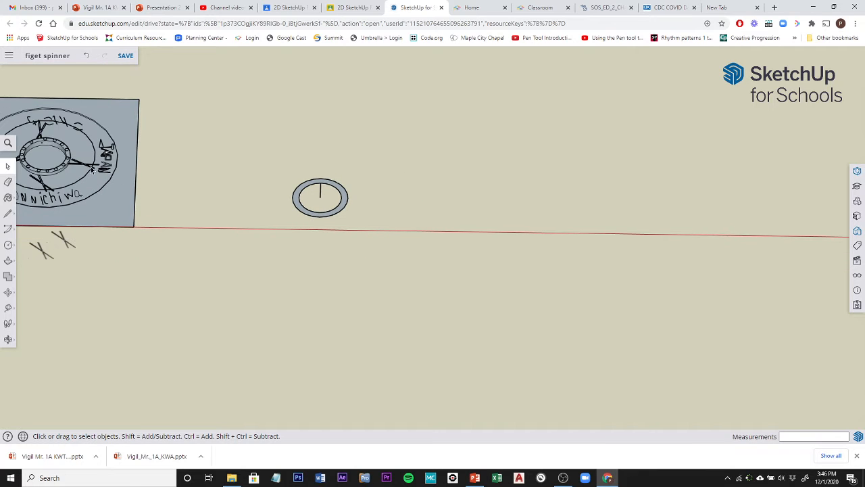
{"action": "scroll", "coordinate": [59, 174], "scroll_direction": "up", "scroll_amount": 3}
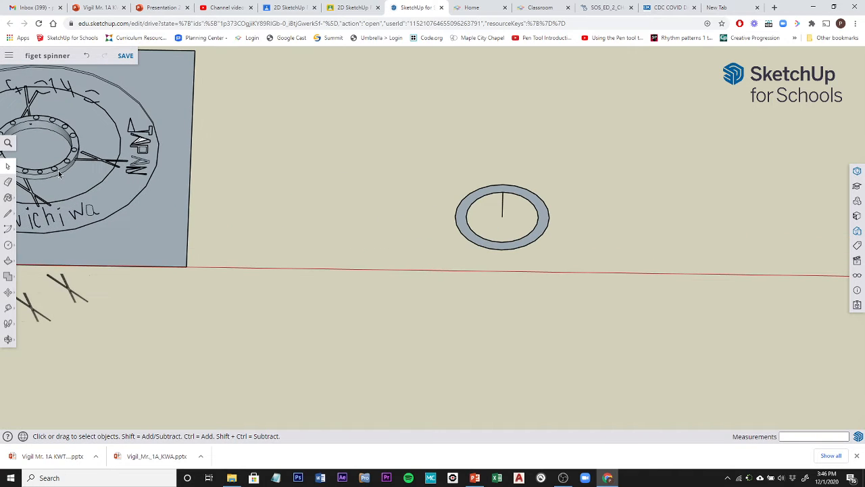
{"action": "scroll", "coordinate": [59, 174], "scroll_direction": "up", "scroll_amount": 2}
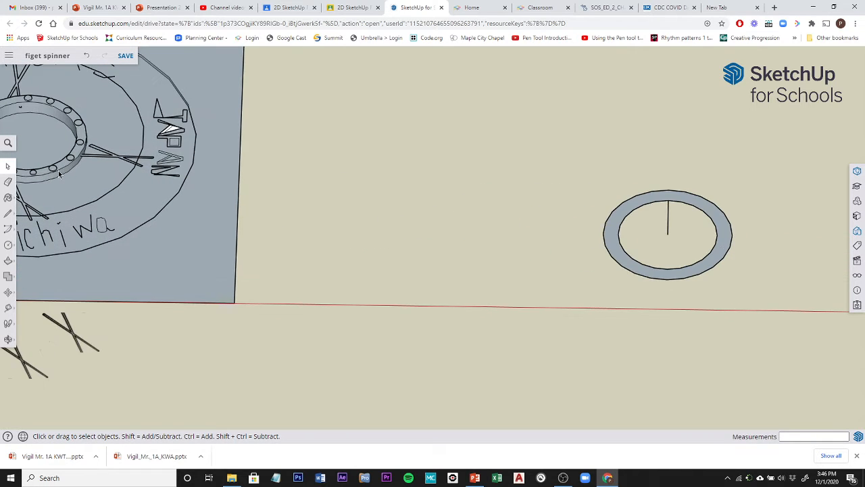
{"action": "left_click", "coordinate": [8, 262]}
{"action": "left_click_drag", "start_coordinate": [642, 268], "coordinate": [626, 292]}
{"action": "middle_click_drag", "start_coordinate": [626, 292], "coordinate": [634, 177]}
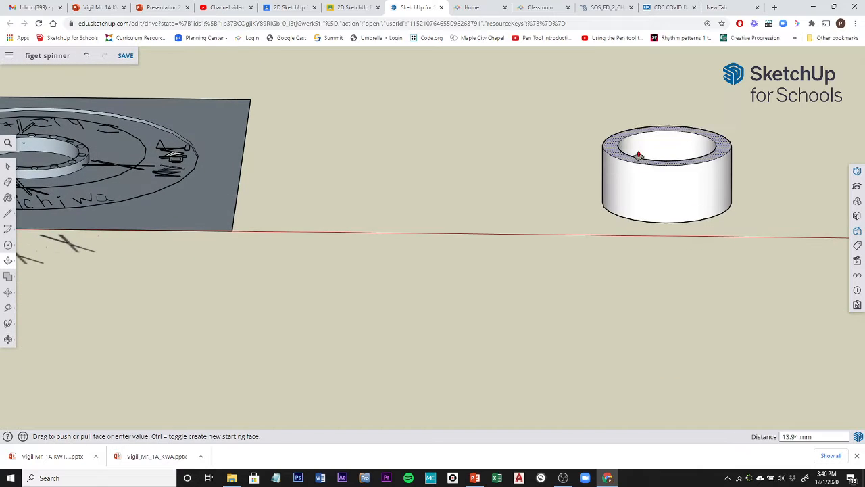
{"action": "left_click_drag", "start_coordinate": [636, 178], "coordinate": [638, 167]}
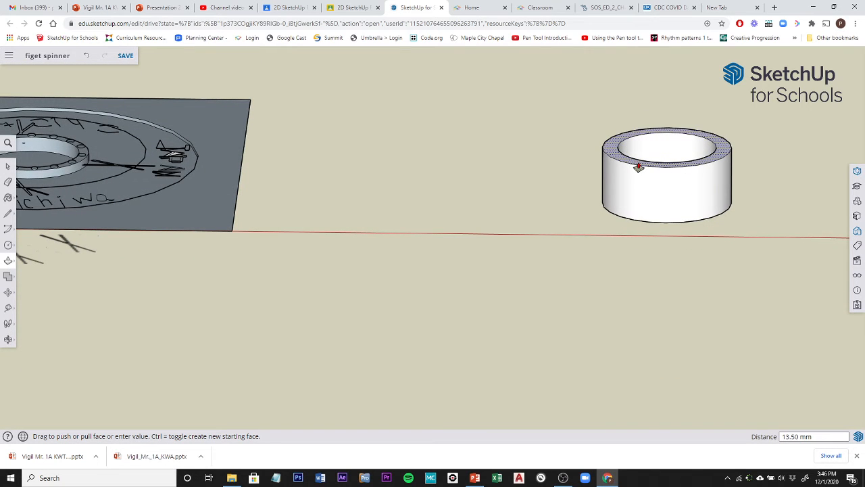
{"action": "type", "text": "7"}
{"action": "key", "text": "Return"}
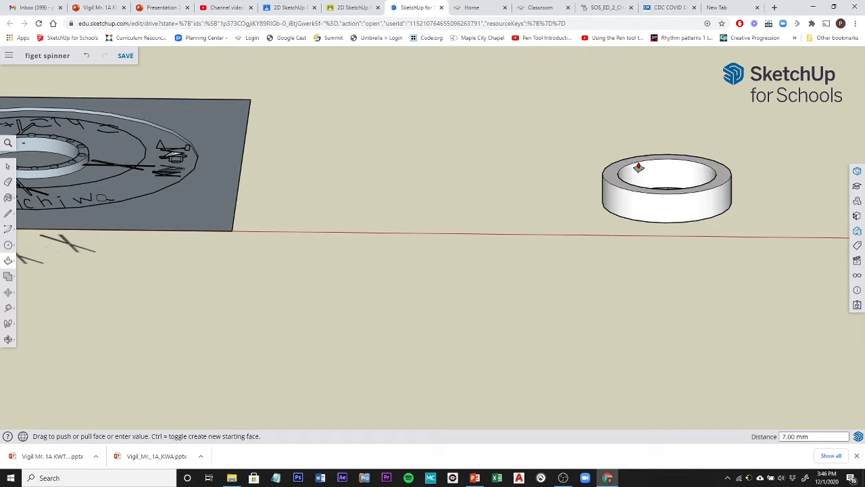
Select the whole extruded ring without the center line and make it a component
{"action": "mouse_move", "coordinate": [750, 128]}
{"action": "middle_mouse_down"}
{"action": "mouse_move", "coordinate": [703, 303]}
{"action": "mouse_move", "coordinate": [709, 295]}
{"action": "middle_mouse_up"}
{"action": "scroll", "coordinate": [708, 296], "scroll_direction": "down", "scroll_amount": 2}
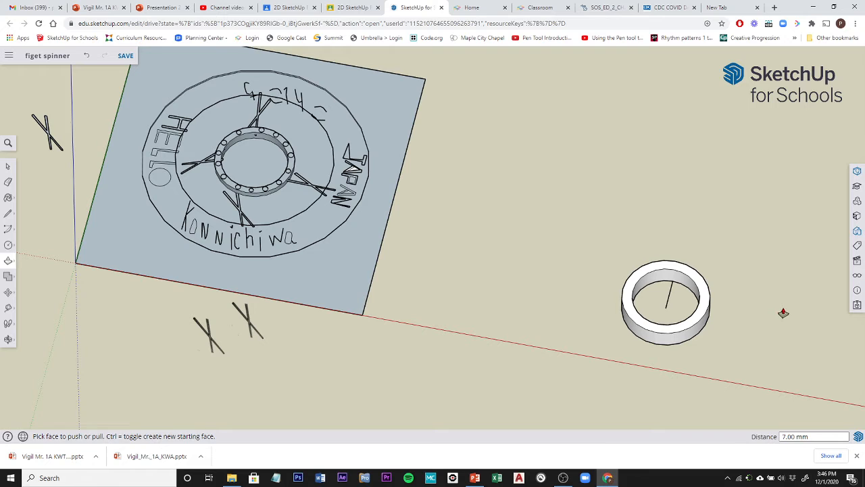
{"action": "middle_click_drag", "start_coordinate": [782, 313], "coordinate": [558, 284], "text": "shift"}
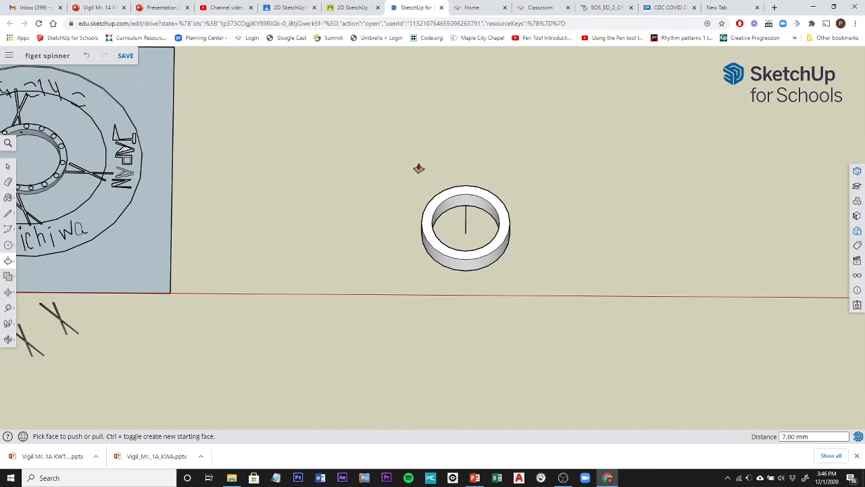
{"action": "key", "text": "space"}
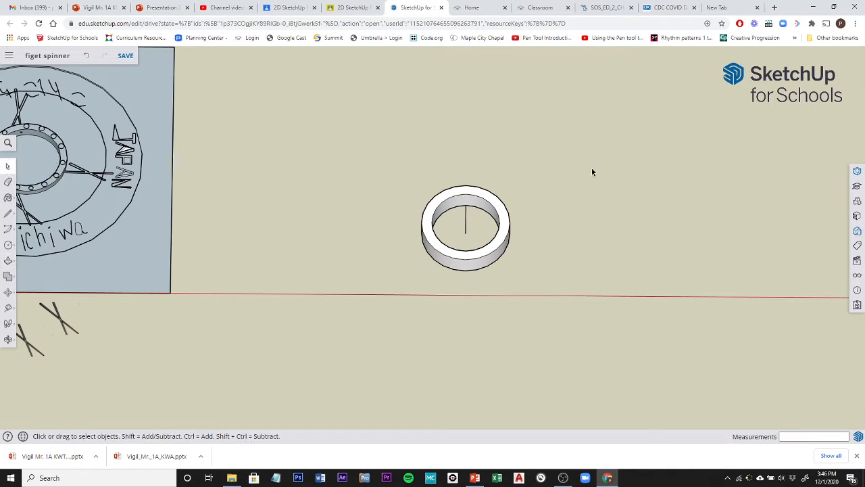
{"action": "left_click_drag", "start_coordinate": [576, 156], "coordinate": [384, 286]}
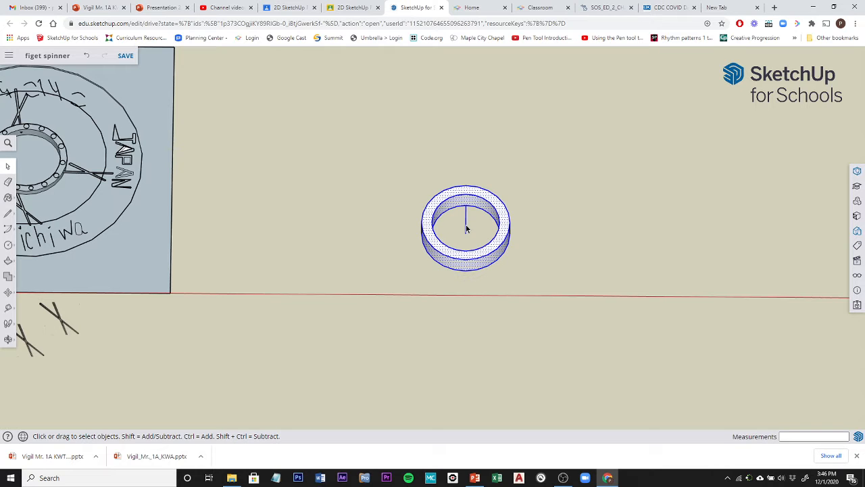
{"action": "scroll", "coordinate": [467, 229], "scroll_direction": "up", "scroll_amount": 5}
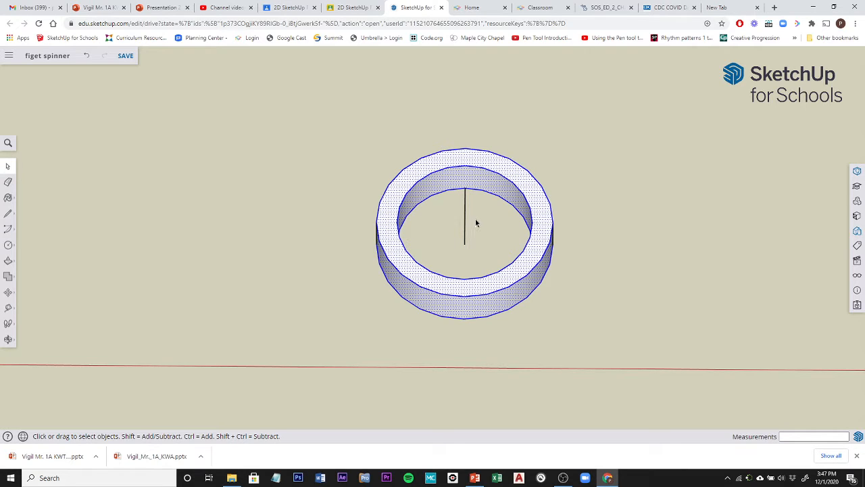
{"action": "right_click", "coordinate": [502, 171]}
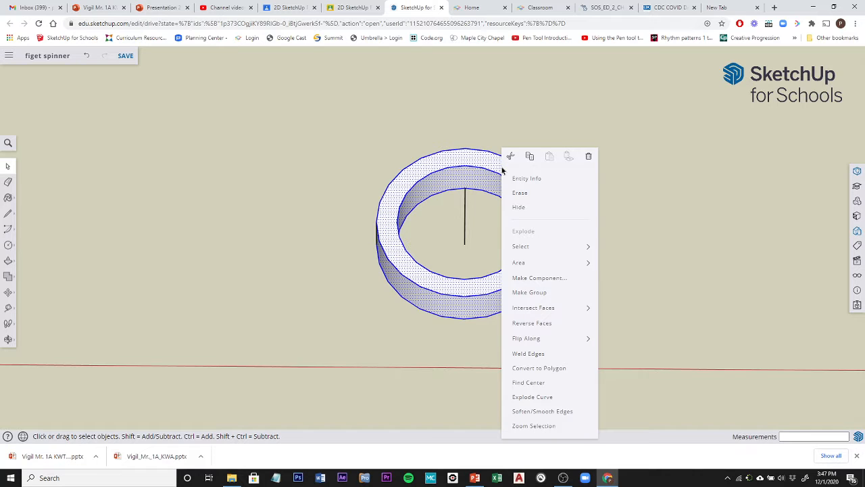
{"action": "left_click", "coordinate": [538, 278]}
{"action": "left_click", "coordinate": [510, 354]}
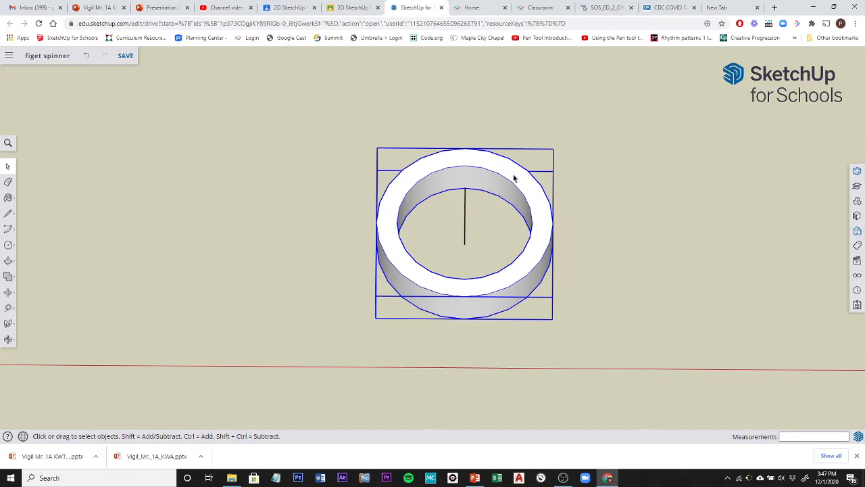
Show the ring component's entity information and examine the existing spinner's central ring with its small discs for comparison
{"action": "left_click", "coordinate": [856, 171]}
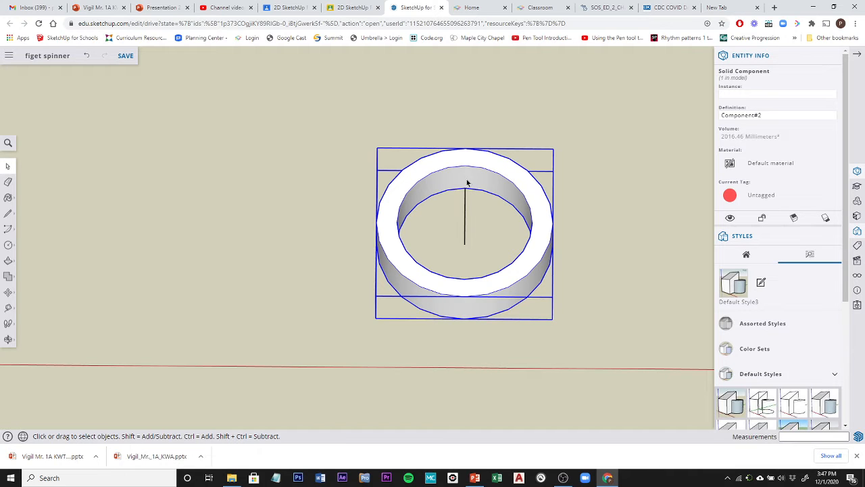
{"action": "middle_click_drag", "start_coordinate": [594, 326], "coordinate": [570, 277]}
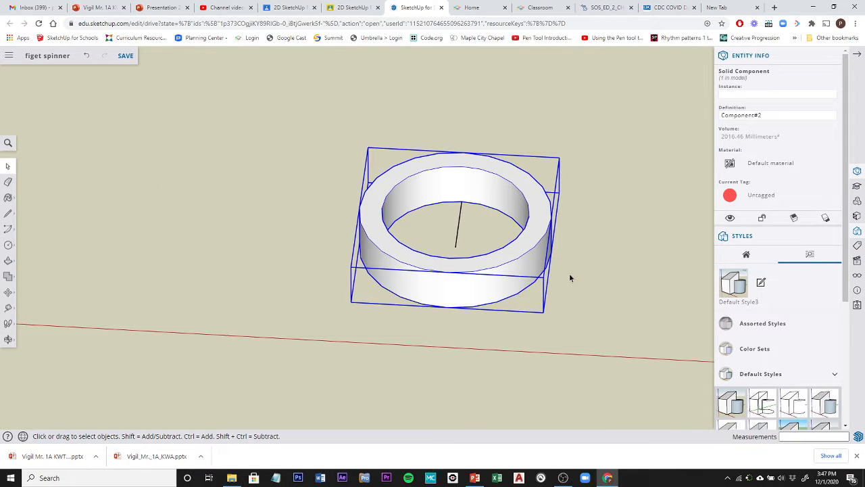
{"action": "scroll", "coordinate": [570, 276], "scroll_direction": "down", "scroll_amount": 5}
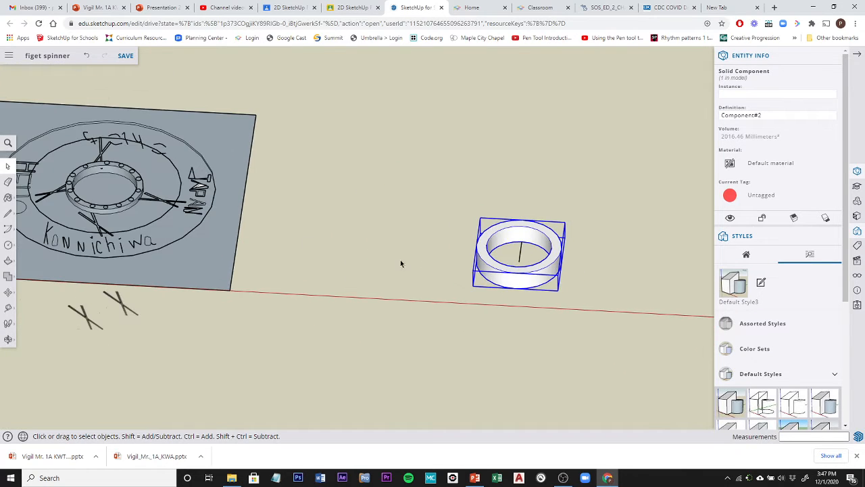
{"action": "scroll", "coordinate": [70, 188], "scroll_direction": "up", "scroll_amount": 4}
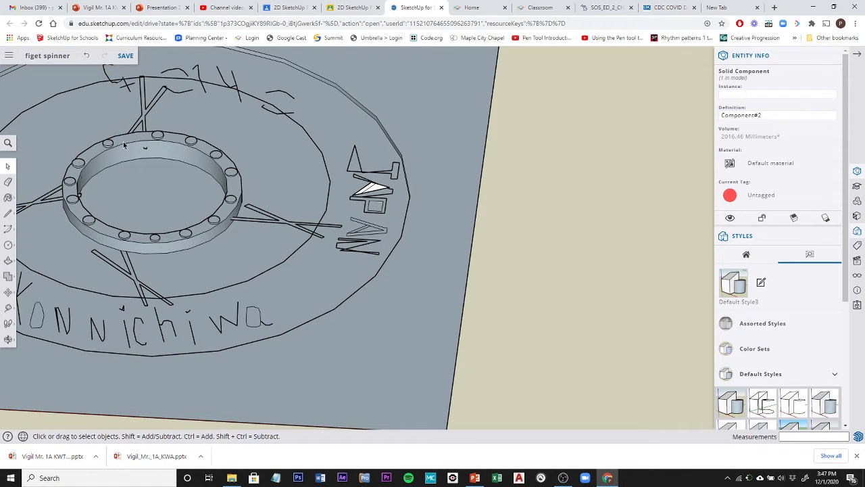
{"action": "scroll", "coordinate": [500, 251], "scroll_direction": "down", "scroll_amount": 5}
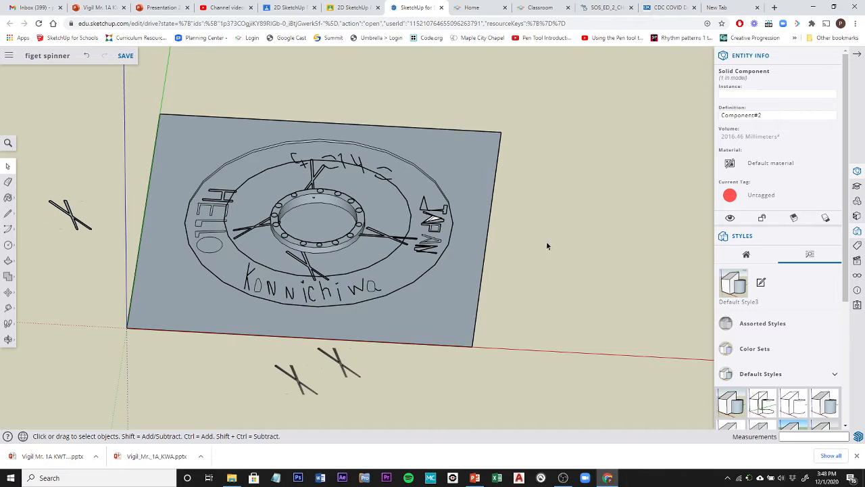
Draw a vertical line up the ring's inner wall from the center line's outer end to the top inner edge
{"action": "scroll", "coordinate": [547, 246], "scroll_direction": "down", "scroll_amount": 2}
{"action": "scroll", "coordinate": [564, 237], "scroll_direction": "up", "scroll_amount": 5}
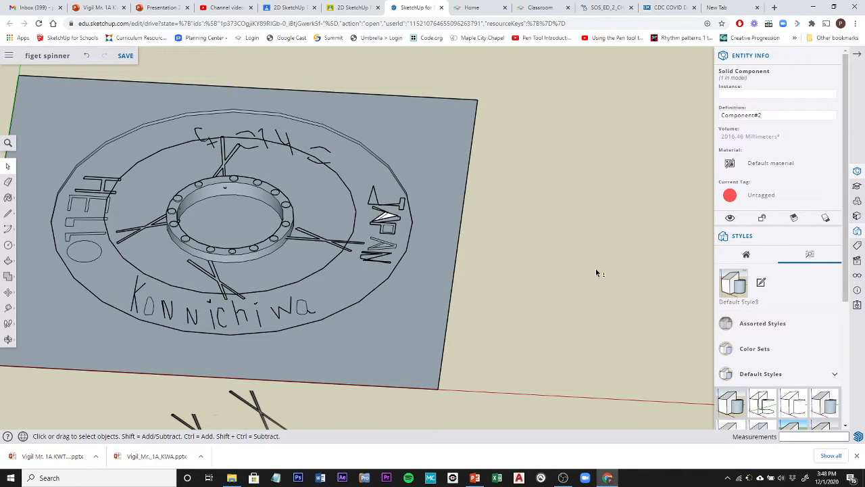
{"action": "middle_click", "coordinate": [598, 270]}
{"action": "mouse_move", "coordinate": [606, 269]}
{"action": "middle_mouse_down", "text": "shift"}
{"action": "mouse_move", "coordinate": [147, 194]}
{"action": "mouse_move", "coordinate": [97, 198]}
{"action": "middle_mouse_up", "text": "shift"}
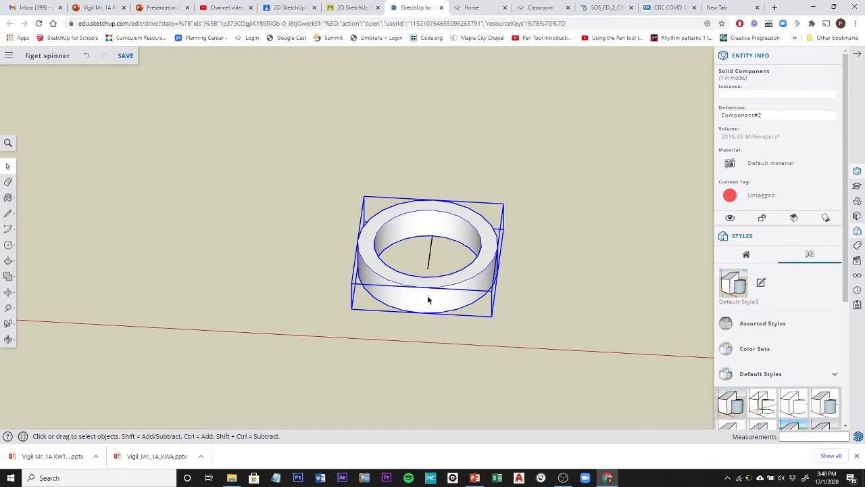
{"action": "mouse_move", "coordinate": [427, 300]}
{"action": "middle_mouse_down"}
{"action": "mouse_move", "coordinate": [419, 328]}
{"action": "mouse_move", "coordinate": [438, 273]}
{"action": "middle_mouse_up"}
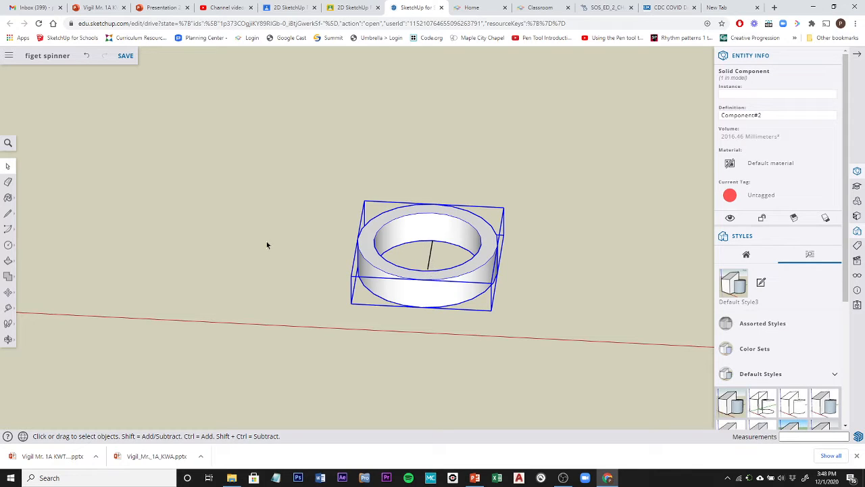
{"action": "left_click", "coordinate": [8, 215]}
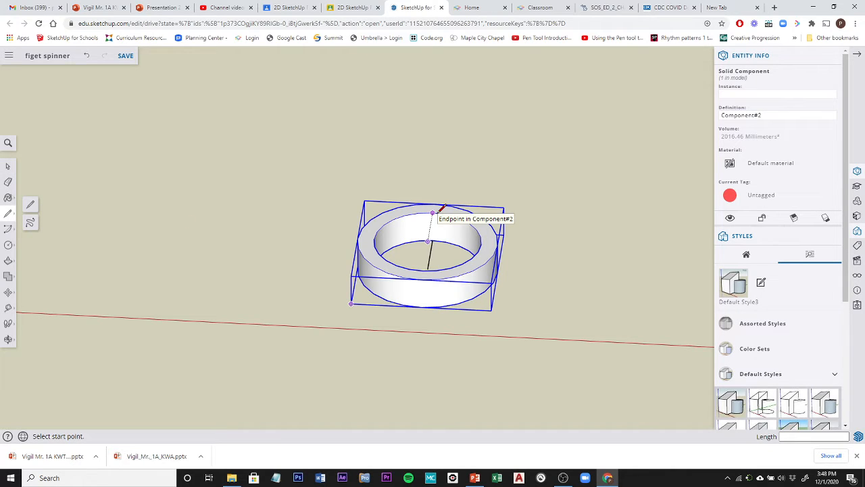
{"action": "scroll", "coordinate": [436, 210], "scroll_direction": "up", "scroll_amount": 3}
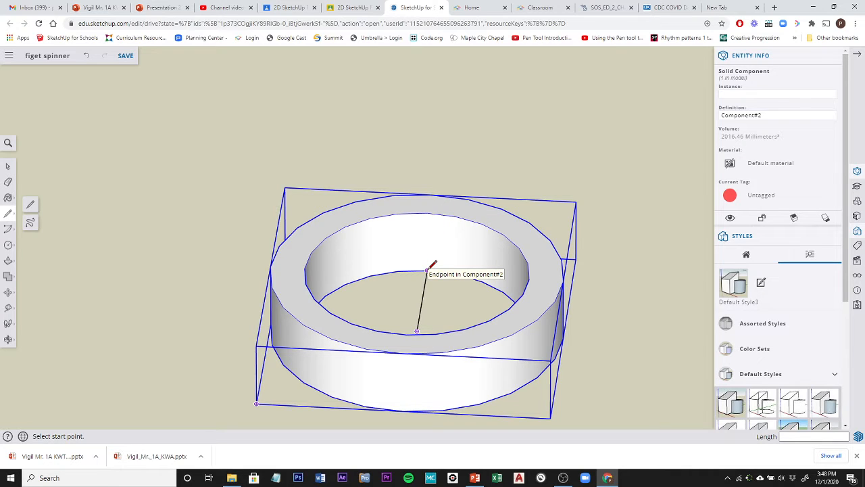
{"action": "left_click", "coordinate": [427, 270]}
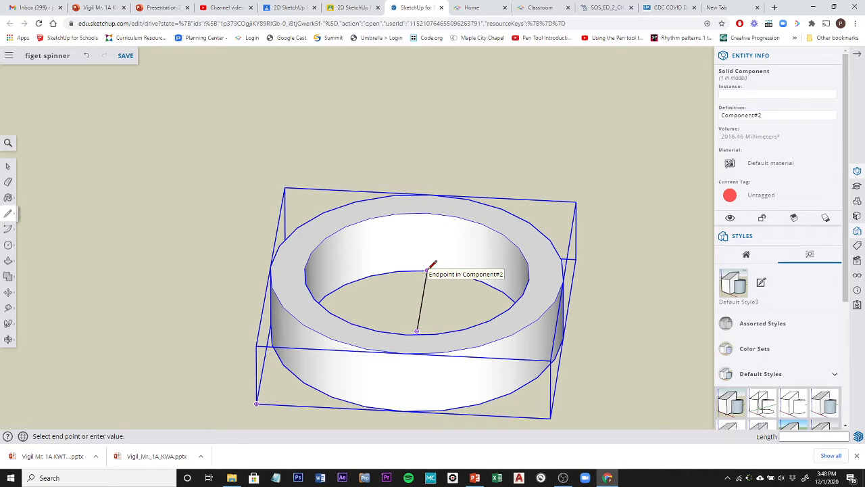
{"action": "left_click", "coordinate": [427, 213]}
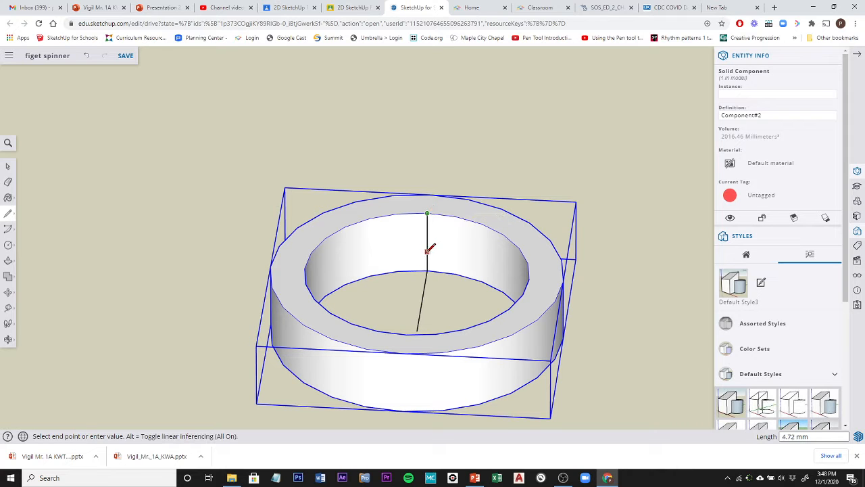
{"action": "key", "text": "Escape"}
Draw a line from the vertical line's upper end to the center point of the ring's top opening
{"action": "middle_click_drag", "start_coordinate": [564, 257], "coordinate": [252, 335]}
{"action": "key", "text": "l"}
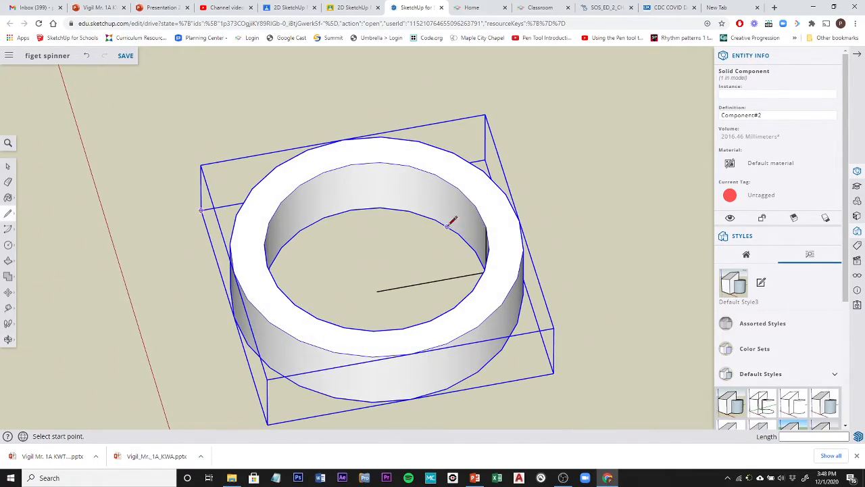
{"action": "left_click", "coordinate": [485, 227]}
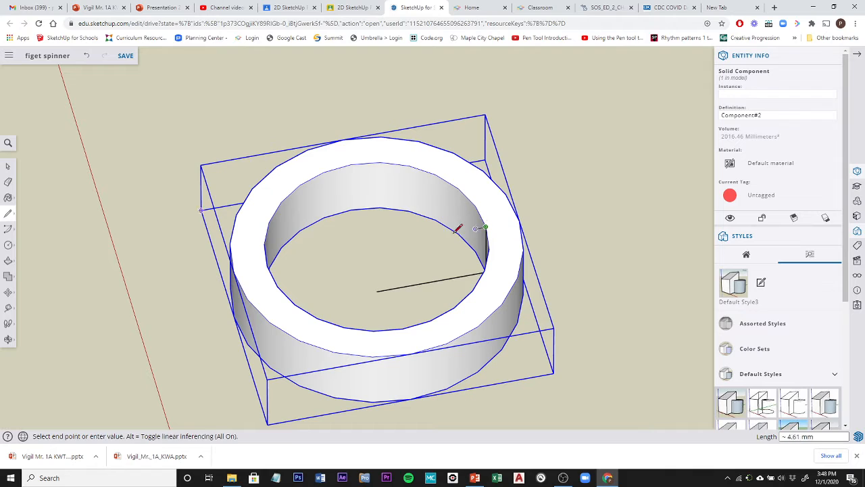
{"action": "left_click", "coordinate": [377, 246]}
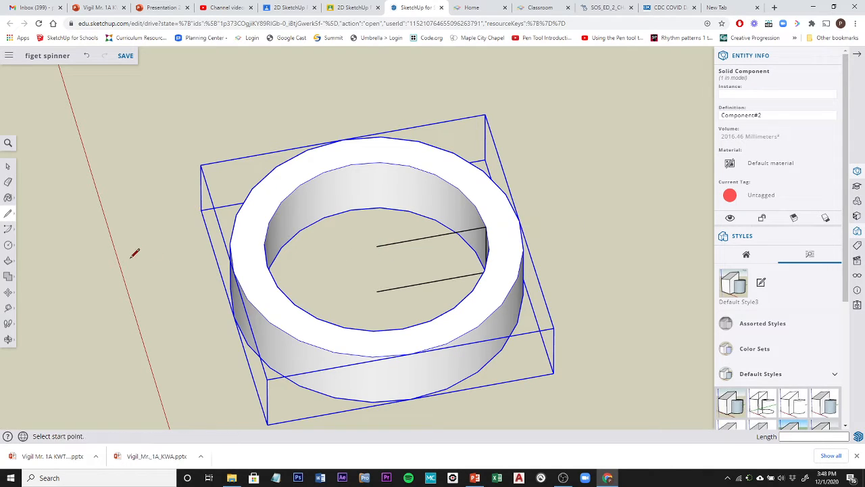
Start the Polygon tool and set its number of sides to 12
{"action": "mouse_move", "coordinate": [136, 251]}
{"action": "middle_mouse_down"}
{"action": "mouse_move", "coordinate": [179, 90]}
{"action": "mouse_move", "coordinate": [412, 251]}
{"action": "mouse_move", "coordinate": [504, 283]}
{"action": "mouse_move", "coordinate": [486, 303]}
{"action": "mouse_move", "coordinate": [434, 181]}
{"action": "mouse_move", "coordinate": [421, 178]}
{"action": "mouse_move", "coordinate": [110, 212]}
{"action": "mouse_move", "coordinate": [46, 199]}
{"action": "mouse_move", "coordinate": [350, 239]}
{"action": "mouse_move", "coordinate": [440, 270]}
{"action": "middle_mouse_up"}
{"action": "key", "text": "l"}
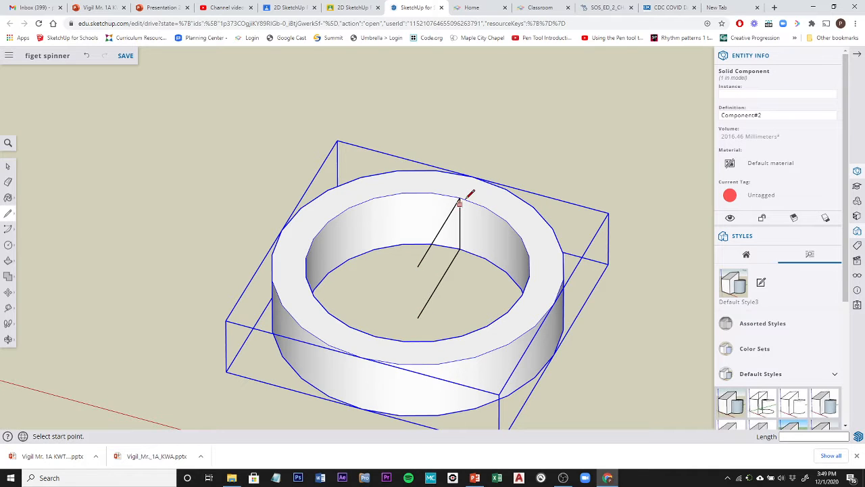
{"action": "middle_click_drag", "start_coordinate": [327, 262], "coordinate": [68, 178]}
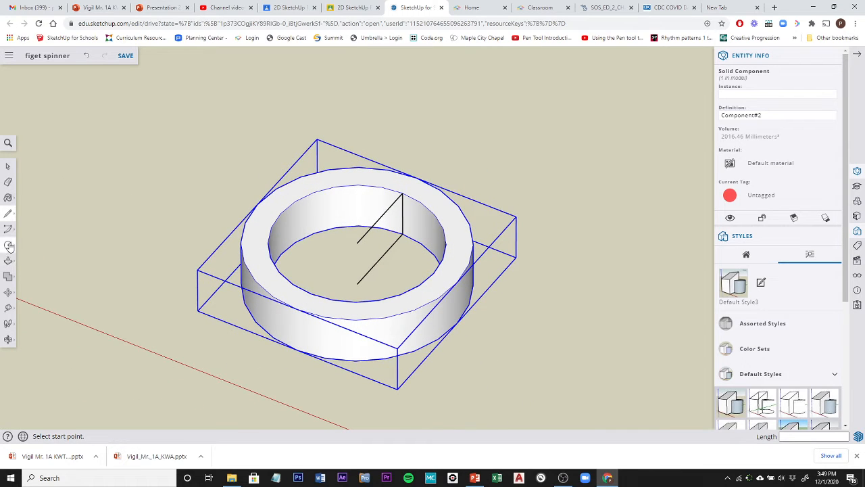
{"action": "left_click", "coordinate": [8, 246]}
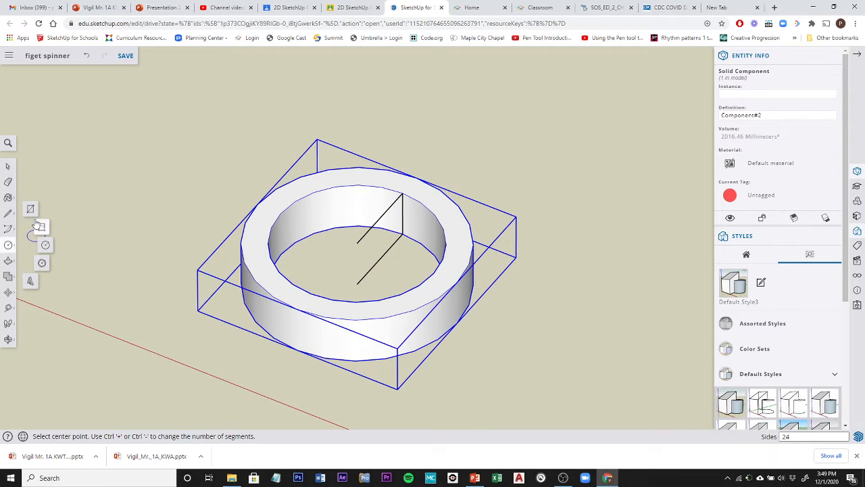
{"action": "left_click", "coordinate": [42, 265]}
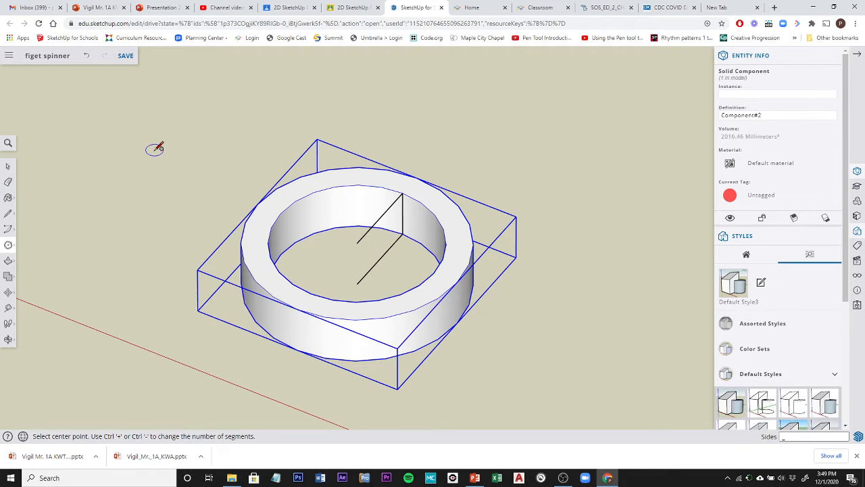
{"action": "type", "text": "10"}
{"action": "key", "text": "ctrl+minus"}
{"action": "key", "text": "ctrl+plus"}
{"action": "key", "text": "ctrl+plus"}
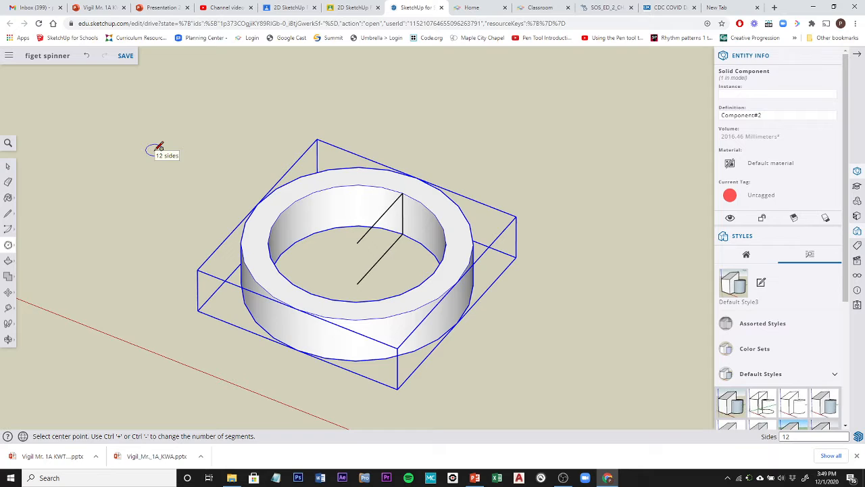
{"action": "left_click", "coordinate": [357, 243]}
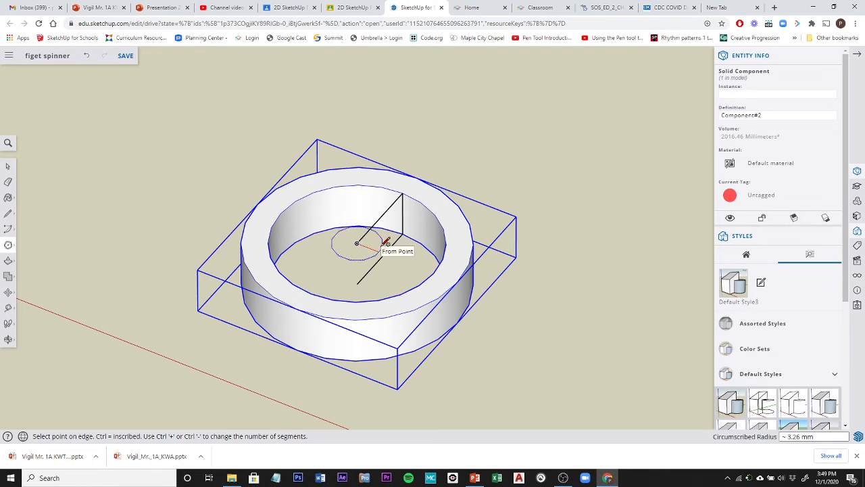
{"action": "middle_click_drag", "start_coordinate": [378, 254], "coordinate": [465, 352]}
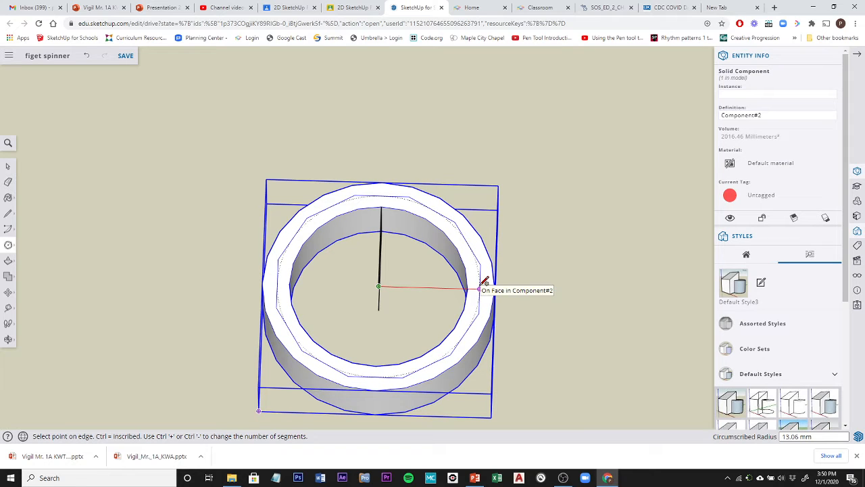
{"action": "key", "text": "Escape"}
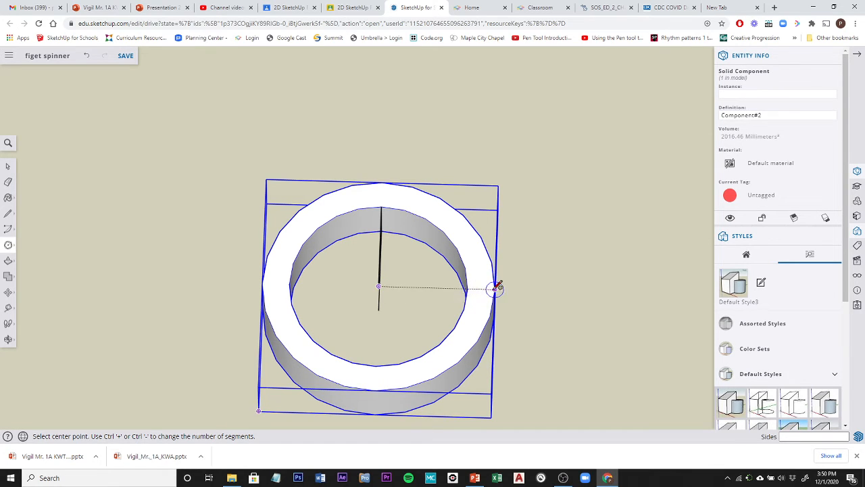
Draw a short line across the ring's top face from the inner to the outer edge, in line with its center
{"action": "left_click", "coordinate": [9, 213]}
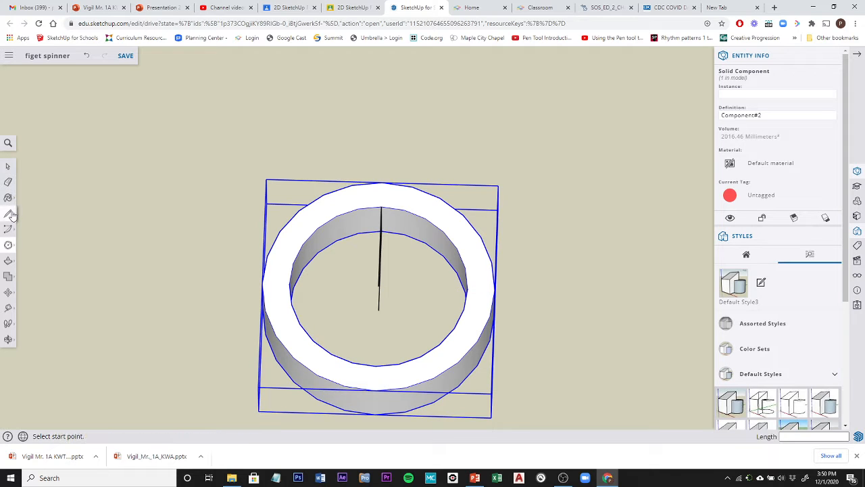
{"action": "left_click", "coordinate": [467, 287]}
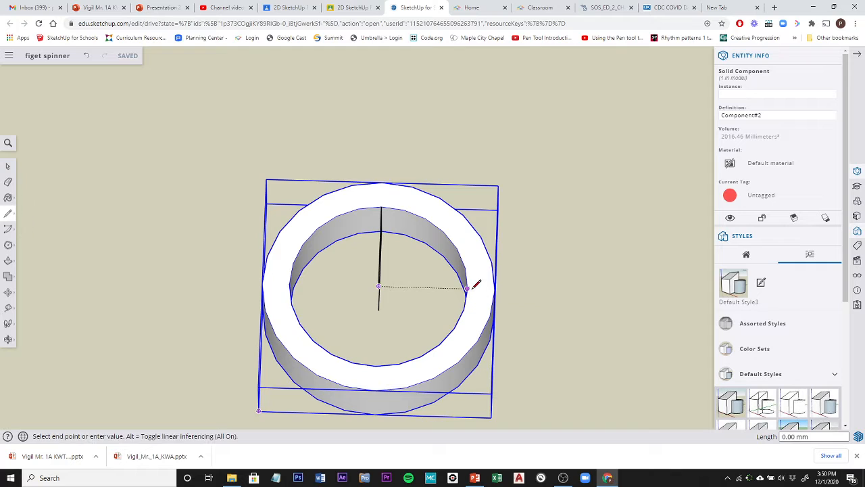
{"action": "left_click", "coordinate": [495, 289]}
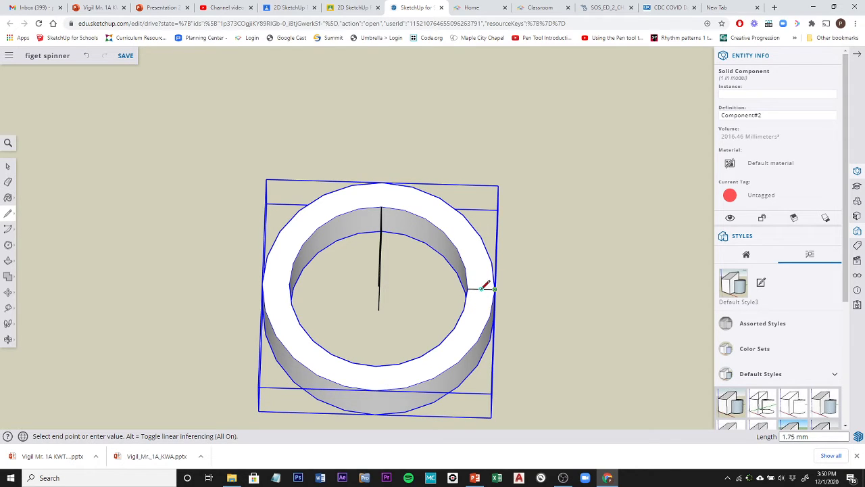
{"action": "key", "text": "Escape"}
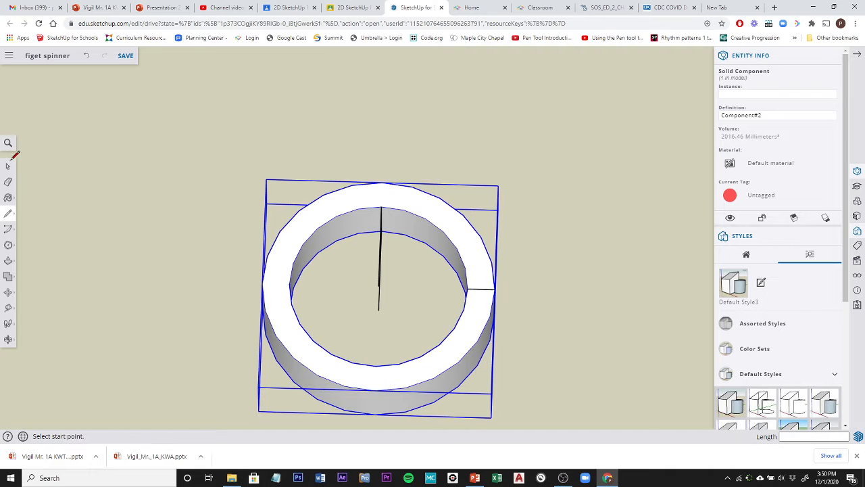
Draw a 12-sided inscribed polygon of 13.25 mm radius from the top center point to the short line's midpoint
{"action": "left_click", "coordinate": [9, 246]}
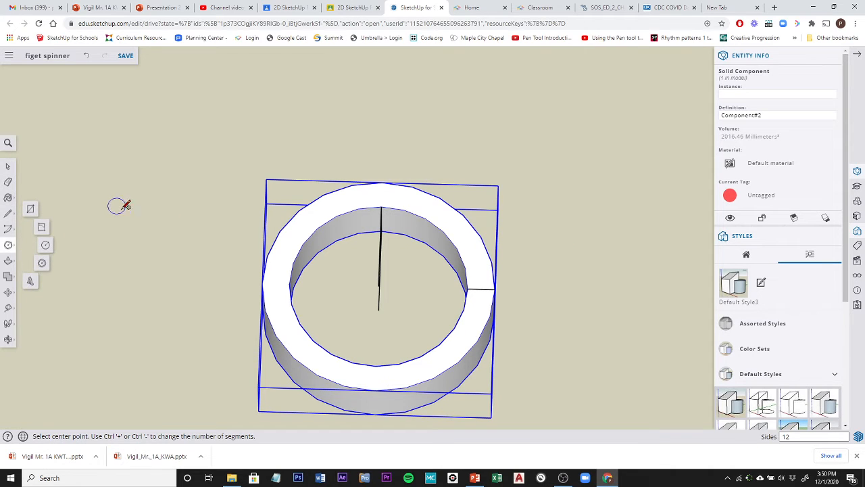
{"action": "left_click", "coordinate": [378, 286]}
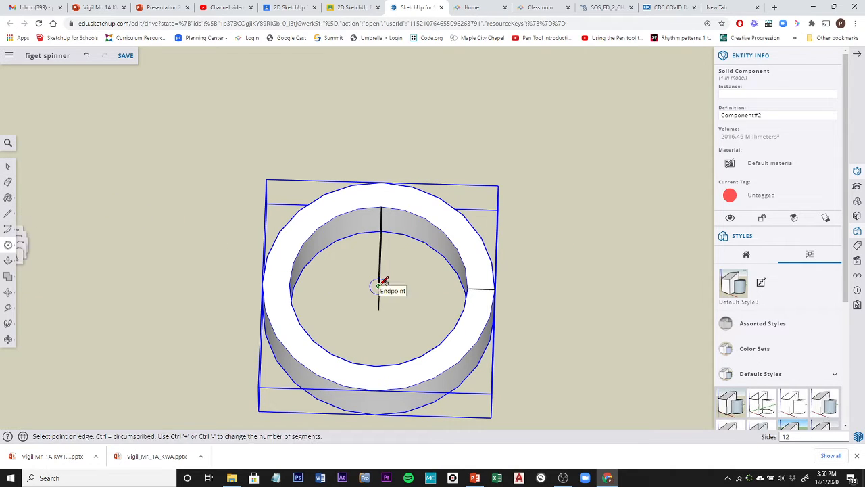
{"action": "left_click", "coordinate": [482, 289]}
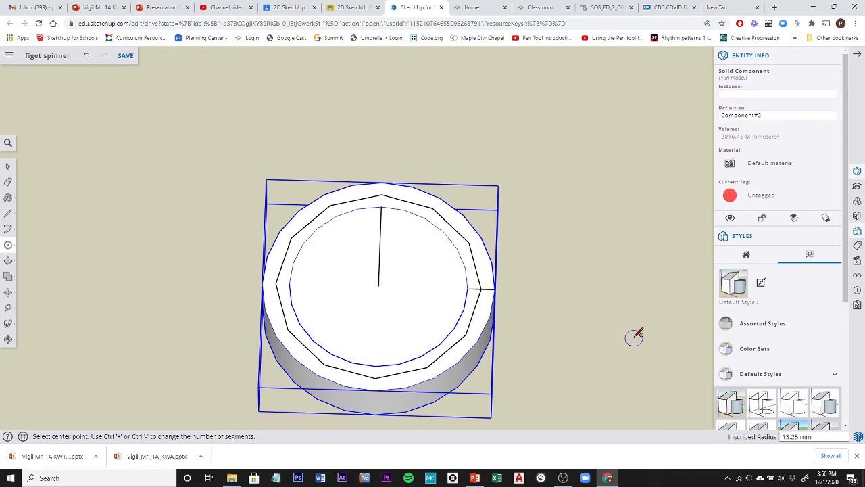
Delete the face enclosed by the 12-sided polygon so the ring is open again
{"action": "key", "text": "o"}
{"action": "middle_click_drag", "start_coordinate": [587, 335], "coordinate": [540, 263]}
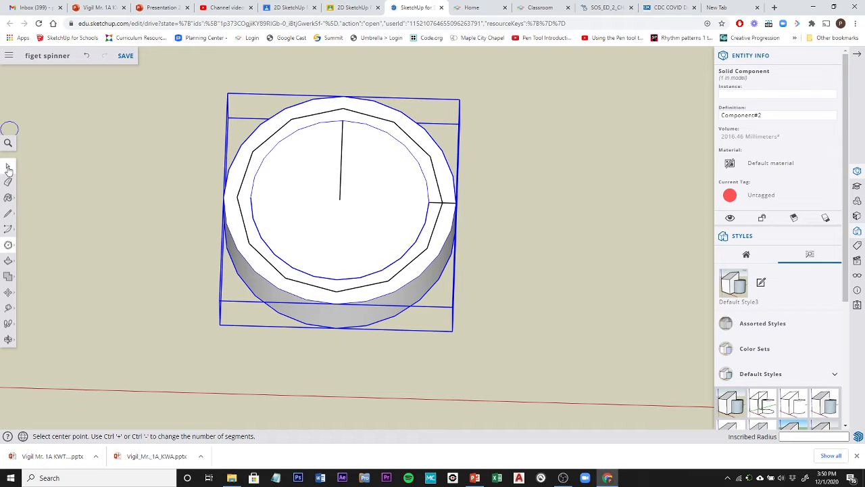
{"action": "left_click", "coordinate": [9, 167]}
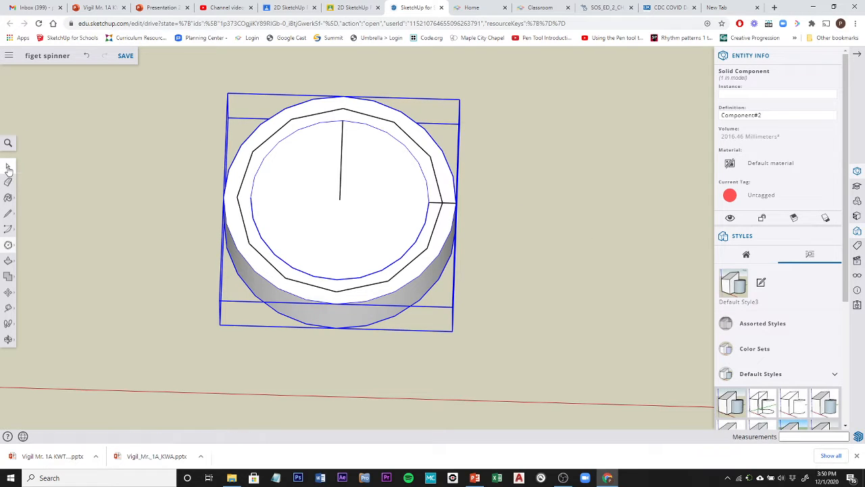
{"action": "double_click", "coordinate": [334, 230]}
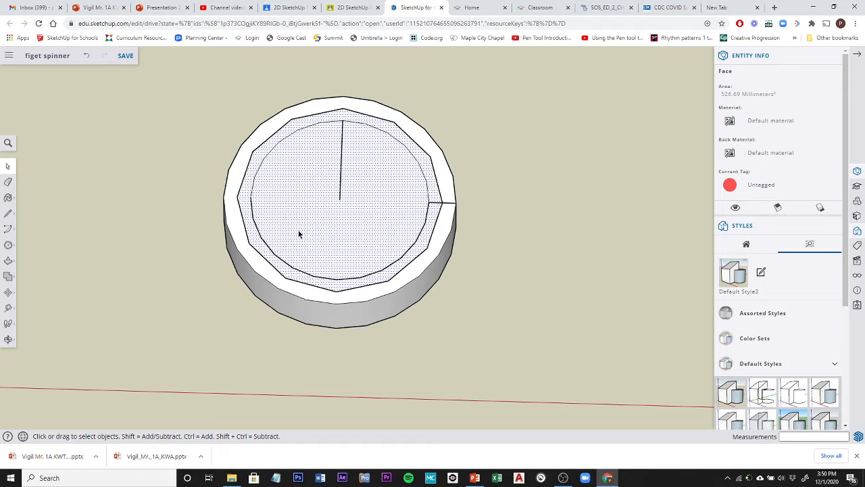
{"action": "key", "text": "Delete"}
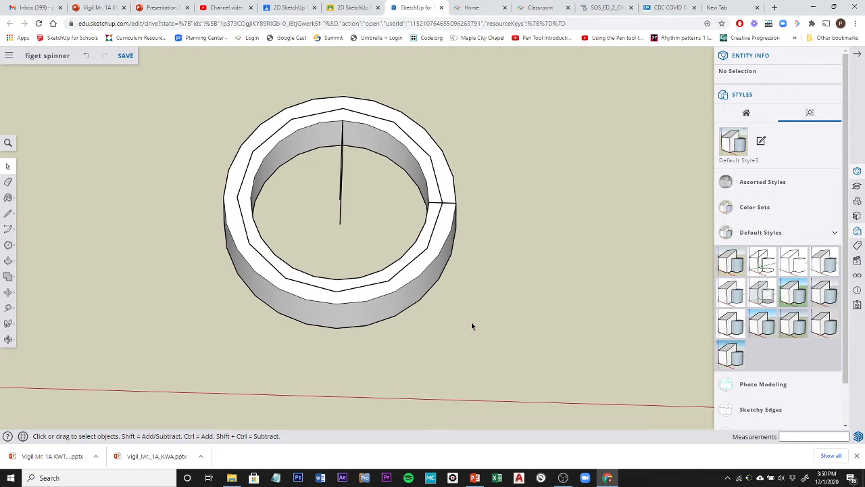
Draw a circle of 1.5 mm radius on the ring's top, centered on the polygon corner at the short line's midpoint
{"action": "middle_click_drag", "start_coordinate": [471, 324], "coordinate": [281, 185]}
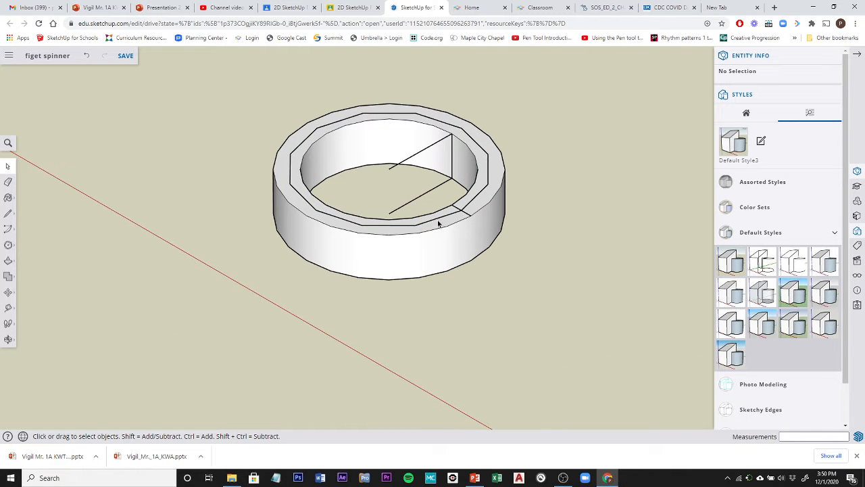
{"action": "middle_click_drag", "start_coordinate": [196, 212], "coordinate": [27, 216]}
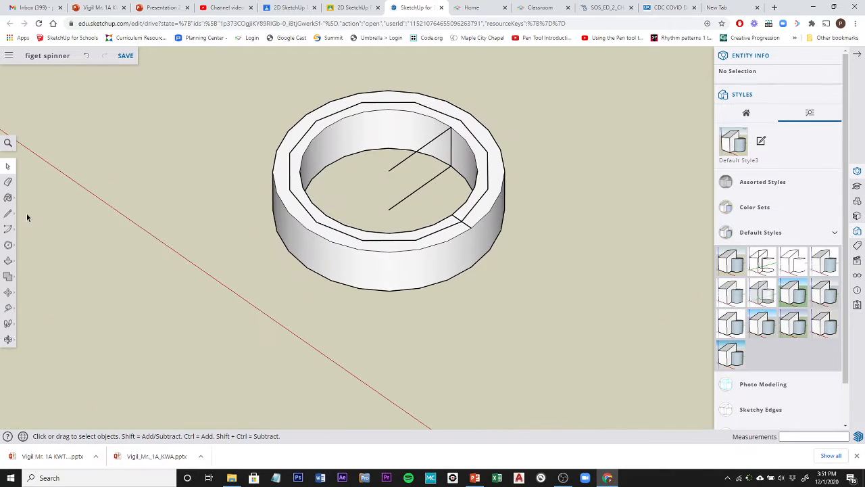
{"action": "left_click", "coordinate": [8, 245]}
{"action": "left_click", "coordinate": [45, 247]}
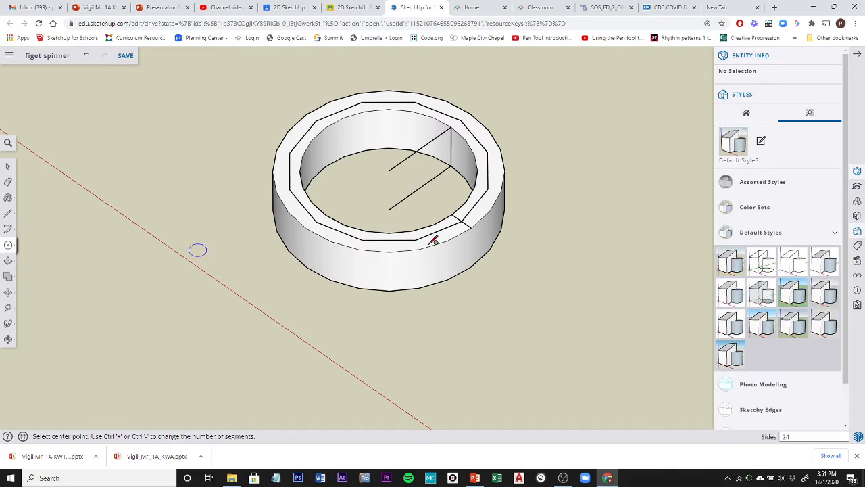
{"action": "scroll", "coordinate": [469, 226], "scroll_direction": "up", "scroll_amount": 5}
{"action": "scroll", "coordinate": [469, 227], "scroll_direction": "up", "scroll_amount": 1}
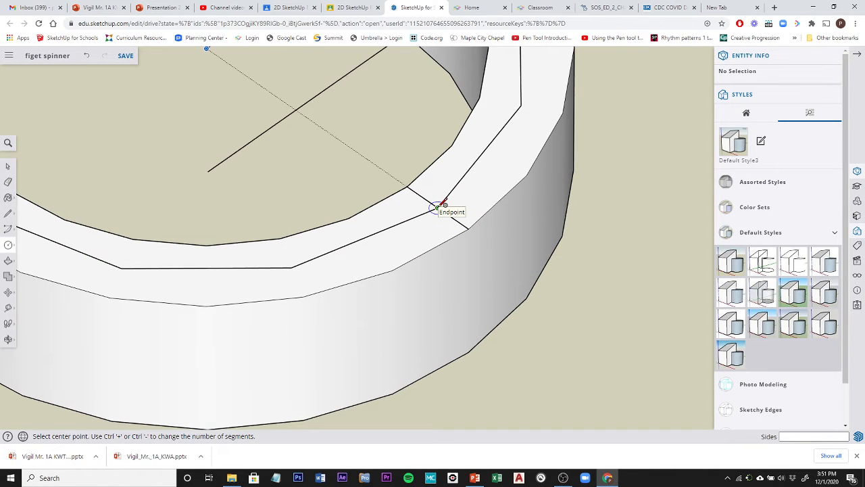
{"action": "left_click", "coordinate": [438, 208]}
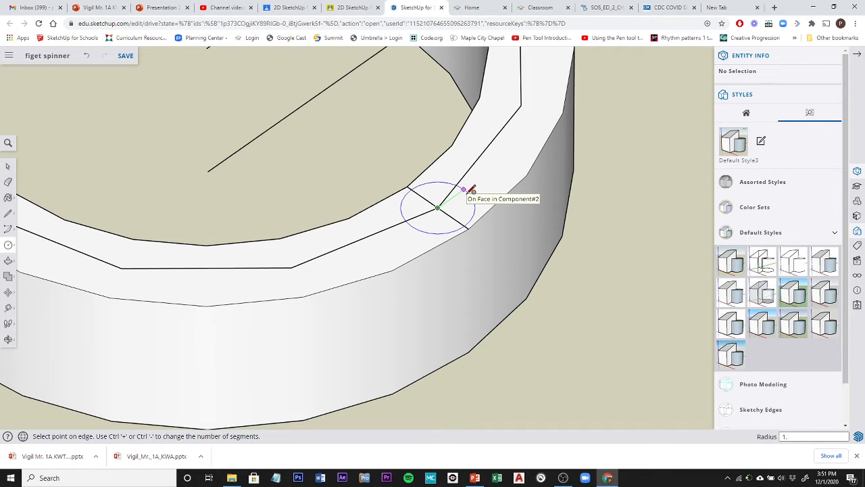
{"action": "type", "text": "5"}
{"action": "key", "text": "Return"}
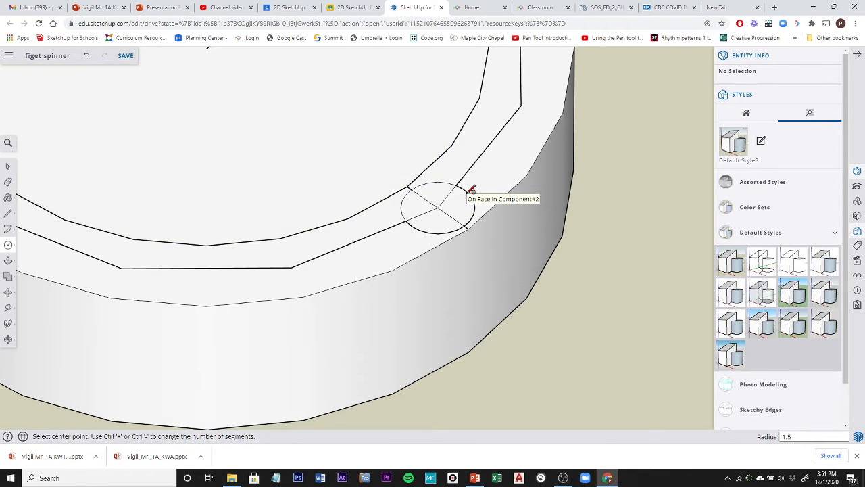
Draw 1.5 mm radius circles centered on the next two polygon corners past the short line, toward the ring's far side
{"action": "scroll", "coordinate": [615, 209], "scroll_direction": "down", "scroll_amount": 5}
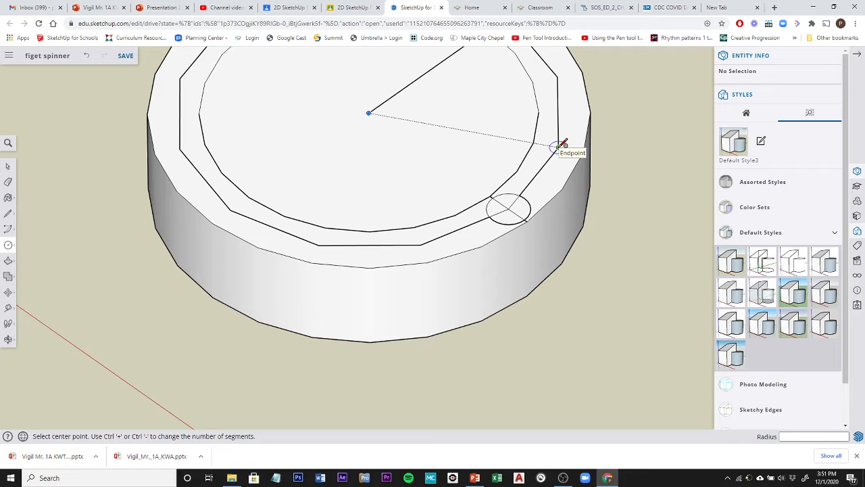
{"action": "left_click", "coordinate": [558, 146]}
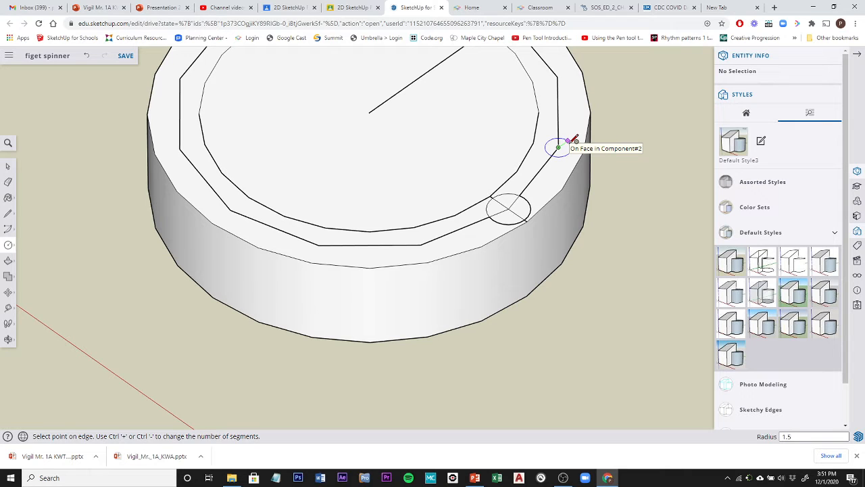
{"action": "left_click", "coordinate": [574, 140]}
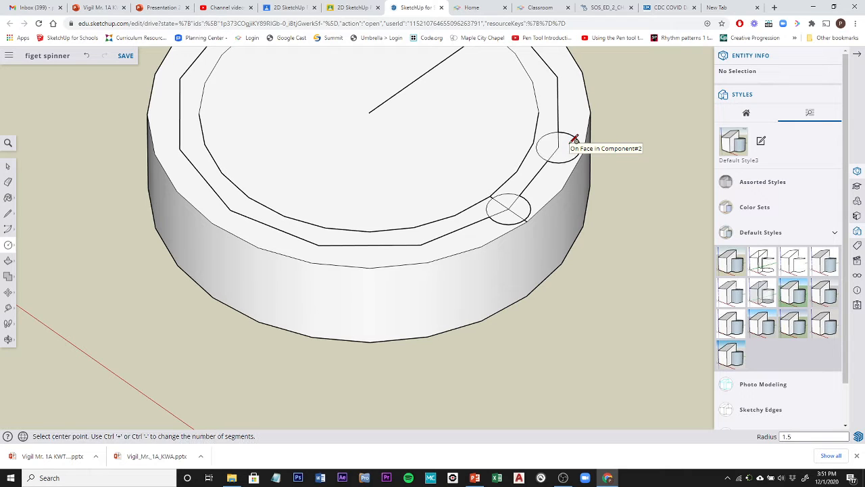
{"action": "left_click", "coordinate": [557, 77]}
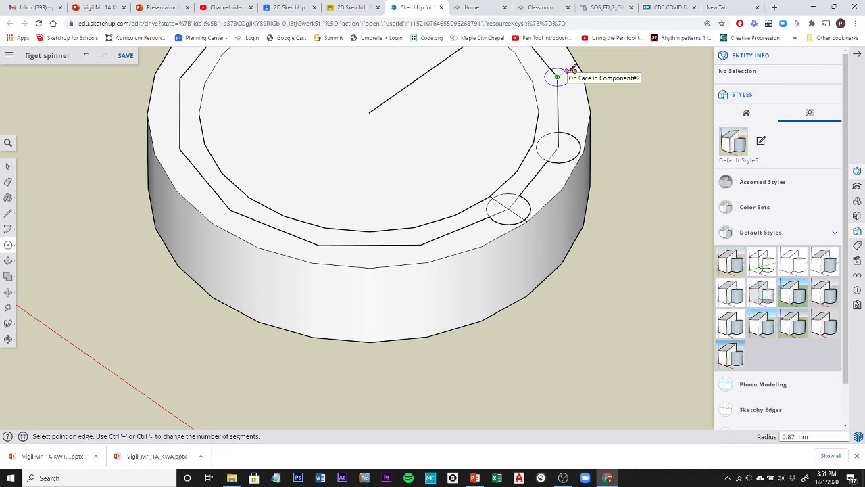
{"action": "type", "text": "1.5"}
{"action": "key", "text": "Return"}
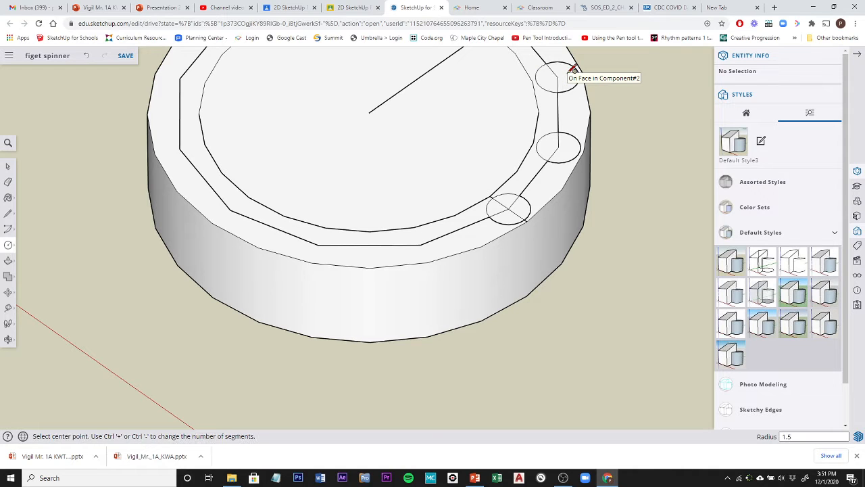
Draw 1.5 mm radius circles on the three polygon corners along the ring's near side, continuing from the short line's circle
{"action": "scroll", "coordinate": [574, 70], "scroll_direction": "down", "scroll_amount": 2}
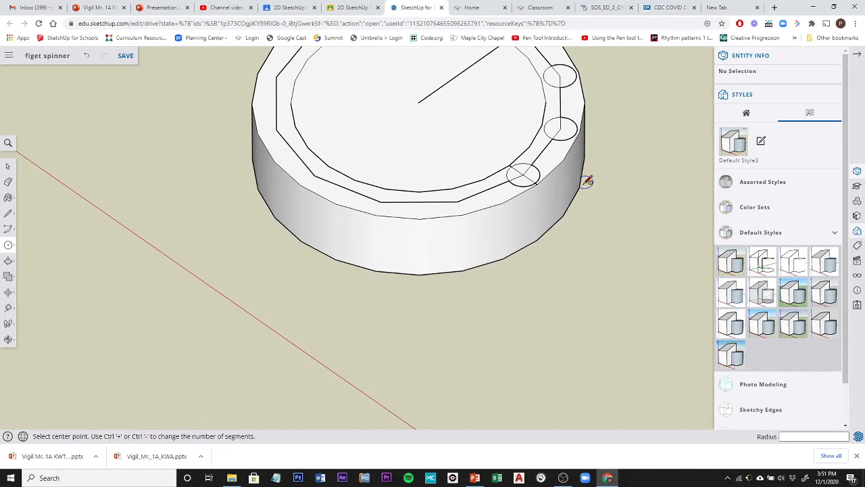
{"action": "left_click", "coordinate": [457, 200]}
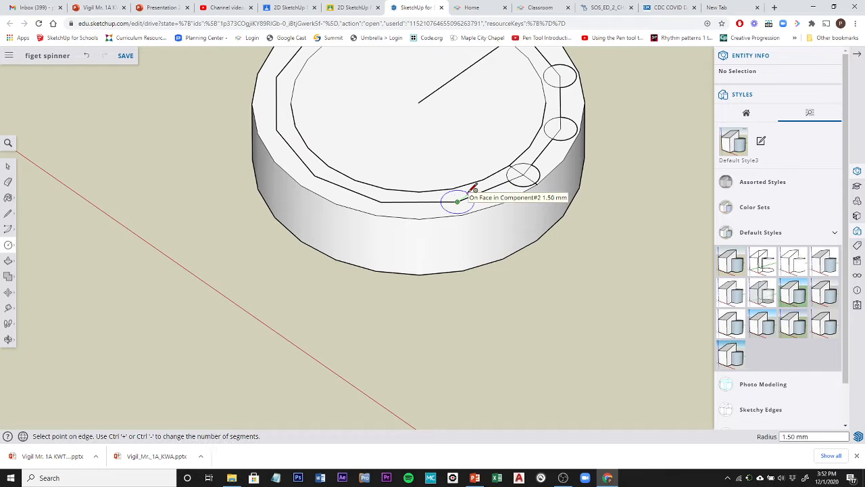
{"action": "left_click", "coordinate": [472, 189]}
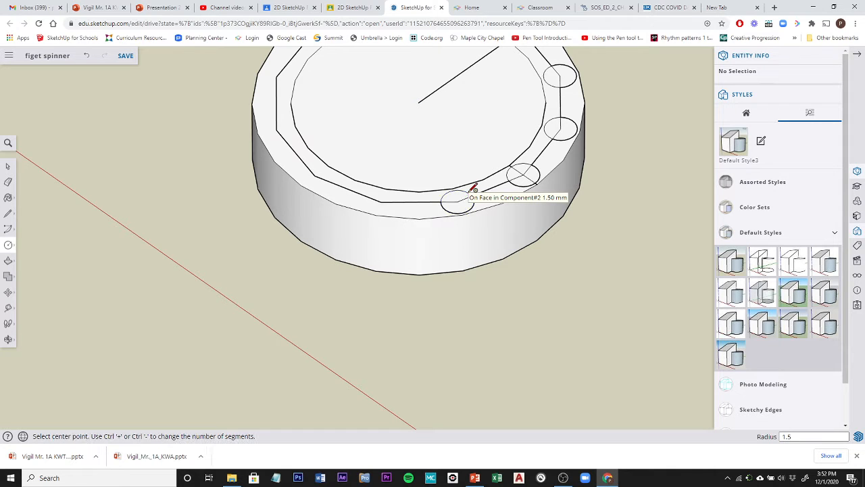
{"action": "left_click", "coordinate": [381, 201]}
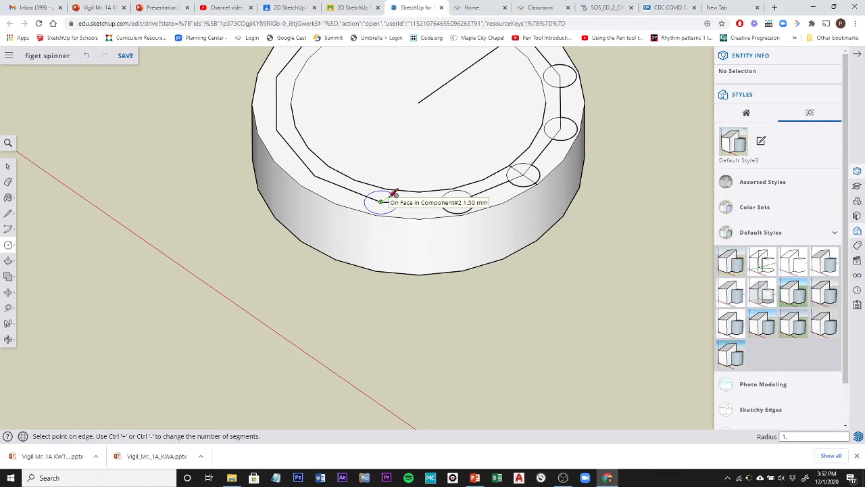
{"action": "left_click", "coordinate": [394, 194]}
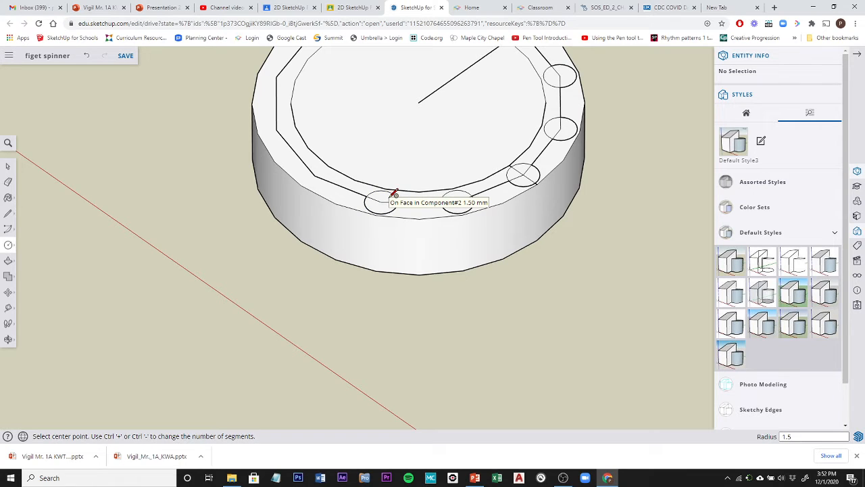
{"action": "left_click", "coordinate": [315, 176]}
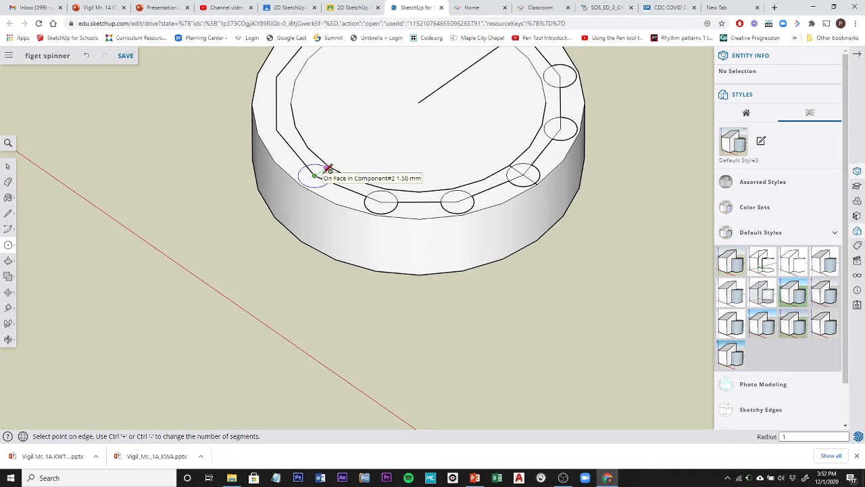
{"action": "left_click", "coordinate": [327, 169]}
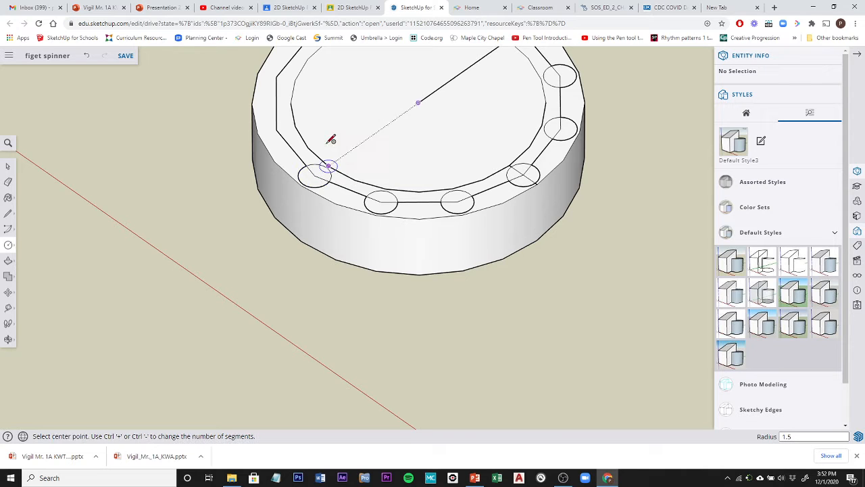
Add 1.5 mm radius circles on the next two polygon corners, on the side of the ring opposite the first circles
{"action": "left_click", "coordinate": [277, 128]}
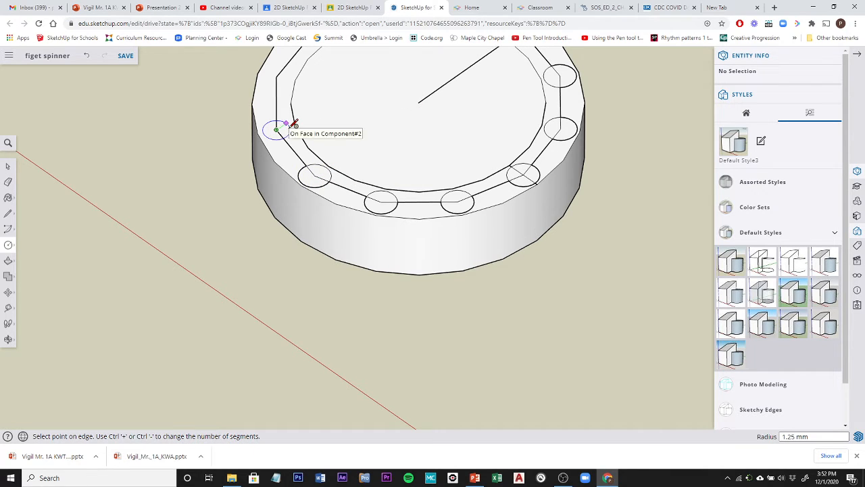
{"action": "type", "text": "1.5"}
{"action": "key", "text": "Return"}
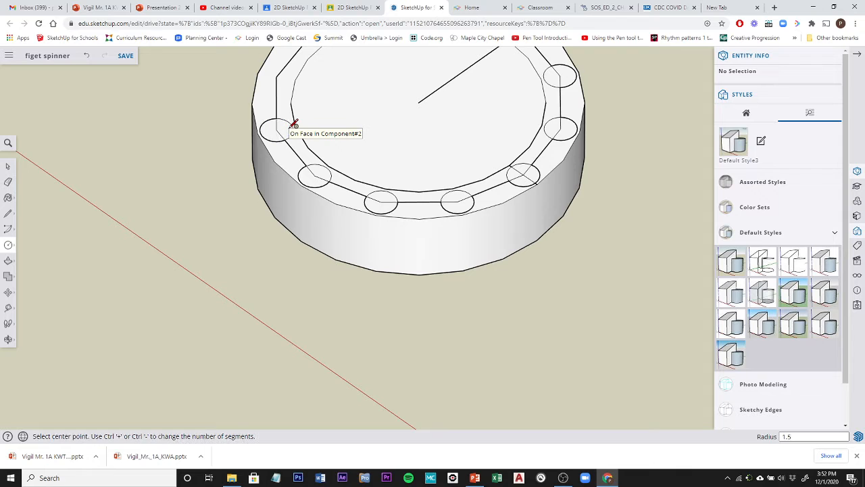
{"action": "left_click", "coordinate": [276, 76]}
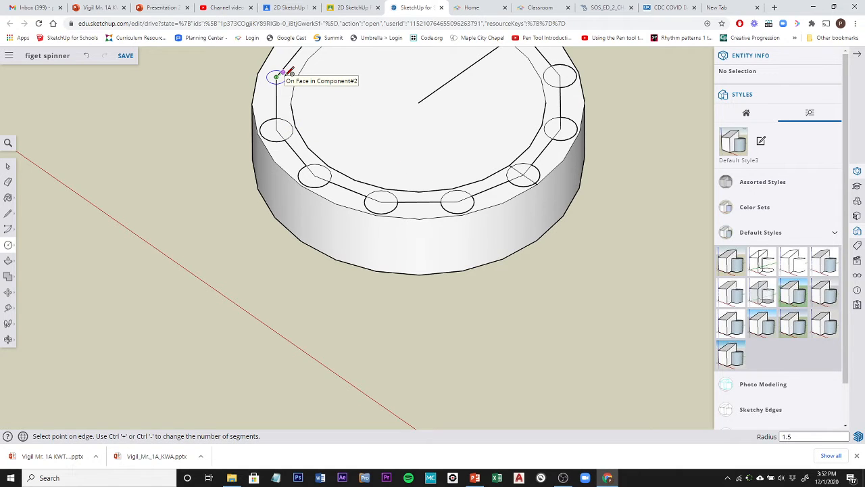
{"action": "type", "text": "1.5"}
{"action": "key", "text": "Return"}
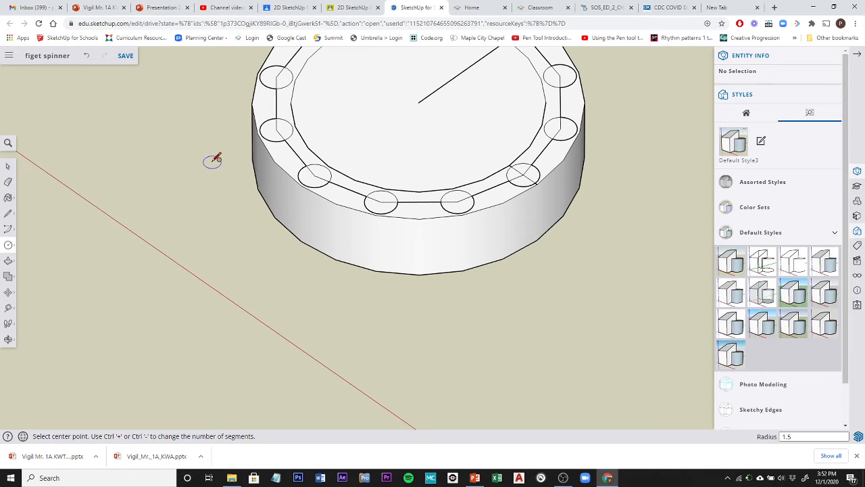
Draw 1.5 mm radius circles on the four remaining polygon corners along the ring's far side
{"action": "middle_click_drag", "start_coordinate": [213, 160], "coordinate": [340, 198]}
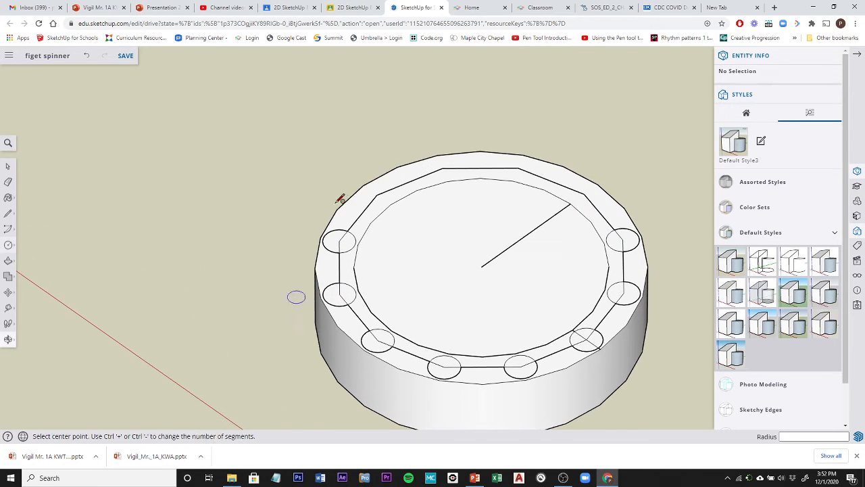
{"action": "left_click", "coordinate": [377, 195]}
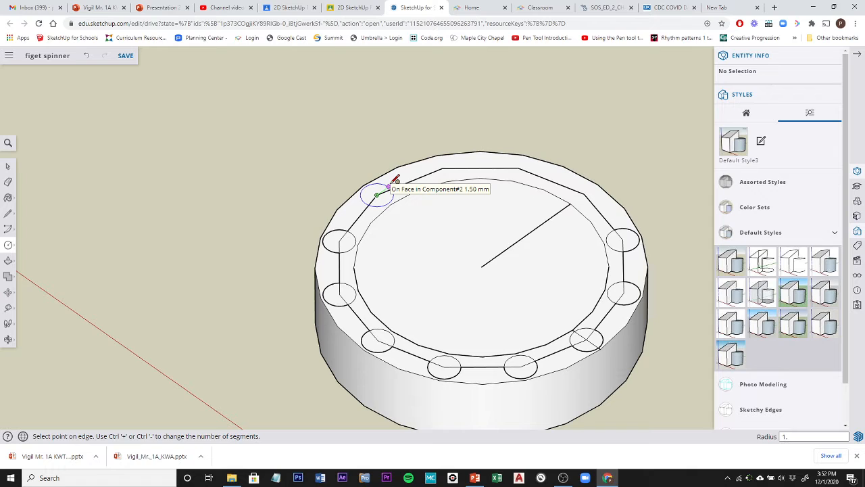
{"action": "left_click", "coordinate": [393, 183]}
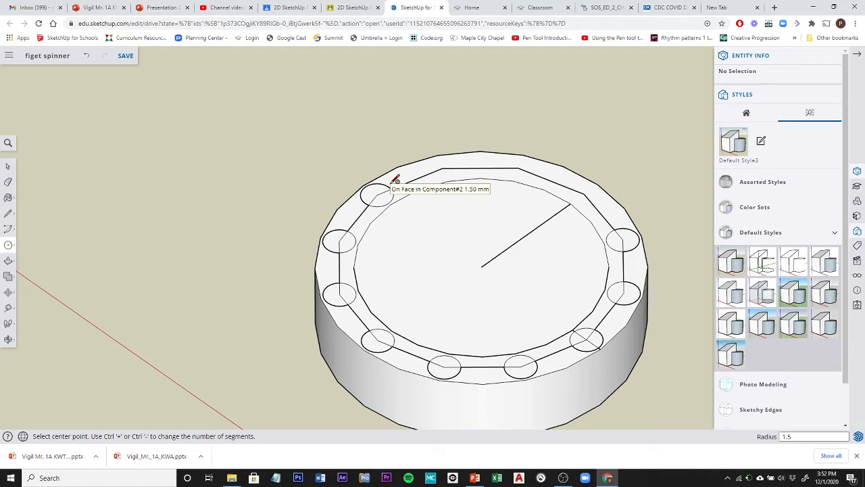
{"action": "left_click", "coordinate": [443, 168]}
{"action": "left_click", "coordinate": [462, 160]}
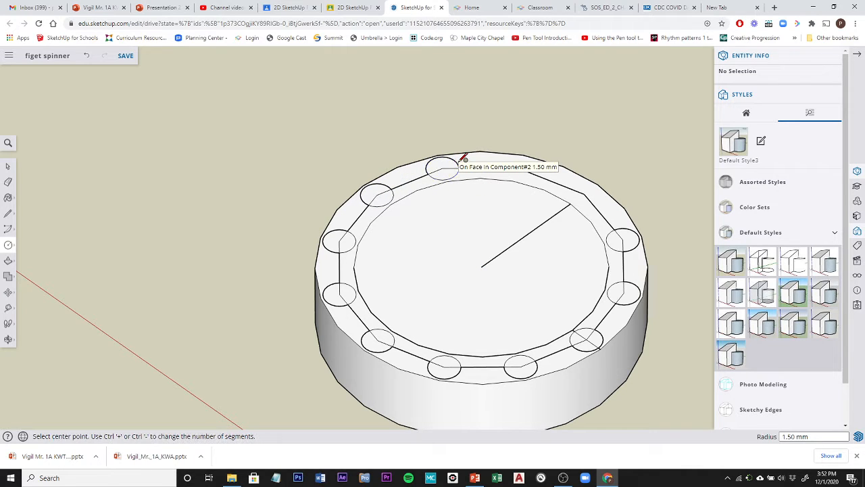
{"action": "left_click", "coordinate": [518, 167]}
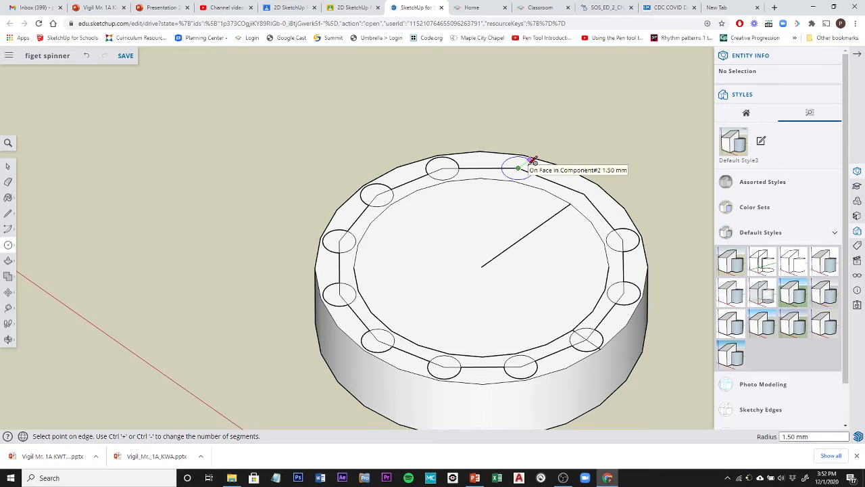
{"action": "left_click", "coordinate": [538, 161]}
{"action": "left_click", "coordinate": [583, 194]}
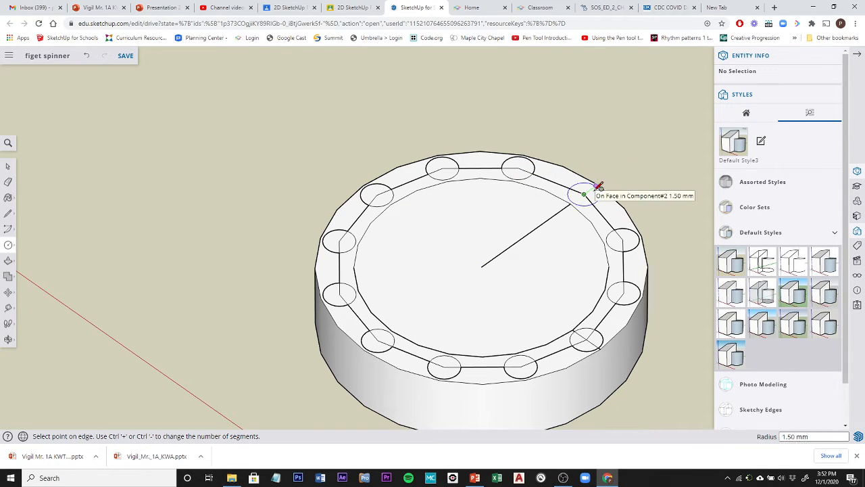
{"action": "left_click", "coordinate": [598, 185]}
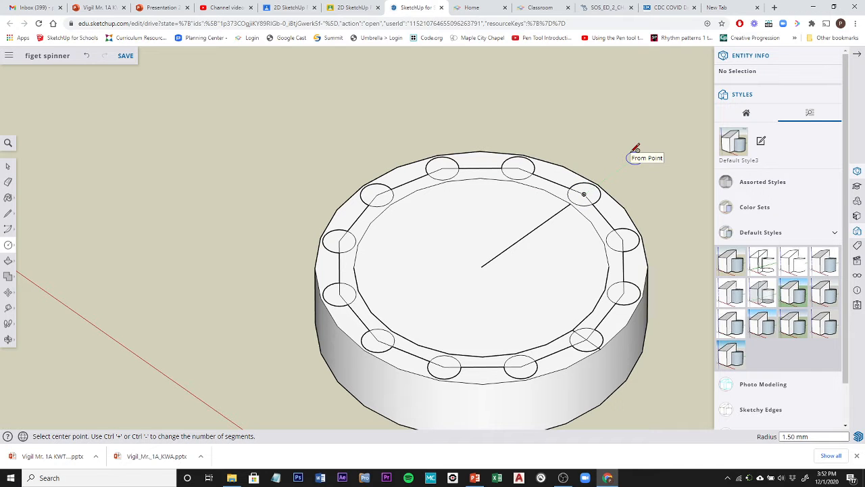
Delete the flat face covering the ring's central opening inside the polygon and circles
{"action": "scroll", "coordinate": [635, 152], "scroll_direction": "down", "scroll_amount": 2}
{"action": "scroll", "coordinate": [636, 162], "scroll_direction": "down", "scroll_amount": 3}
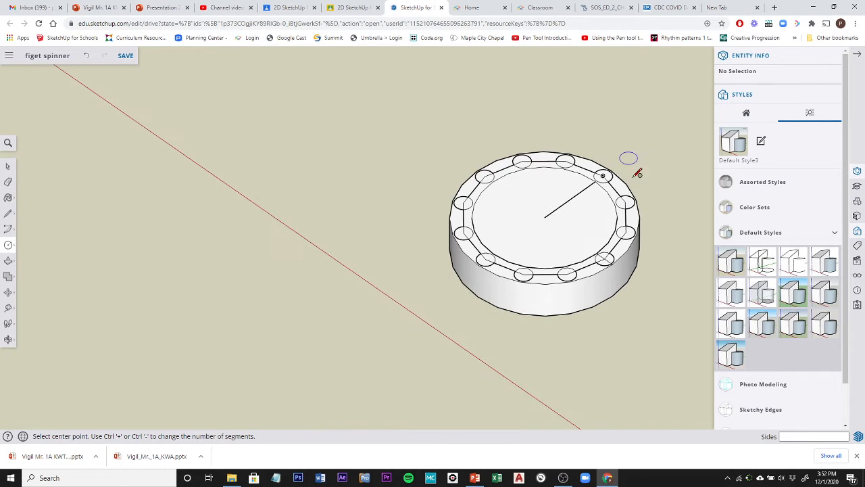
{"action": "middle_click_drag", "start_coordinate": [618, 309], "coordinate": [363, 251]}
{"action": "key", "text": "c"}
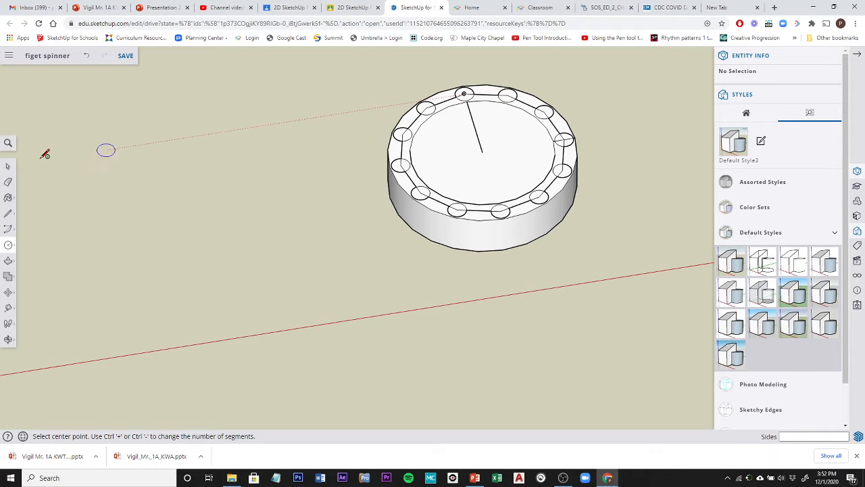
{"action": "left_click", "coordinate": [8, 166]}
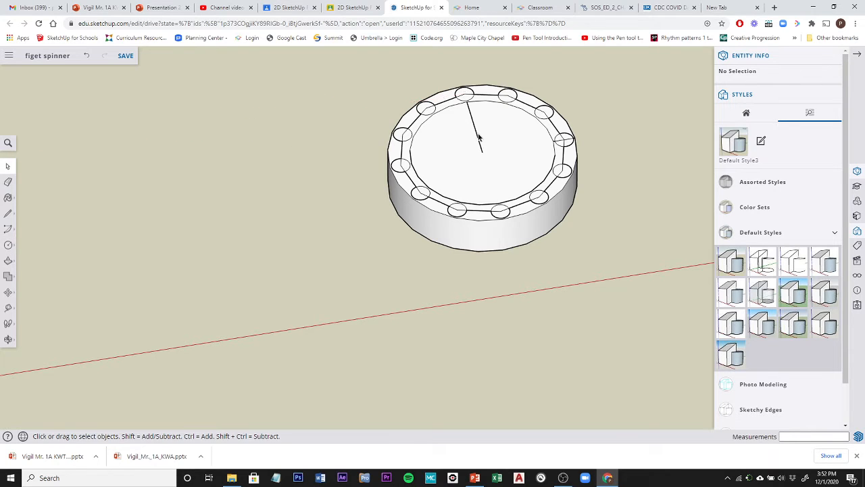
{"action": "left_click", "coordinate": [452, 159]}
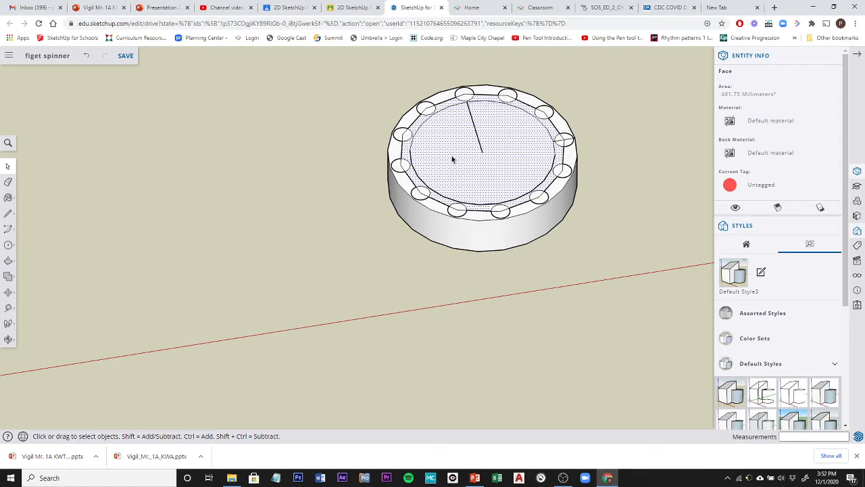
{"action": "key", "text": "Delete"}
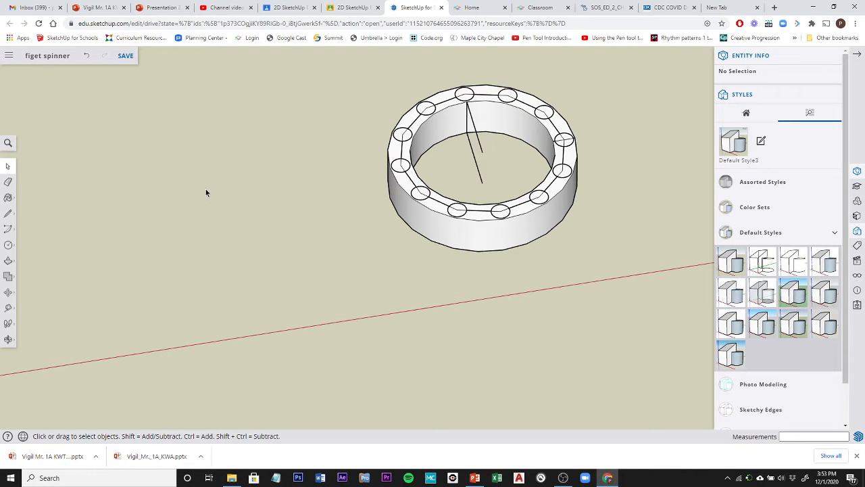
Erase the polygon guide segments from the circles on one flank of the ring around to its near side
{"action": "left_click", "coordinate": [9, 183]}
{"action": "scroll", "coordinate": [386, 101], "scroll_direction": "up", "scroll_amount": 5}
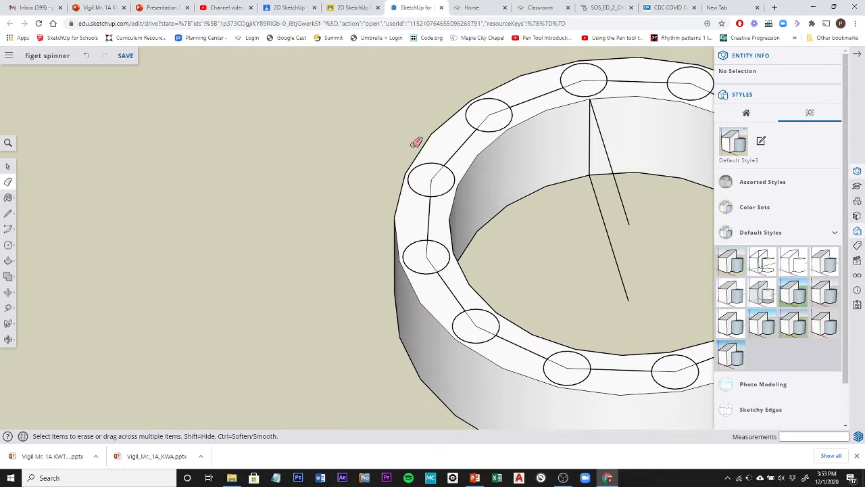
{"action": "mouse_move", "coordinate": [440, 170]}
{"action": "left_mouse_down"}
{"action": "mouse_move", "coordinate": [427, 251]}
{"action": "mouse_move", "coordinate": [475, 320]}
{"action": "mouse_move", "coordinate": [574, 368]}
{"action": "mouse_move", "coordinate": [676, 369]}
{"action": "left_mouse_up"}
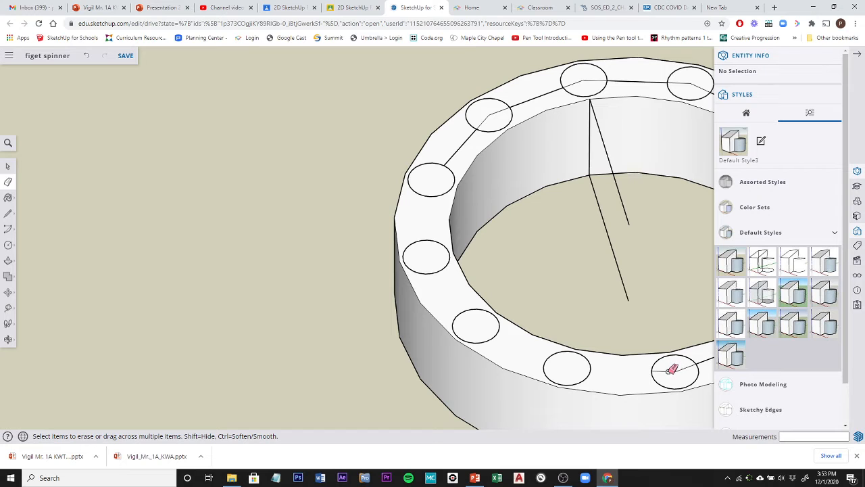
{"action": "scroll", "coordinate": [602, 338], "scroll_direction": "down", "scroll_amount": 1}
{"action": "scroll", "coordinate": [626, 323], "scroll_direction": "down", "scroll_amount": 1}
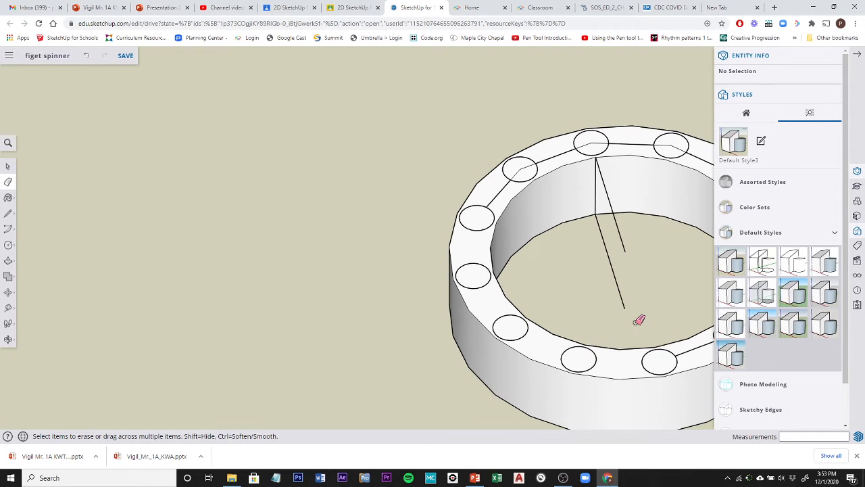
Erase the polygon segments up the opposite flank of the ring, plus the short line crossing the ring through a circle
{"action": "middle_click_drag", "start_coordinate": [640, 320], "coordinate": [324, 234]}
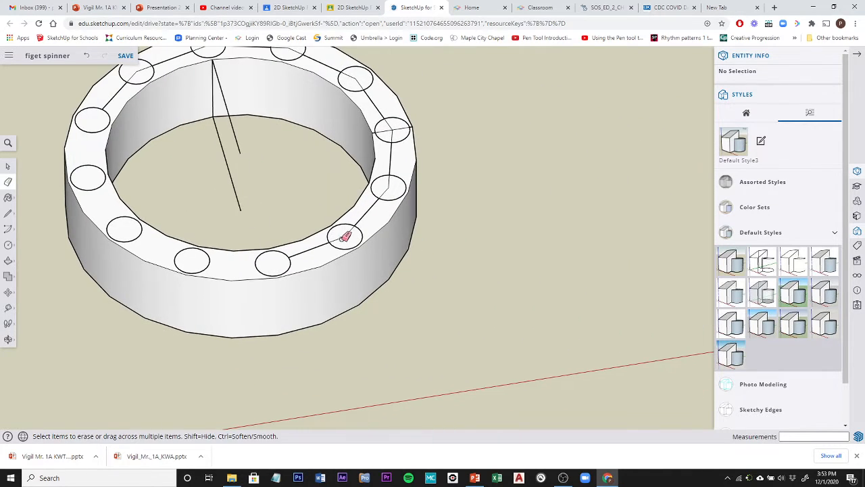
{"action": "mouse_move", "coordinate": [319, 246]}
{"action": "left_mouse_down"}
{"action": "mouse_move", "coordinate": [392, 185]}
{"action": "mouse_move", "coordinate": [397, 130]}
{"action": "left_mouse_up"}
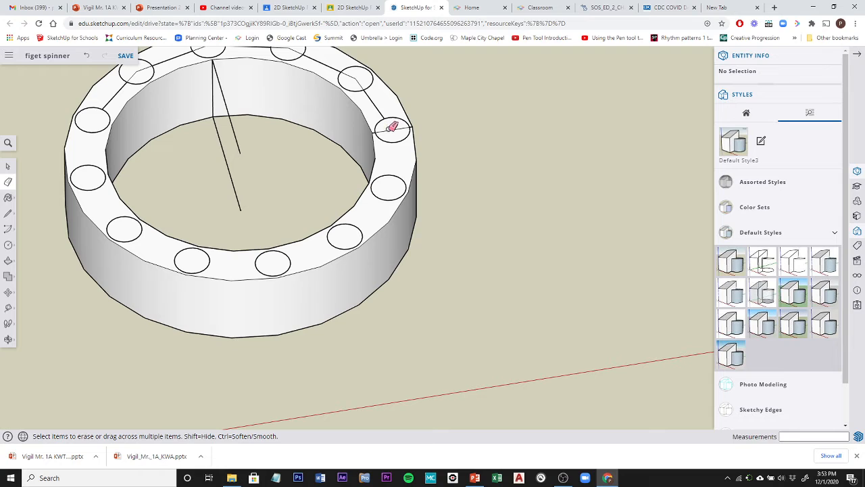
{"action": "mouse_move", "coordinate": [395, 127]}
{"action": "left_mouse_down"}
{"action": "mouse_move", "coordinate": [370, 86]}
{"action": "mouse_move", "coordinate": [303, 53]}
{"action": "left_mouse_up"}
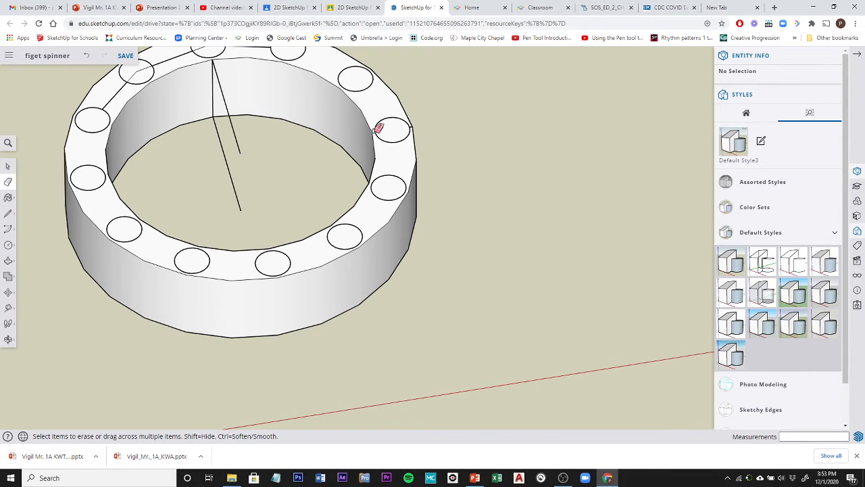
{"action": "scroll", "coordinate": [379, 128], "scroll_direction": "up", "scroll_amount": 5}
{"action": "scroll", "coordinate": [379, 127], "scroll_direction": "up", "scroll_amount": 2}
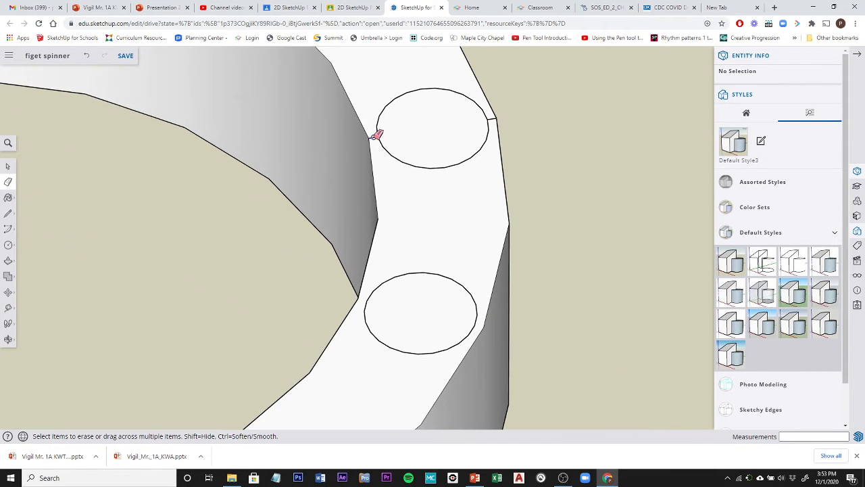
{"action": "scroll", "coordinate": [407, 128], "scroll_direction": "down", "scroll_amount": 10}
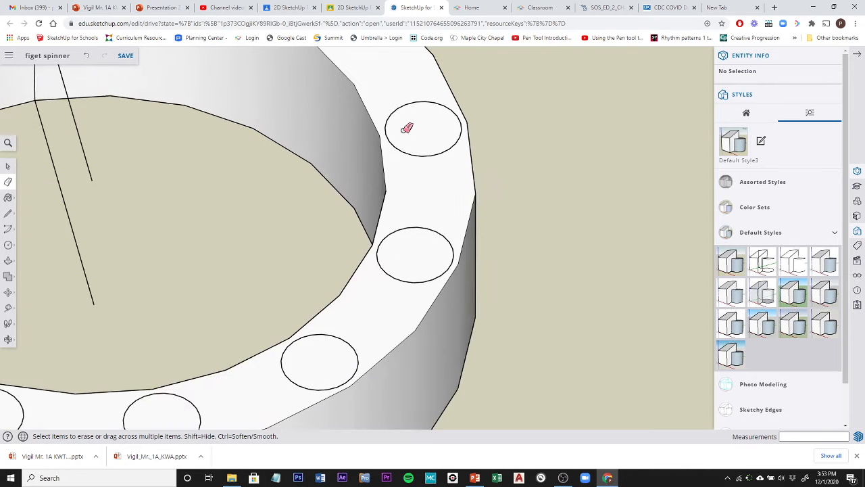
Erase the remaining polygon guide segments between the circles along the ring's far side
{"action": "mouse_move", "coordinate": [350, 153]}
{"action": "middle_mouse_down"}
{"action": "mouse_move", "coordinate": [526, 194]}
{"action": "mouse_move", "coordinate": [592, 260]}
{"action": "middle_mouse_up"}
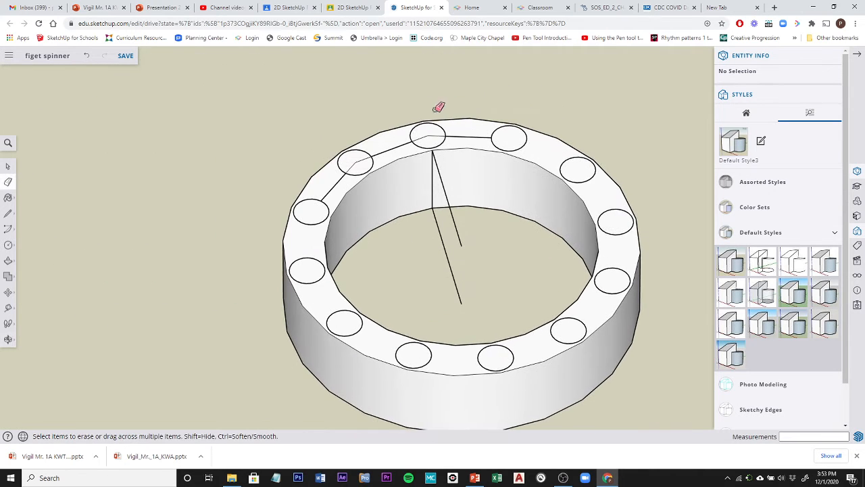
{"action": "mouse_move", "coordinate": [463, 134]}
{"action": "left_mouse_down"}
{"action": "mouse_move", "coordinate": [417, 137]}
{"action": "mouse_move", "coordinate": [365, 159]}
{"action": "mouse_move", "coordinate": [330, 190]}
{"action": "left_mouse_up"}
{"action": "scroll", "coordinate": [446, 176], "scroll_direction": "down", "scroll_amount": 4}
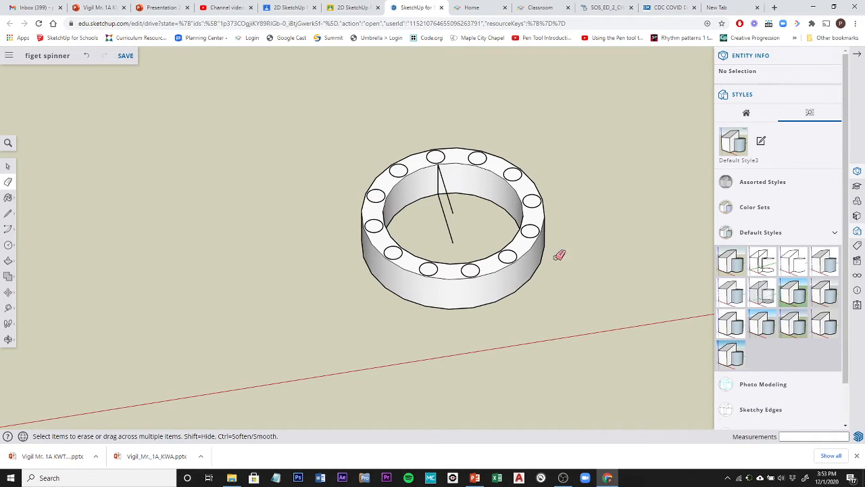
Push/Pull two neighbouring circles on the ring's near side upward by 1 mm each
{"action": "middle_click_drag", "start_coordinate": [574, 238], "coordinate": [249, 182]}
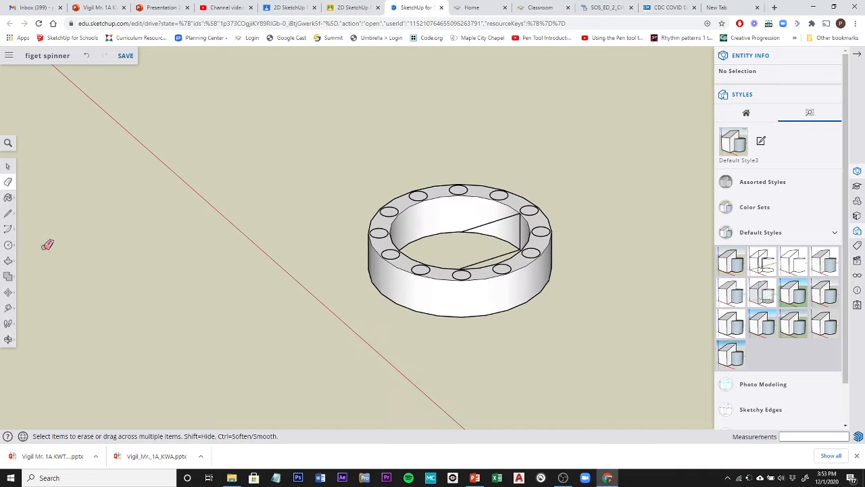
{"action": "left_click", "coordinate": [8, 260]}
{"action": "scroll", "coordinate": [421, 271], "scroll_direction": "up", "scroll_amount": 3}
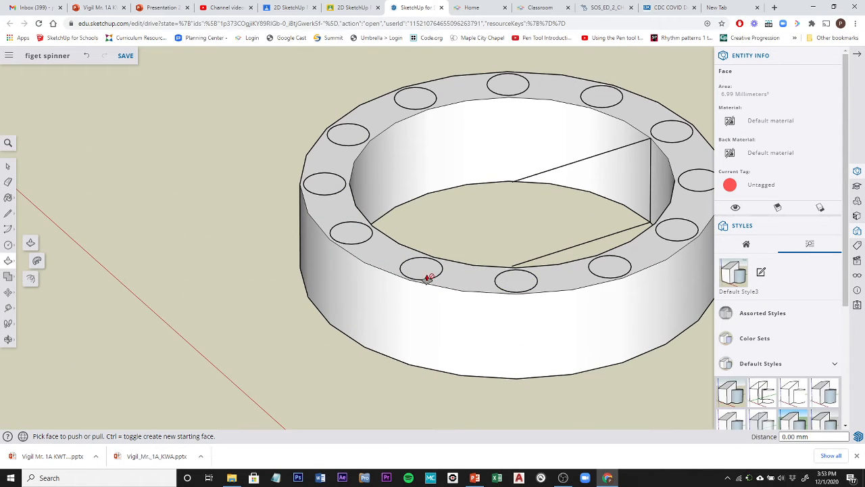
{"action": "scroll", "coordinate": [490, 260], "scroll_direction": "up", "scroll_amount": 2}
{"action": "scroll", "coordinate": [490, 260], "scroll_direction": "down", "scroll_amount": 4}
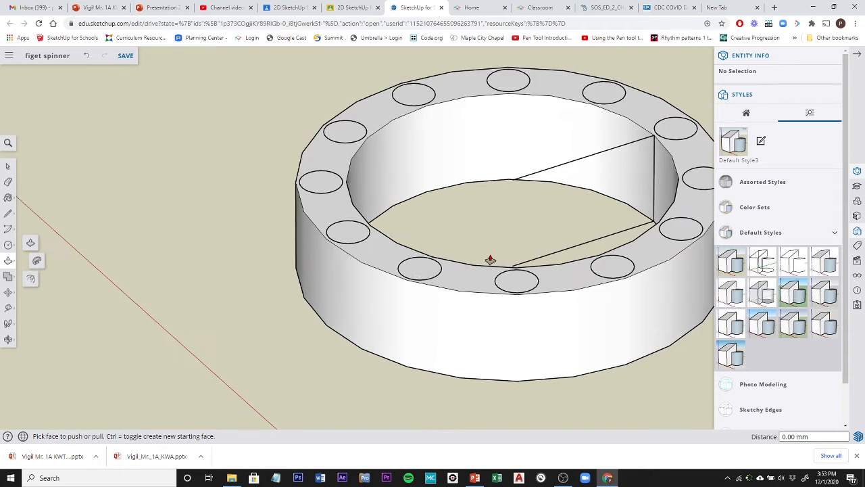
{"action": "middle_click_drag", "start_coordinate": [550, 338], "coordinate": [460, 267]}
{"action": "left_click_drag", "start_coordinate": [367, 205], "coordinate": [366, 196]}
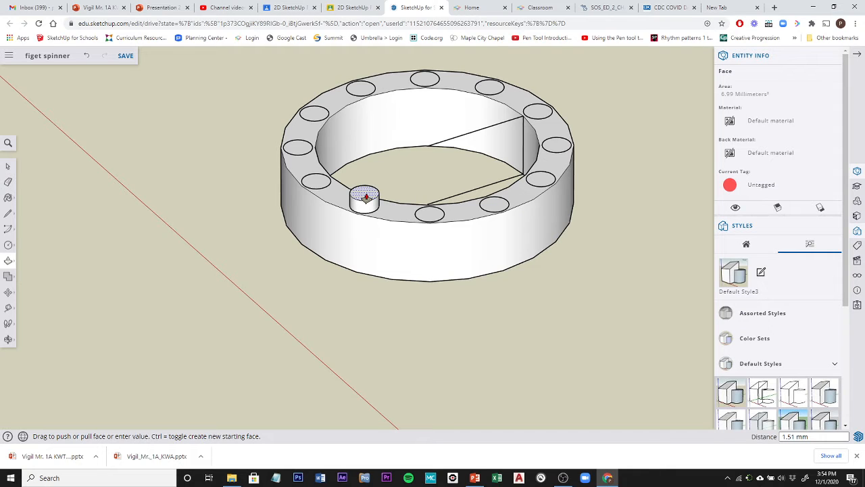
{"action": "type", "text": "1"}
{"action": "key", "text": "Return"}
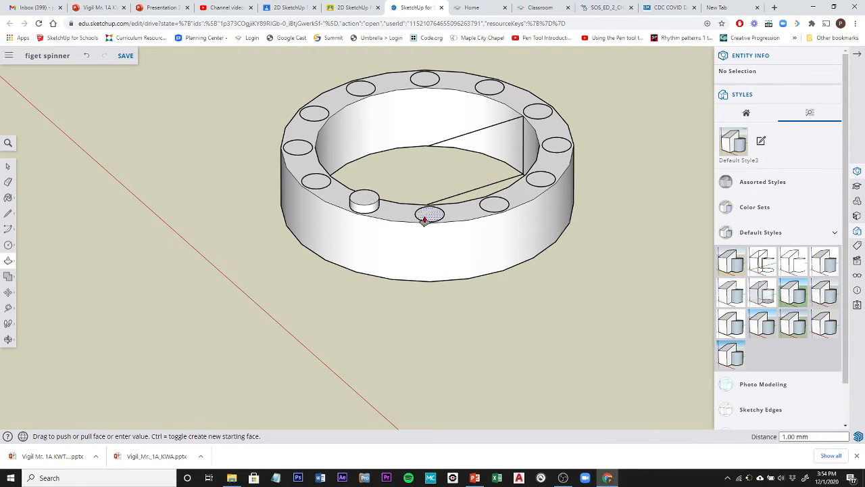
{"action": "left_click_drag", "start_coordinate": [426, 216], "coordinate": [430, 208]}
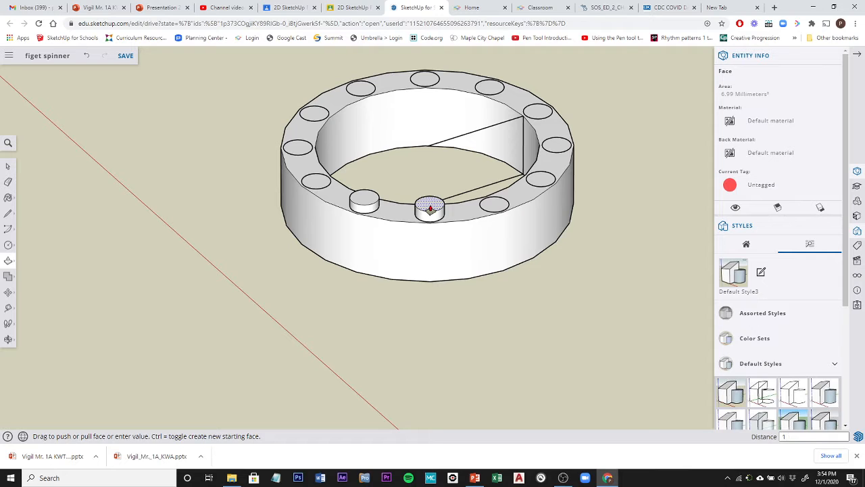
{"action": "type", "text": "1"}
{"action": "key", "text": "Return"}
Push/Pull the next six circles around the ring up 1 mm, matching the height of the neighbouring pegs
{"action": "left_click_drag", "start_coordinate": [489, 205], "coordinate": [444, 209]}
{"action": "left_click_drag", "start_coordinate": [538, 180], "coordinate": [508, 199]}
{"action": "left_click_drag", "start_coordinate": [556, 145], "coordinate": [546, 168]}
{"action": "left_click_drag", "start_coordinate": [542, 115], "coordinate": [552, 134]}
{"action": "left_click_drag", "start_coordinate": [477, 88], "coordinate": [536, 103]}
{"action": "left_click_drag", "start_coordinate": [445, 82], "coordinate": [473, 81]}
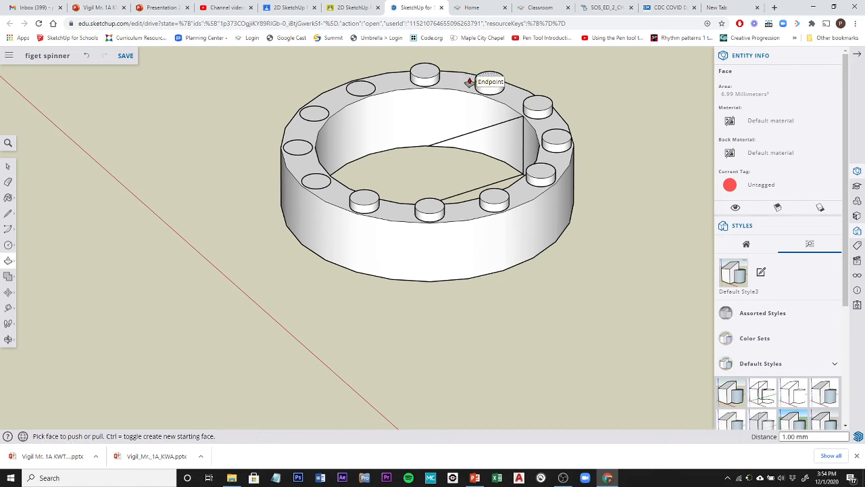
Raise the last four flat circles on the ring to the same 1 mm height as the other pegs
{"action": "left_click", "coordinate": [362, 88]}
{"action": "left_click", "coordinate": [418, 75]}
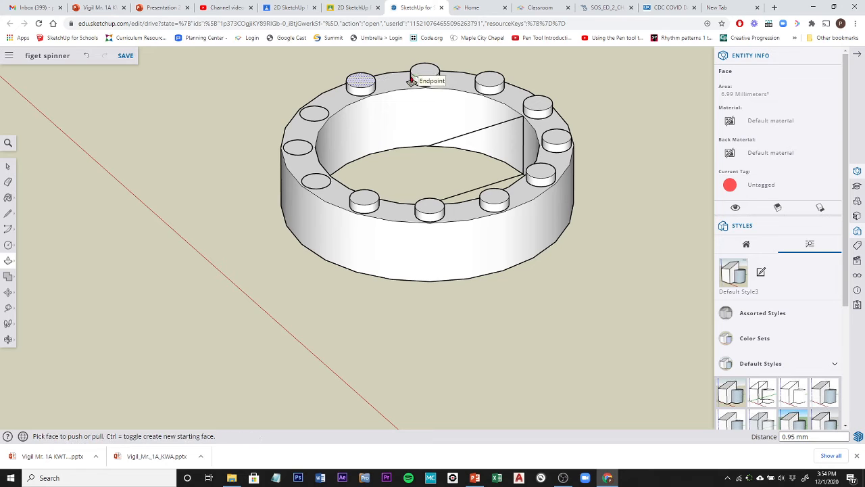
{"action": "left_click", "coordinate": [319, 115]}
{"action": "double_click", "coordinate": [313, 106]}
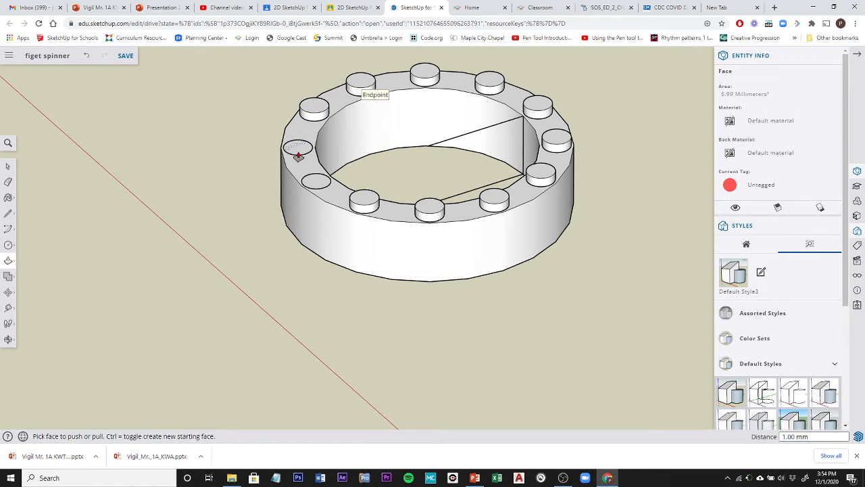
{"action": "left_click", "coordinate": [300, 148]}
{"action": "left_click", "coordinate": [321, 114]}
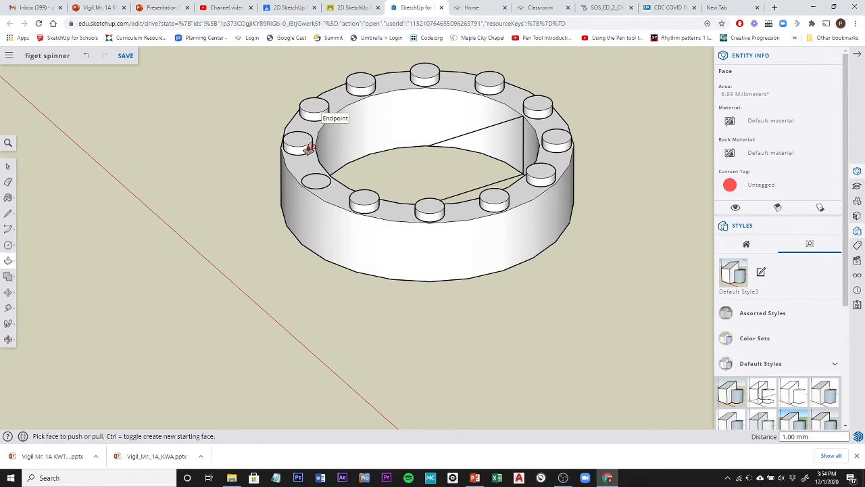
{"action": "left_click", "coordinate": [315, 183]}
{"action": "left_click", "coordinate": [297, 148]}
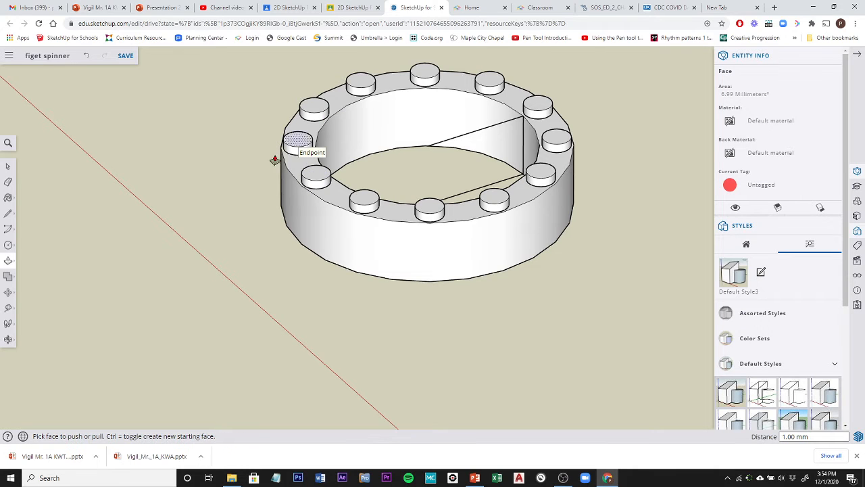
{"action": "scroll", "coordinate": [212, 248], "scroll_direction": "down", "scroll_amount": 2}
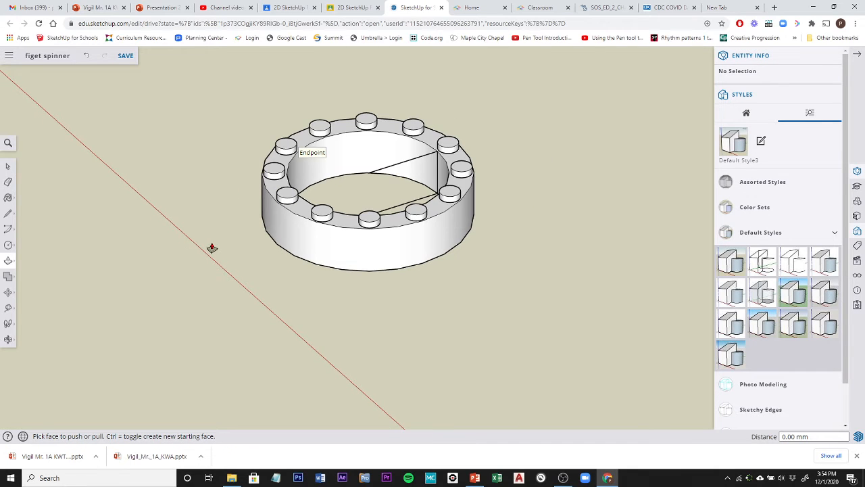
{"action": "scroll", "coordinate": [555, 253], "scroll_direction": "down", "scroll_amount": 1}
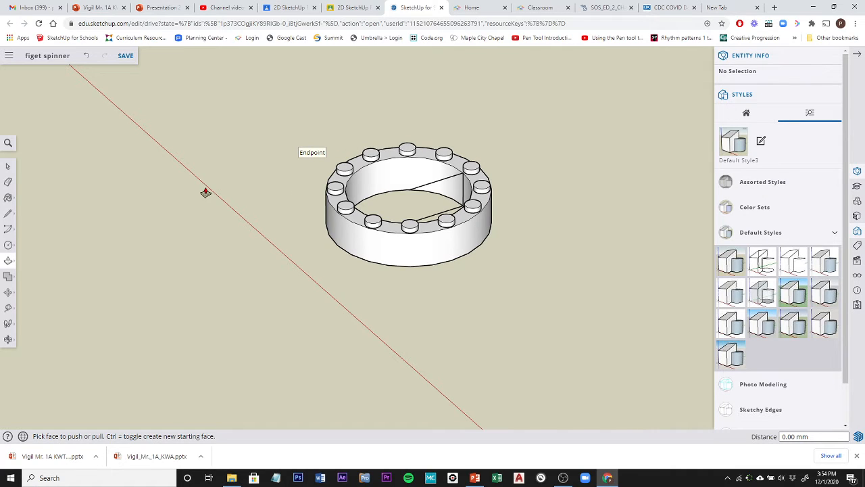
{"action": "scroll", "coordinate": [270, 208], "scroll_direction": "up", "scroll_amount": 1}
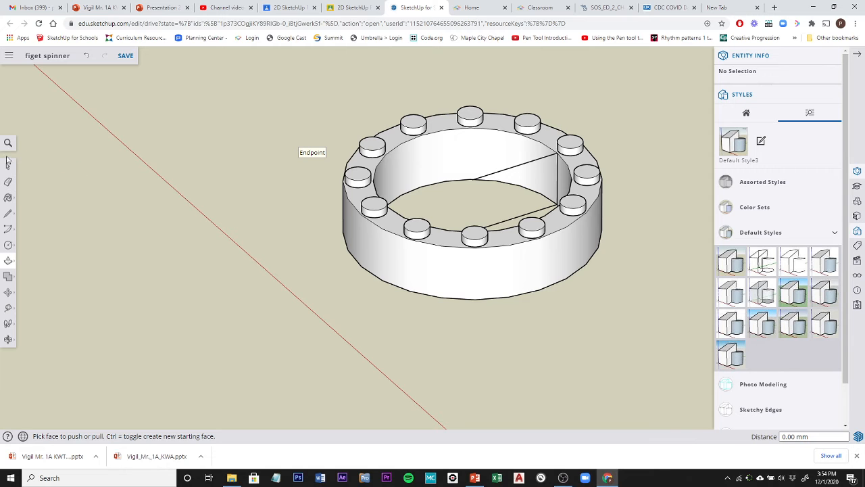
Move the ring component 50 mm along the red axis, away from the twelve pegs, using its bounding-box corner as base point
{"action": "left_click", "coordinate": [8, 165]}
{"action": "scroll", "coordinate": [390, 223], "scroll_direction": "up", "scroll_amount": 2}
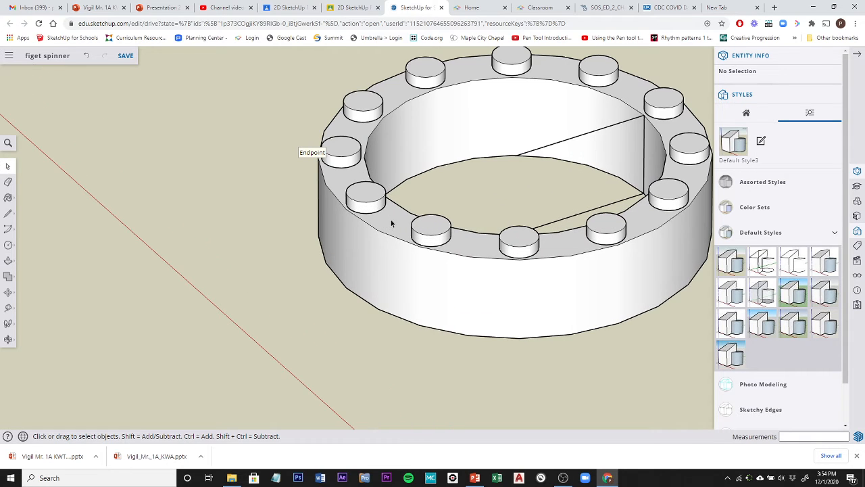
{"action": "left_click", "coordinate": [430, 225]}
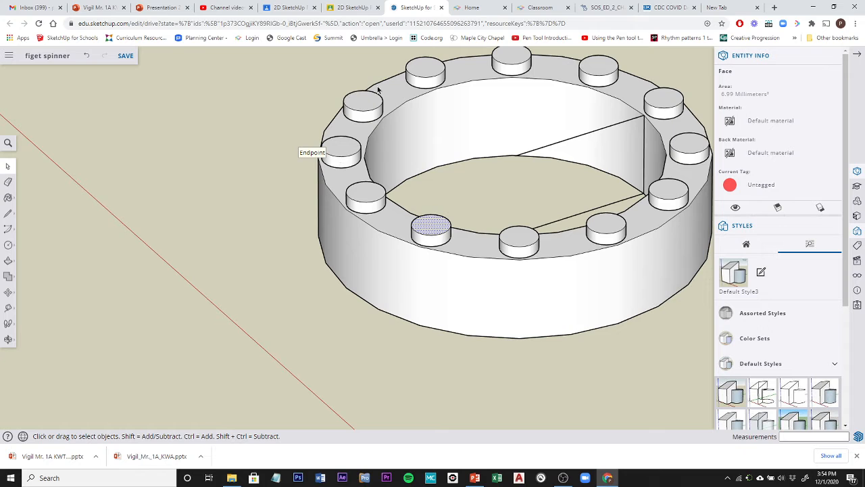
{"action": "scroll", "coordinate": [504, 153], "scroll_direction": "down", "scroll_amount": 5}
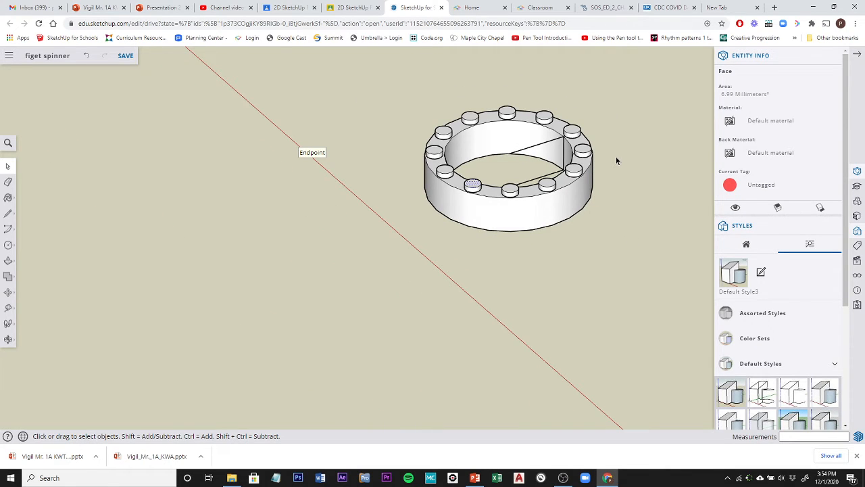
{"action": "left_click", "coordinate": [560, 212]}
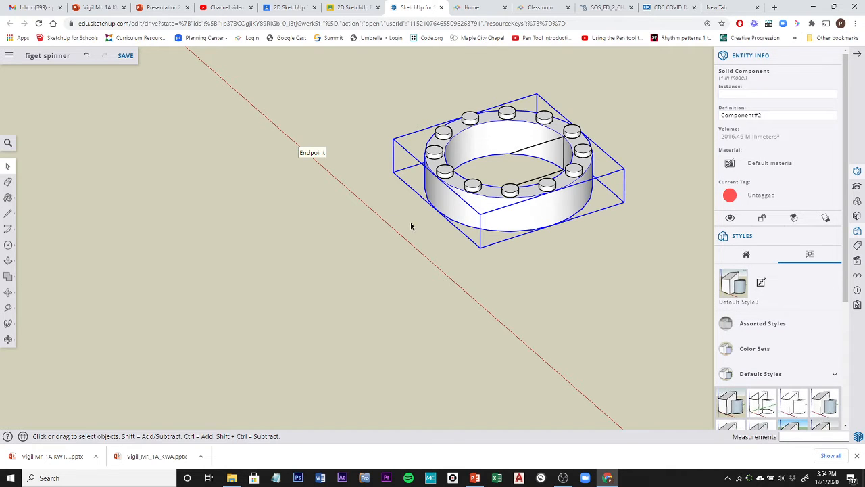
{"action": "scroll", "coordinate": [340, 238], "scroll_direction": "down", "scroll_amount": 2}
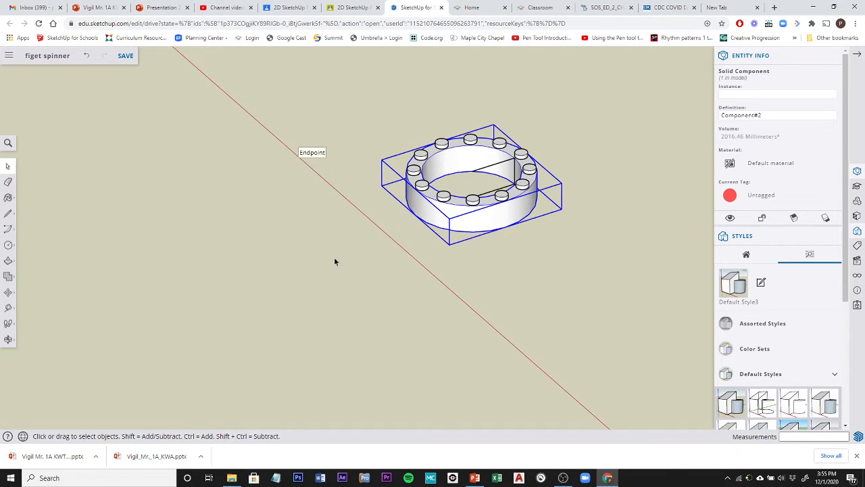
{"action": "middle_click_drag", "start_coordinate": [334, 261], "coordinate": [529, 273]}
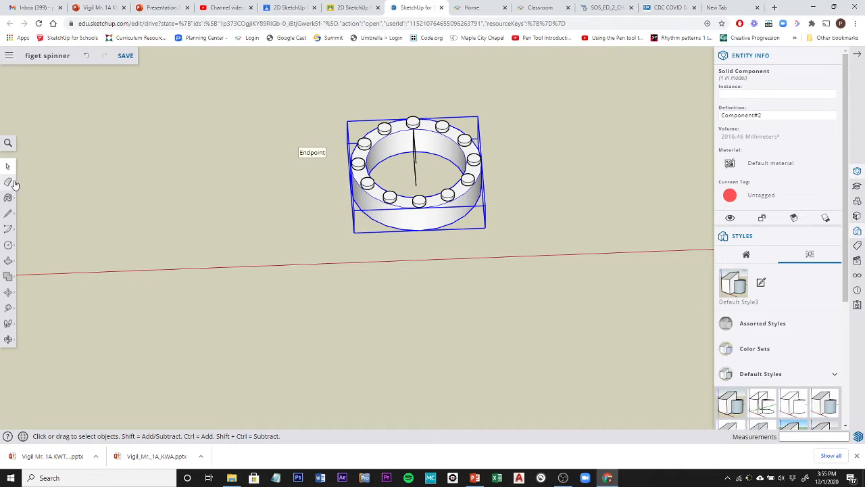
{"action": "left_click", "coordinate": [9, 295]}
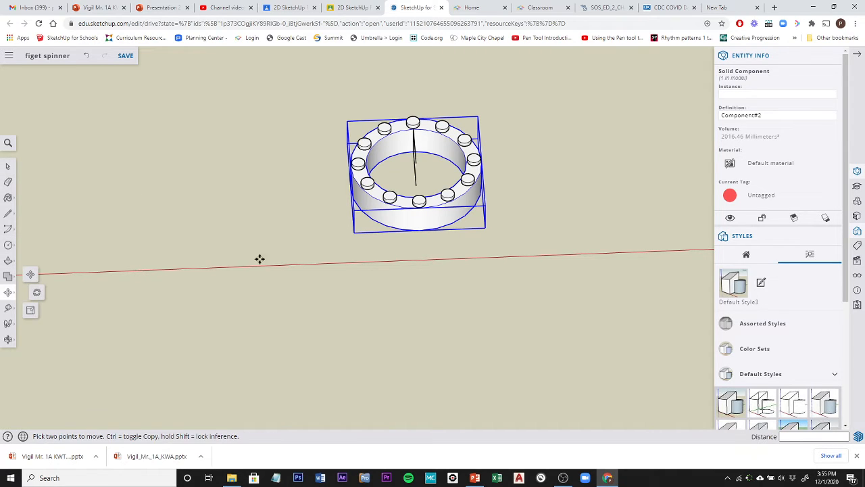
{"action": "left_click", "coordinate": [416, 184]}
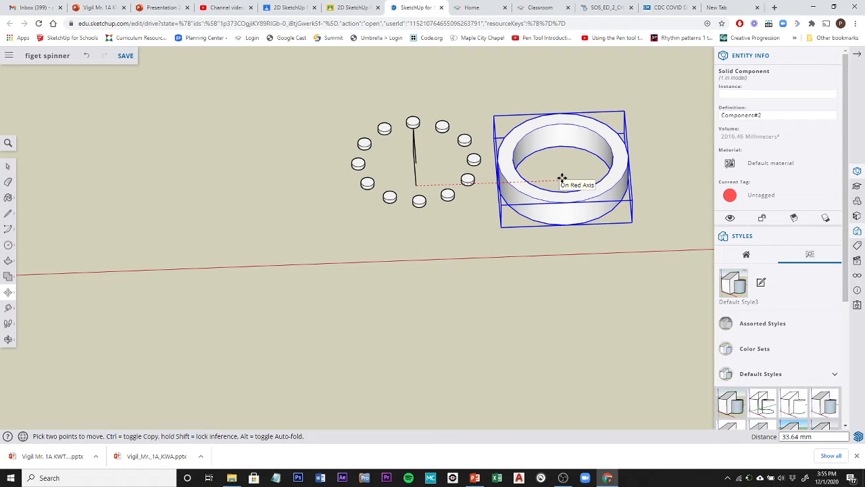
{"action": "key", "text": "Escape"}
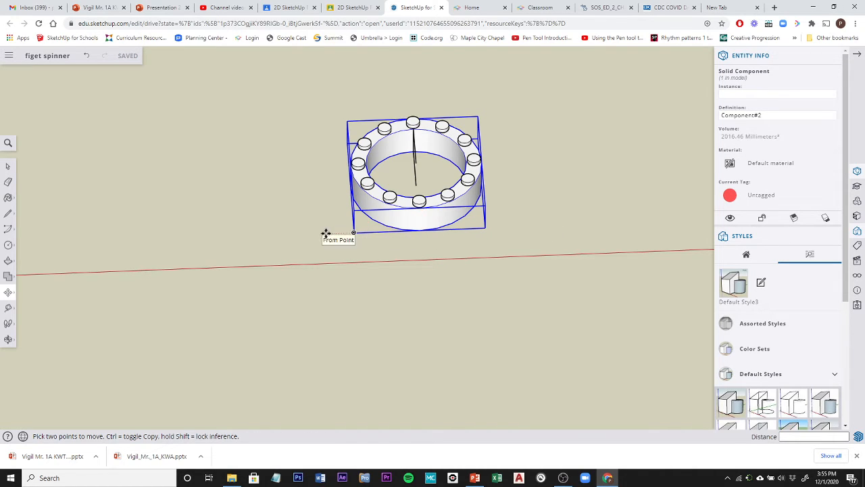
{"action": "left_click", "coordinate": [354, 232]}
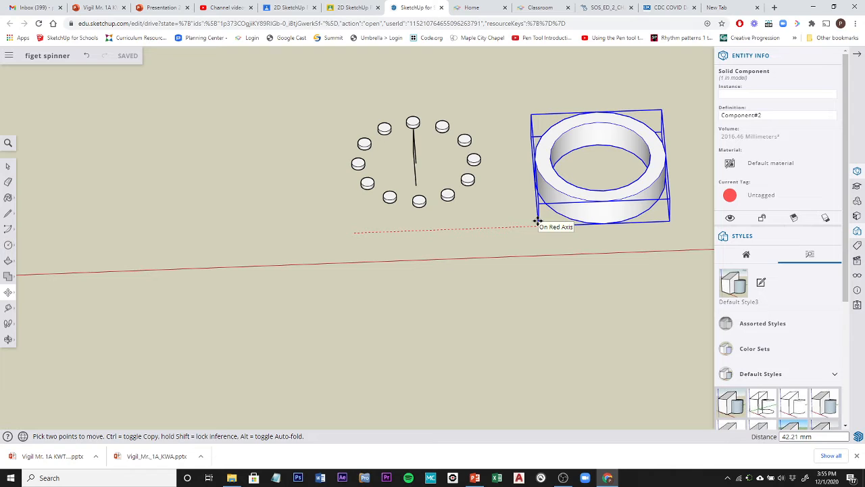
{"action": "type", "text": "50"}
{"action": "key", "text": "Return"}
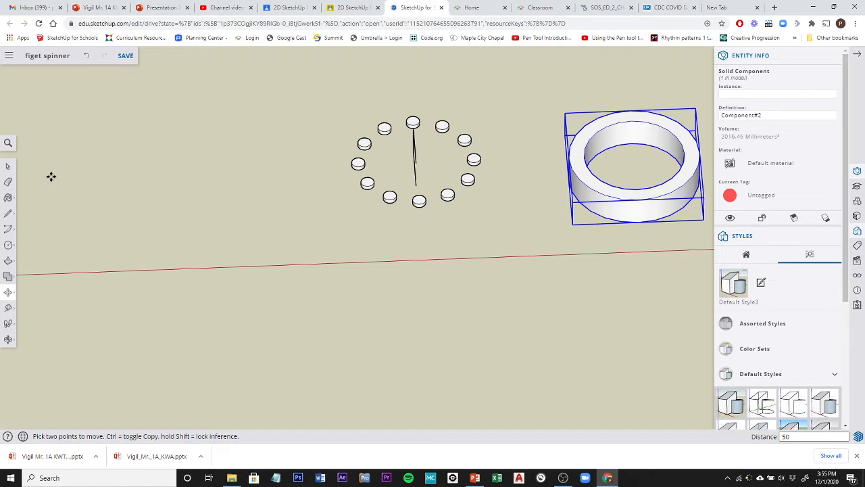
Select all twelve pegs without the leftover guide lines and make them one component with the default settings
{"action": "left_click", "coordinate": [8, 166]}
{"action": "middle_click_drag", "start_coordinate": [496, 225], "coordinate": [390, 70]}
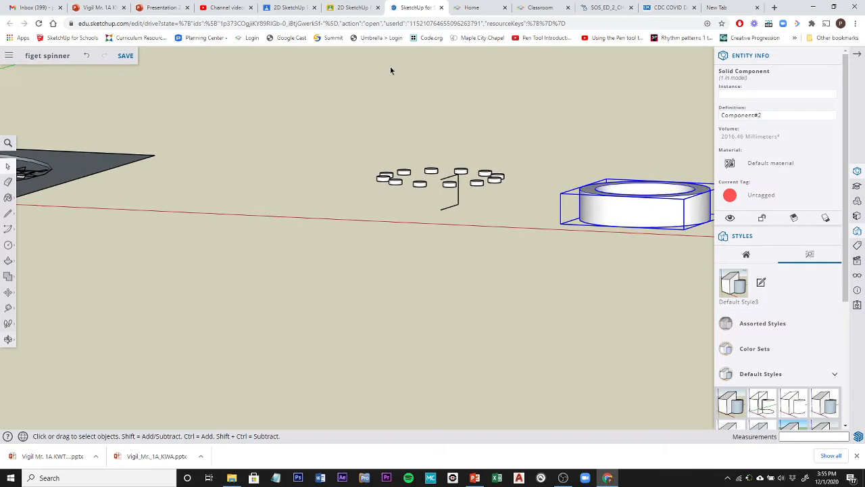
{"action": "middle_click_drag", "start_coordinate": [520, 125], "coordinate": [531, 158]}
{"action": "left_click", "coordinate": [532, 146]}
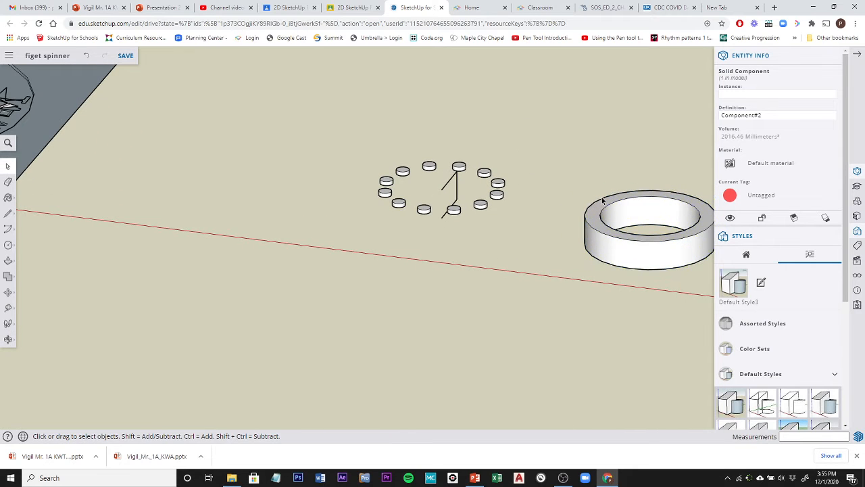
{"action": "left_click_drag", "start_coordinate": [539, 130], "coordinate": [350, 232]}
{"action": "scroll", "coordinate": [439, 196], "scroll_direction": "up", "scroll_amount": 1}
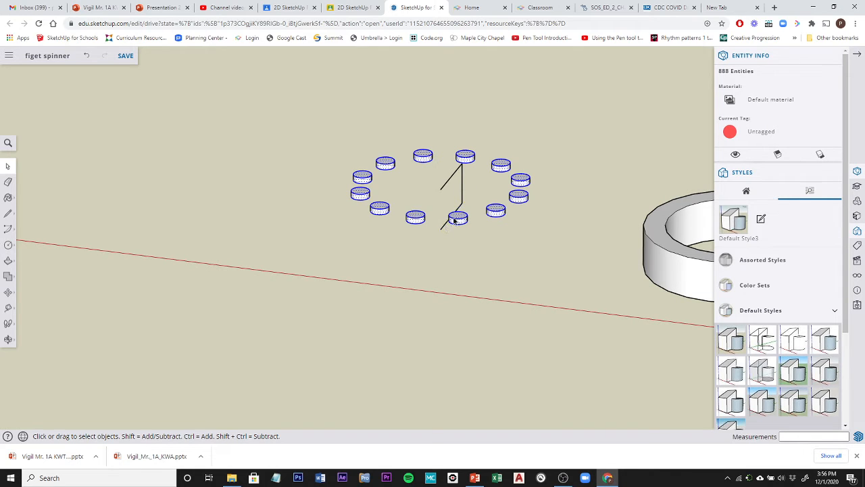
{"action": "right_click", "coordinate": [469, 160]}
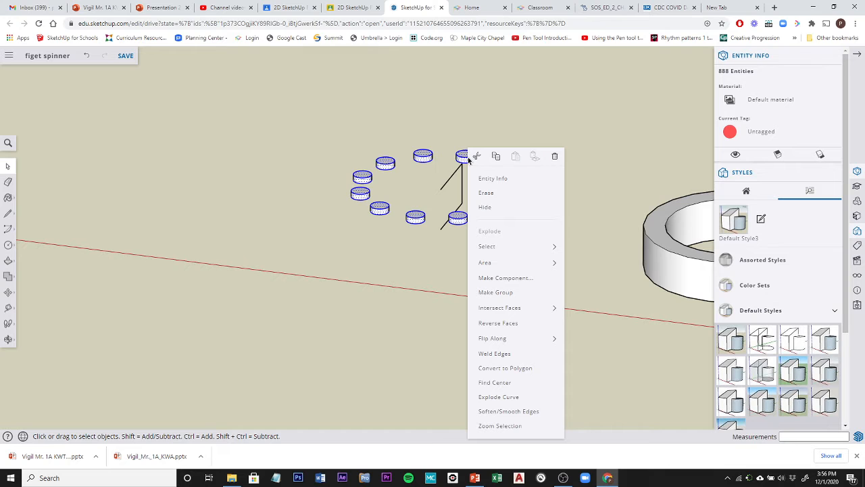
{"action": "left_click", "coordinate": [503, 277]}
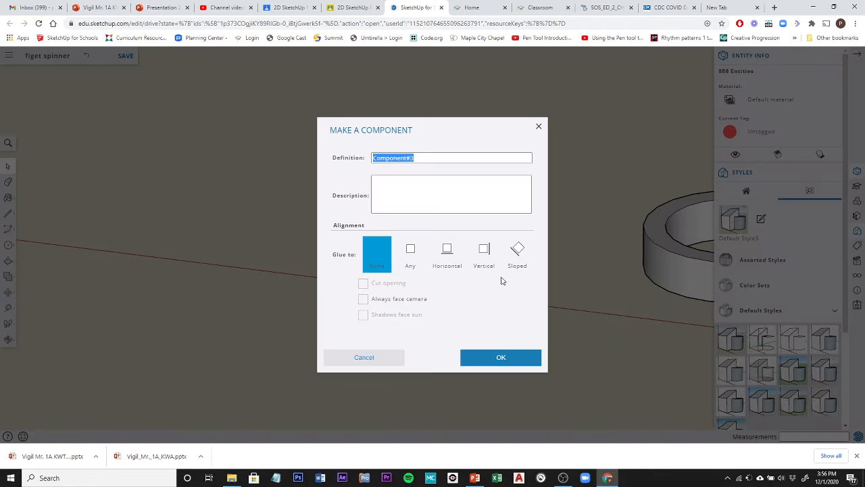
{"action": "left_click", "coordinate": [501, 356]}
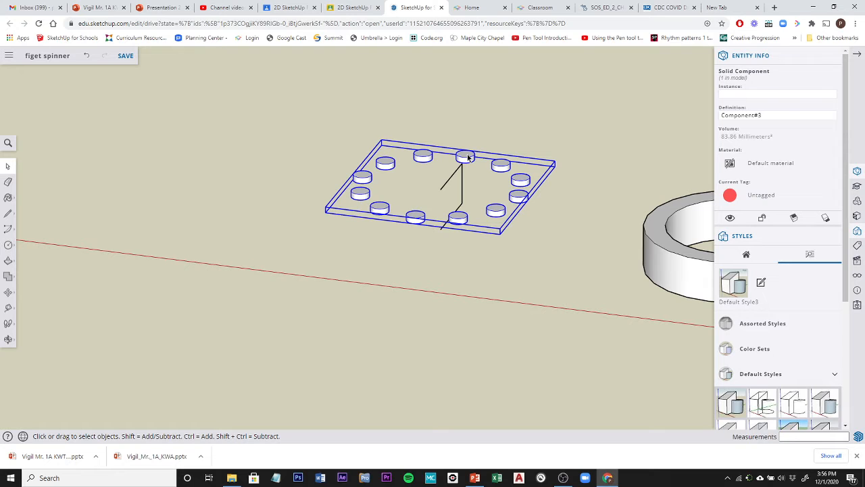
Move the ring component 50 mm back along the red axis beneath the pegs, using its lower bounding-box corner as base point
{"action": "scroll", "coordinate": [544, 215], "scroll_direction": "up", "scroll_amount": 3}
{"action": "scroll", "coordinate": [544, 214], "scroll_direction": "down", "scroll_amount": 2}
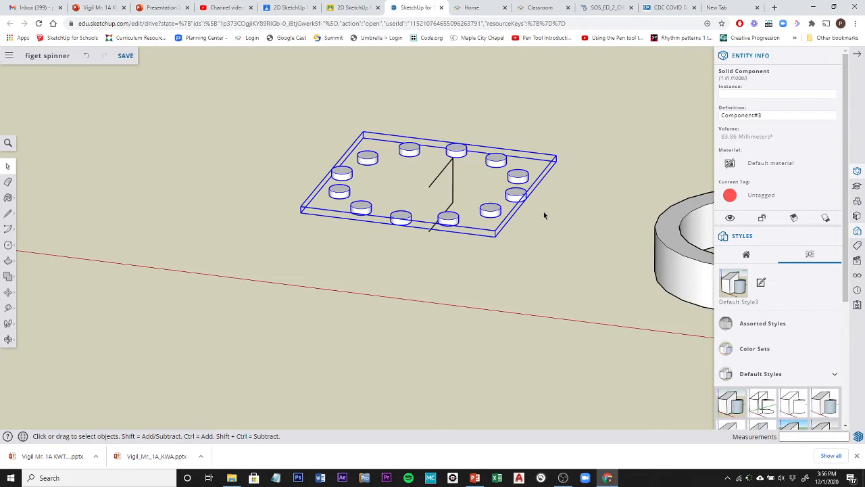
{"action": "scroll", "coordinate": [540, 215], "scroll_direction": "down", "scroll_amount": 2}
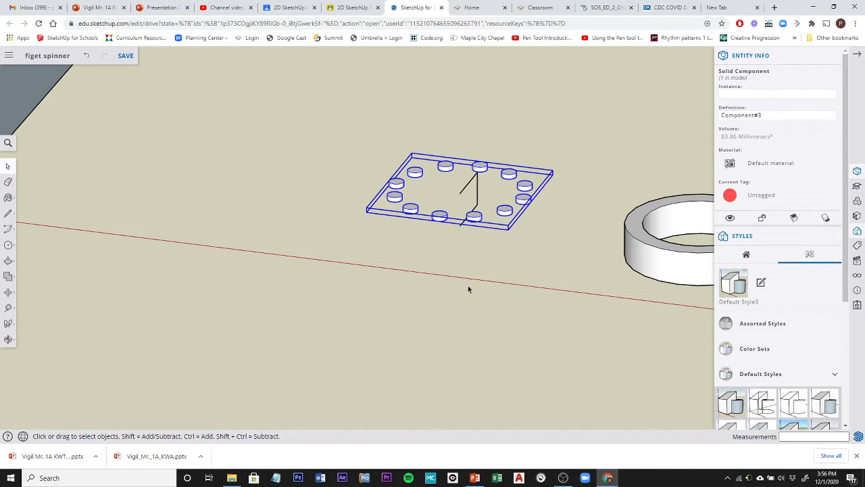
{"action": "scroll", "coordinate": [474, 290], "scroll_direction": "down", "scroll_amount": 3}
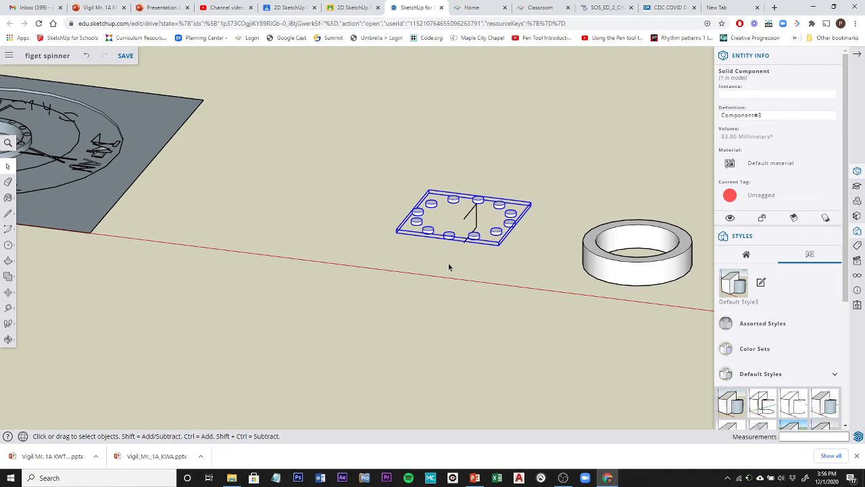
{"action": "middle_click_drag", "start_coordinate": [297, 242], "coordinate": [338, 300]}
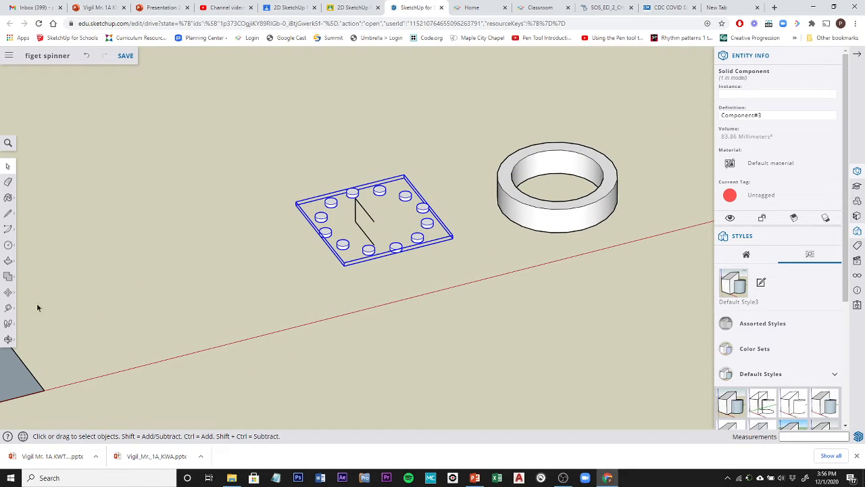
{"action": "left_click", "coordinate": [6, 292]}
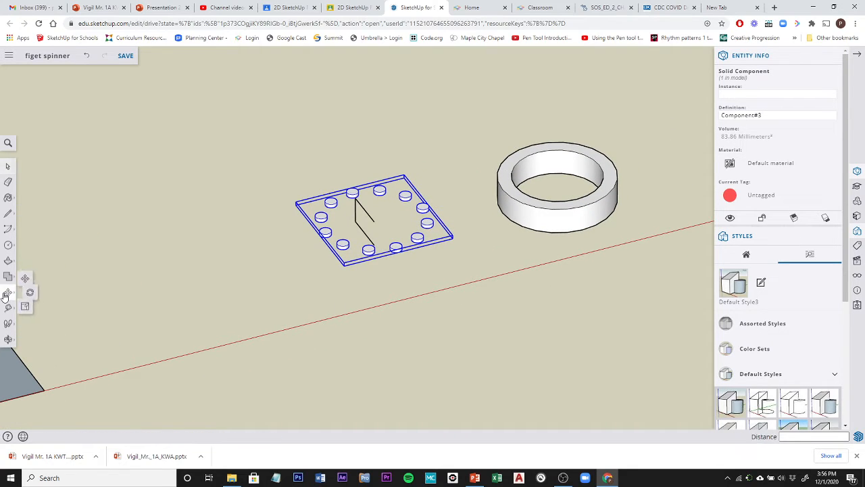
{"action": "left_click", "coordinate": [30, 275]}
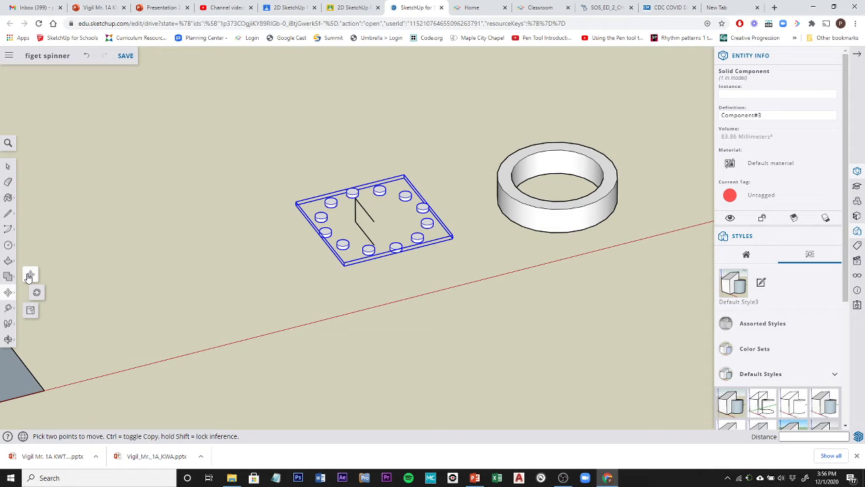
{"action": "left_click", "coordinate": [7, 166]}
{"action": "left_click", "coordinate": [151, 268]}
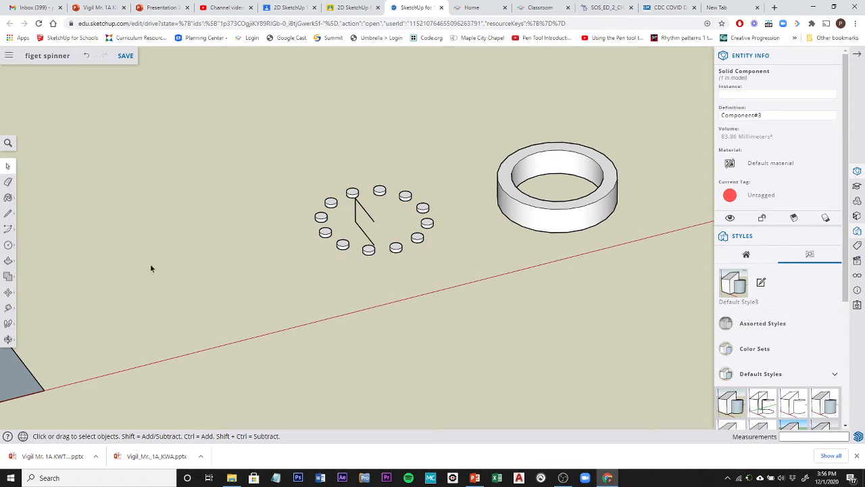
{"action": "key", "text": "m"}
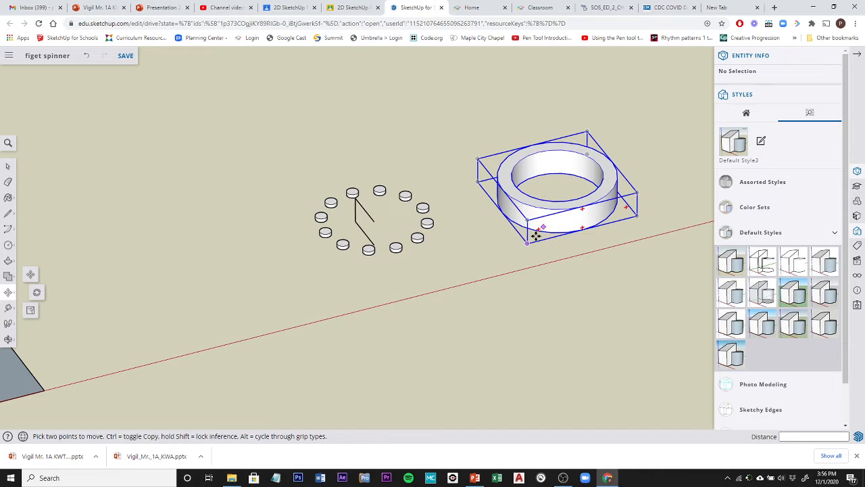
{"action": "left_click", "coordinate": [528, 244]}
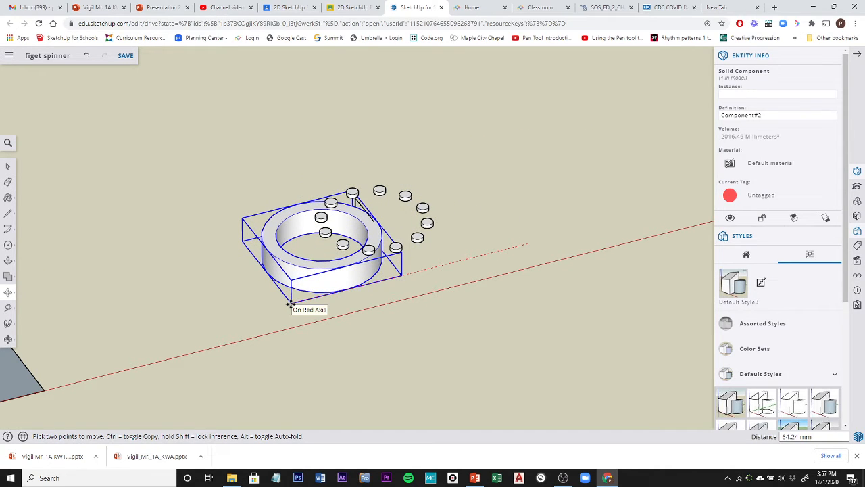
{"action": "type", "text": "50"}
{"action": "key", "text": "Return"}
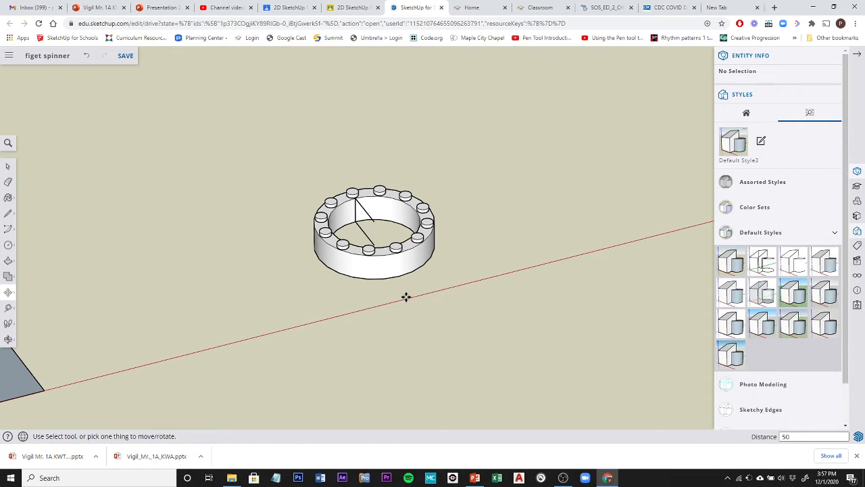
Copy the ring together with its pegs 50 mm along the red axis, from the ring's lower bounding-box corner
{"action": "left_click", "coordinate": [8, 166]}
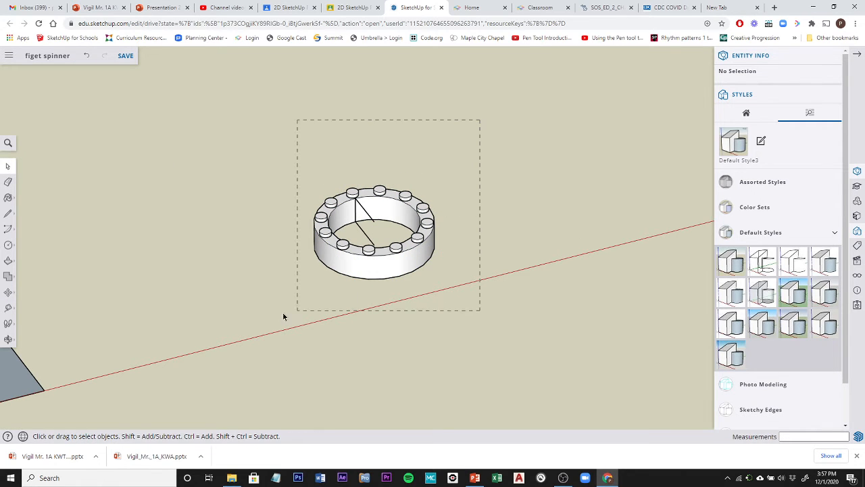
{"action": "left_click_drag", "start_coordinate": [282, 315], "coordinate": [260, 314]}
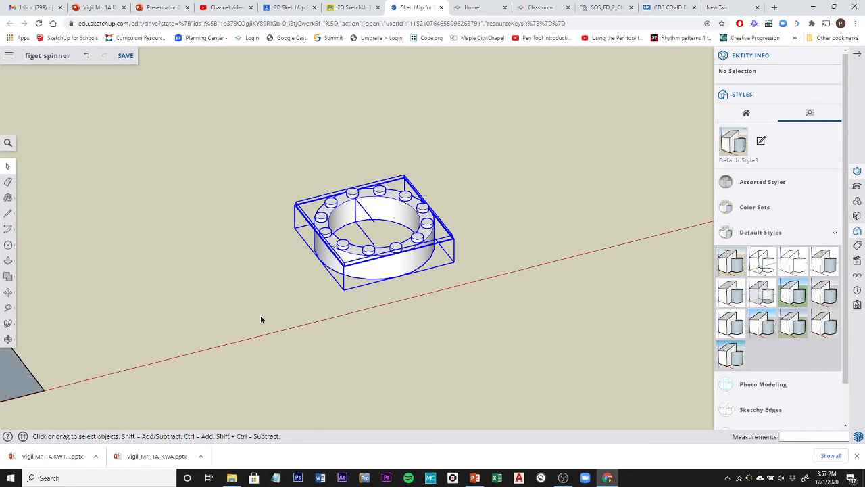
{"action": "left_click", "coordinate": [8, 291]}
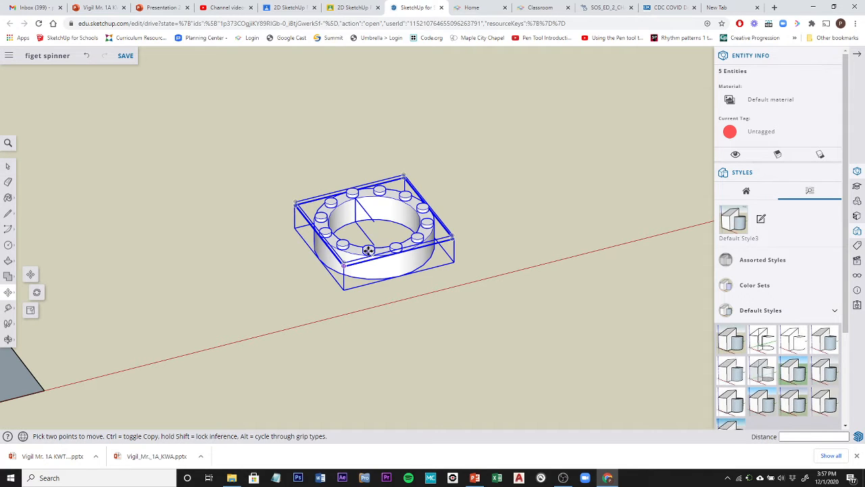
{"action": "left_click", "coordinate": [343, 289]}
{"action": "key", "text": "ctrl"}
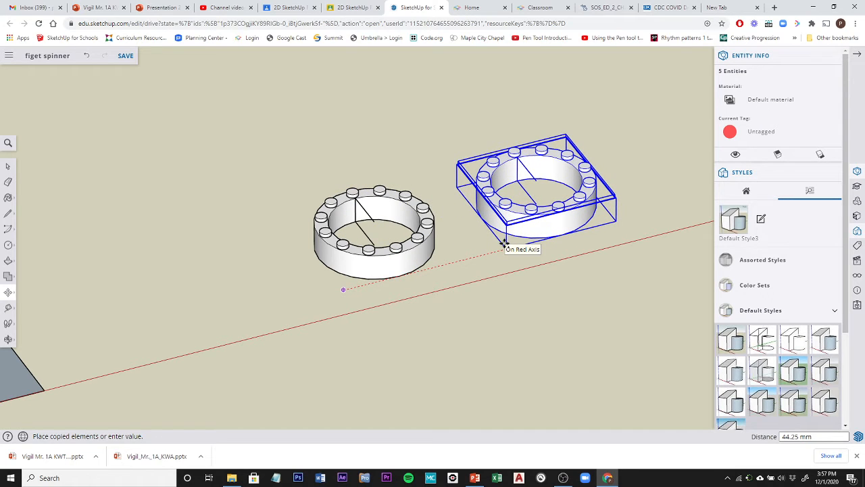
{"action": "type", "text": "50"}
{"action": "key", "text": "Return"}
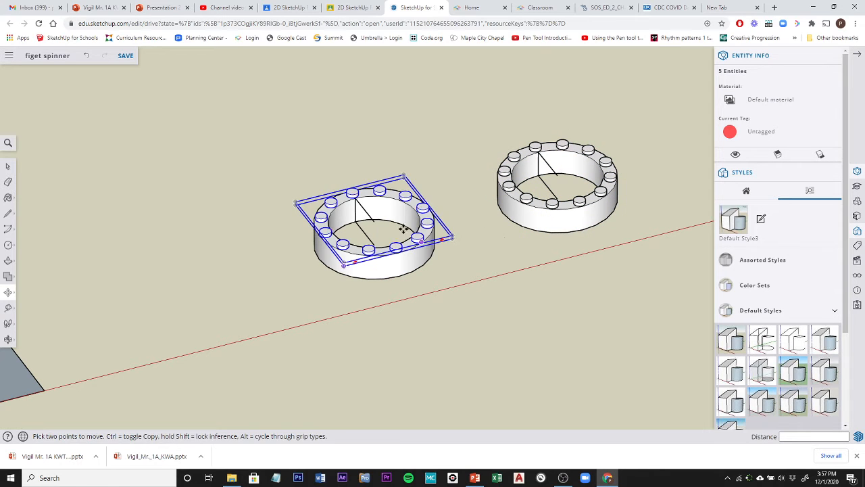
Try moving the copied ring's peg component 7 mm down along the blue axis from its bounding-box corner
{"action": "scroll", "coordinate": [646, 263], "scroll_direction": "down", "scroll_amount": 2}
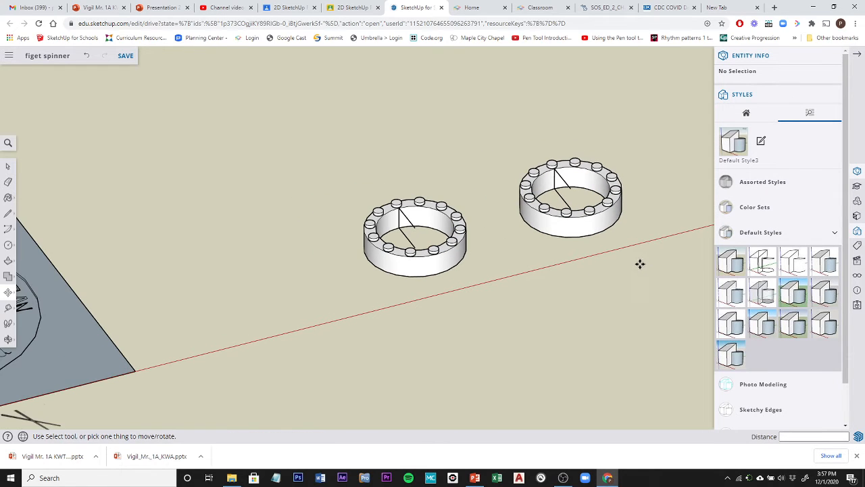
{"action": "middle_click_drag", "start_coordinate": [638, 263], "coordinate": [254, 305], "text": "shift"}
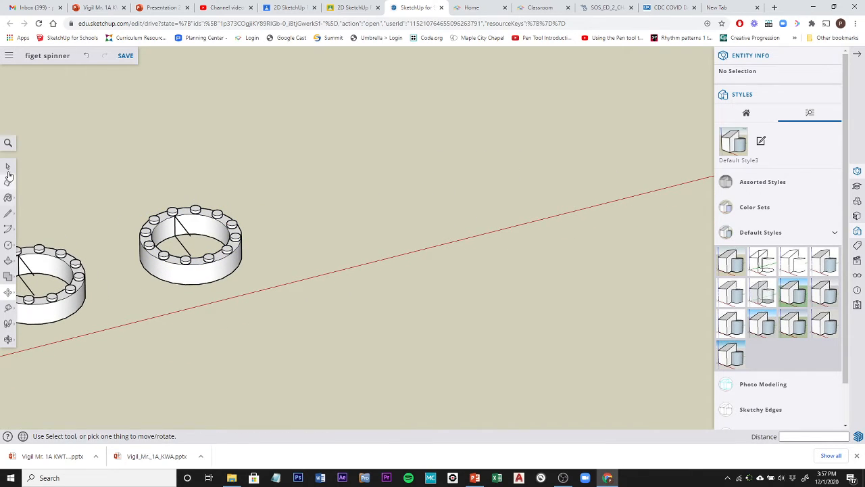
{"action": "left_click", "coordinate": [8, 167]}
{"action": "scroll", "coordinate": [248, 299], "scroll_direction": "up", "scroll_amount": 1}
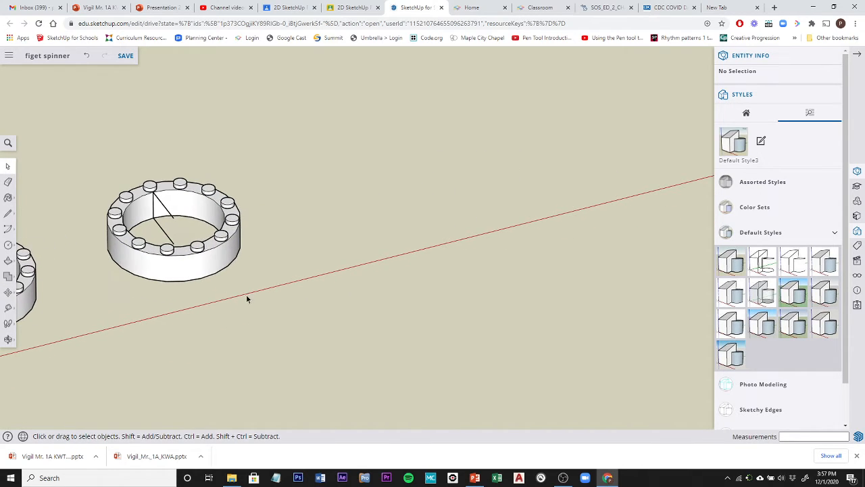
{"action": "left_click", "coordinate": [221, 237]}
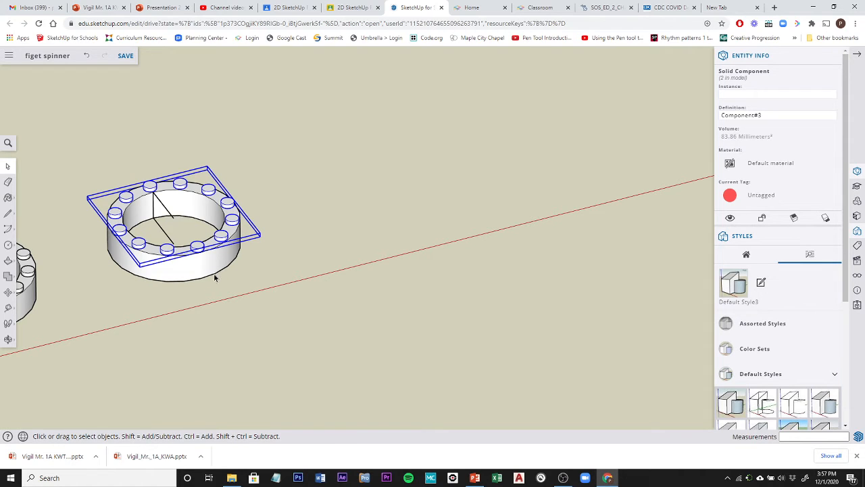
{"action": "left_click", "coordinate": [9, 294]}
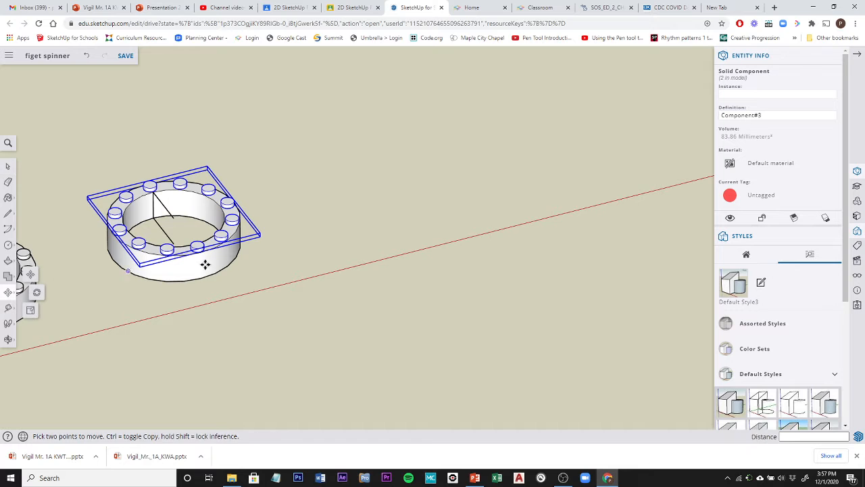
{"action": "left_click", "coordinate": [260, 232]}
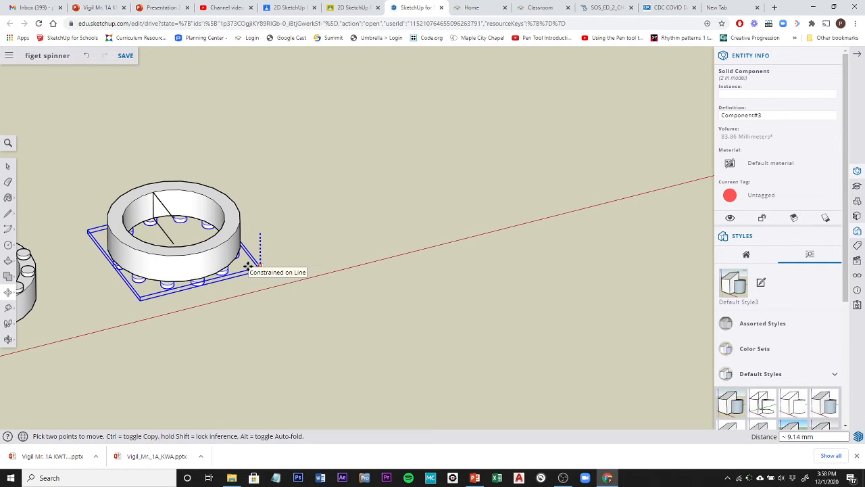
{"action": "type", "text": "&"}
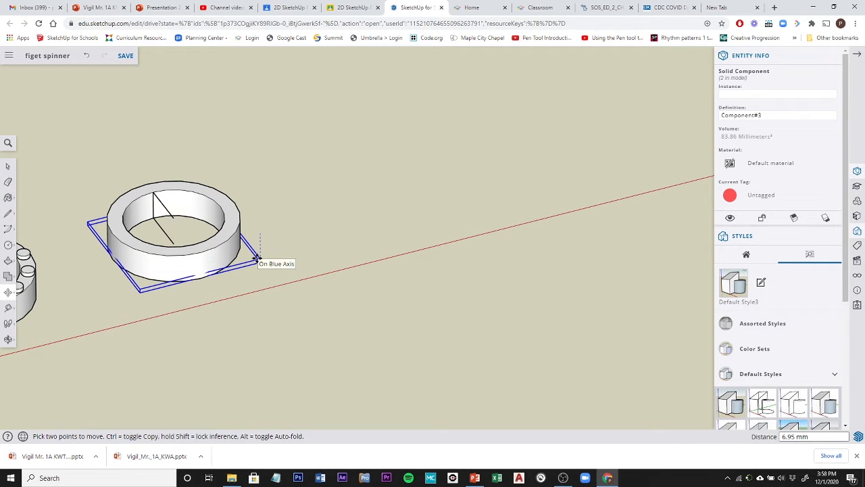
{"action": "type", "text": "7"}
{"action": "key", "text": "Return"}
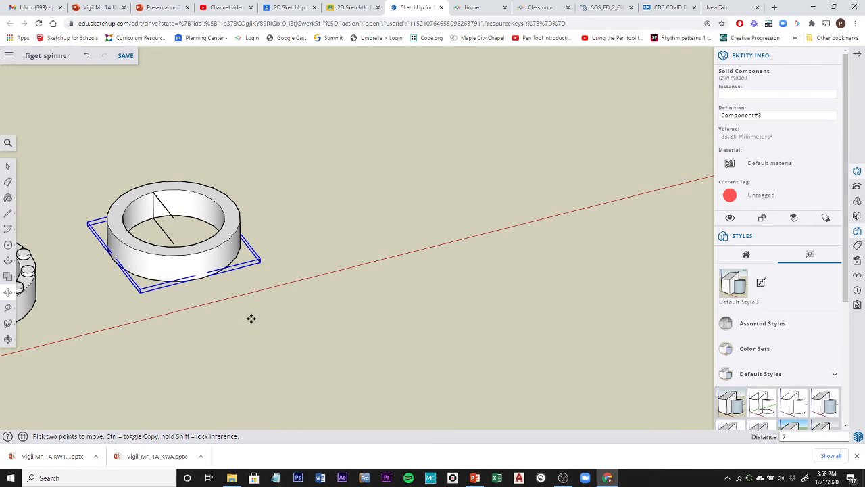
Examine the copied ring from below and from the side to check how the pegs sit against its underside
{"action": "middle_click_drag", "start_coordinate": [251, 318], "coordinate": [221, 153]}
{"action": "middle_click_drag", "start_coordinate": [203, 263], "coordinate": [173, 133]}
{"action": "scroll", "coordinate": [197, 251], "scroll_direction": "up", "scroll_amount": 2}
{"action": "scroll", "coordinate": [199, 251], "scroll_direction": "up", "scroll_amount": 2}
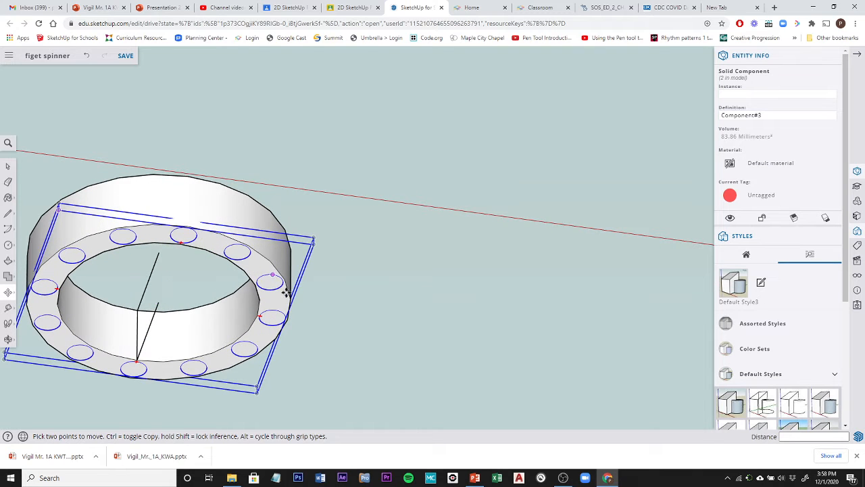
{"action": "scroll", "coordinate": [74, 270], "scroll_direction": "up", "scroll_amount": 3}
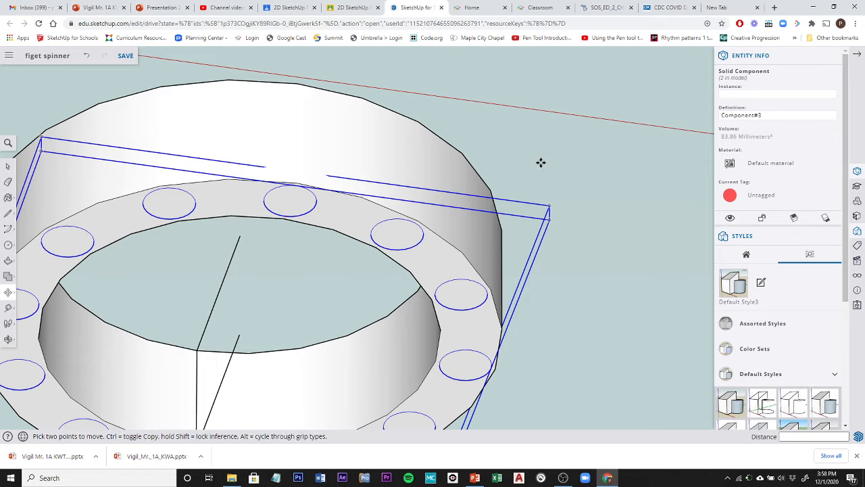
{"action": "middle_click_drag", "start_coordinate": [539, 153], "coordinate": [490, 392]}
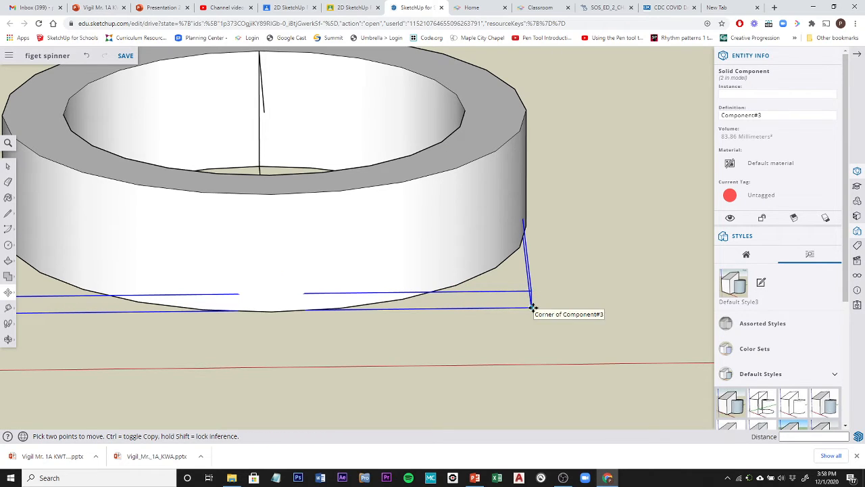
{"action": "mouse_move", "coordinate": [378, 365]}
{"action": "middle_mouse_down"}
{"action": "mouse_move", "coordinate": [369, 214]}
{"action": "mouse_move", "coordinate": [382, 373]}
{"action": "middle_mouse_up"}
{"action": "scroll", "coordinate": [388, 351], "scroll_direction": "down", "scroll_amount": 4}
{"action": "scroll", "coordinate": [389, 352], "scroll_direction": "down", "scroll_amount": 2}
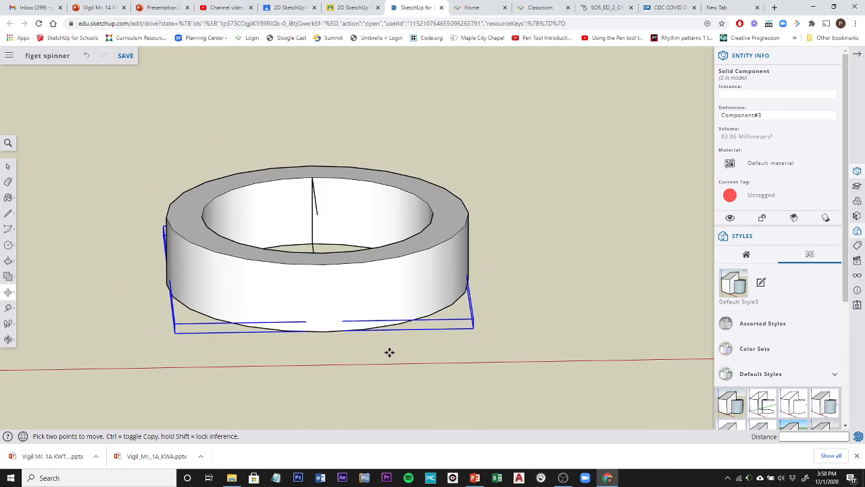
Undo the peg component's last move and copy the pegs 8 mm down along the blue axis from their bounding-box corner
{"action": "key", "text": "ctrl+z"}
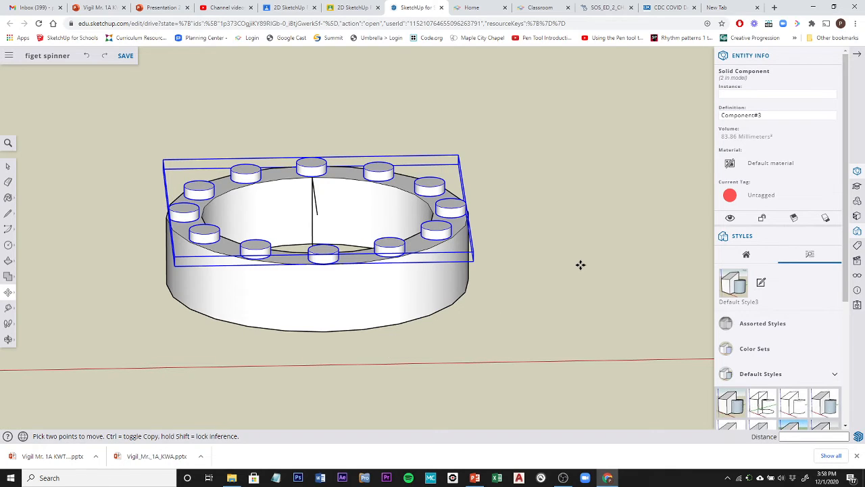
{"action": "left_click", "coordinate": [475, 261]}
{"action": "key", "text": "ctrl"}
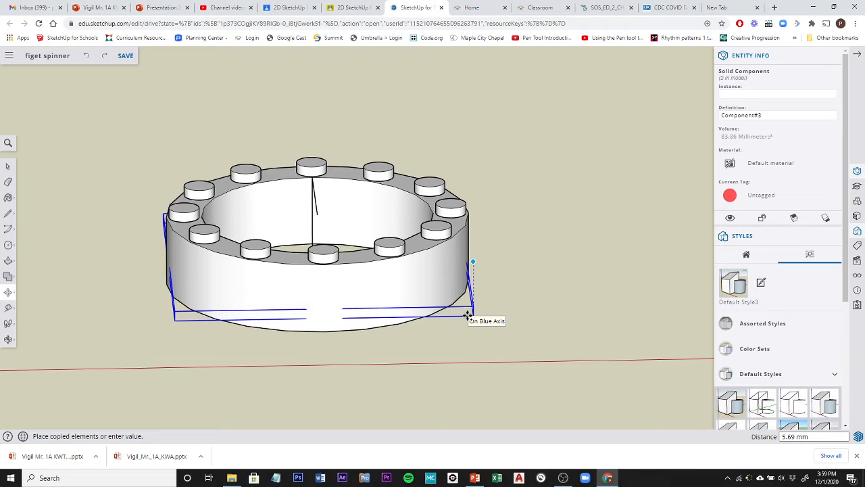
{"action": "type", "text": "8"}
{"action": "key", "text": "Return"}
{"action": "key", "text": "Escape"}
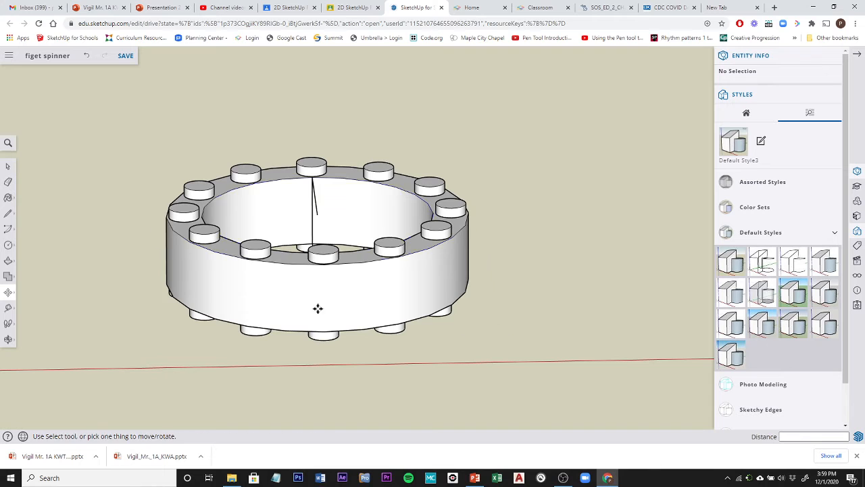
{"action": "left_click", "coordinate": [8, 166]}
{"action": "middle_click_drag", "start_coordinate": [497, 351], "coordinate": [479, 302]}
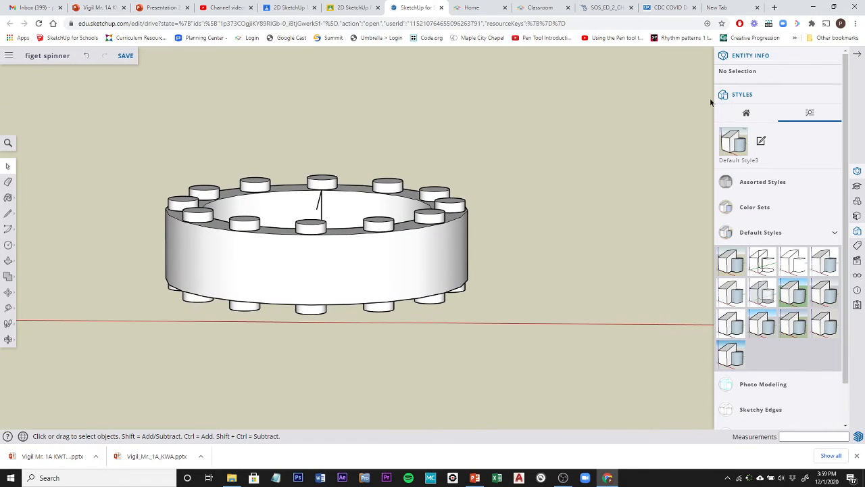
Check the entity information of the upper pegs, the lower pegs and the ring to see whether each is a solid
{"action": "left_click", "coordinate": [457, 208]}
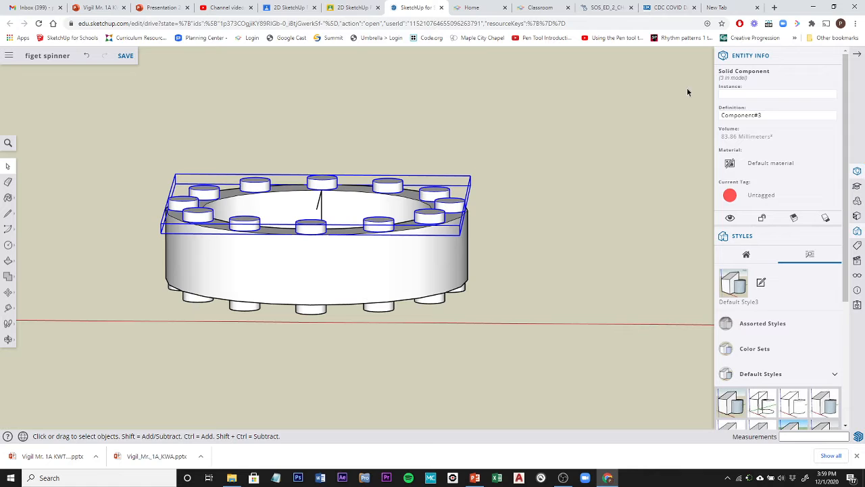
{"action": "left_click", "coordinate": [436, 301]}
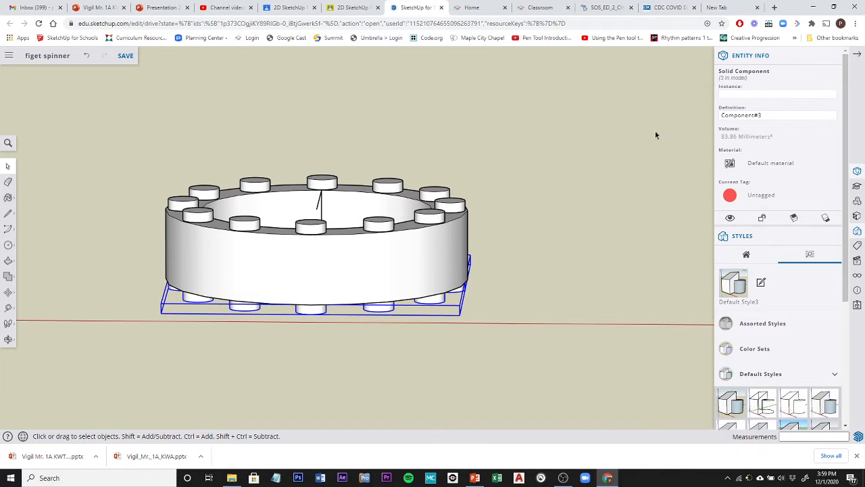
{"action": "left_click", "coordinate": [414, 261]}
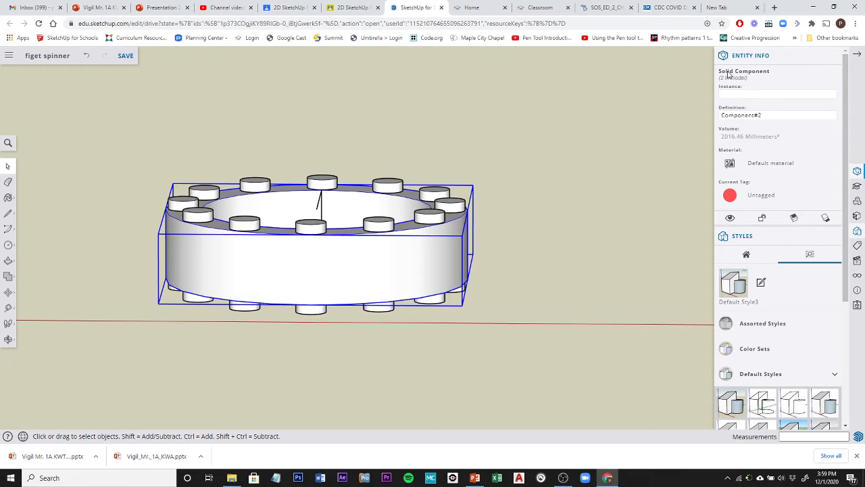
{"action": "left_click", "coordinate": [371, 230]}
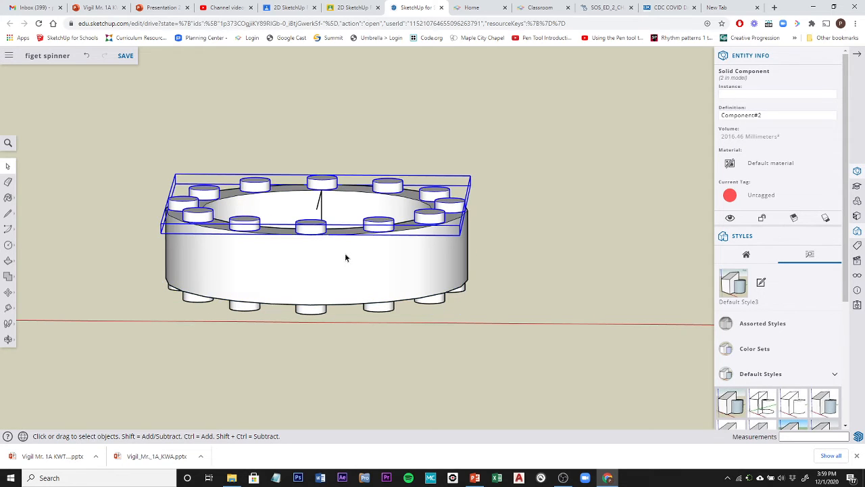
{"action": "left_click", "coordinate": [206, 257]}
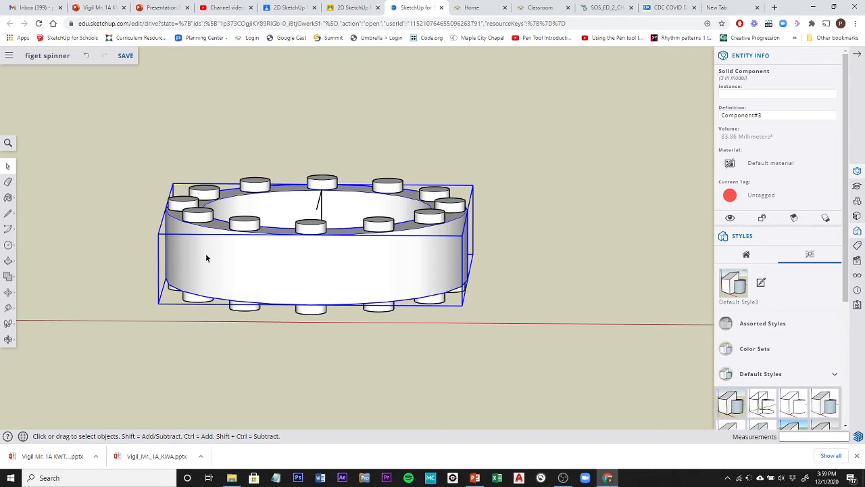
{"action": "left_click", "coordinate": [253, 312]}
{"action": "left_click", "coordinate": [250, 227]}
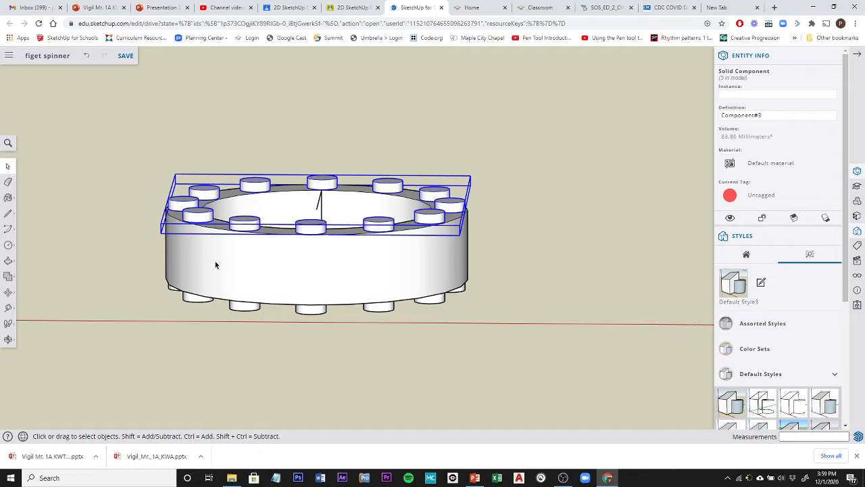
Combine the upper pegs, the ring and the lower pegs into one solid with Outer Shell
{"action": "left_click", "coordinate": [10, 277]}
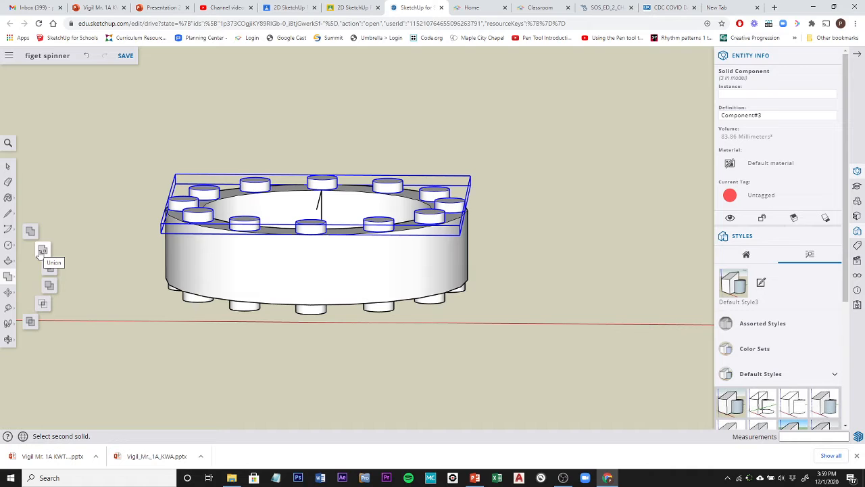
{"action": "left_click", "coordinate": [30, 232]}
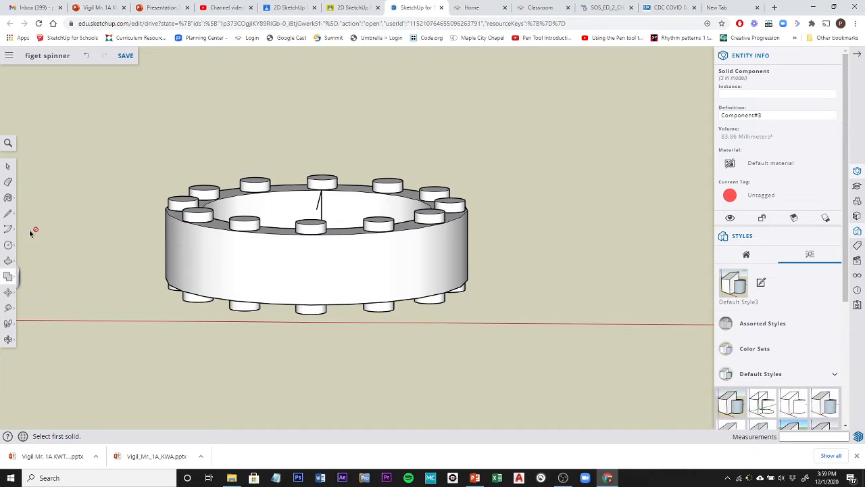
{"action": "left_click", "coordinate": [201, 216]}
{"action": "left_click", "coordinate": [206, 251]}
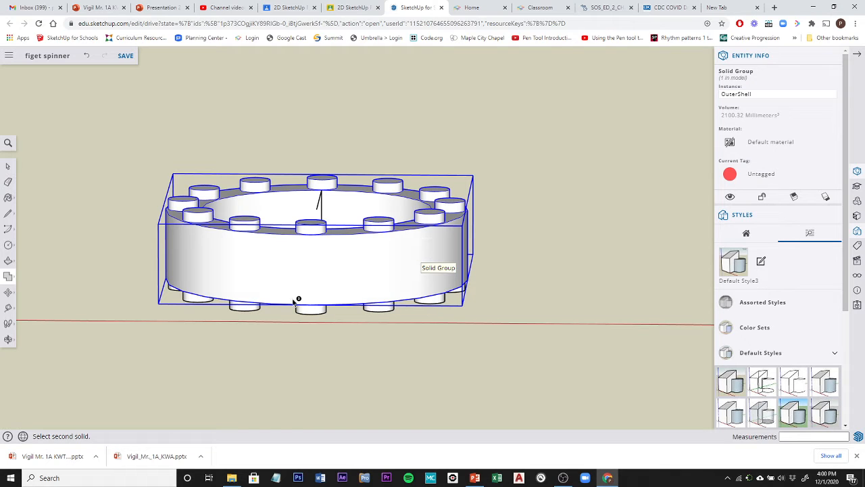
{"action": "left_click", "coordinate": [250, 310]}
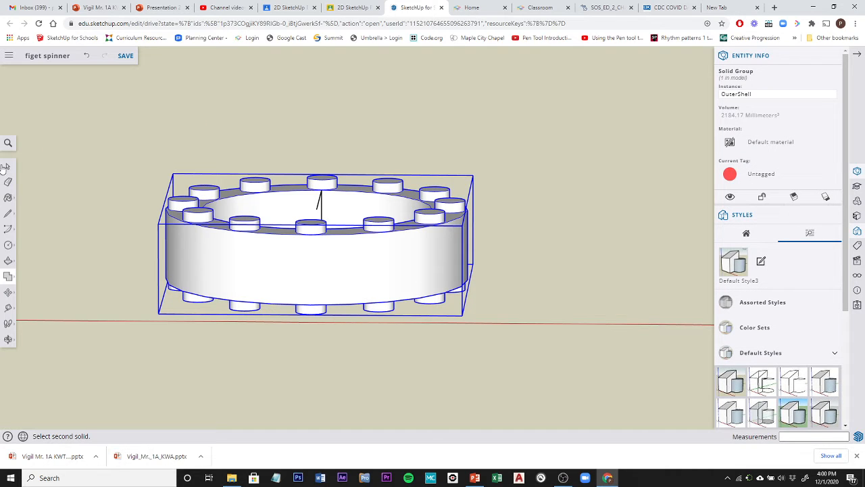
{"action": "left_click", "coordinate": [6, 167]}
{"action": "left_click", "coordinate": [165, 179]}
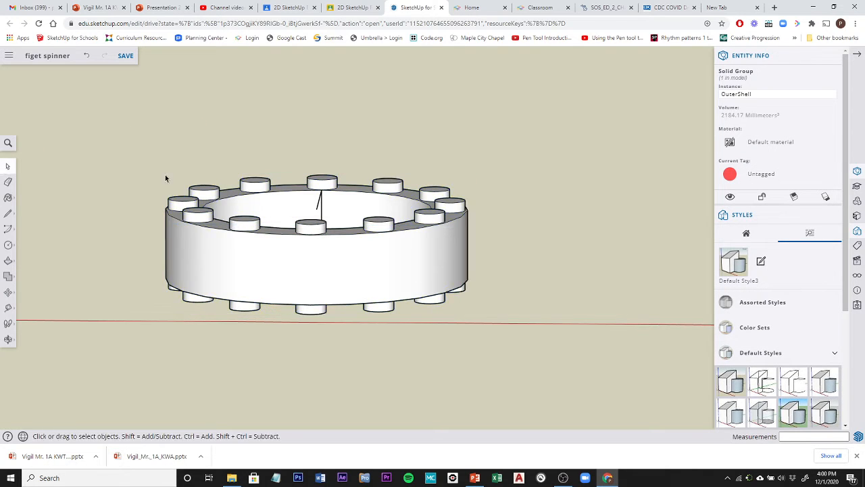
Inspect the combined ring as a single solid, from above and beside the other center ring
{"action": "left_click", "coordinate": [245, 261]}
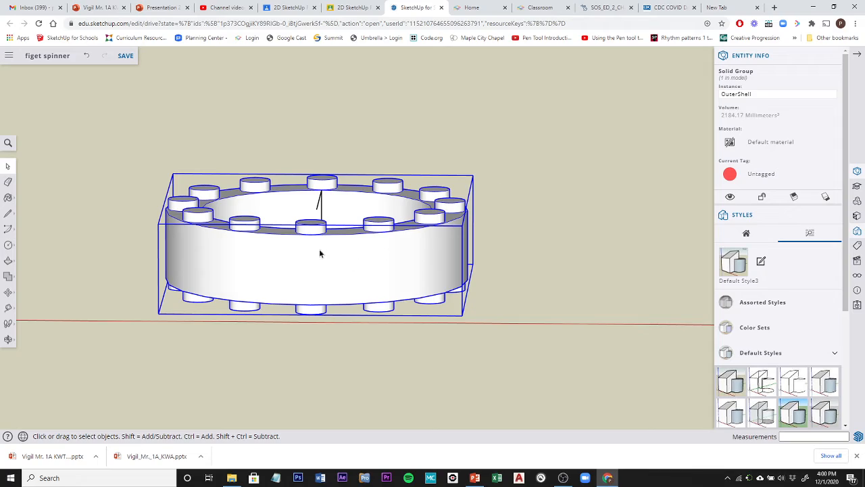
{"action": "key", "text": "o"}
{"action": "left_click_drag", "start_coordinate": [554, 165], "coordinate": [553, 237]}
{"action": "key", "text": "space"}
{"action": "scroll", "coordinate": [209, 189], "scroll_direction": "down", "scroll_amount": 10}
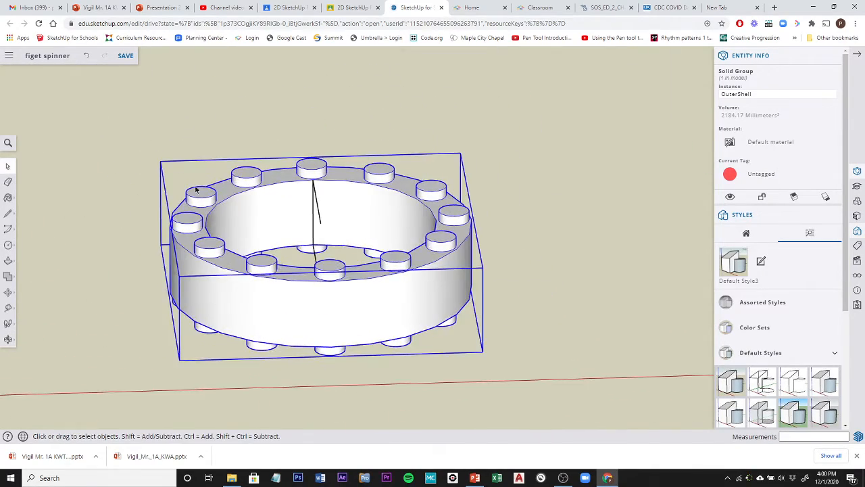
{"action": "middle_click_drag", "start_coordinate": [167, 169], "coordinate": [178, 226]}
{"action": "scroll", "coordinate": [177, 225], "scroll_direction": "down", "scroll_amount": 3}
{"action": "scroll", "coordinate": [176, 223], "scroll_direction": "down", "scroll_amount": 4}
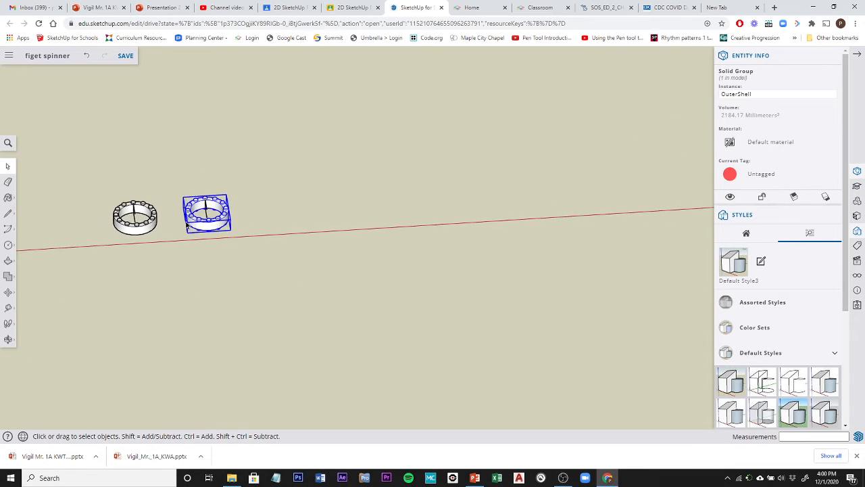
Examine the spinner layout and its chopsticks component between the center ring and the lettered outer band
{"action": "scroll", "coordinate": [58, 220], "scroll_direction": "up", "scroll_amount": 2}
{"action": "scroll", "coordinate": [58, 220], "scroll_direction": "up", "scroll_amount": 2}
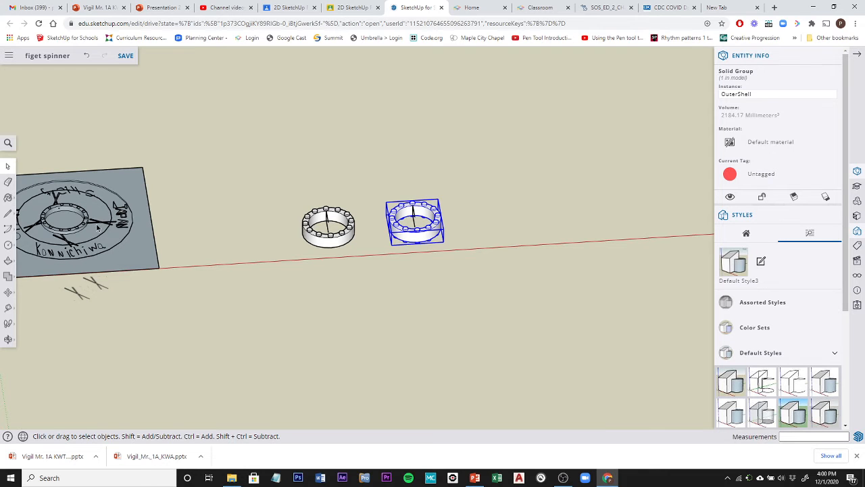
{"action": "scroll", "coordinate": [98, 228], "scroll_direction": "up", "scroll_amount": 4}
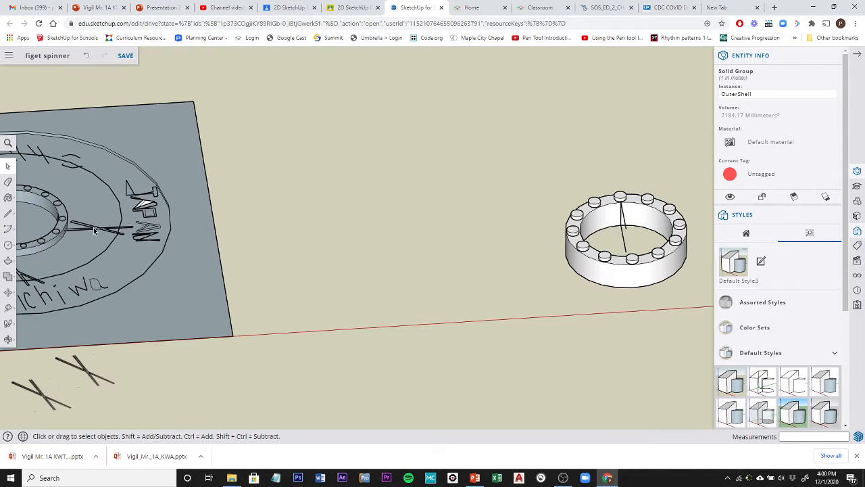
{"action": "middle_click_drag", "start_coordinate": [96, 232], "coordinate": [68, 242]}
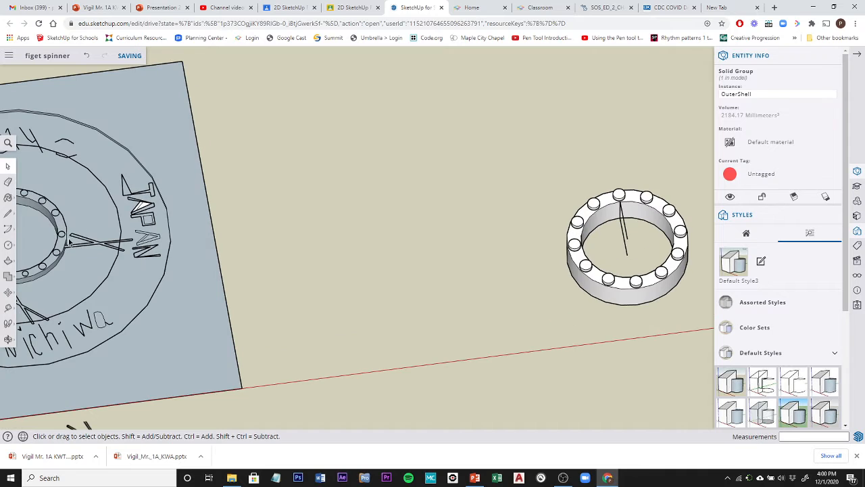
{"action": "scroll", "coordinate": [99, 246], "scroll_direction": "up", "scroll_amount": 2}
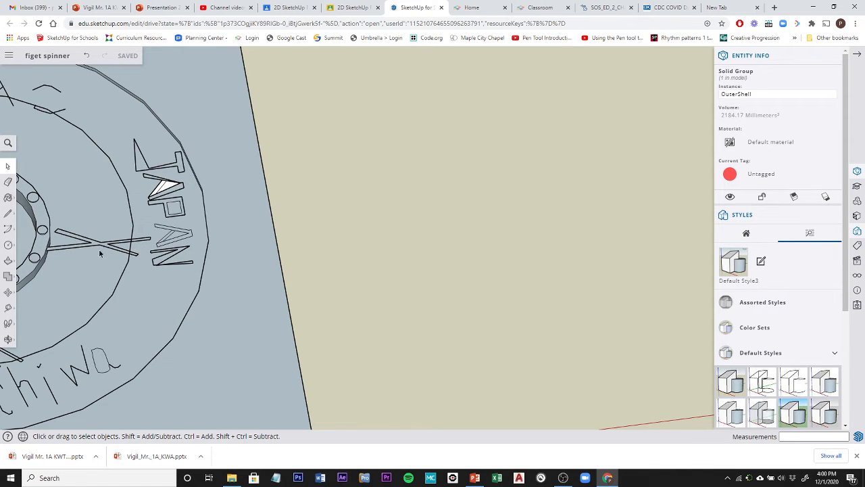
{"action": "left_click", "coordinate": [77, 240]}
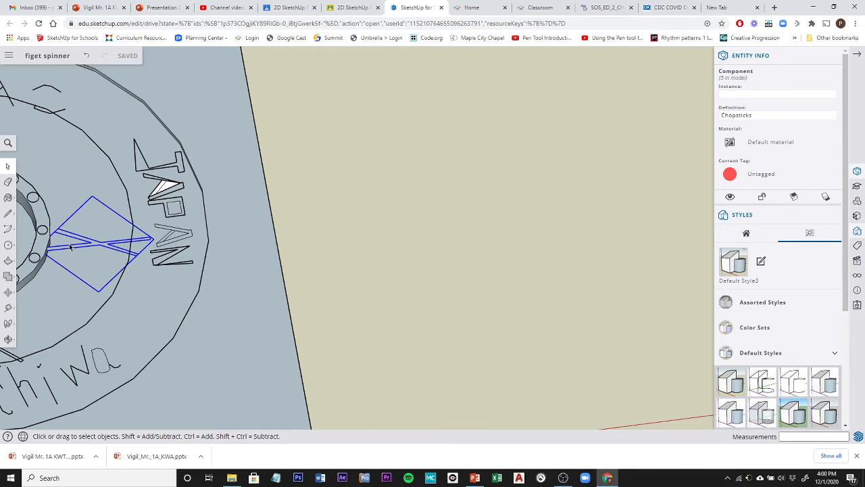
{"action": "scroll", "coordinate": [70, 247], "scroll_direction": "down", "scroll_amount": 8}
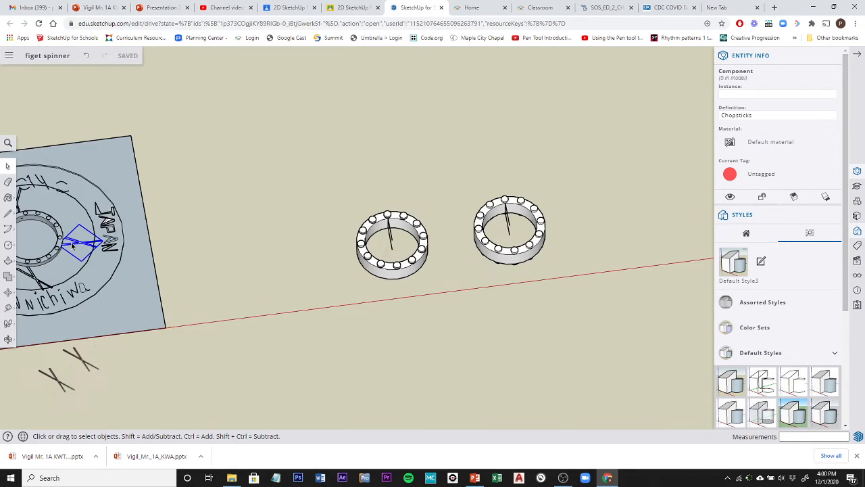
{"action": "scroll", "coordinate": [73, 247], "scroll_direction": "down", "scroll_amount": 2}
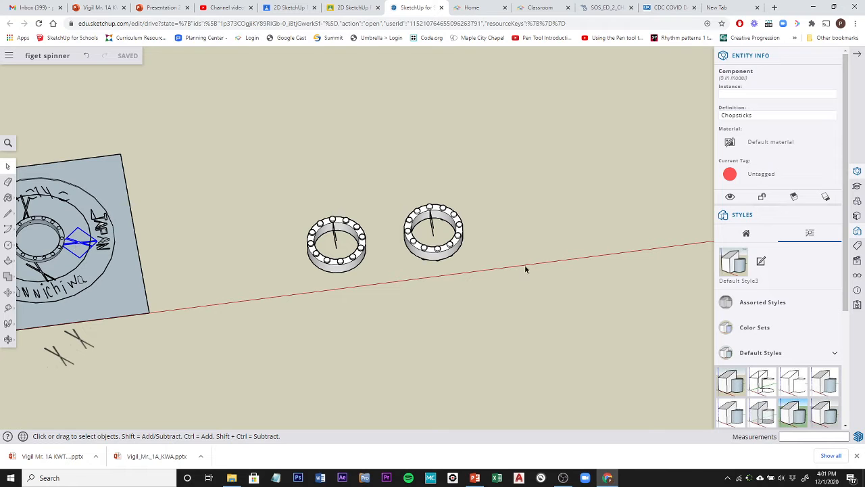
{"action": "middle_click_drag", "start_coordinate": [198, 239], "coordinate": [124, 216]}
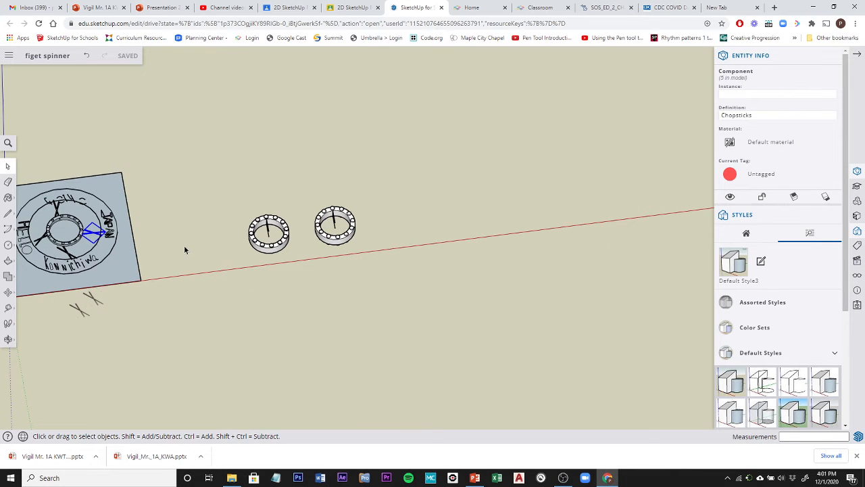
{"action": "middle_click_drag", "start_coordinate": [185, 248], "coordinate": [519, 252], "text": "shift"}
{"action": "scroll", "coordinate": [355, 246], "scroll_direction": "up", "scroll_amount": 4}
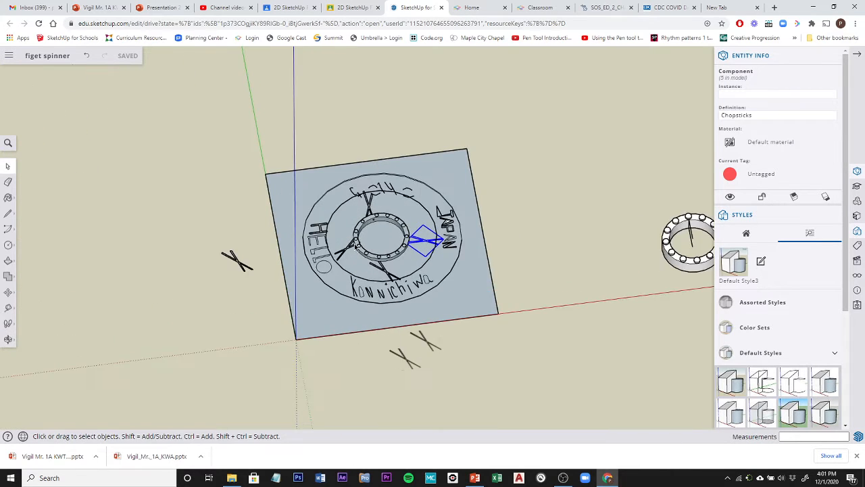
{"action": "scroll", "coordinate": [355, 246], "scroll_direction": "up", "scroll_amount": 3}
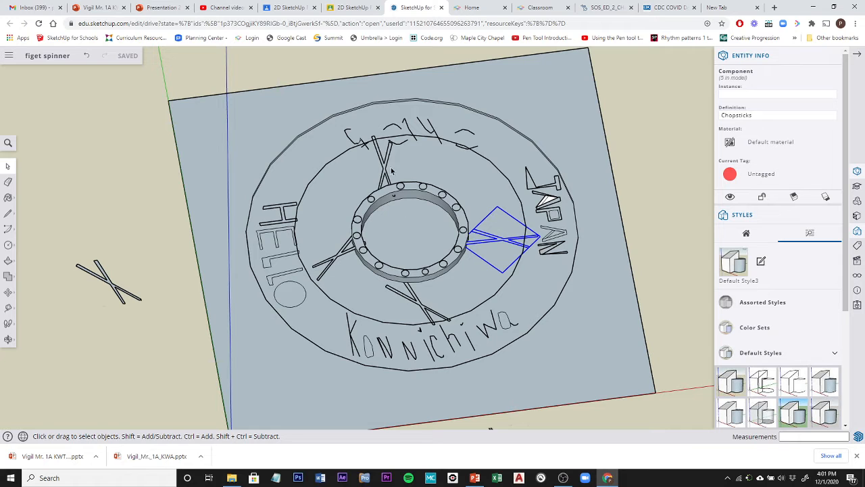
{"action": "scroll", "coordinate": [485, 222], "scroll_direction": "down", "scroll_amount": 10}
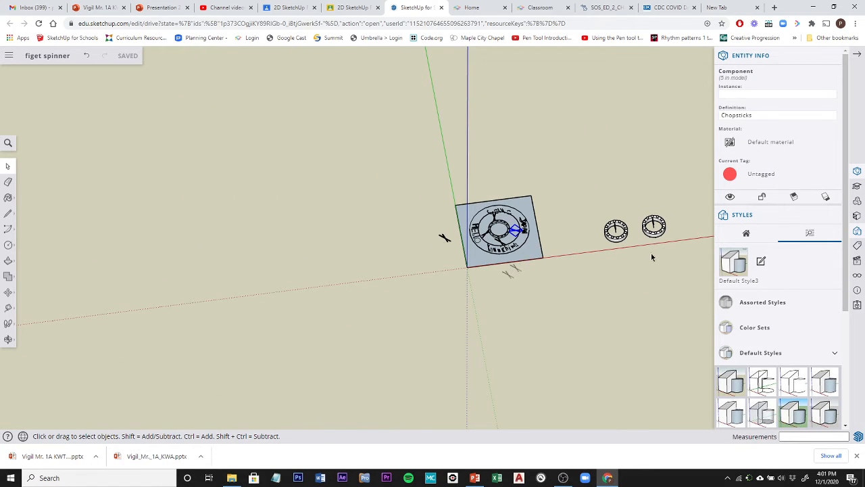
{"action": "middle_click_drag", "start_coordinate": [651, 256], "coordinate": [625, 283]}
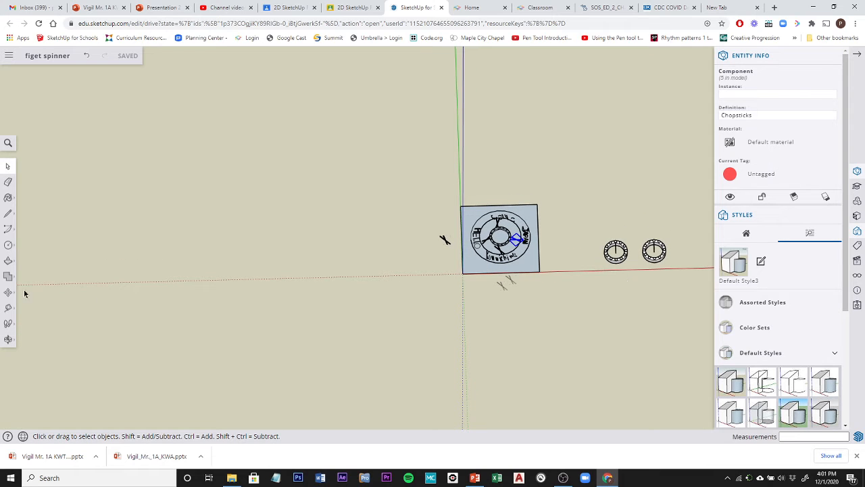
{"action": "left_click", "coordinate": [8, 245]}
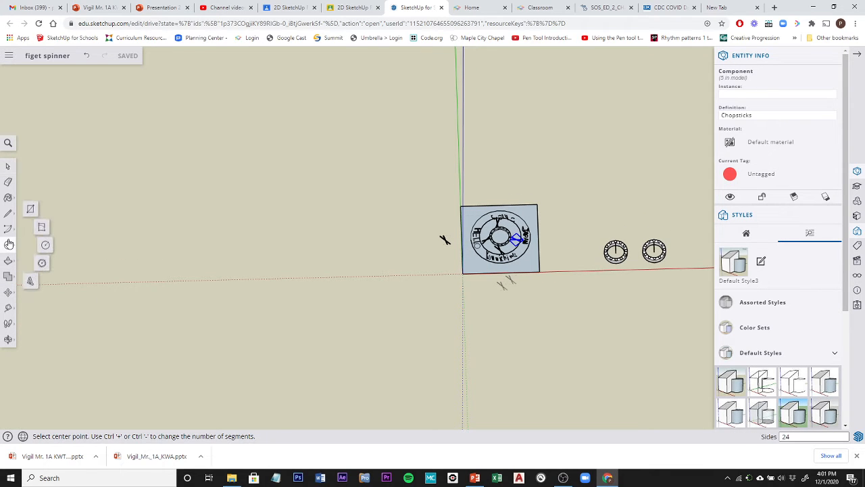
{"action": "left_click", "coordinate": [30, 211]}
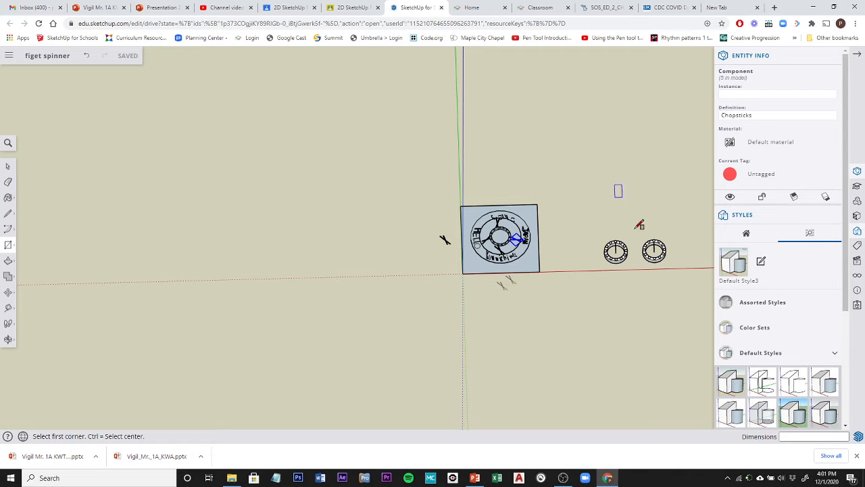
{"action": "middle_click_drag", "start_coordinate": [639, 224], "coordinate": [403, 205]}
{"action": "scroll", "coordinate": [405, 201], "scroll_direction": "up", "scroll_amount": 4}
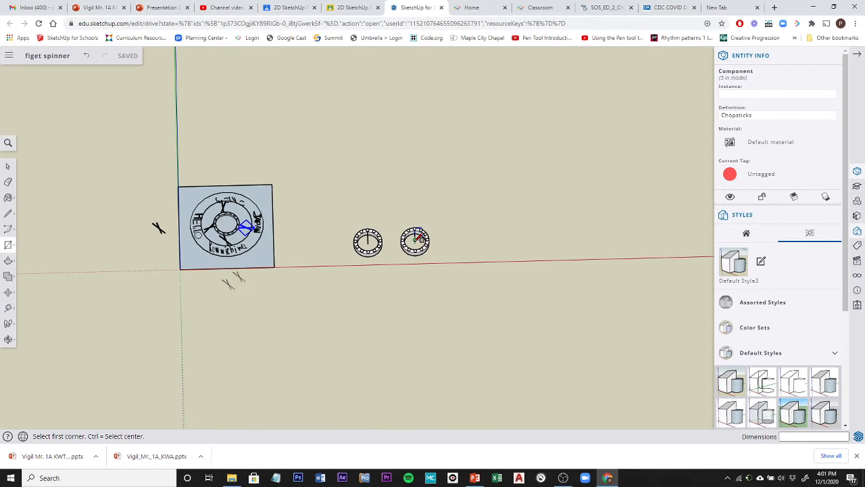
Start the Polygon tool and examine how the chopsticks meet the center ring compared with the separate pegged rings
{"action": "left_click", "coordinate": [8, 246]}
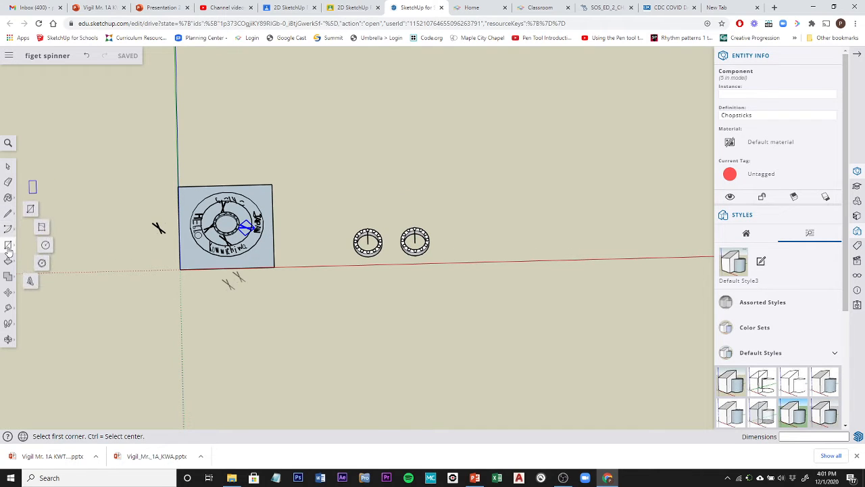
{"action": "left_click", "coordinate": [42, 264]}
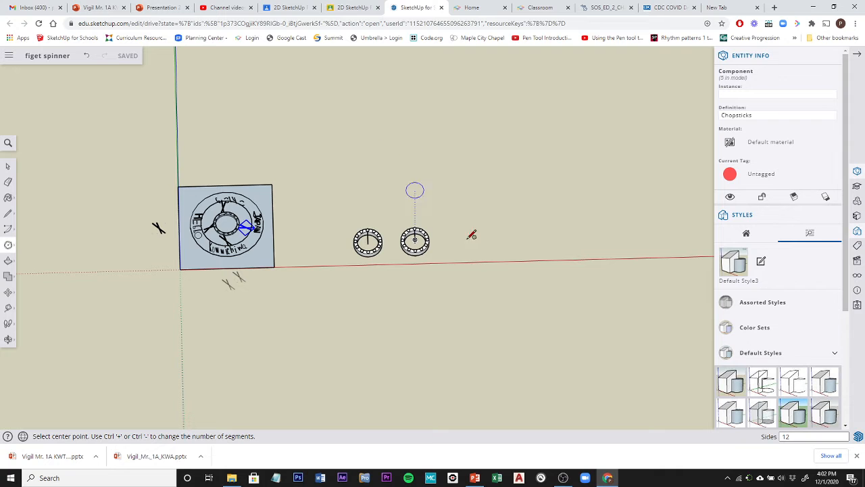
{"action": "scroll", "coordinate": [435, 265], "scroll_direction": "up", "scroll_amount": 2}
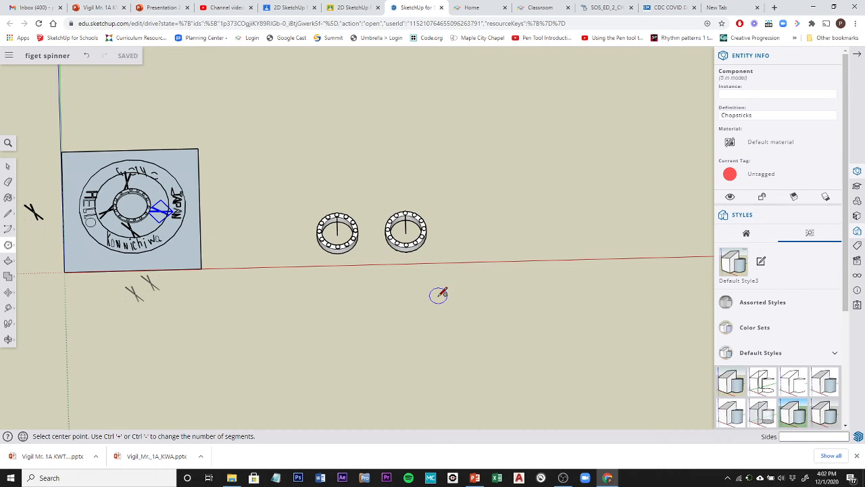
{"action": "mouse_move", "coordinate": [408, 301]}
{"action": "middle_mouse_down"}
{"action": "mouse_move", "coordinate": [426, 303]}
{"action": "mouse_move", "coordinate": [448, 243]}
{"action": "middle_mouse_up"}
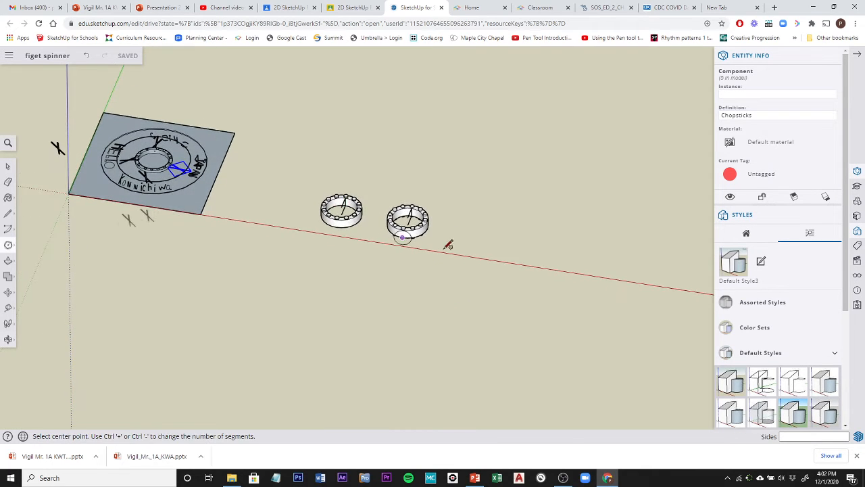
{"action": "scroll", "coordinate": [444, 222], "scroll_direction": "up", "scroll_amount": 6}
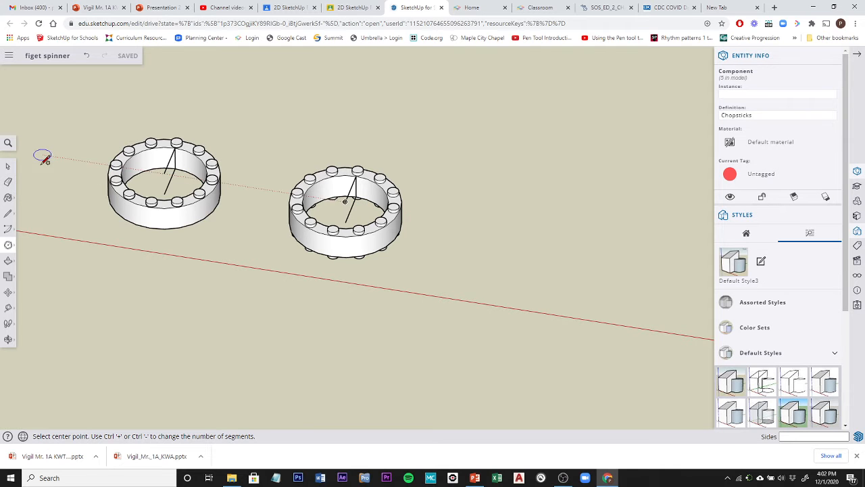
{"action": "scroll", "coordinate": [42, 157], "scroll_direction": "down", "scroll_amount": 3}
{"action": "key", "text": "o"}
{"action": "left_click_drag", "start_coordinate": [54, 179], "coordinate": [99, 184]}
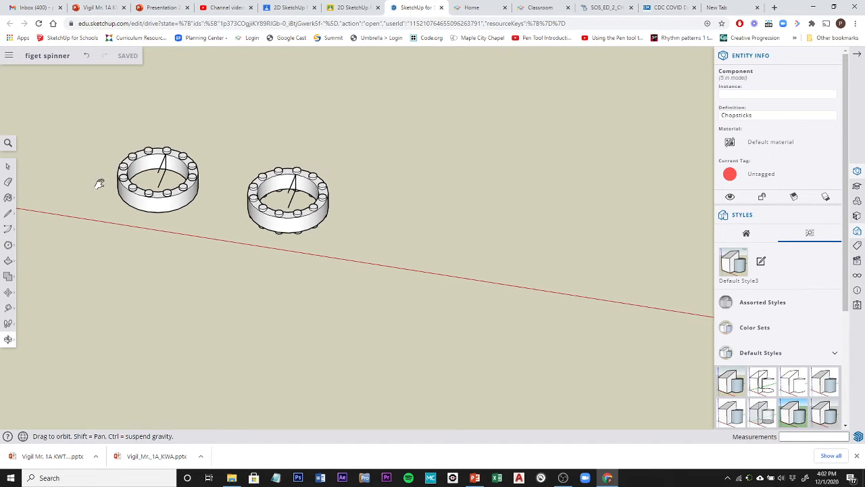
{"action": "middle_click_drag", "start_coordinate": [99, 184], "coordinate": [626, 342], "text": "shift"}
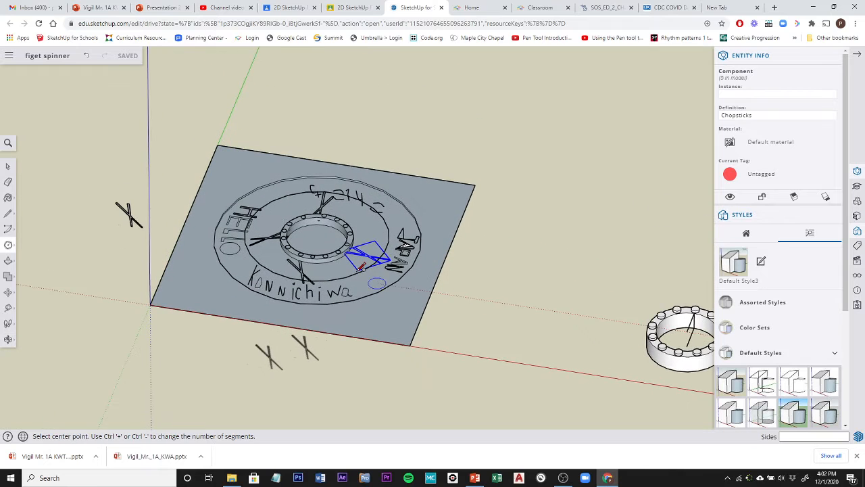
{"action": "scroll", "coordinate": [338, 255], "scroll_direction": "up", "scroll_amount": 6}
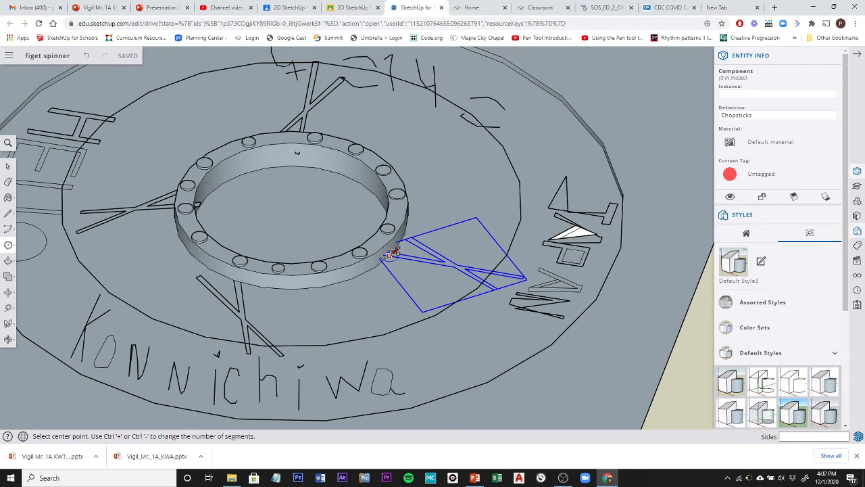
{"action": "scroll", "coordinate": [387, 256], "scroll_direction": "down", "scroll_amount": 10}
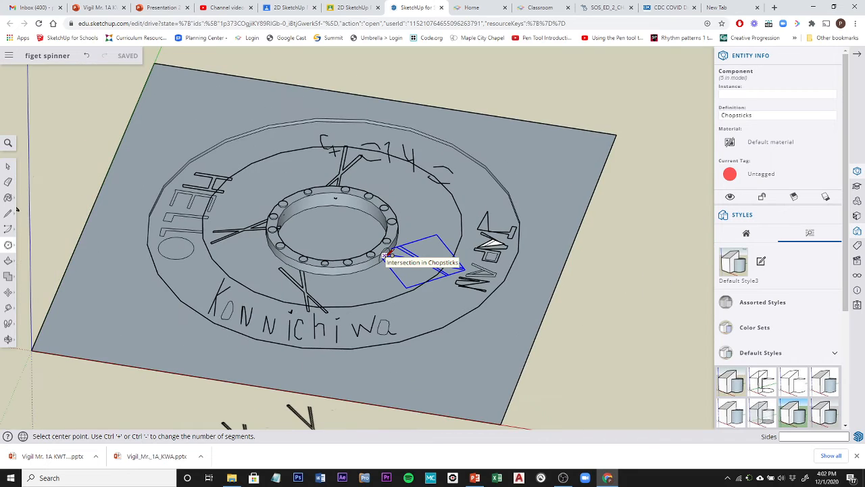
{"action": "scroll", "coordinate": [405, 264], "scroll_direction": "down", "scroll_amount": 3}
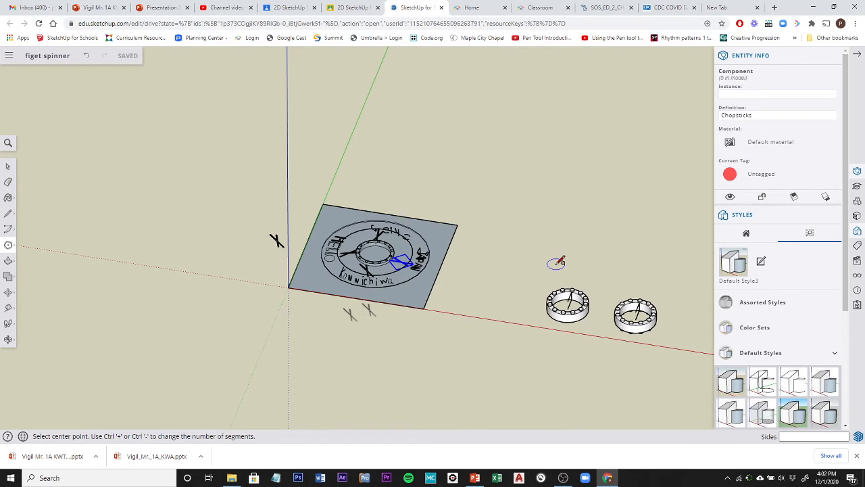
{"action": "middle_click_drag", "start_coordinate": [556, 261], "coordinate": [599, 259]}
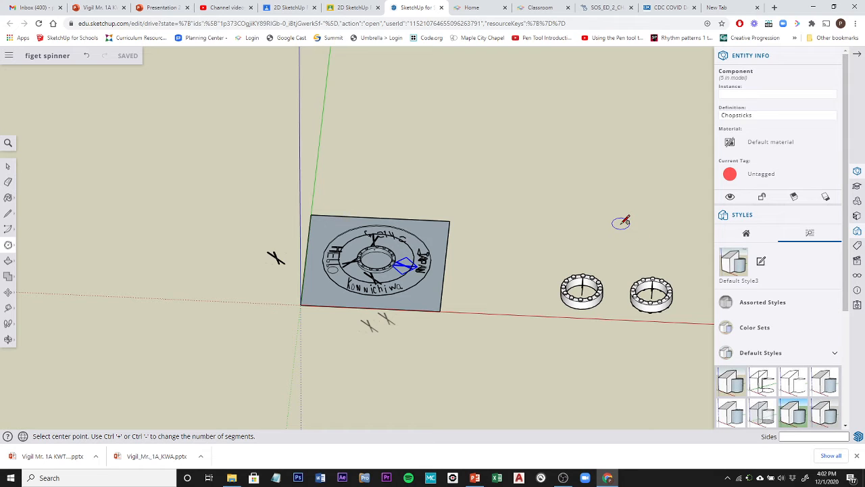
Draw a four-sided polygon with a 15 mm inscribed radius, centered on the underside of the ring pegged on both faces
{"action": "key", "text": "ctrl+minus"}
{"action": "scroll", "coordinate": [697, 282], "scroll_direction": "up", "scroll_amount": 5}
{"action": "scroll", "coordinate": [683, 282], "scroll_direction": "up", "scroll_amount": 1}
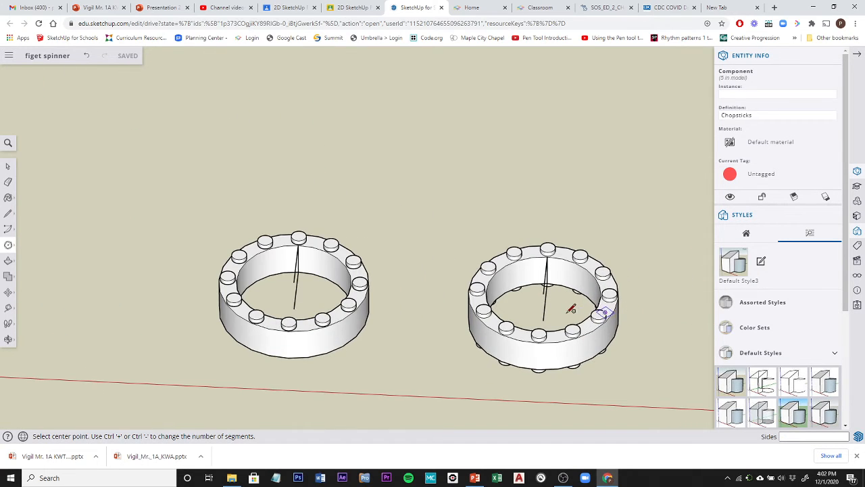
{"action": "left_click", "coordinate": [543, 320]}
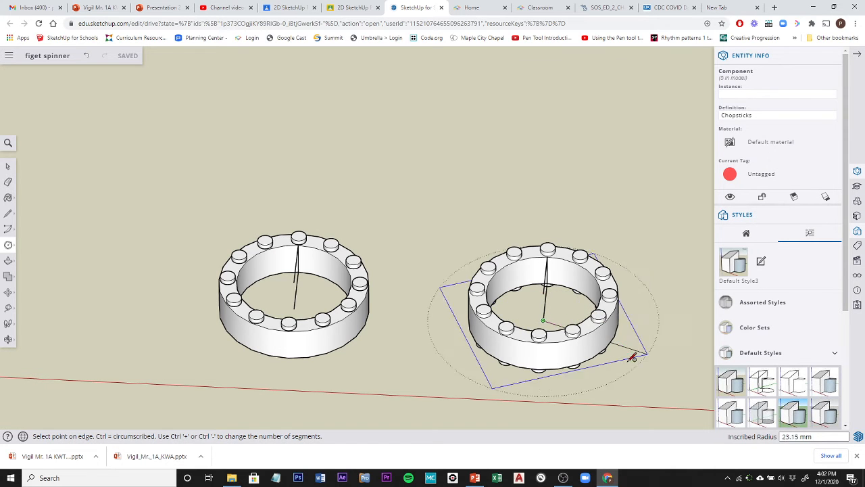
{"action": "middle_click_drag", "start_coordinate": [638, 353], "coordinate": [631, 147]}
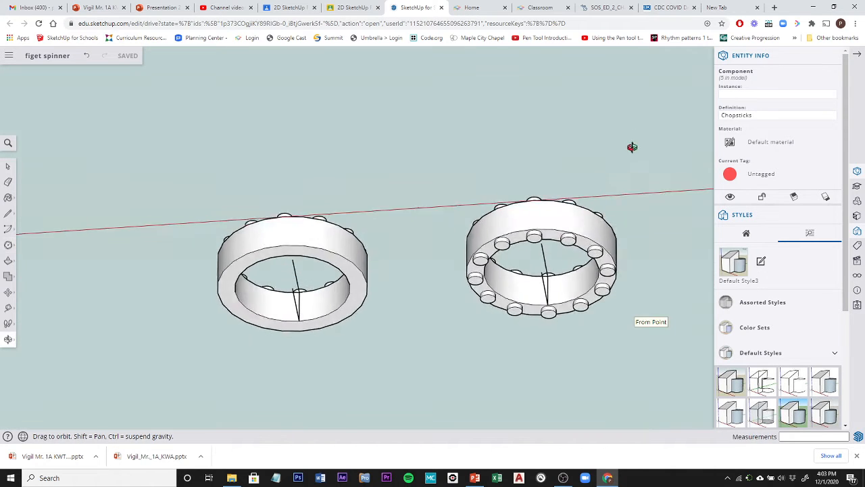
{"action": "middle_click_drag", "start_coordinate": [633, 304], "coordinate": [635, 153]}
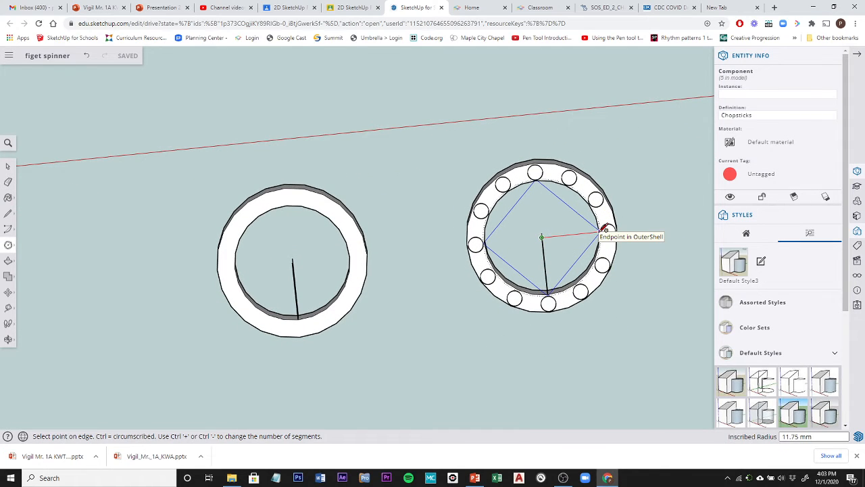
{"action": "scroll", "coordinate": [605, 230], "scroll_direction": "up", "scroll_amount": 6}
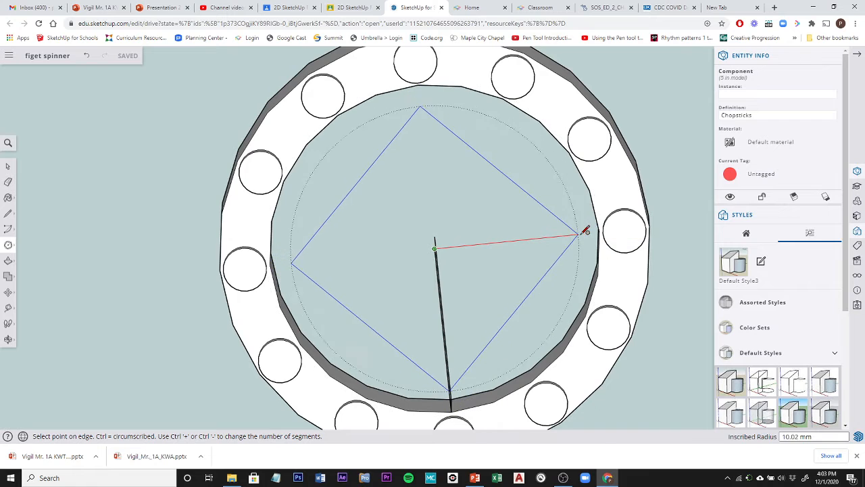
{"action": "left_click", "coordinate": [650, 227]}
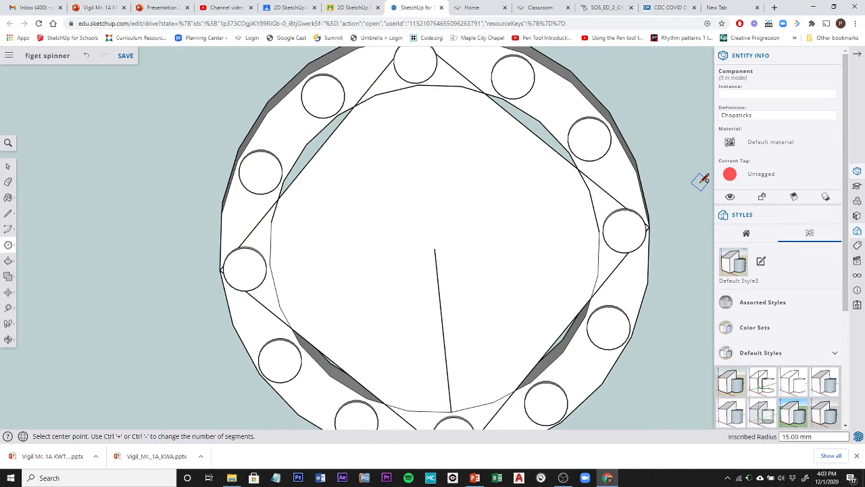
Inspect the polygon face closing the double-pegged ring from below, from the side and from above
{"action": "scroll", "coordinate": [687, 142], "scroll_direction": "down", "scroll_amount": 4}
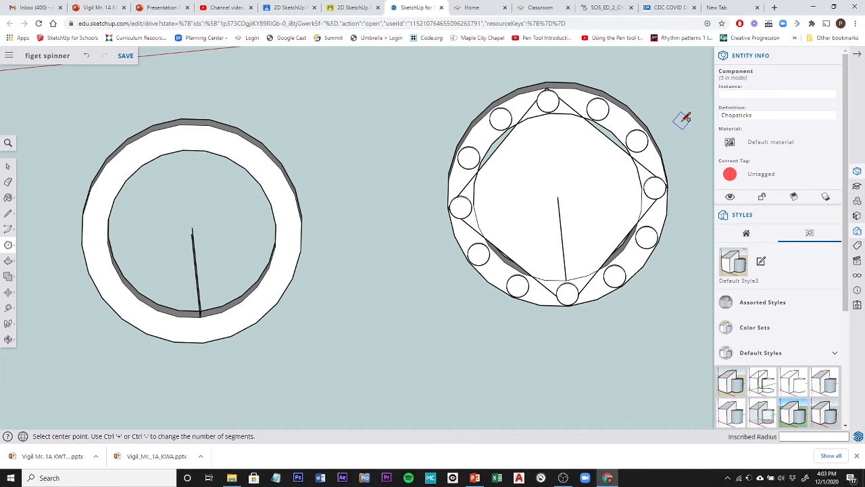
{"action": "key", "text": "o"}
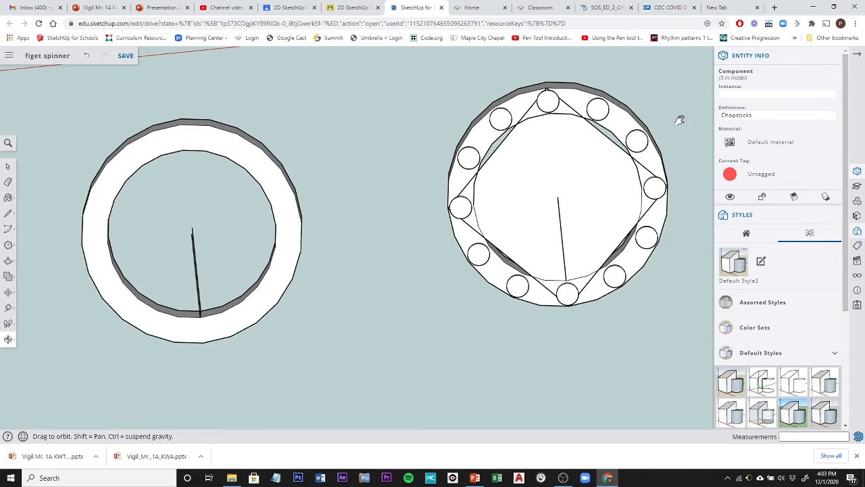
{"action": "left_click_drag", "start_coordinate": [680, 120], "coordinate": [663, 183]}
{"action": "key", "text": "c"}
{"action": "middle_click_drag", "start_coordinate": [657, 158], "coordinate": [602, 187]}
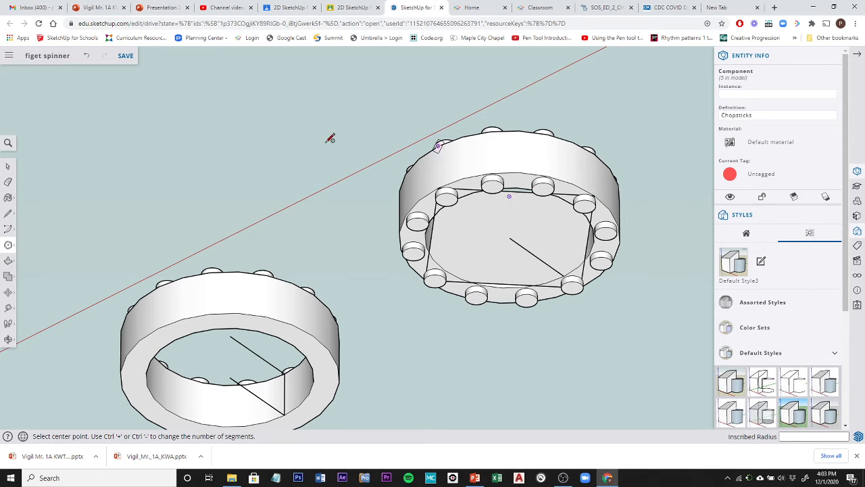
{"action": "scroll", "coordinate": [305, 136], "scroll_direction": "down", "scroll_amount": 4}
{"action": "middle_click_drag", "start_coordinate": [272, 132], "coordinate": [534, 414]}
{"action": "middle_click_drag", "start_coordinate": [197, 104], "coordinate": [265, 184]}
{"action": "scroll", "coordinate": [216, 184], "scroll_direction": "down", "scroll_amount": 2}
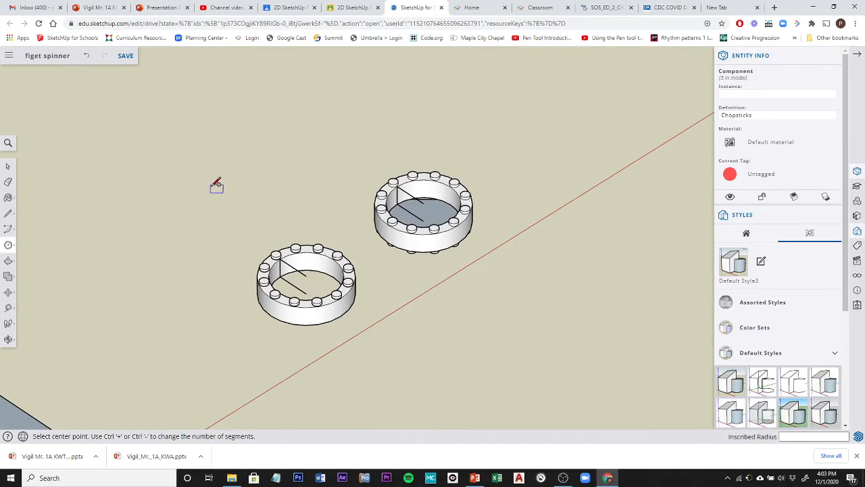
Select the chopsticks component between the center ring and the JAPAN lettering and start moving it from beneath the ring
{"action": "scroll", "coordinate": [216, 187], "scroll_direction": "down", "scroll_amount": 2}
{"action": "middle_click_drag", "start_coordinate": [207, 193], "coordinate": [414, 203]}
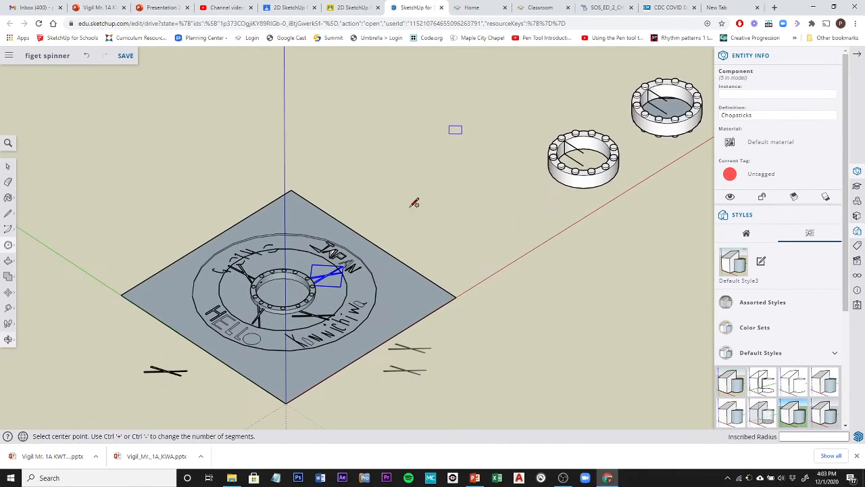
{"action": "scroll", "coordinate": [304, 287], "scroll_direction": "up", "scroll_amount": 5}
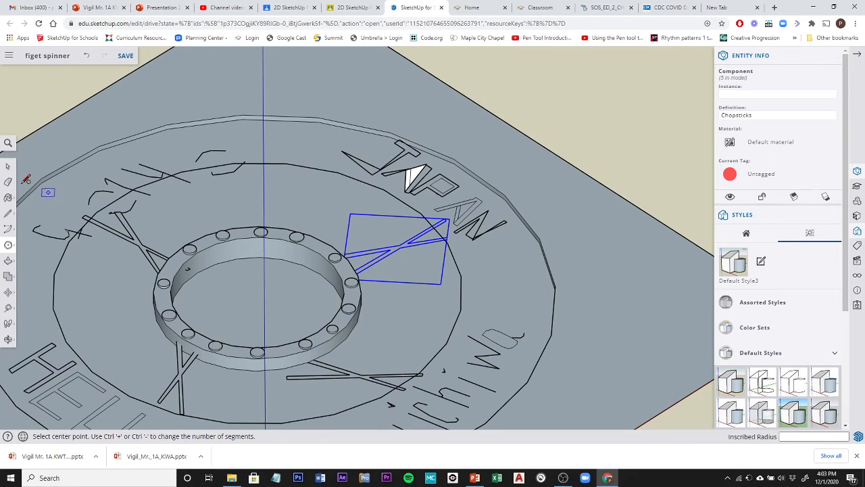
{"action": "left_click", "coordinate": [8, 167]}
{"action": "left_click", "coordinate": [613, 87]}
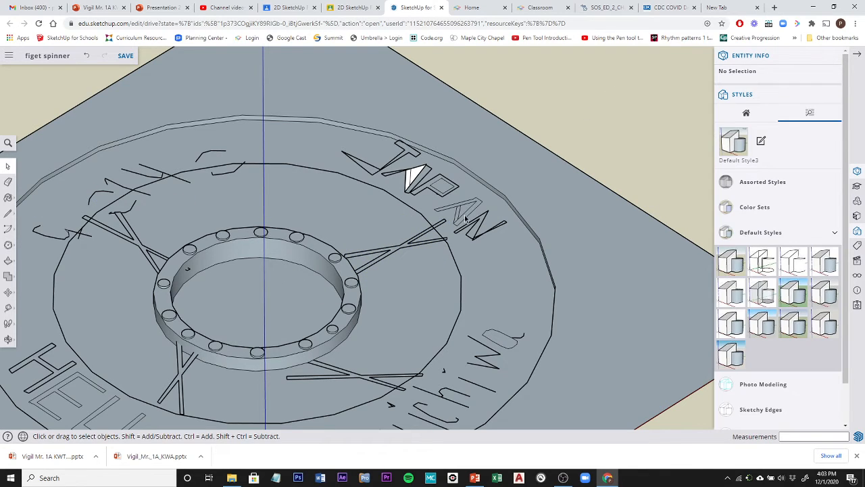
{"action": "left_click", "coordinate": [404, 250]}
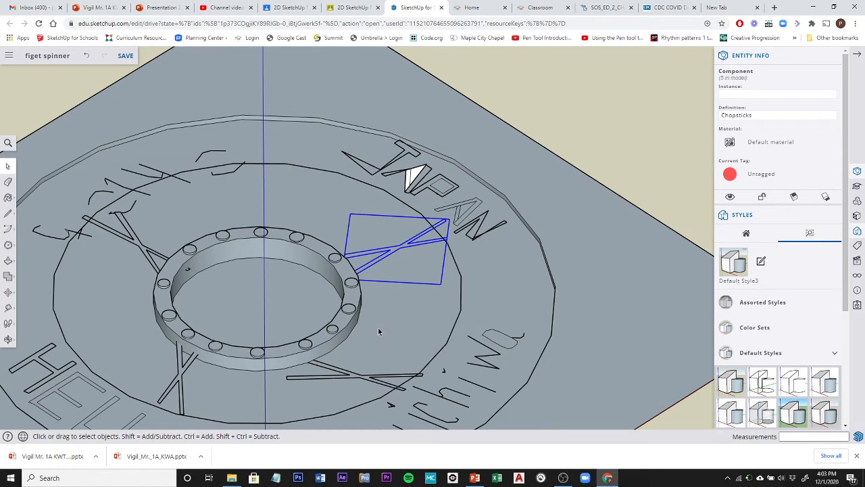
{"action": "left_click", "coordinate": [8, 294]}
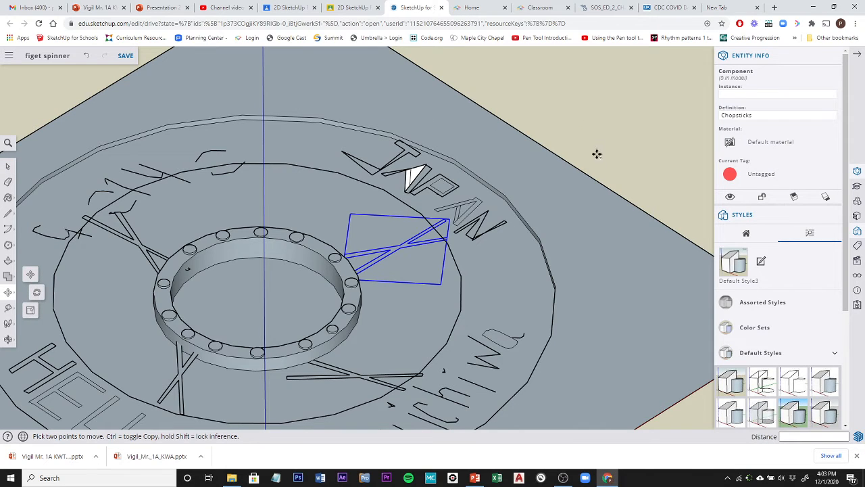
{"action": "middle_click_drag", "start_coordinate": [379, 301], "coordinate": [344, 232]}
{"action": "scroll", "coordinate": [347, 301], "scroll_direction": "up", "scroll_amount": 5}
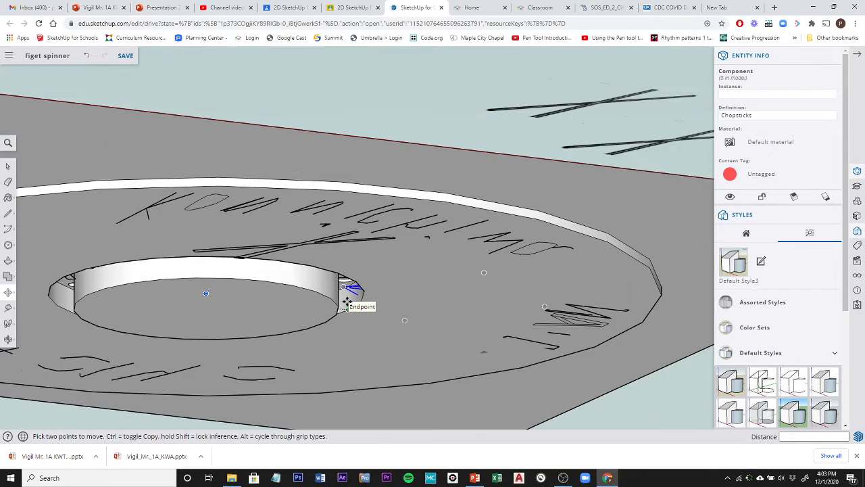
Copy the Chopsticks component out of the small opening beside the central disc to the outer edge endpoint of the farther studded ring
{"action": "scroll", "coordinate": [347, 301], "scroll_direction": "up", "scroll_amount": 3}
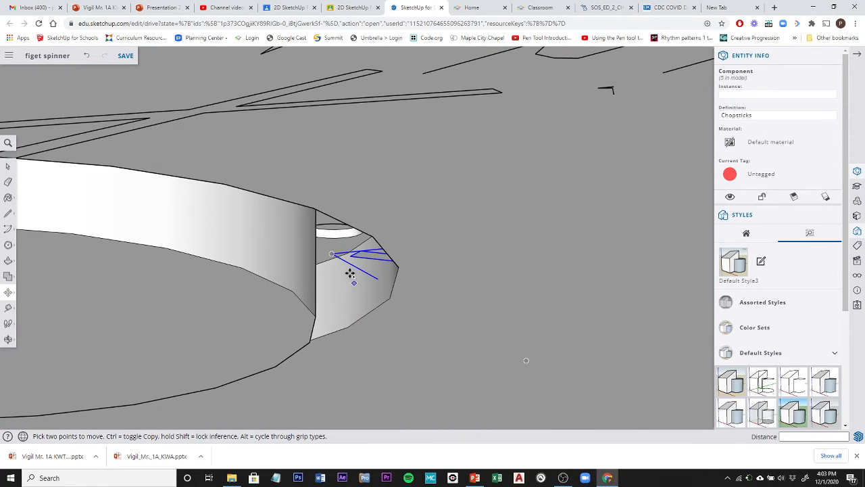
{"action": "scroll", "coordinate": [347, 268], "scroll_direction": "up", "scroll_amount": 4}
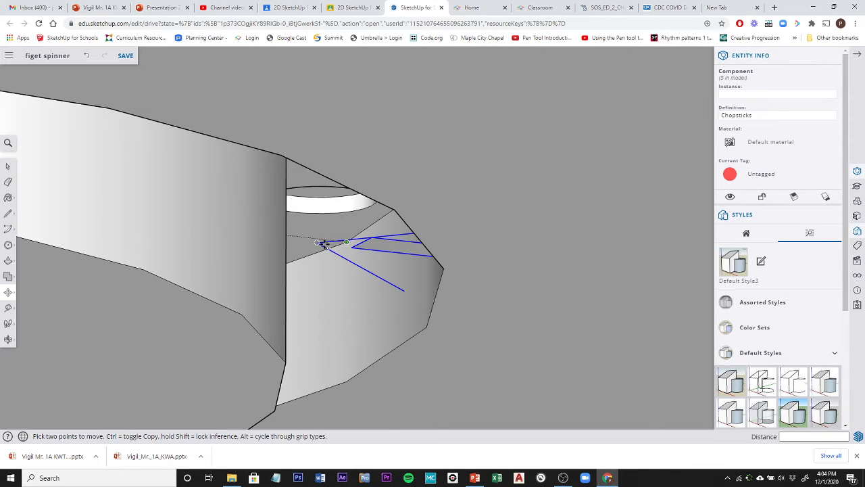
{"action": "key", "text": "ctrl"}
{"action": "left_click", "coordinate": [315, 241]}
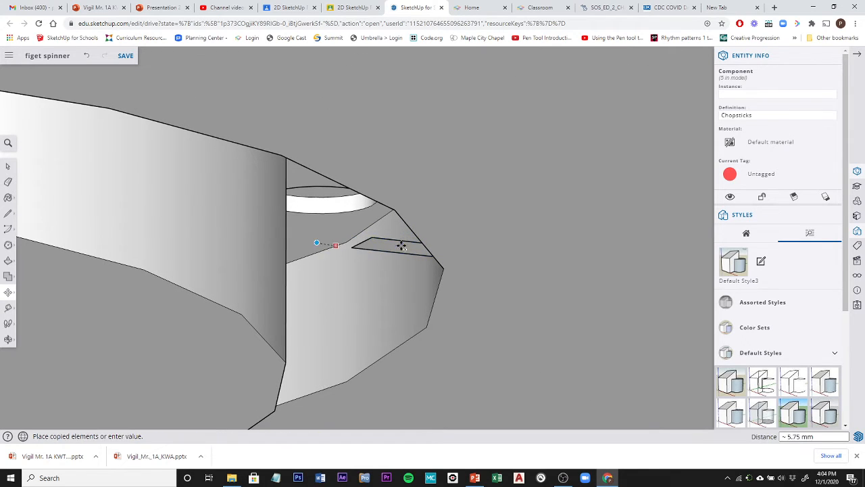
{"action": "scroll", "coordinate": [402, 245], "scroll_direction": "down", "scroll_amount": 2}
{"action": "scroll", "coordinate": [402, 245], "scroll_direction": "down", "scroll_amount": 10}
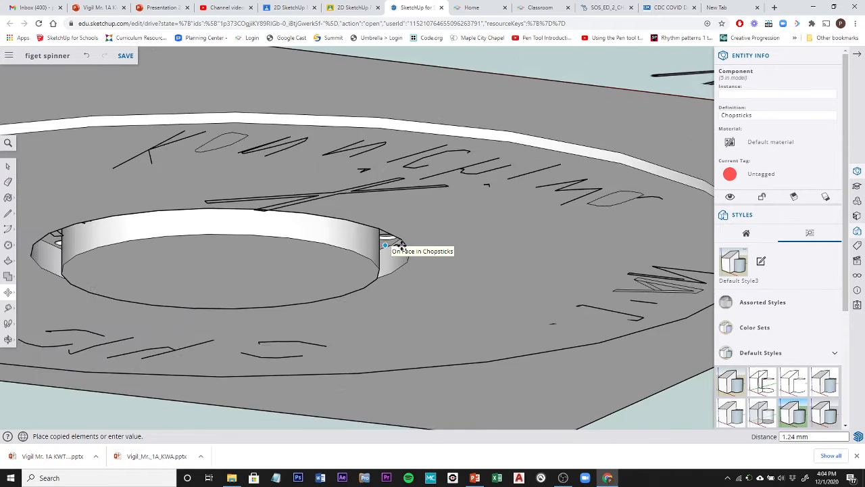
{"action": "scroll", "coordinate": [402, 246], "scroll_direction": "down", "scroll_amount": 7}
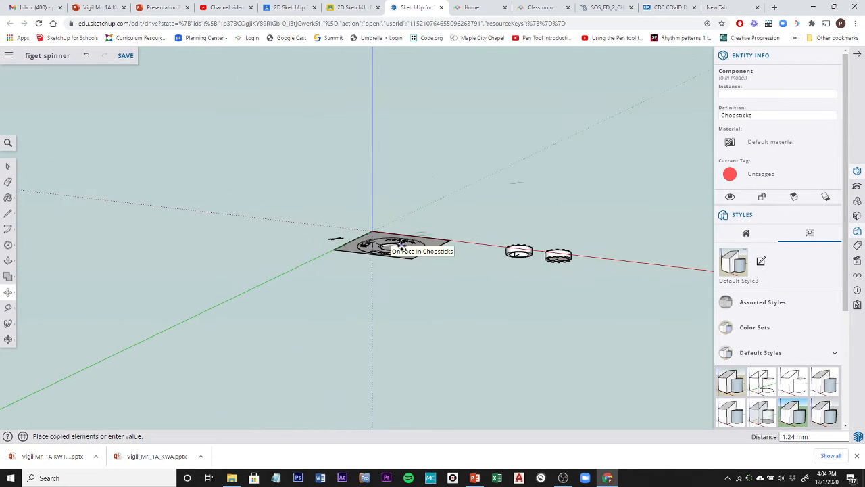
{"action": "middle_click_drag", "start_coordinate": [608, 225], "coordinate": [513, 334]}
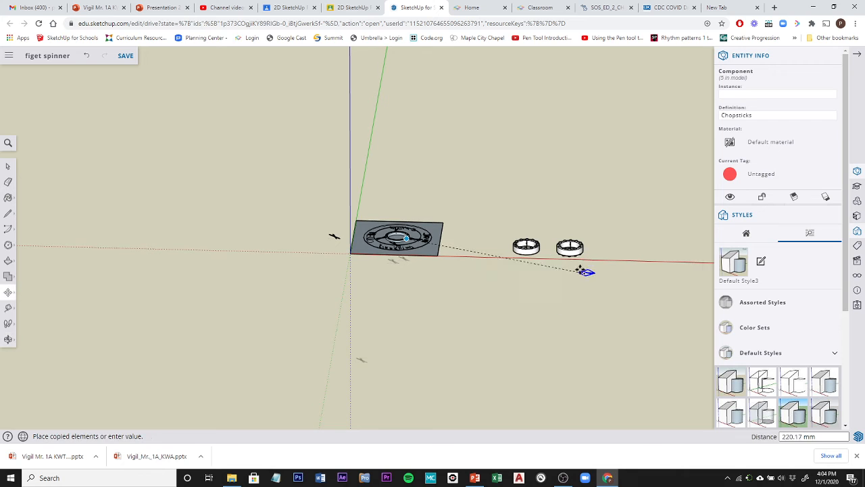
{"action": "scroll", "coordinate": [602, 267], "scroll_direction": "up", "scroll_amount": 5}
{"action": "middle_click_drag", "start_coordinate": [577, 265], "coordinate": [562, 68]}
{"action": "scroll", "coordinate": [583, 177], "scroll_direction": "up", "scroll_amount": 8}
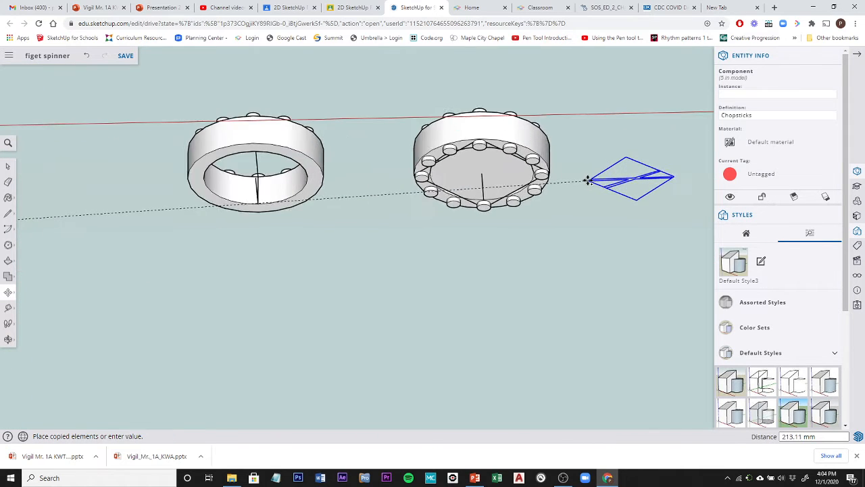
{"action": "scroll", "coordinate": [581, 175], "scroll_direction": "up", "scroll_amount": 3}
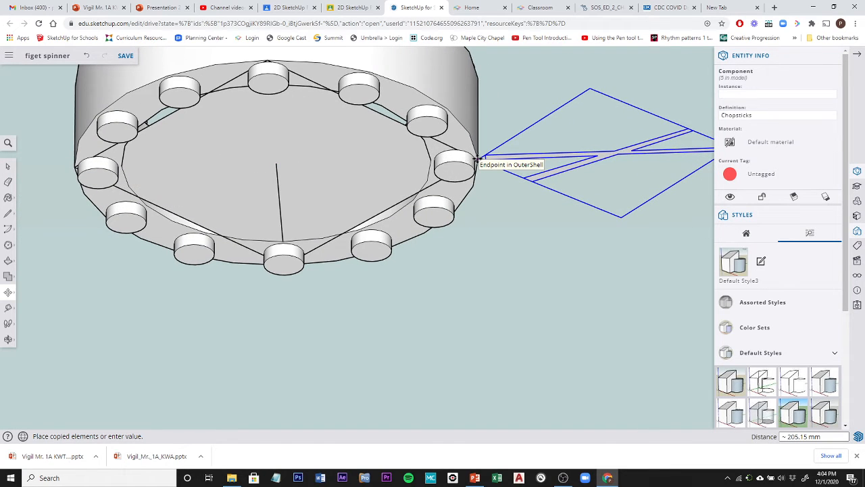
{"action": "left_click", "coordinate": [477, 161]}
{"action": "scroll", "coordinate": [531, 217], "scroll_direction": "down", "scroll_amount": 3}
{"action": "scroll", "coordinate": [531, 217], "scroll_direction": "down", "scroll_amount": 3}
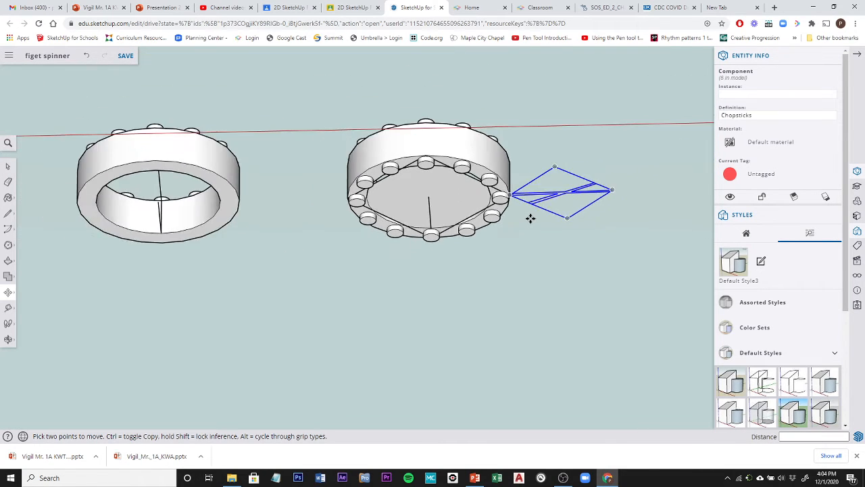
{"action": "key", "text": "Escape"}
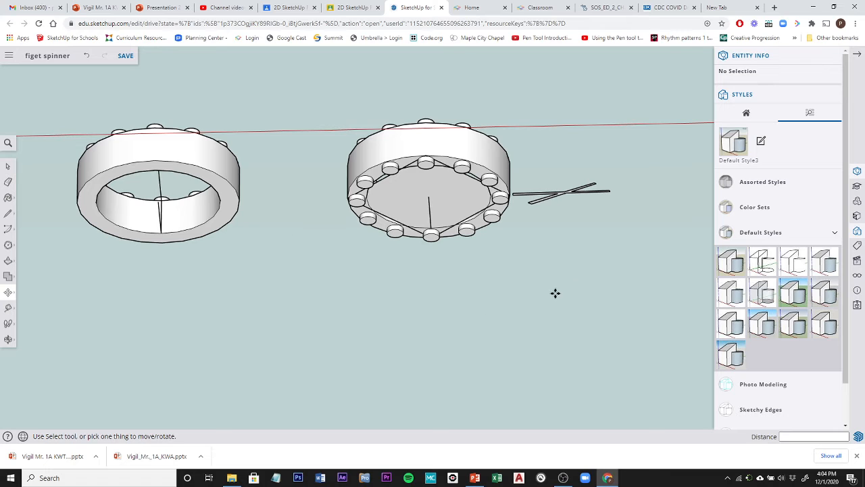
Copy the Chopsticks beside the studded ring about 30 mm along the red axis, away from the ring
{"action": "left_click", "coordinate": [8, 166]}
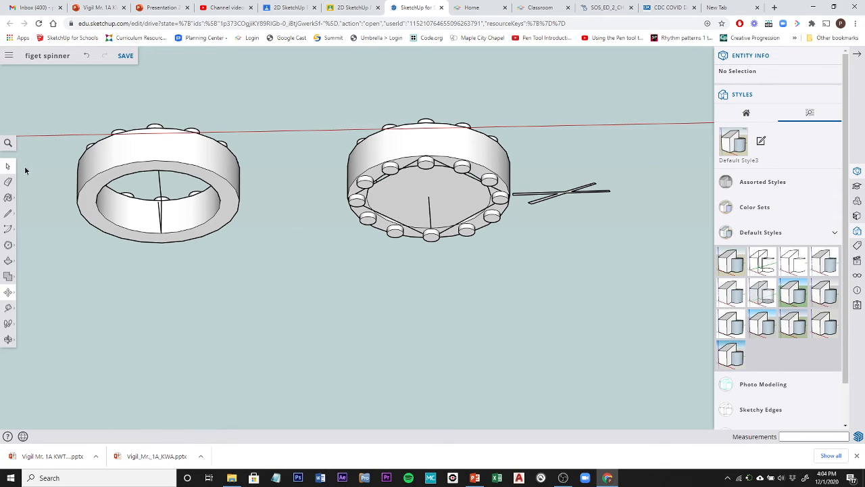
{"action": "left_click", "coordinate": [567, 193]}
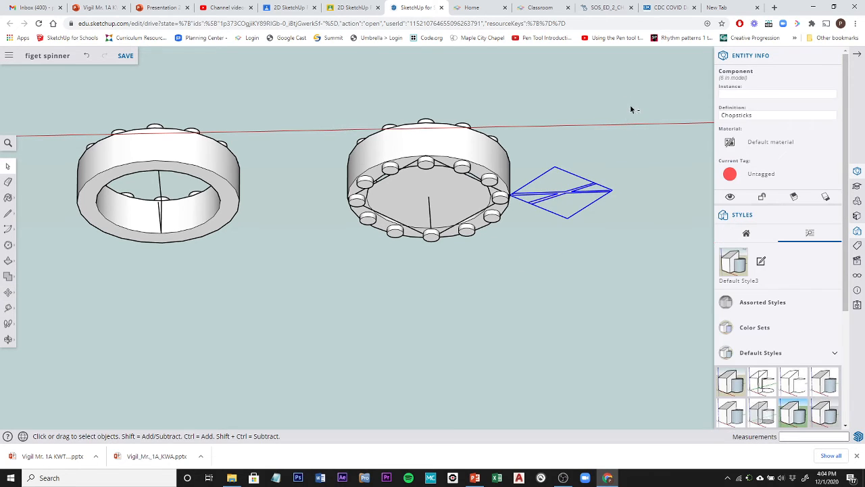
{"action": "middle_click_drag", "start_coordinate": [630, 104], "coordinate": [588, 399]}
{"action": "middle_click_drag", "start_coordinate": [589, 180], "coordinate": [466, 152]}
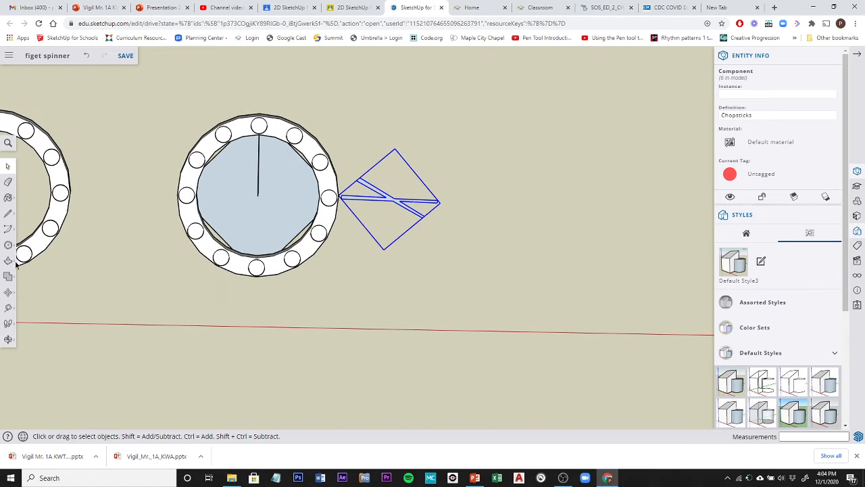
{"action": "left_click", "coordinate": [8, 292]}
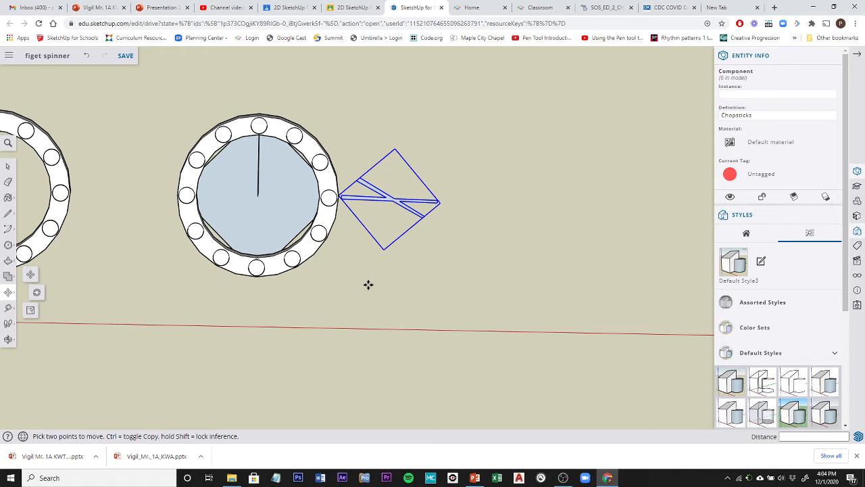
{"action": "key", "text": "ctrl"}
{"action": "left_click", "coordinate": [383, 250]}
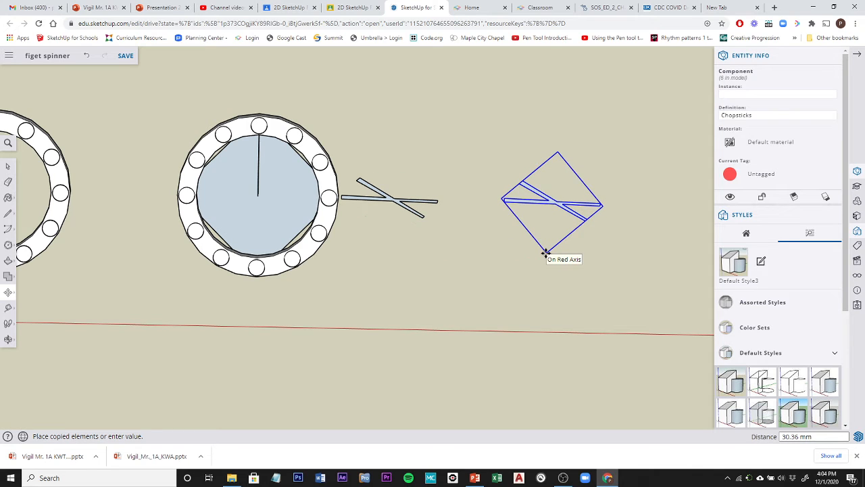
{"action": "left_click", "coordinate": [545, 253]}
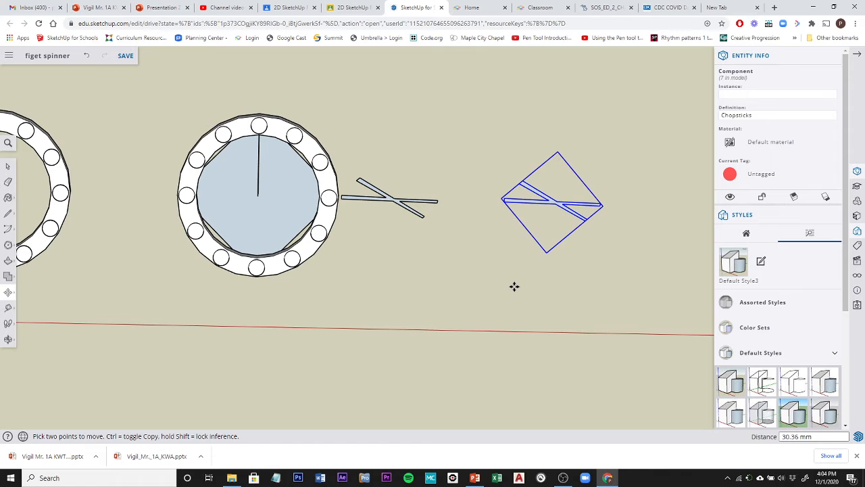
Rotate the new Chopsticks copy 90° counterclockwise about its corner nearest the ring
{"action": "mouse_move", "coordinate": [7, 298]}
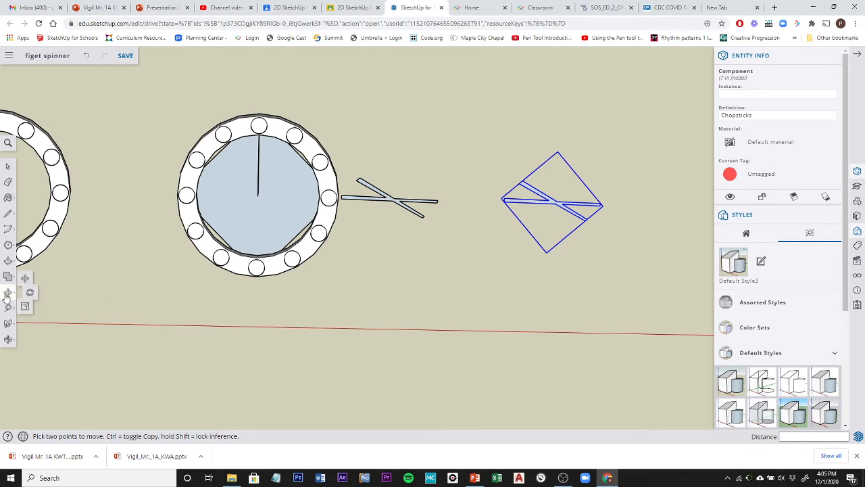
{"action": "left_click", "coordinate": [36, 296]}
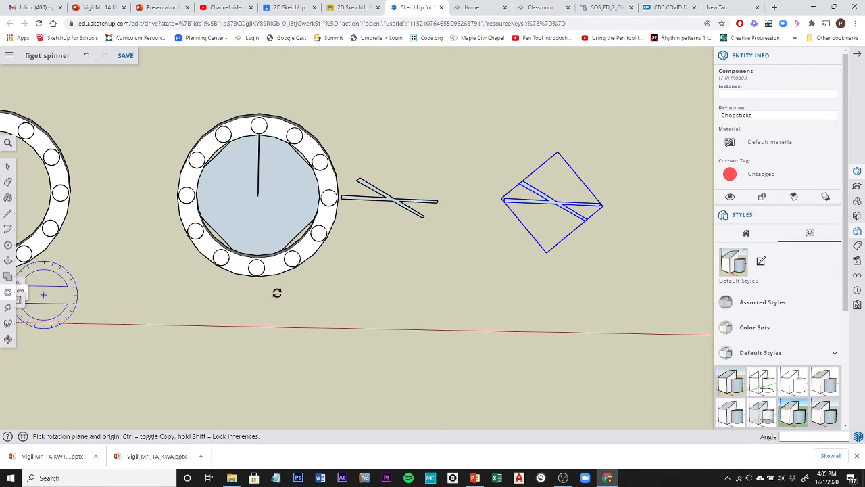
{"action": "left_click", "coordinate": [501, 198]}
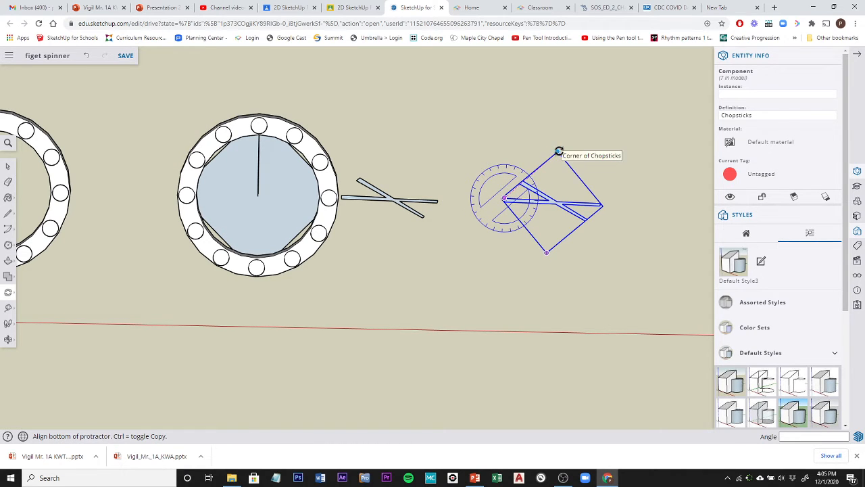
{"action": "left_click", "coordinate": [558, 152]}
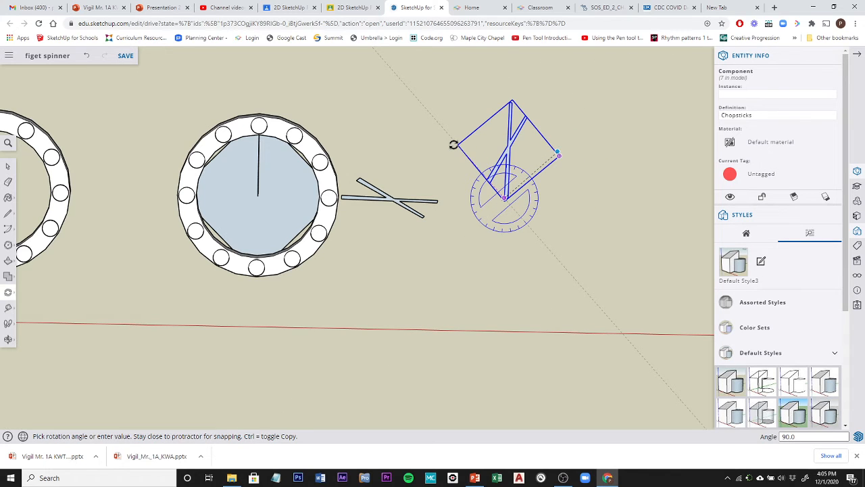
{"action": "left_click", "coordinate": [453, 145]}
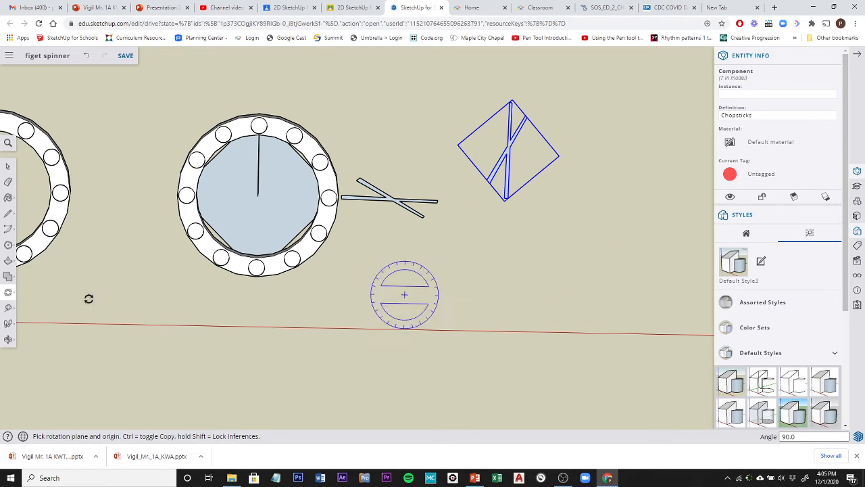
Copy the rotated Chopsticks about 29.6 mm down to the red axis line
{"action": "left_click", "coordinate": [8, 294]}
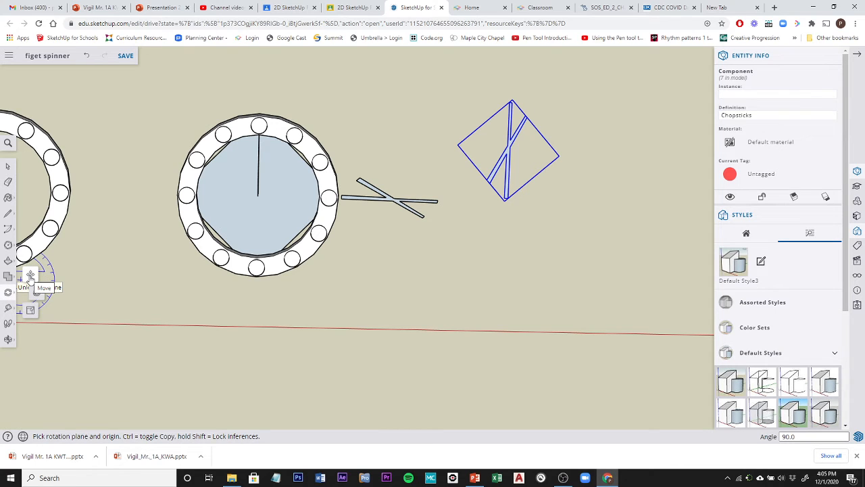
{"action": "left_click", "coordinate": [31, 275]}
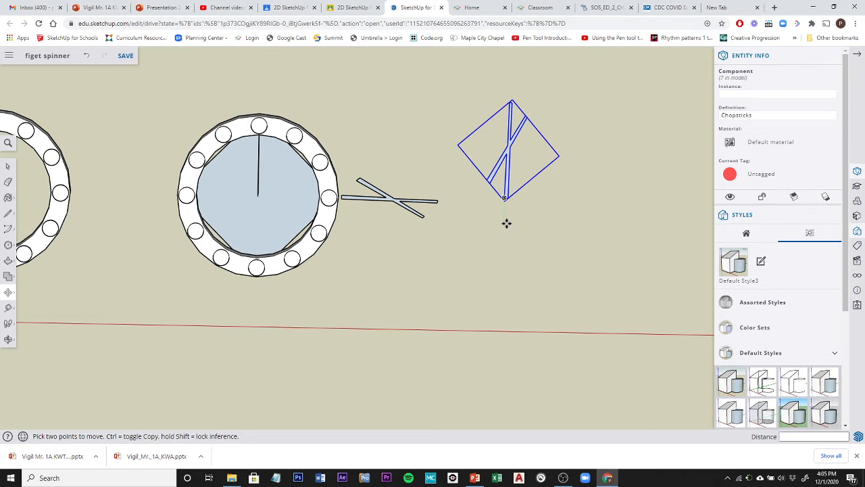
{"action": "left_click", "coordinate": [505, 199]}
{"action": "key", "text": "ctrl"}
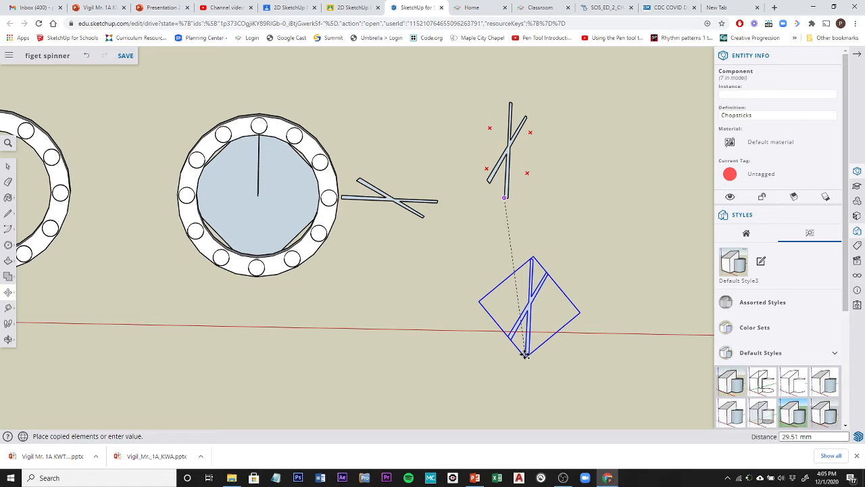
{"action": "left_click", "coordinate": [525, 355]}
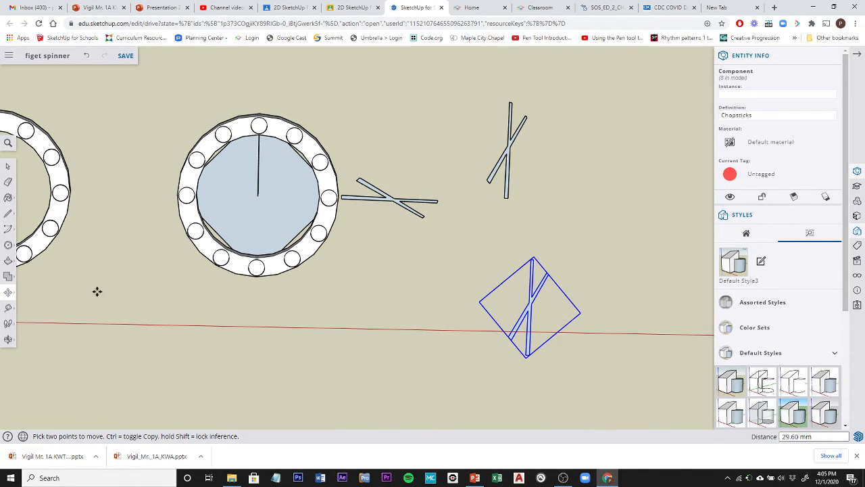
{"action": "left_click", "coordinate": [8, 294]}
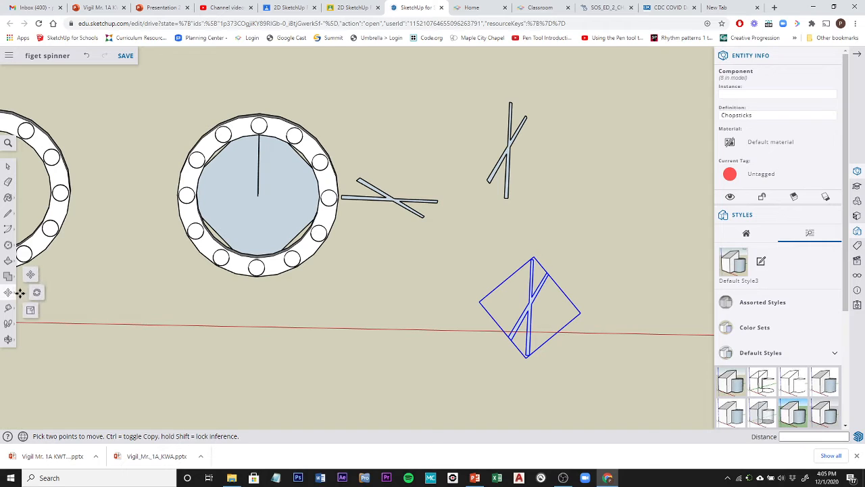
{"action": "left_click", "coordinate": [37, 293]}
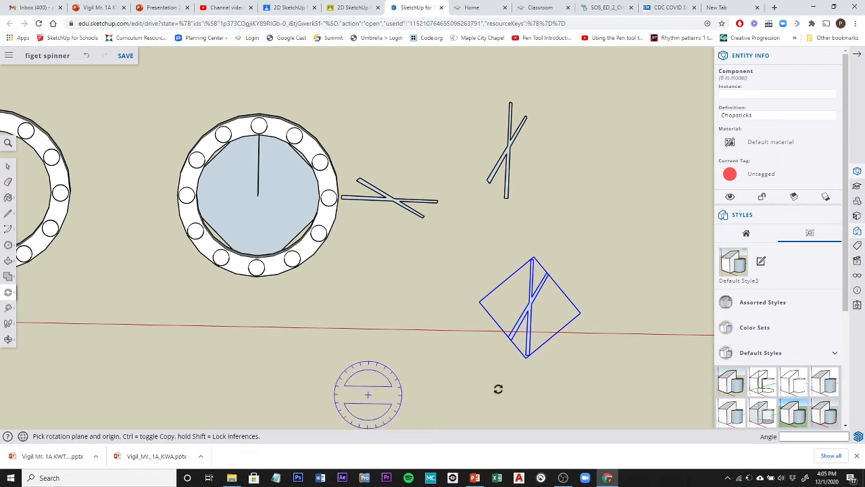
{"action": "left_click", "coordinate": [526, 355]}
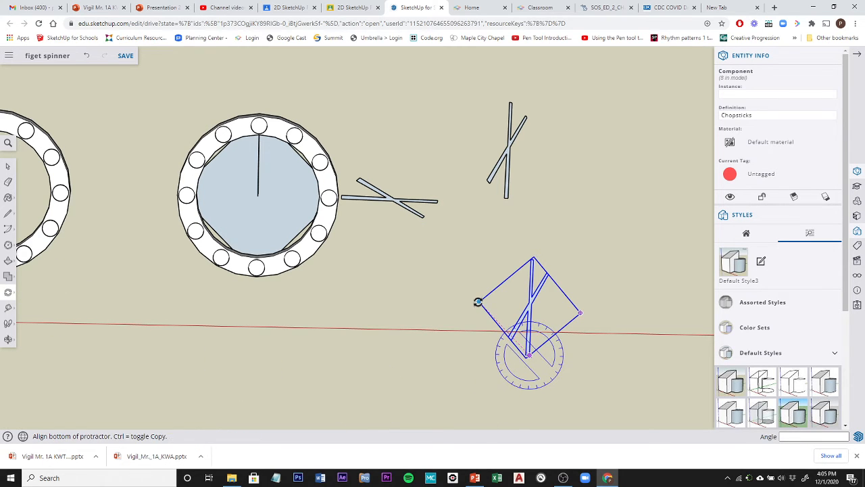
{"action": "left_click", "coordinate": [479, 301]}
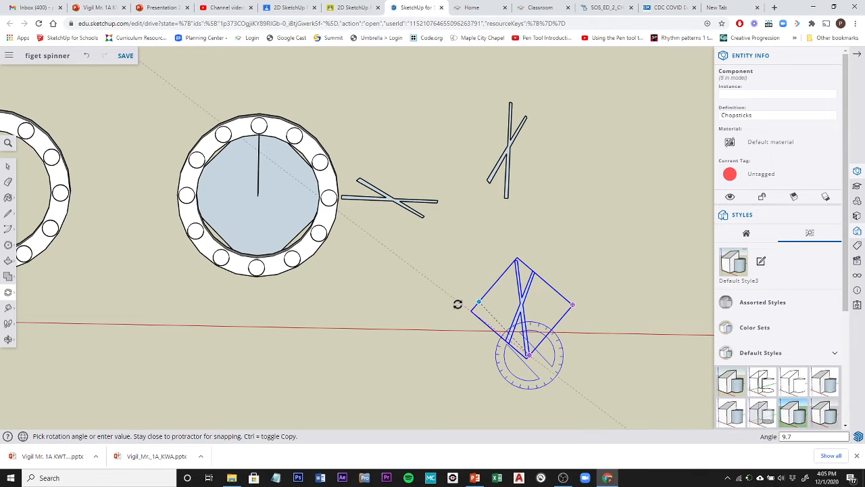
{"action": "key", "text": "Escape"}
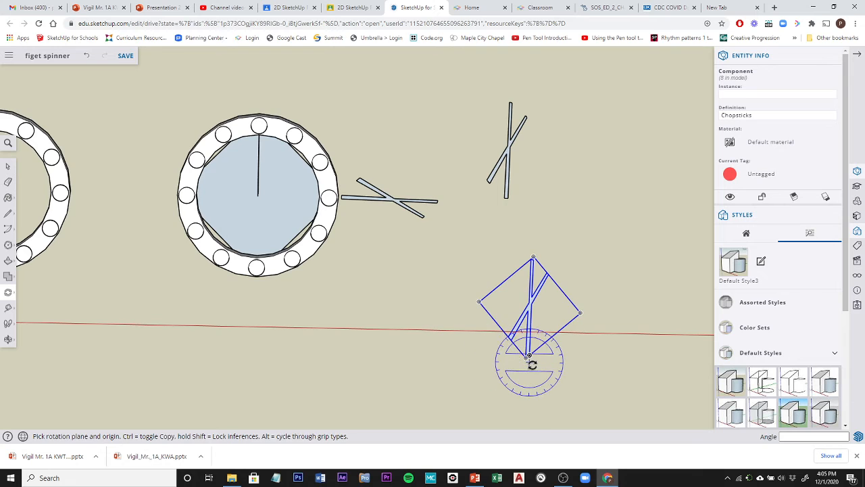
Rotate the Chopsticks copy on the red axis line 90° counterclockwise about its lowest bounding-box corner
{"action": "scroll", "coordinate": [527, 361], "scroll_direction": "up", "scroll_amount": 3}
{"action": "scroll", "coordinate": [531, 365], "scroll_direction": "up", "scroll_amount": 2}
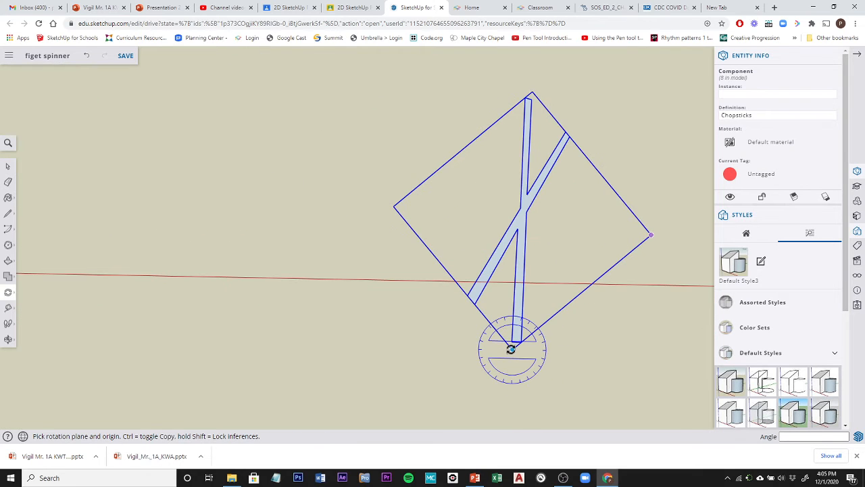
{"action": "left_click", "coordinate": [513, 349]}
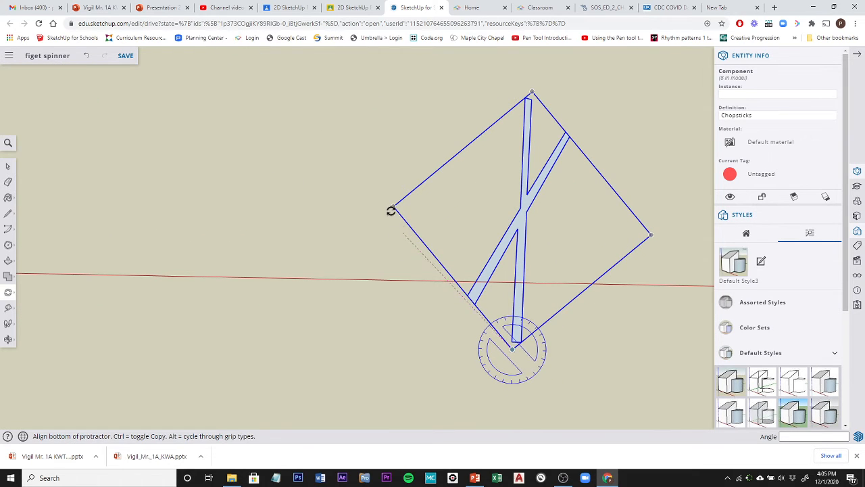
{"action": "left_click", "coordinate": [392, 206]}
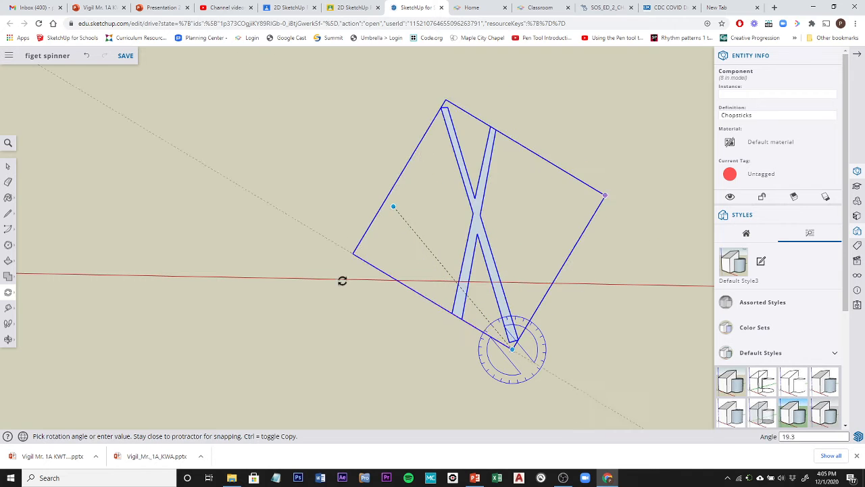
{"action": "scroll", "coordinate": [358, 379], "scroll_direction": "down", "scroll_amount": 4}
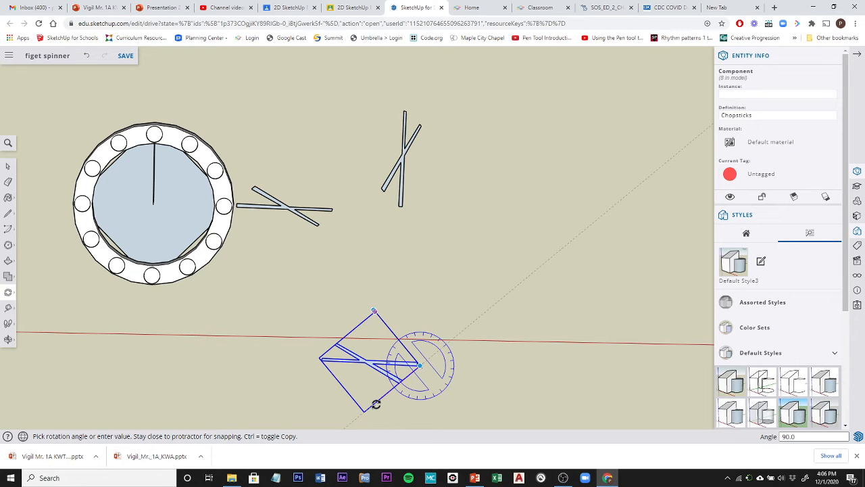
{"action": "left_click", "coordinate": [376, 405]}
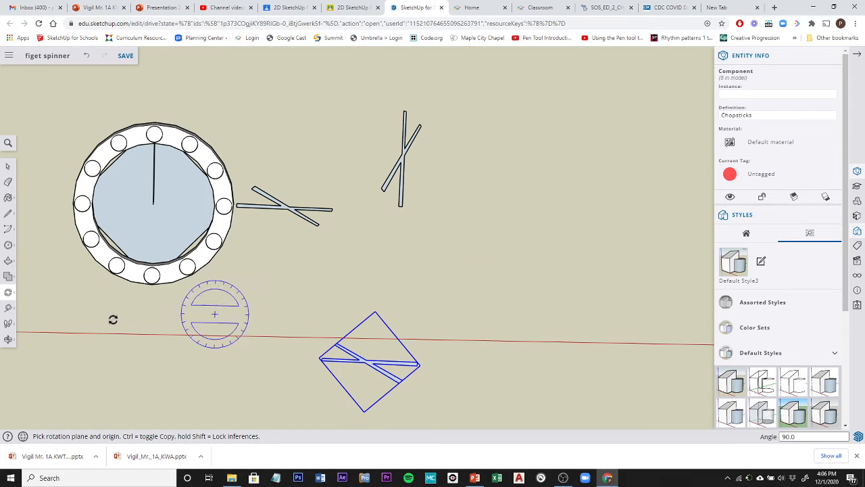
Copy the Chopsticks on the red axis line about 36.1 mm diagonally into the empty area away from the studded ring
{"action": "left_click", "coordinate": [10, 294]}
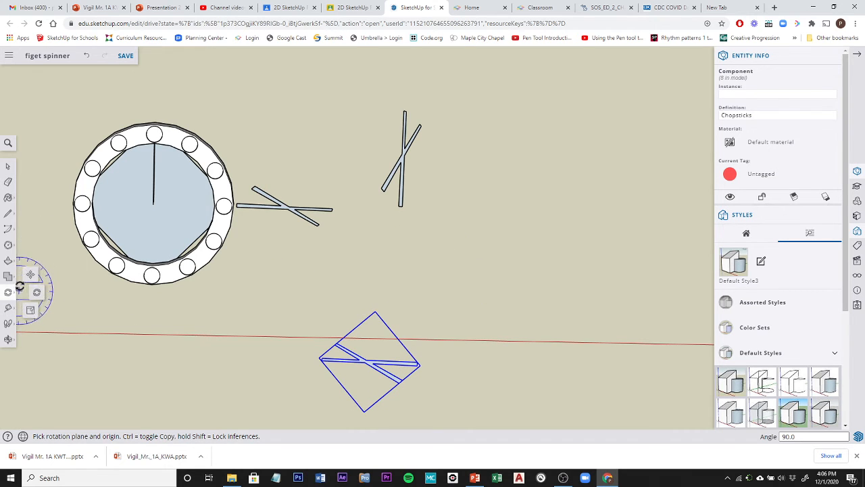
{"action": "left_click", "coordinate": [30, 276]}
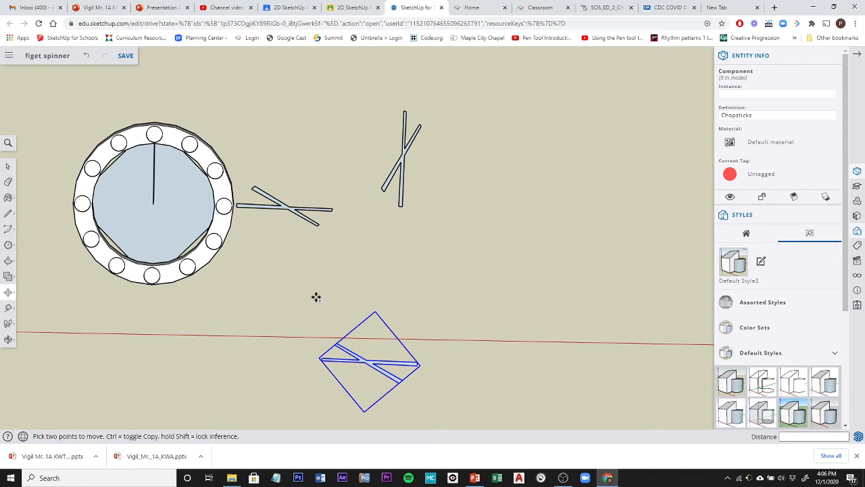
{"action": "key", "text": "ctrl"}
{"action": "left_click", "coordinate": [417, 363]}
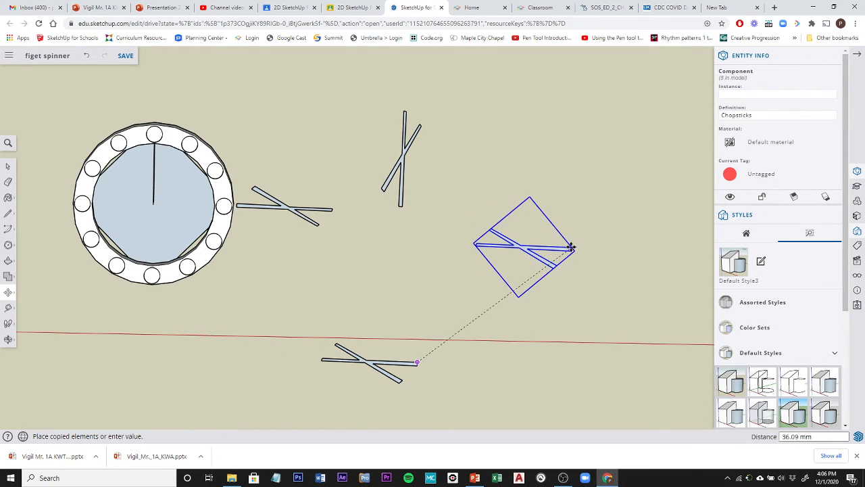
{"action": "left_click", "coordinate": [575, 249]}
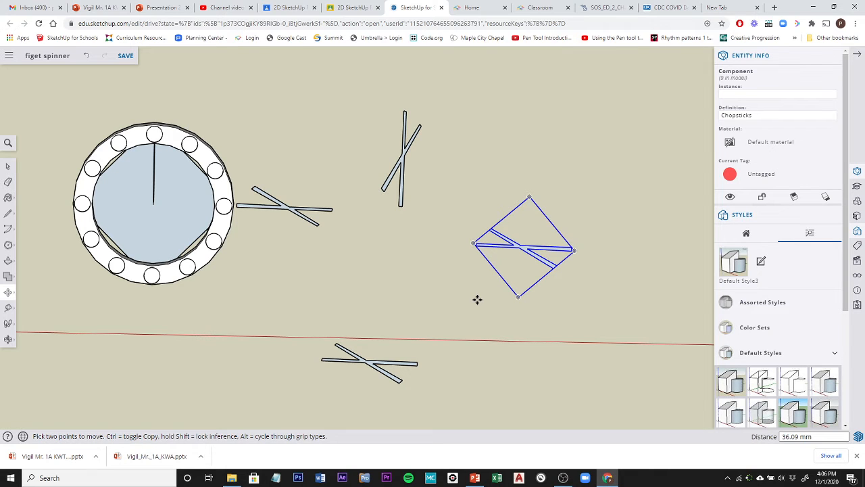
Rotate the newest Chopsticks copy 90° counterclockwise about its lowest bounding-box corner
{"action": "left_click", "coordinate": [7, 293]}
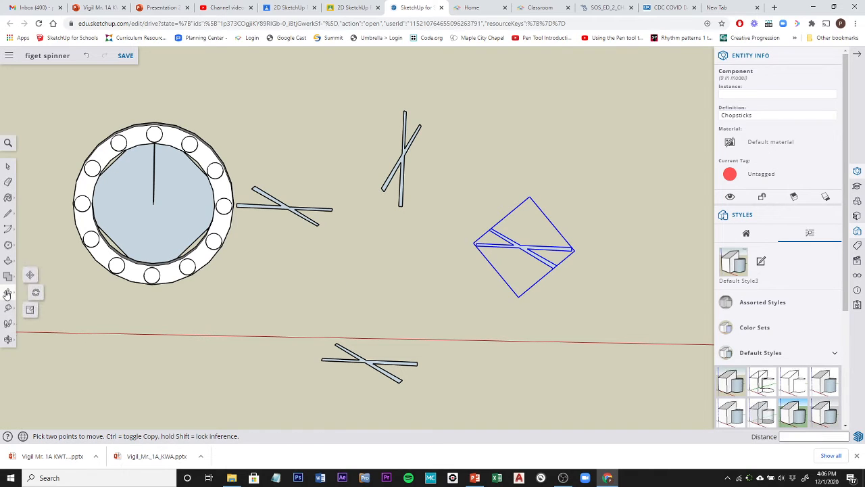
{"action": "left_click", "coordinate": [31, 301]}
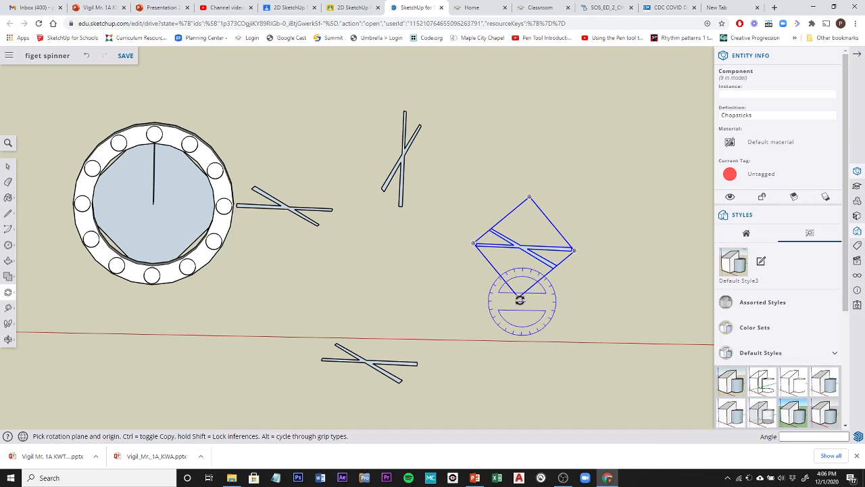
{"action": "scroll", "coordinate": [517, 299], "scroll_direction": "up", "scroll_amount": 4}
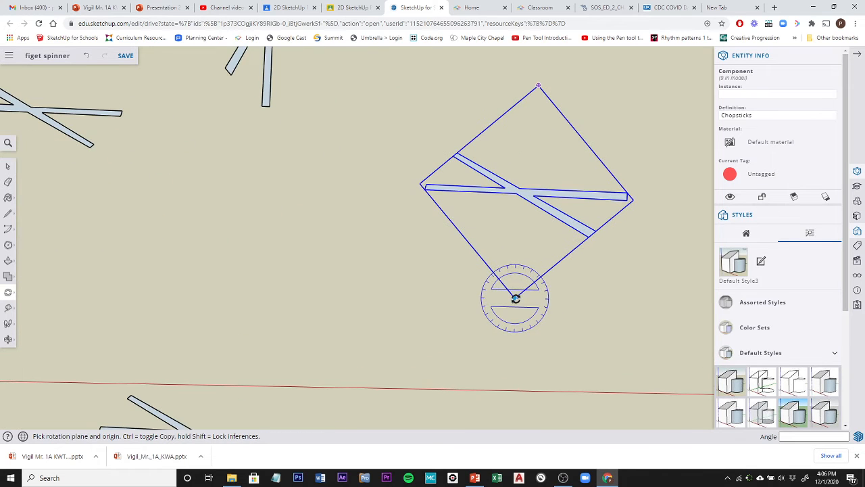
{"action": "left_click", "coordinate": [515, 298]}
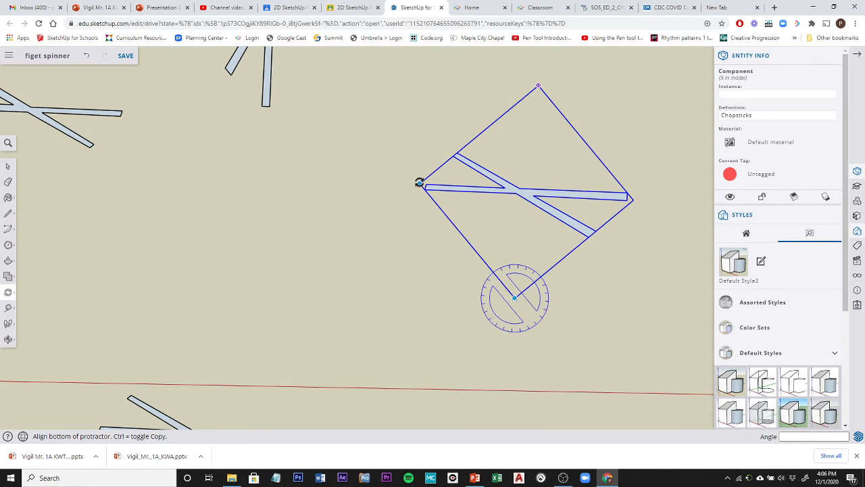
{"action": "left_click", "coordinate": [419, 182]}
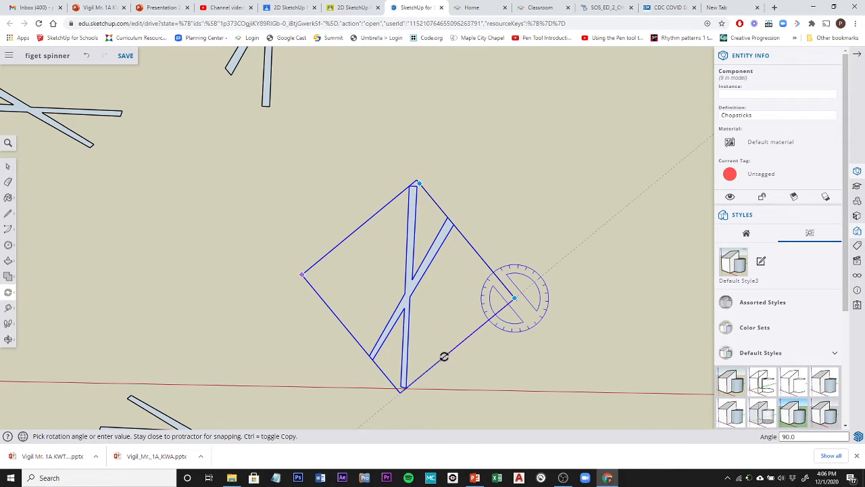
{"action": "left_click", "coordinate": [444, 356]}
{"action": "scroll", "coordinate": [211, 259], "scroll_direction": "down", "scroll_amount": 4}
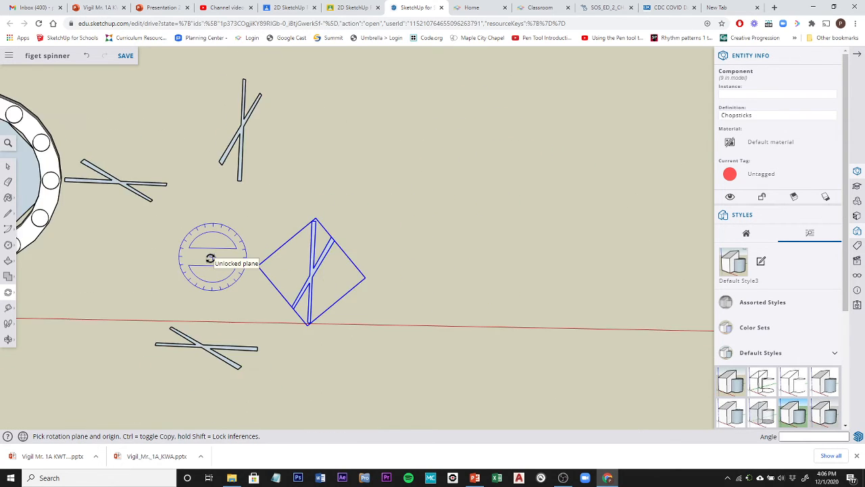
Move the newest Chopsticks copy about 60.4 mm so its corner meets the studded ring's outer edge at the stud nearest the red axis
{"action": "scroll", "coordinate": [211, 259], "scroll_direction": "down", "scroll_amount": 2}
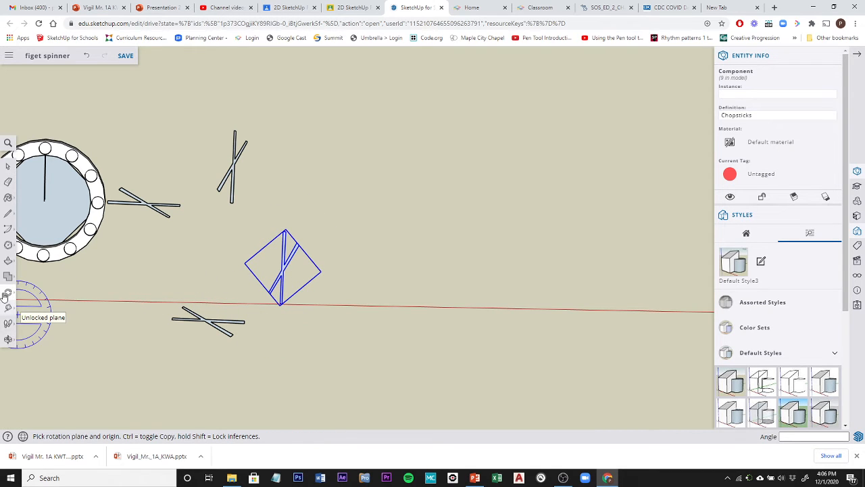
{"action": "left_click", "coordinate": [30, 274]}
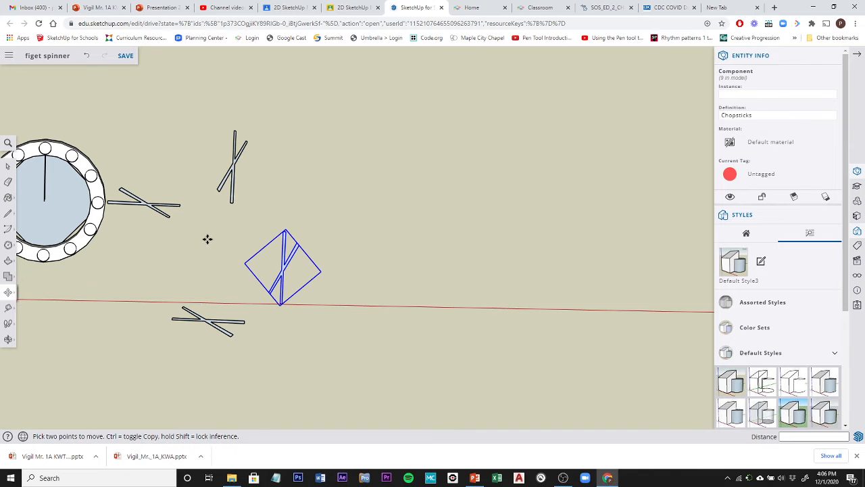
{"action": "scroll", "coordinate": [287, 226], "scroll_direction": "up", "scroll_amount": 5}
{"action": "left_click", "coordinate": [280, 234]}
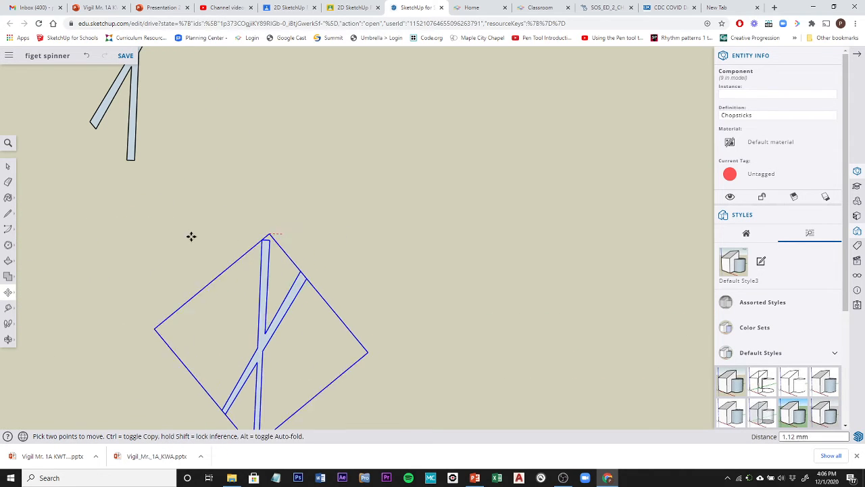
{"action": "scroll", "coordinate": [191, 236], "scroll_direction": "down", "scroll_amount": 6}
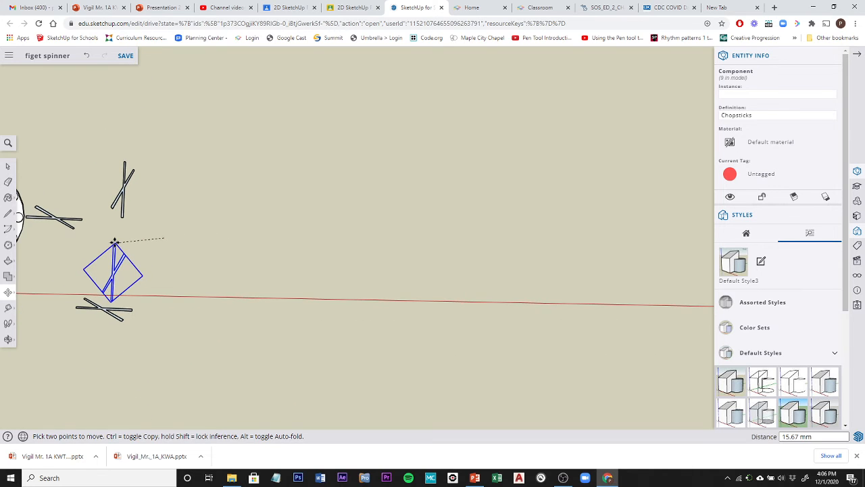
{"action": "middle_click_drag", "start_coordinate": [115, 242], "coordinate": [461, 267], "text": "shift"}
{"action": "middle_click_drag", "start_coordinate": [327, 323], "coordinate": [293, 228], "text": "shift"}
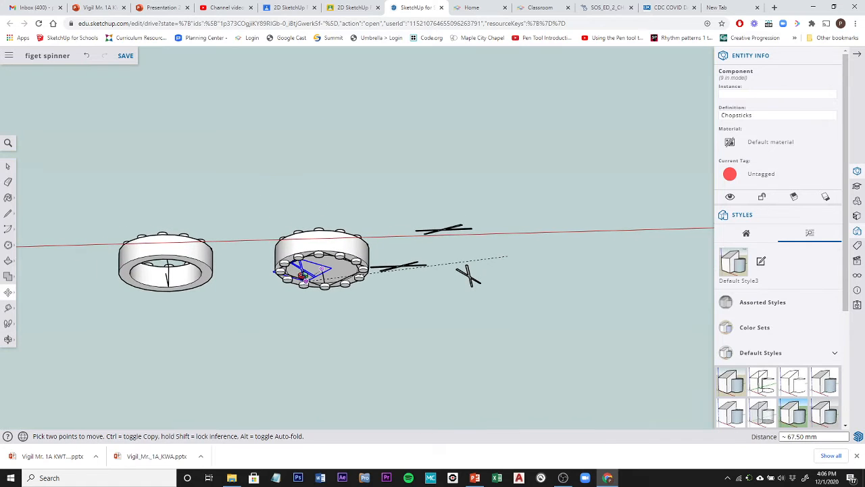
{"action": "middle_click_drag", "start_coordinate": [299, 263], "coordinate": [315, 213]}
{"action": "scroll", "coordinate": [319, 223], "scroll_direction": "up", "scroll_amount": 3}
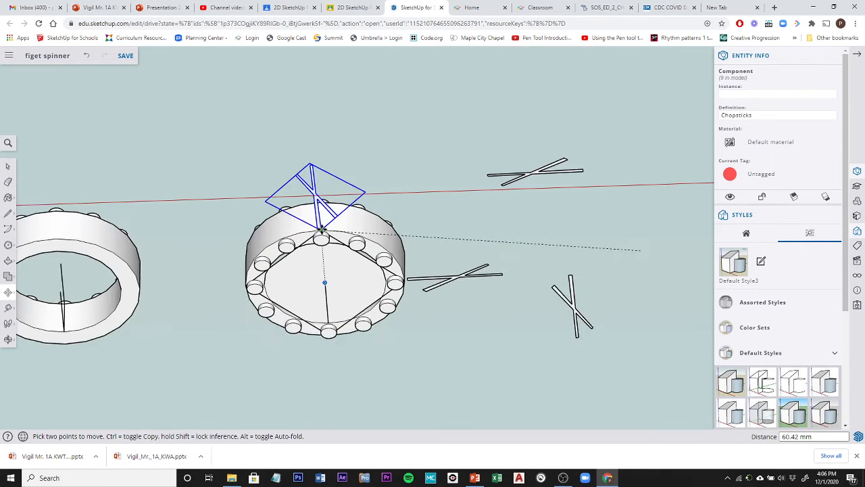
{"action": "scroll", "coordinate": [319, 229], "scroll_direction": "up", "scroll_amount": 3}
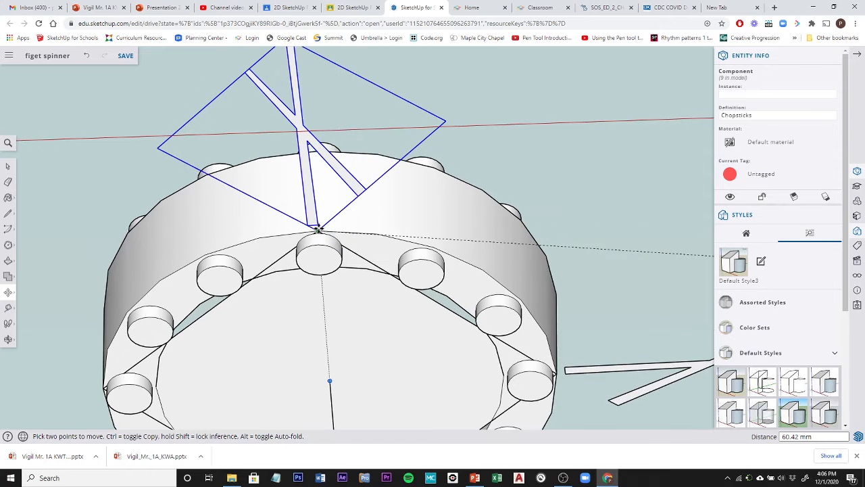
{"action": "scroll", "coordinate": [396, 191], "scroll_direction": "down", "scroll_amount": 6}
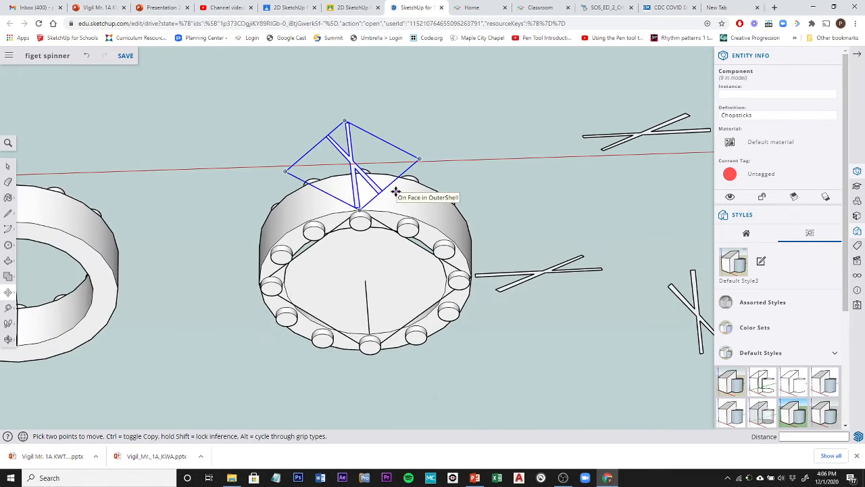
{"action": "left_click", "coordinate": [396, 191]}
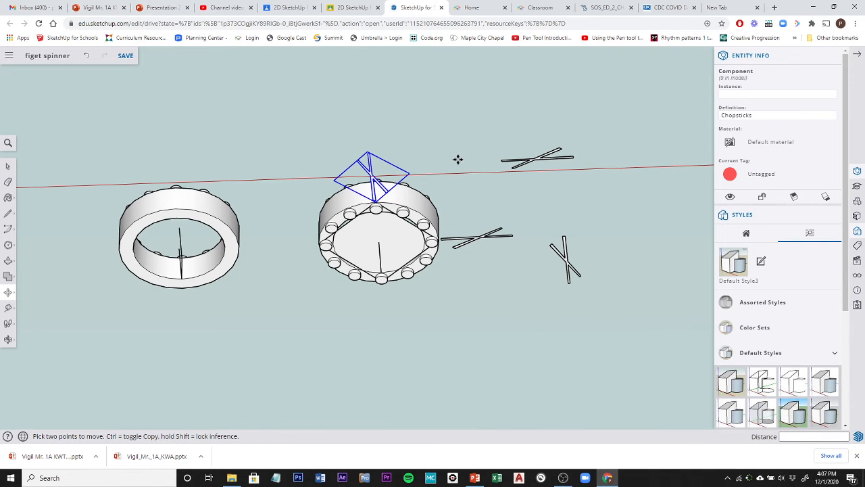
{"action": "key", "text": "Escape"}
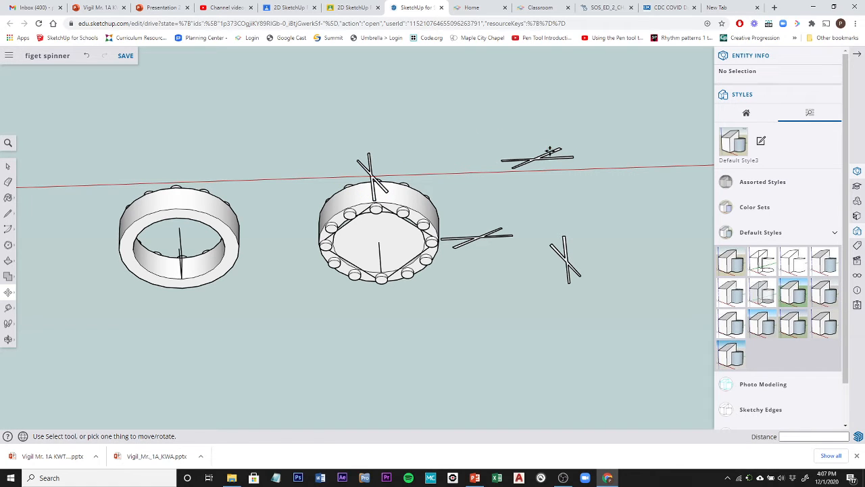
Move the Chopsticks lying along the red axis about 72 mm, placing its corner on the studded ring's outer edge facing the plain ring
{"action": "scroll", "coordinate": [579, 159], "scroll_direction": "up", "scroll_amount": 2}
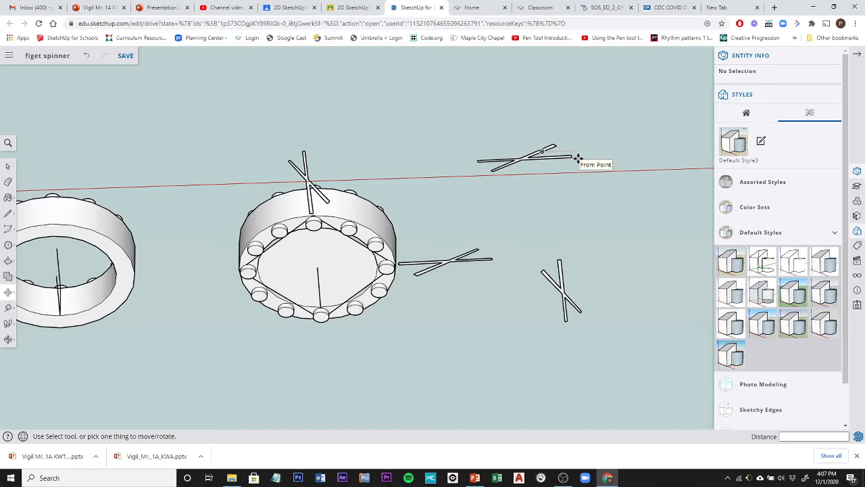
{"action": "scroll", "coordinate": [578, 146], "scroll_direction": "up", "scroll_amount": 1}
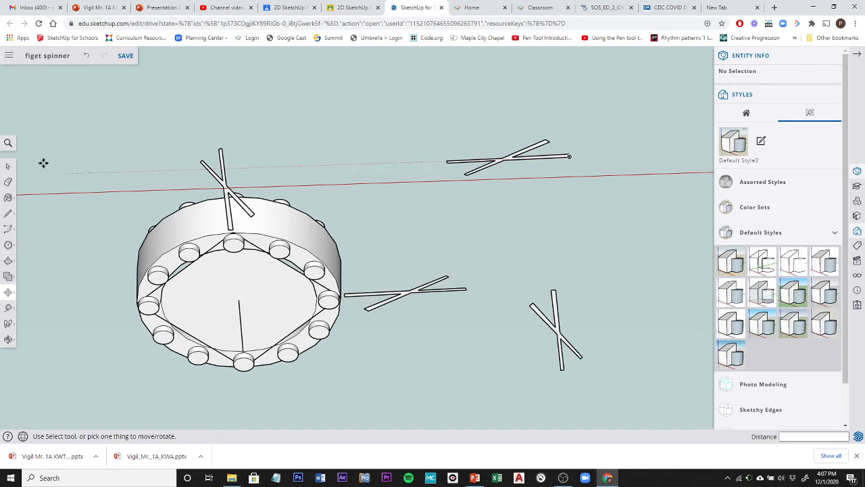
{"action": "left_click", "coordinate": [8, 166]}
{"action": "left_click", "coordinate": [505, 158]}
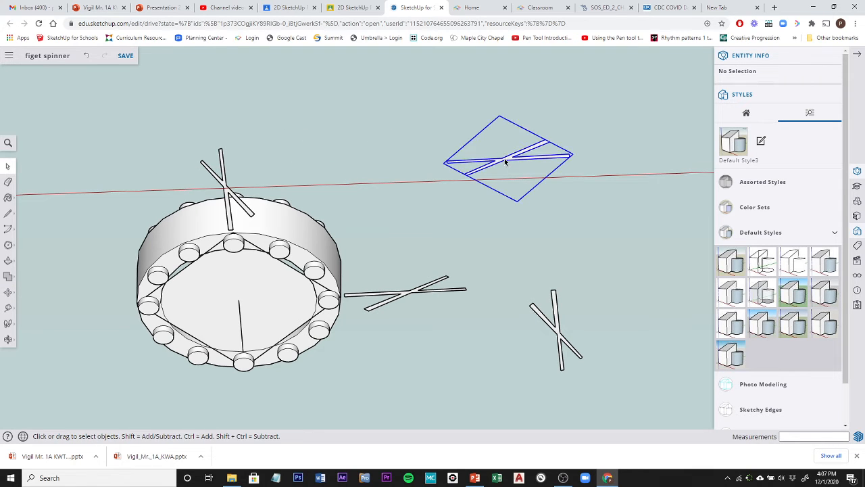
{"action": "left_click", "coordinate": [8, 292]}
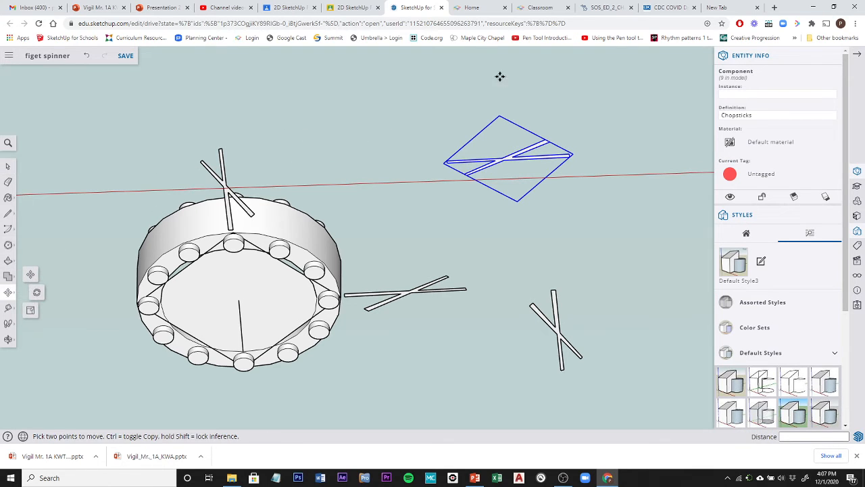
{"action": "scroll", "coordinate": [573, 154], "scroll_direction": "up", "scroll_amount": 2}
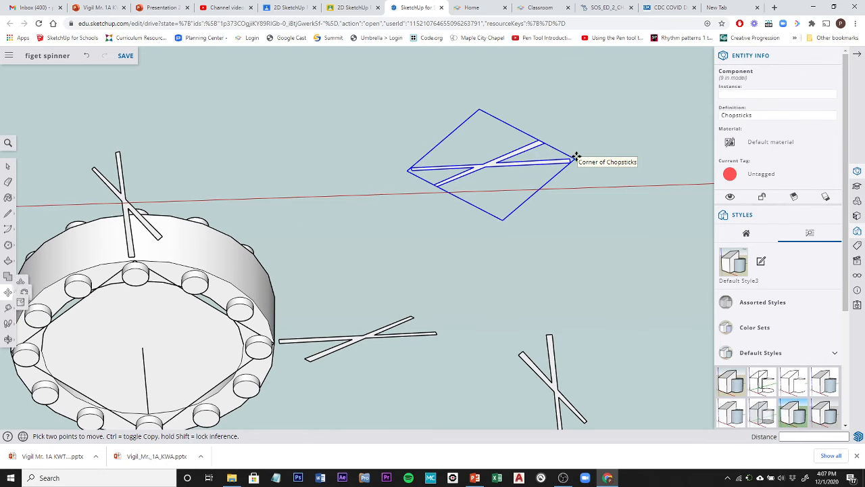
{"action": "left_click", "coordinate": [576, 156]}
{"action": "scroll", "coordinate": [88, 225], "scroll_direction": "down", "scroll_amount": 2}
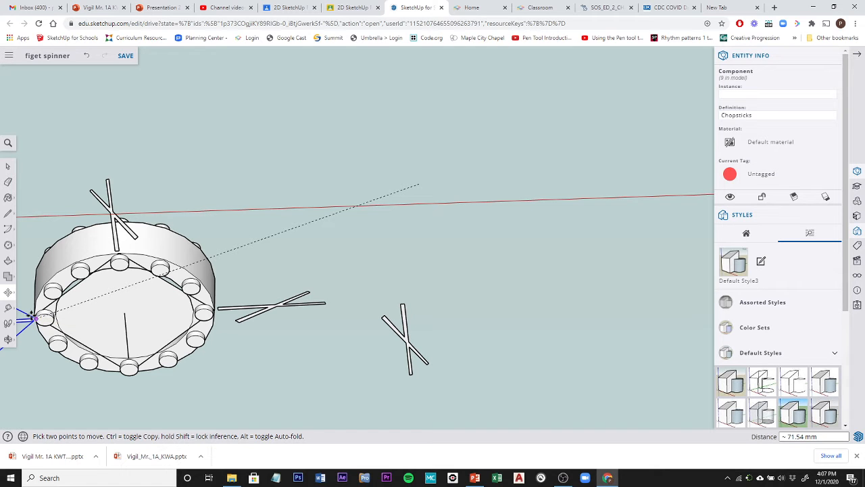
{"action": "scroll", "coordinate": [30, 314], "scroll_direction": "up", "scroll_amount": 8}
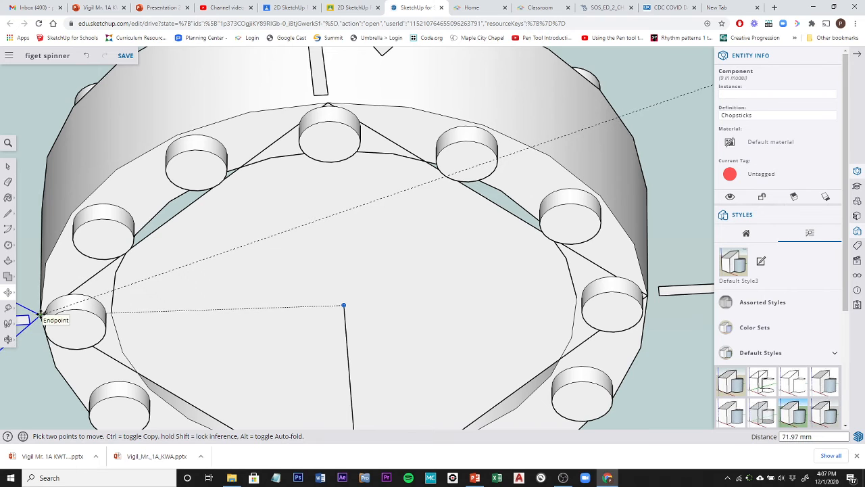
{"action": "scroll", "coordinate": [40, 314], "scroll_direction": "down", "scroll_amount": 10}
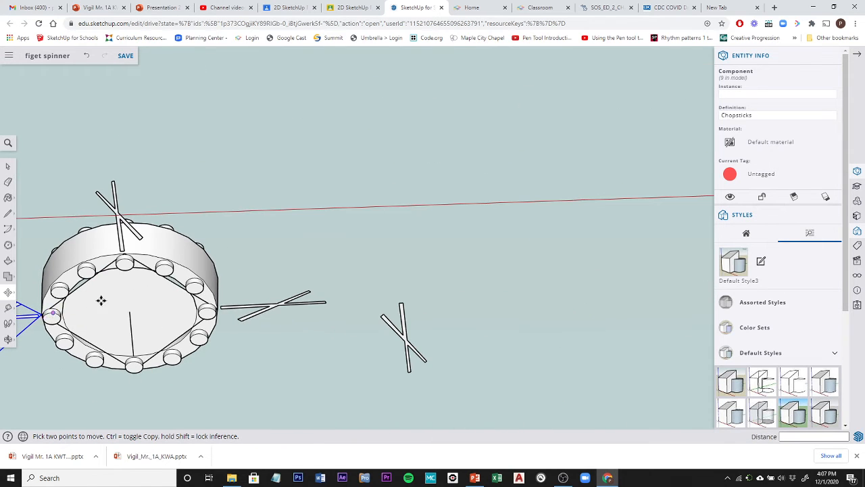
{"action": "middle_click_drag", "start_coordinate": [264, 258], "coordinate": [527, 218], "text": "shift"}
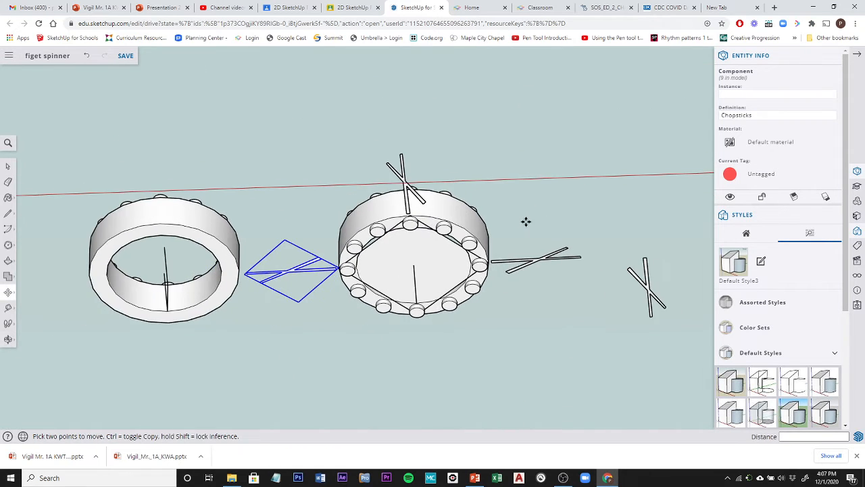
Move the remaining loose Chopsticks about 49 mm so its corner meets the studded ring's outer edge at the stud farthest from the red axis
{"action": "left_click", "coordinate": [7, 169]}
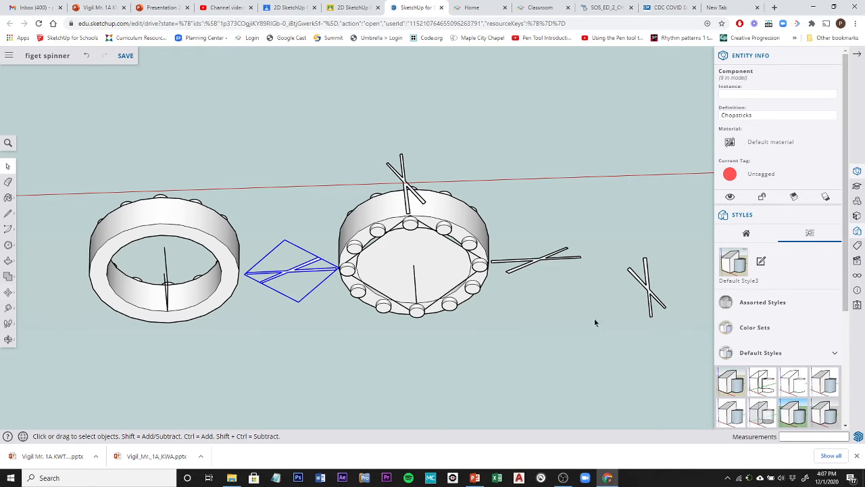
{"action": "left_click", "coordinate": [651, 296]}
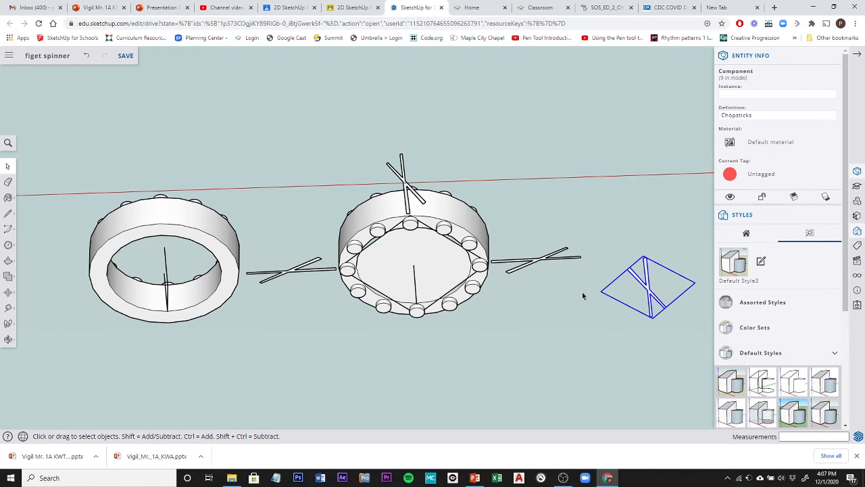
{"action": "left_click", "coordinate": [9, 293]}
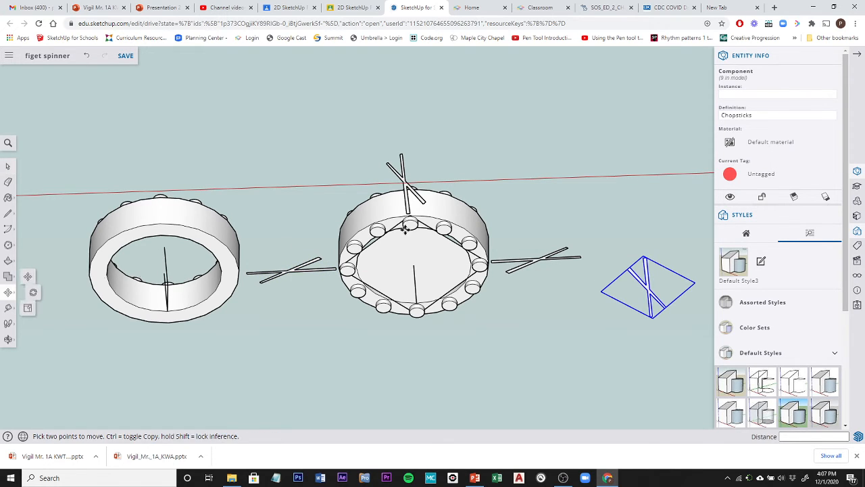
{"action": "left_click", "coordinate": [643, 254]}
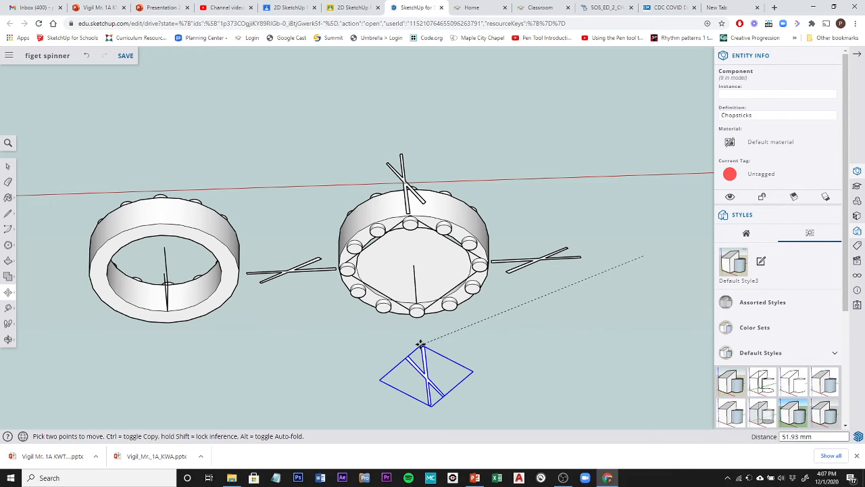
{"action": "middle_click_drag", "start_coordinate": [420, 345], "coordinate": [406, 116]}
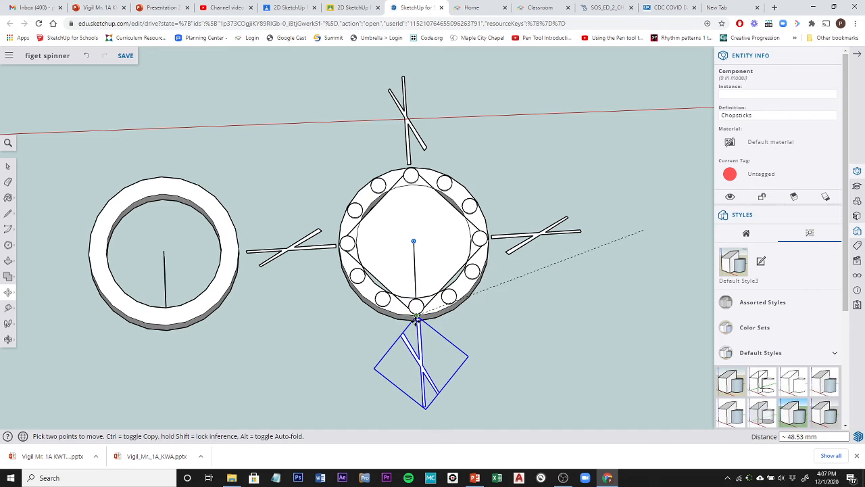
{"action": "scroll", "coordinate": [414, 324], "scroll_direction": "up", "scroll_amount": 5}
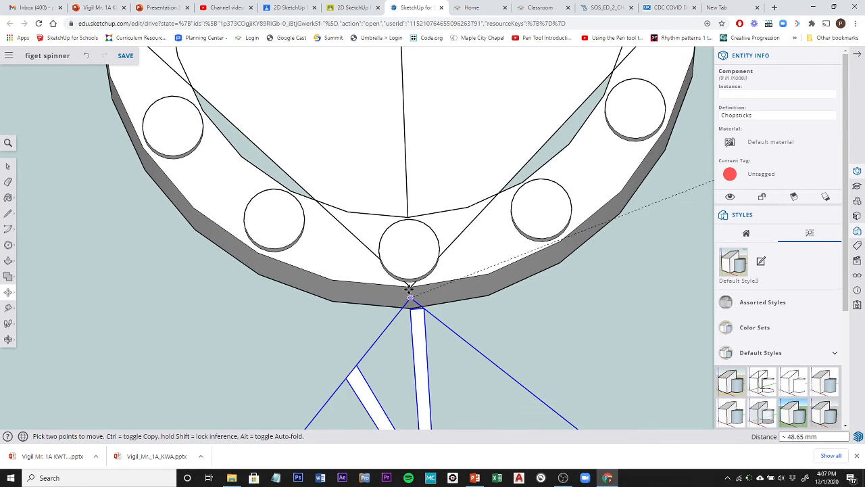
{"action": "left_click", "coordinate": [410, 285]}
{"action": "scroll", "coordinate": [575, 293], "scroll_direction": "down", "scroll_amount": 10}
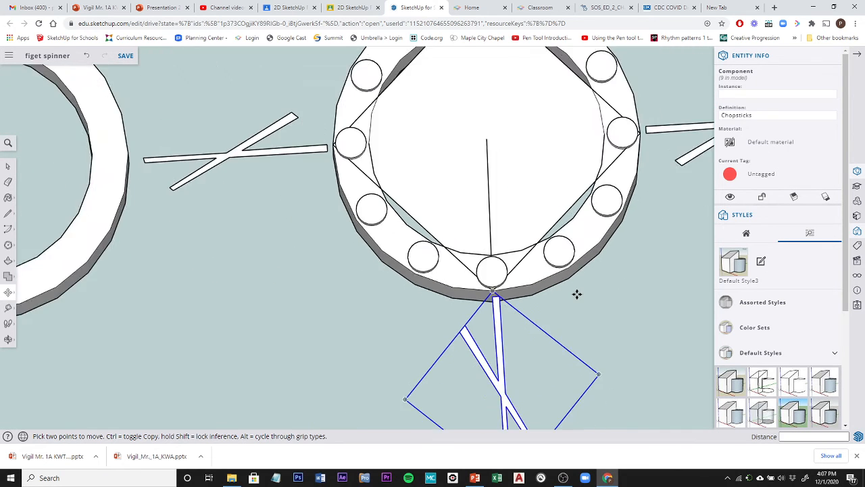
{"action": "scroll", "coordinate": [577, 293], "scroll_direction": "down", "scroll_amount": 2}
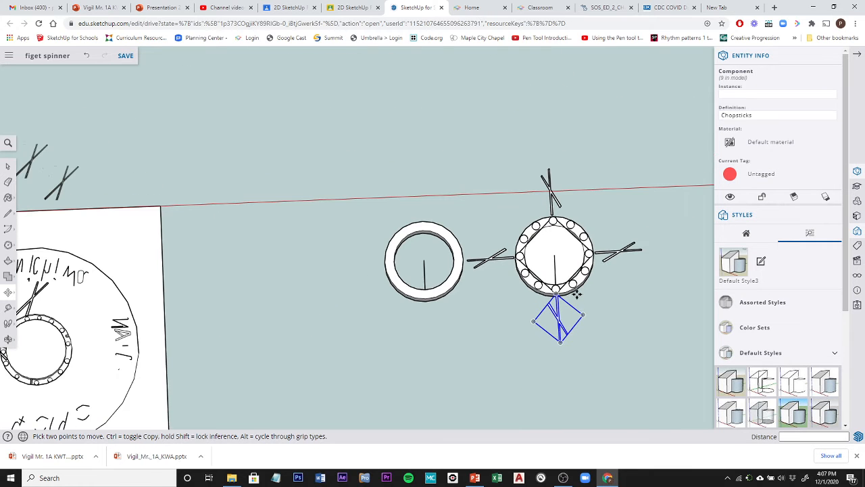
Try to move the Chopsticks farthest from the red axis 3 mm along the green axis toward the studded ring
{"action": "middle_click_drag", "start_coordinate": [608, 139], "coordinate": [577, 407]}
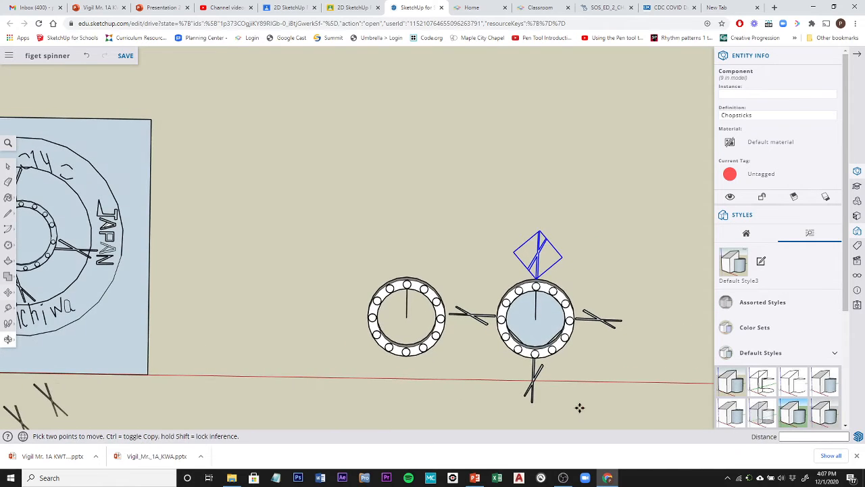
{"action": "scroll", "coordinate": [563, 396], "scroll_direction": "up", "scroll_amount": 3}
{"action": "scroll", "coordinate": [563, 396], "scroll_direction": "up", "scroll_amount": 3}
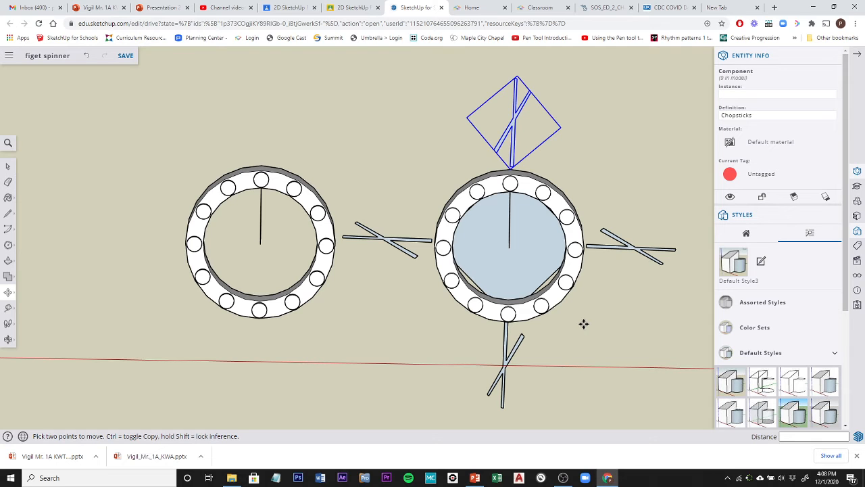
{"action": "middle_click_drag", "start_coordinate": [575, 372], "coordinate": [575, 297]}
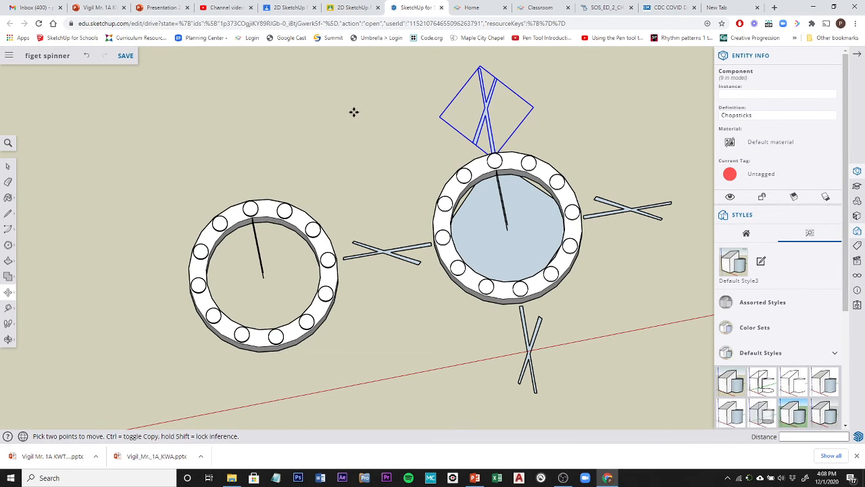
{"action": "key", "text": "Escape"}
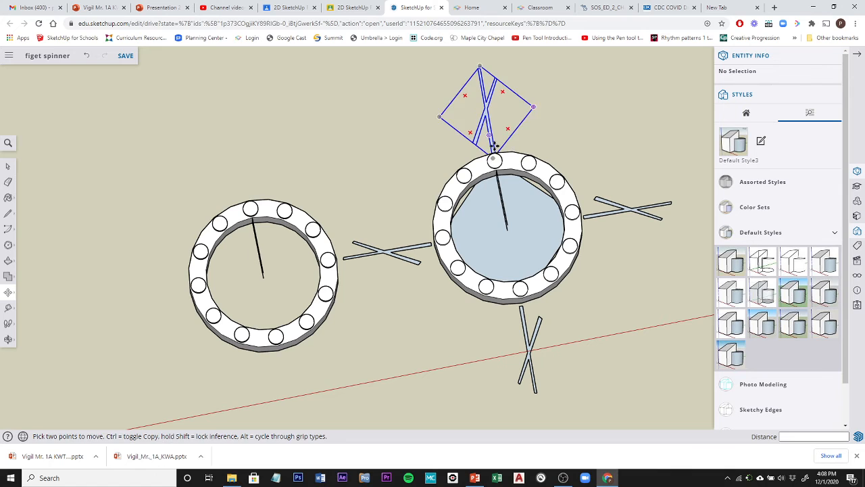
{"action": "left_click", "coordinate": [487, 131]}
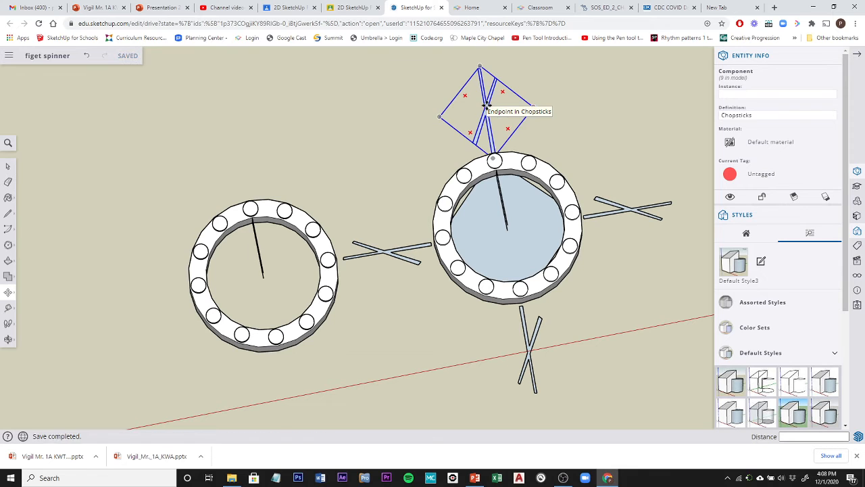
{"action": "left_click", "coordinate": [484, 105]}
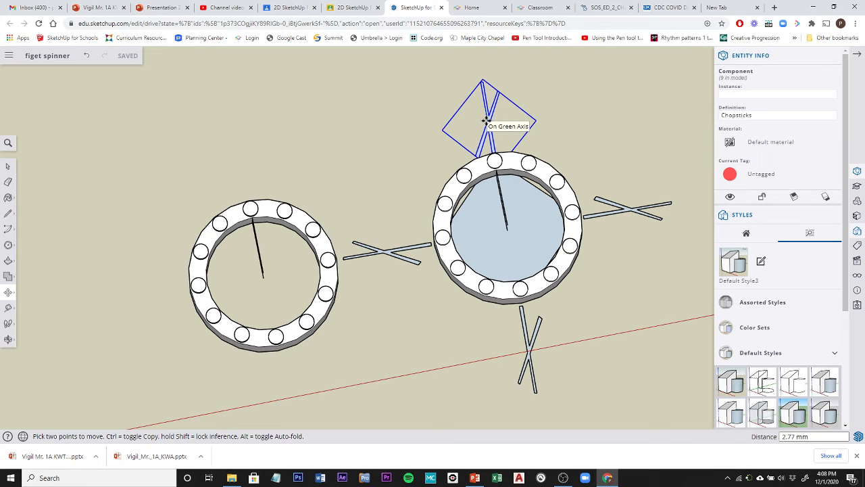
{"action": "key", "text": "Return"}
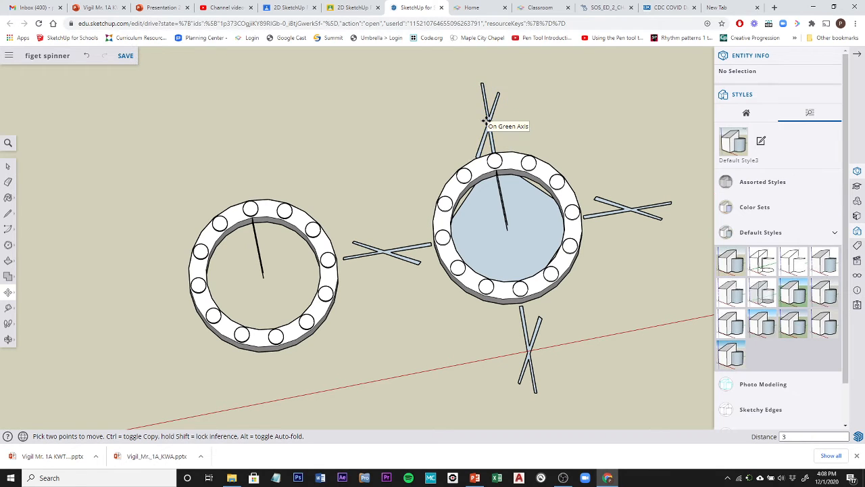
Try to move the Chopsticks crossing the red axis 3 mm along the green axis toward the studded ring
{"action": "left_click", "coordinate": [529, 350]}
{"action": "left_click", "coordinate": [529, 350]}
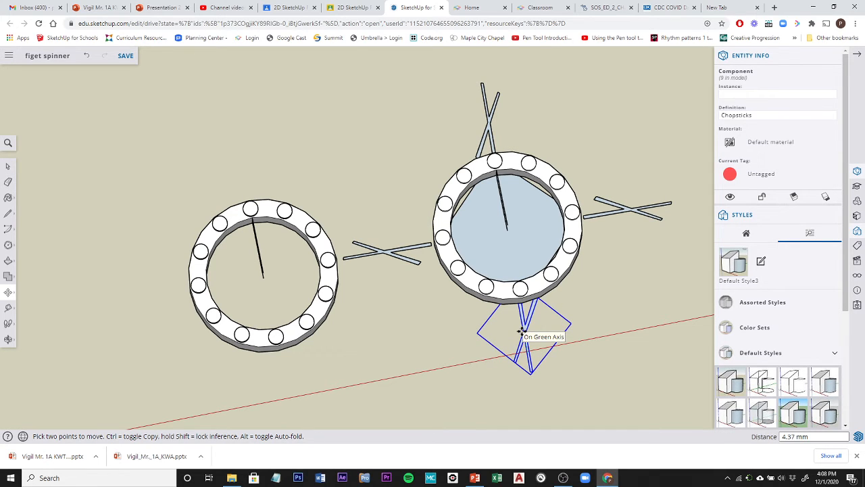
{"action": "left_click", "coordinate": [522, 331]}
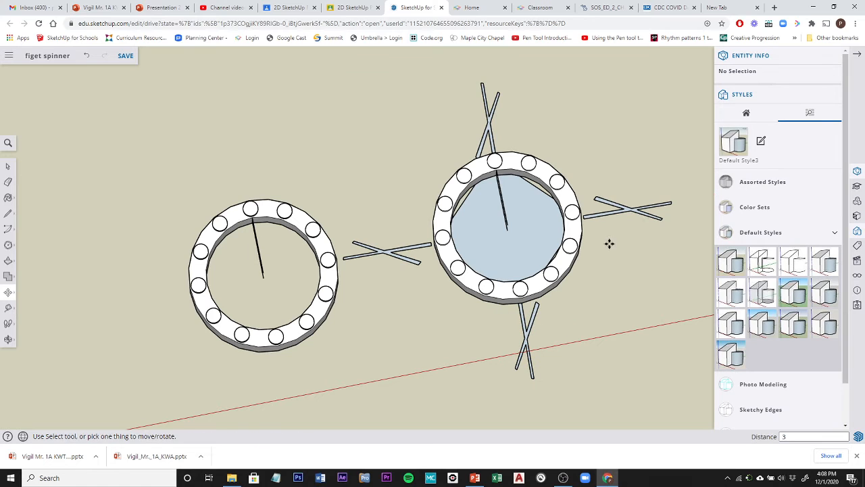
Try to move the two Chopsticks on opposite sides of the studded ring 3 mm inward along the red axis
{"action": "left_click", "coordinate": [635, 211]}
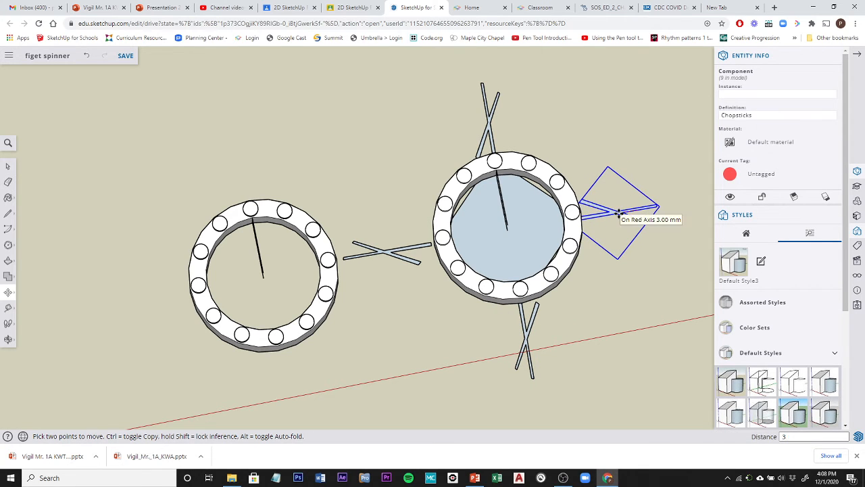
{"action": "key", "text": "Return"}
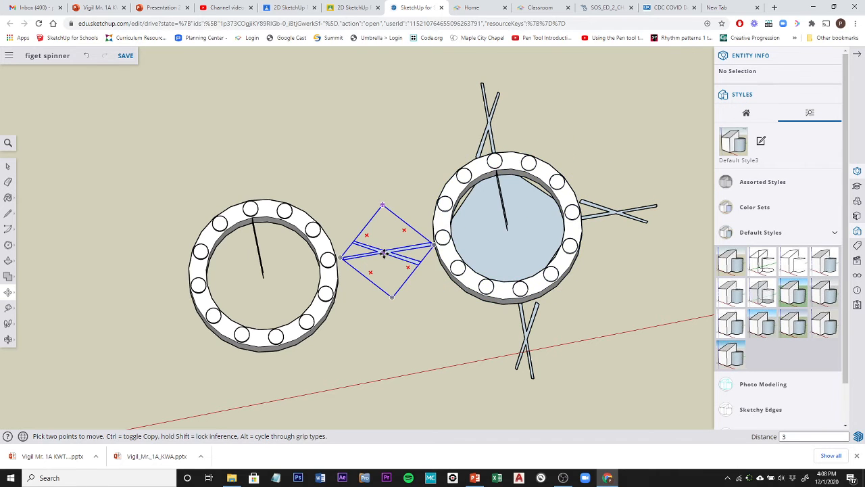
{"action": "left_click", "coordinate": [383, 253]}
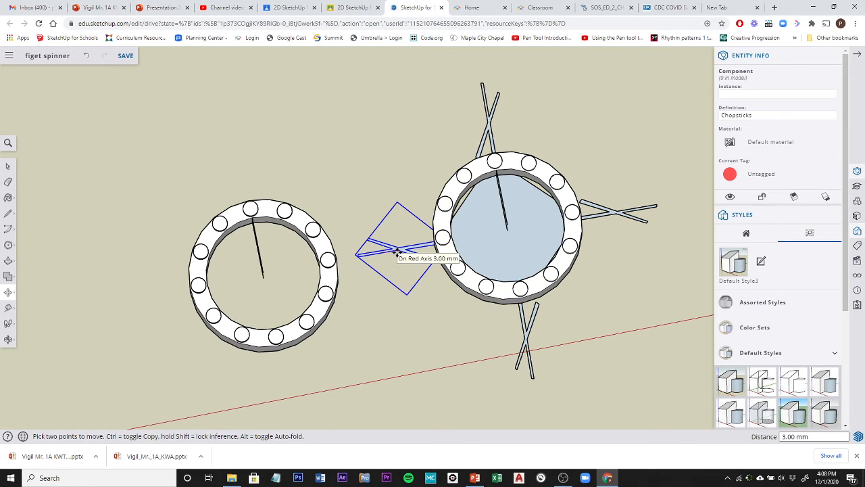
{"action": "type", "text": "3"}
{"action": "key", "text": "Return"}
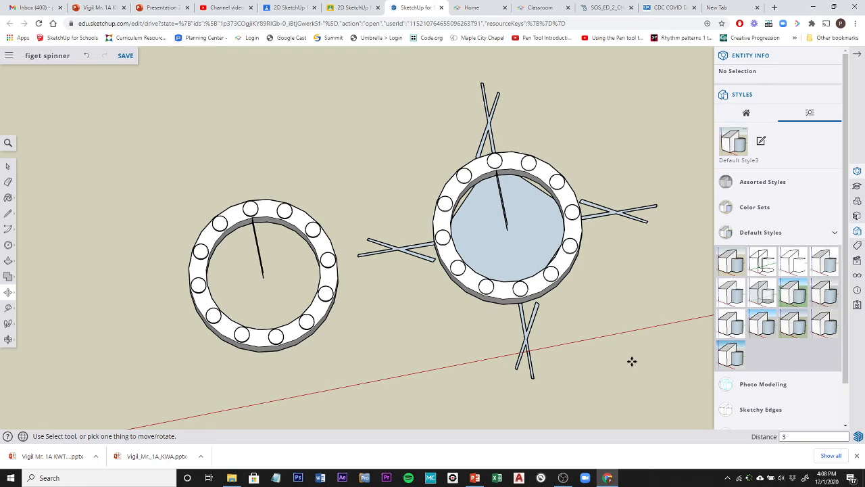
Examine from below and above how the four Chopsticks meet the studded ring's outer wall
{"action": "middle_click_drag", "start_coordinate": [626, 381], "coordinate": [509, 125]}
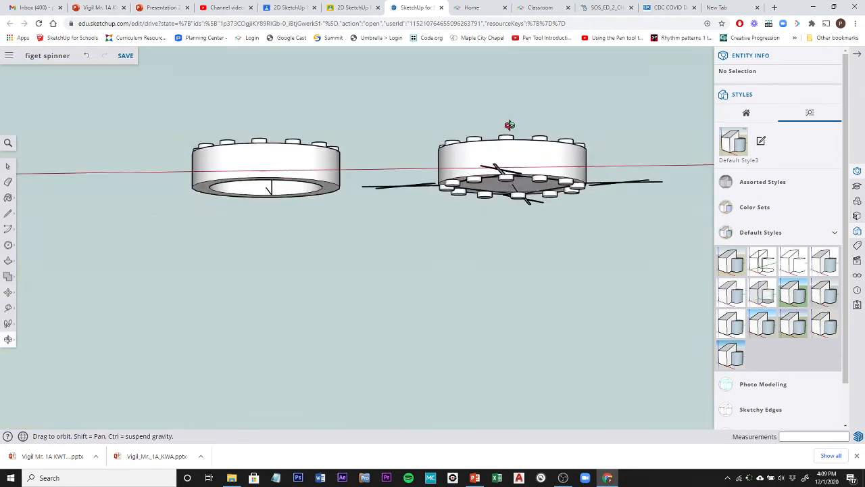
{"action": "middle_click_drag", "start_coordinate": [484, 267], "coordinate": [493, 128]}
{"action": "scroll", "coordinate": [501, 124], "scroll_direction": "up", "scroll_amount": 5}
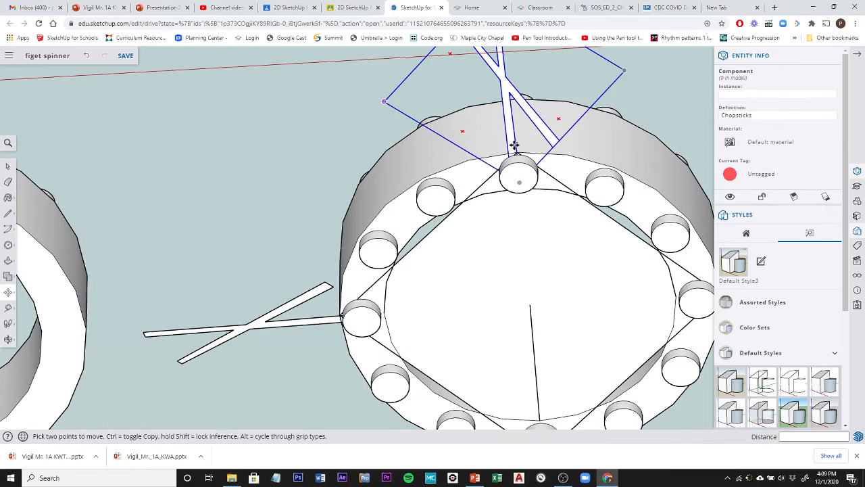
{"action": "scroll", "coordinate": [314, 122], "scroll_direction": "down", "scroll_amount": 1}
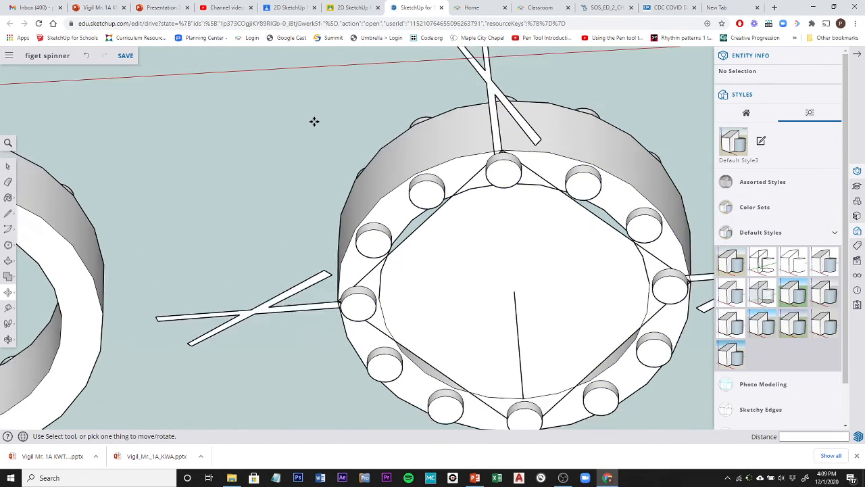
{"action": "scroll", "coordinate": [314, 122], "scroll_direction": "down", "scroll_amount": 3}
{"action": "middle_click_drag", "start_coordinate": [360, 79], "coordinate": [414, 186]}
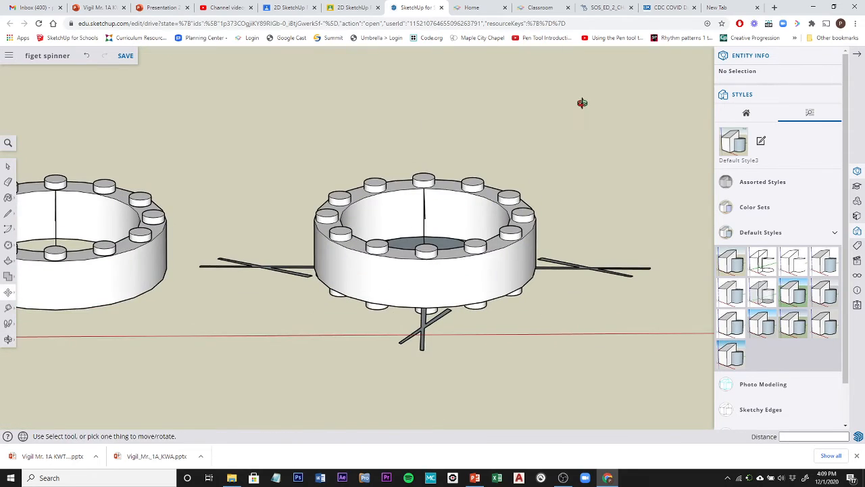
{"action": "middle_click_drag", "start_coordinate": [581, 101], "coordinate": [585, 253]}
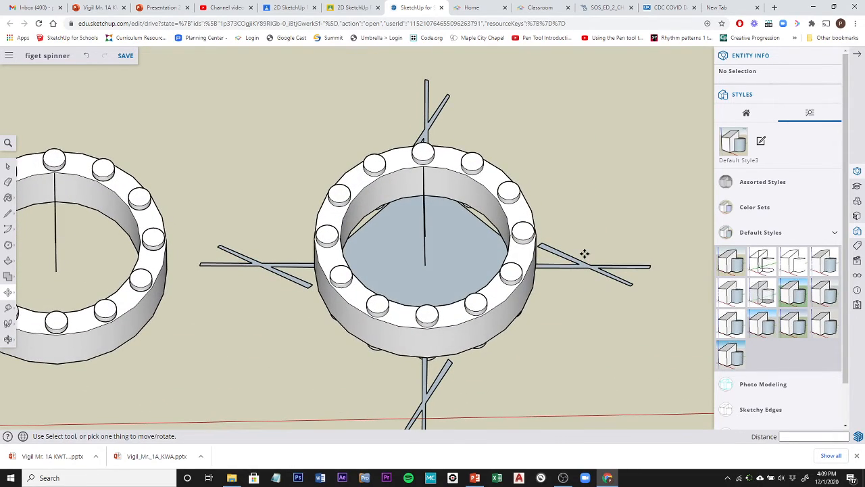
{"action": "scroll", "coordinate": [587, 306], "scroll_direction": "up", "scroll_amount": 2}
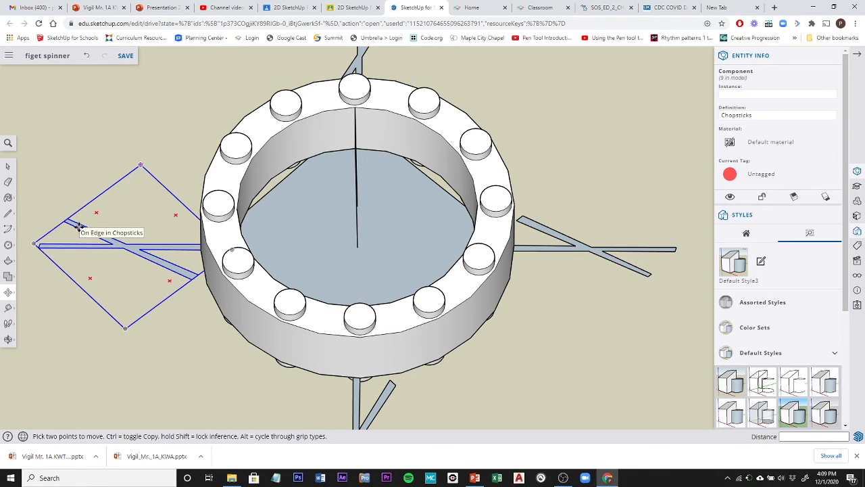
Measure the width of a stick in the Chopsticks between the two rings with the Tape Measure
{"action": "left_click", "coordinate": [8, 310]}
{"action": "scroll", "coordinate": [126, 293], "scroll_direction": "up", "scroll_amount": 5}
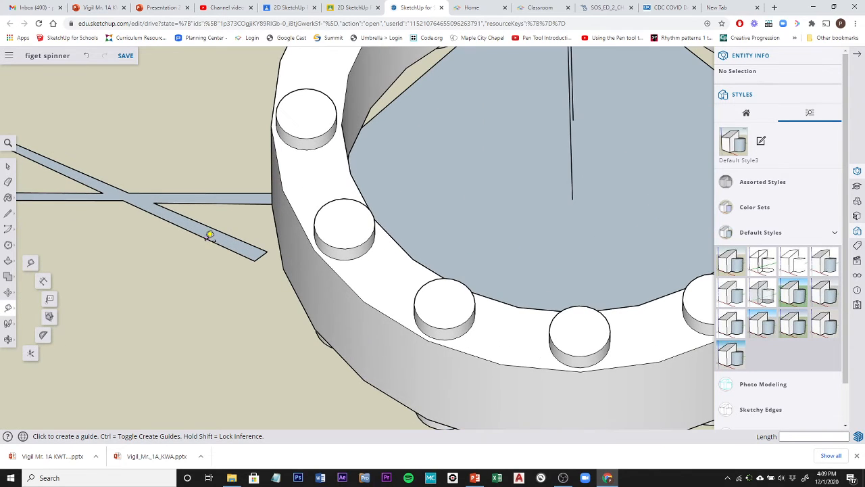
{"action": "left_click", "coordinate": [209, 238]}
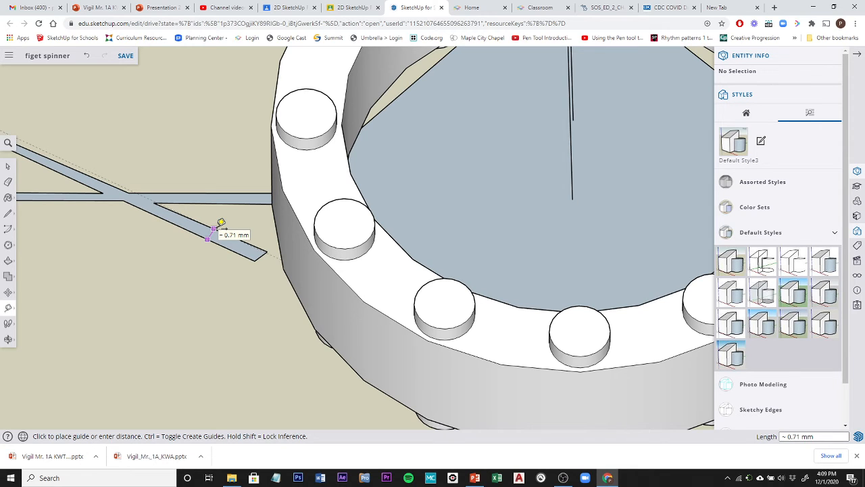
{"action": "scroll", "coordinate": [221, 223], "scroll_direction": "down", "scroll_amount": 3}
{"action": "scroll", "coordinate": [221, 223], "scroll_direction": "down", "scroll_amount": 4}
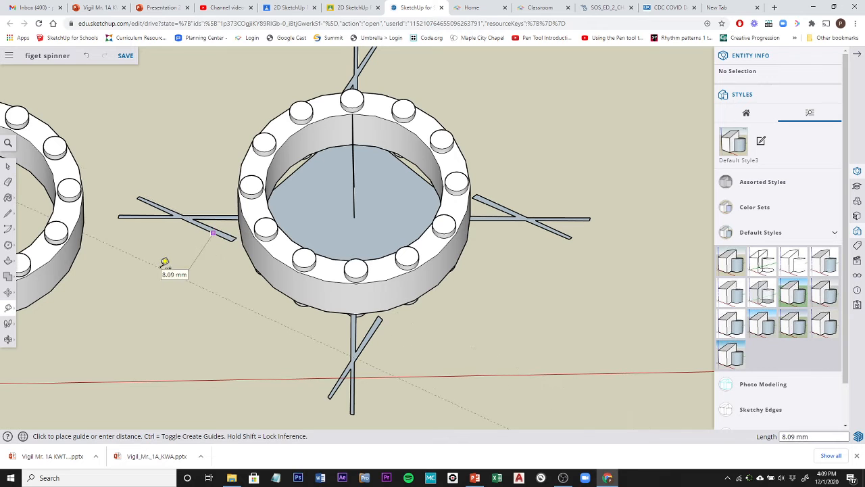
{"action": "key", "text": "Escape"}
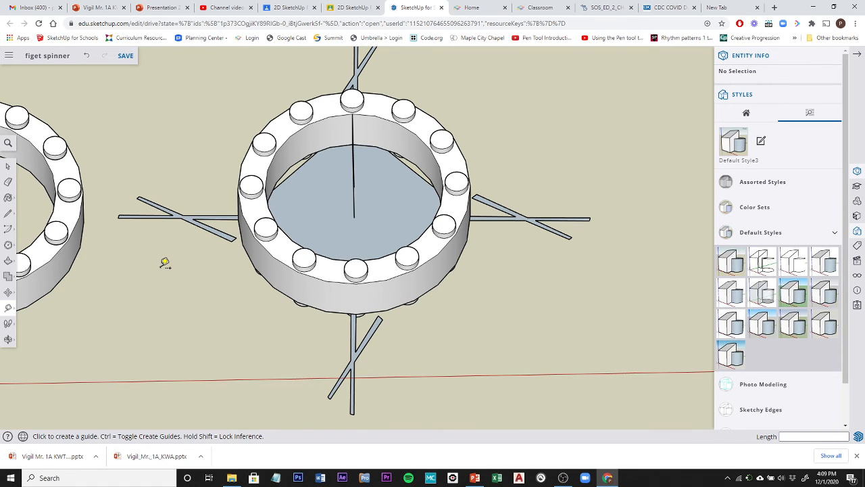
Undo the four 3 mm moves that shifted the Chopsticks into the studded ring
{"action": "scroll", "coordinate": [165, 262], "scroll_direction": "down", "scroll_amount": 3}
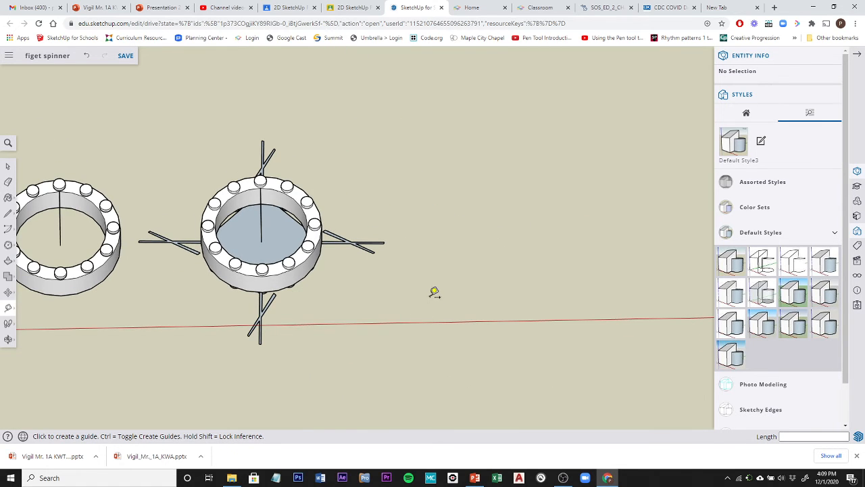
{"action": "middle_click_drag", "start_coordinate": [435, 292], "coordinate": [581, 239], "text": "shift"}
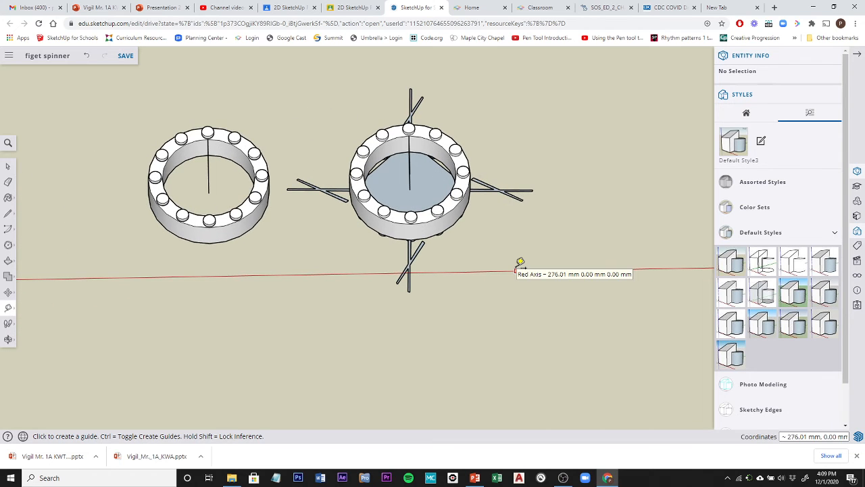
{"action": "key", "text": "ctrl+z"}
{"action": "key", "text": "ctrl+z"}
{"action": "key", "text": "ctrl+z"}
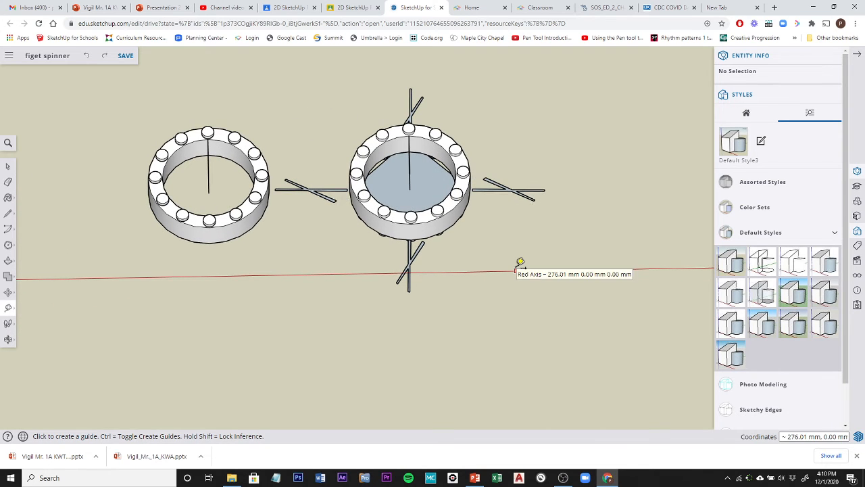
{"action": "key", "text": "ctrl+z"}
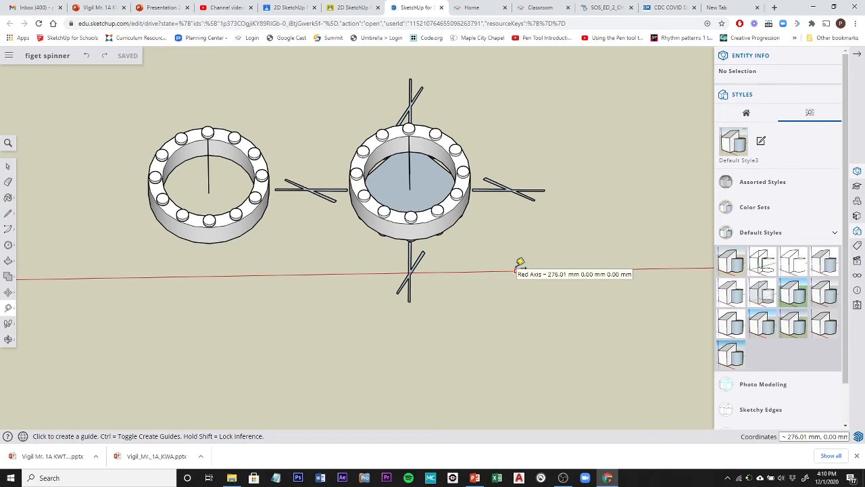
Undo the placement of three Chopsticks around the studded ring, returning them to the free area beside it
{"action": "key", "text": "ctrl+y"}
{"action": "key", "text": "ctrl+y"}
{"action": "key", "text": "ctrl+y"}
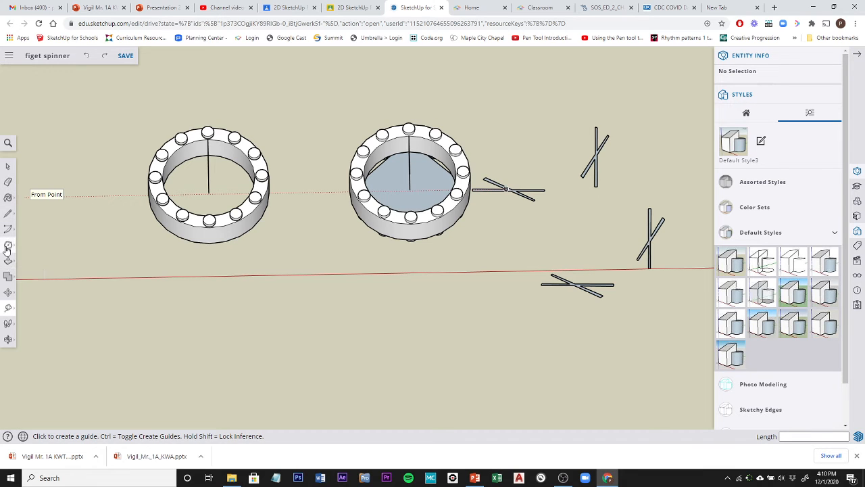
{"action": "left_click", "coordinate": [8, 292]}
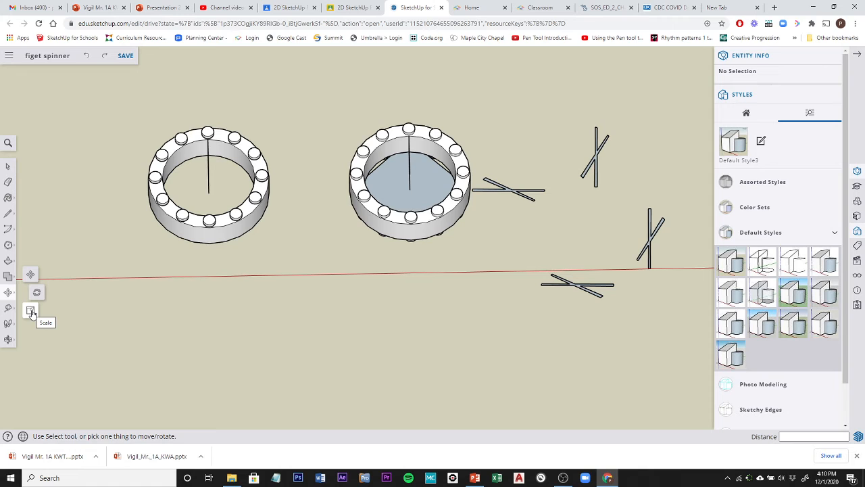
{"action": "left_click", "coordinate": [8, 166]}
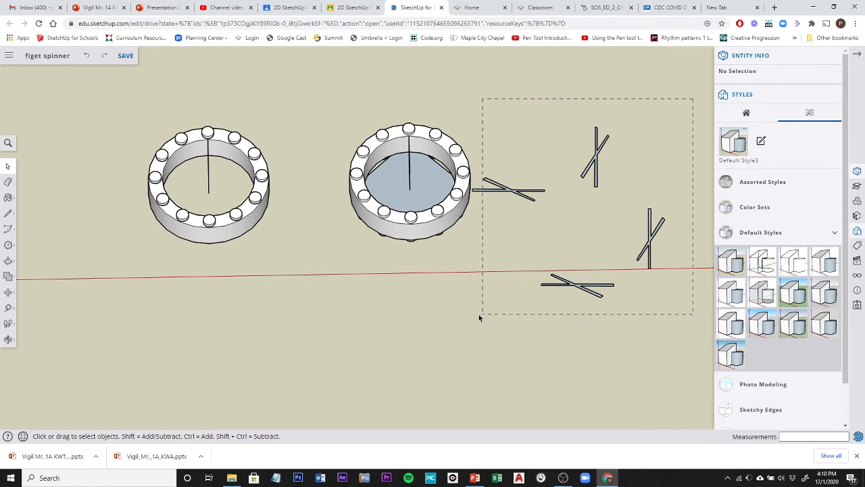
{"action": "left_click_drag", "start_coordinate": [478, 318], "coordinate": [477, 313]}
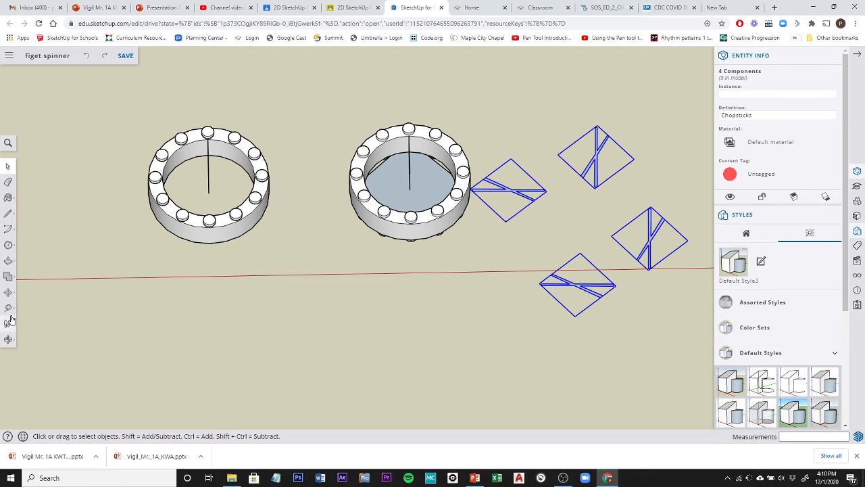
{"action": "left_click", "coordinate": [8, 278]}
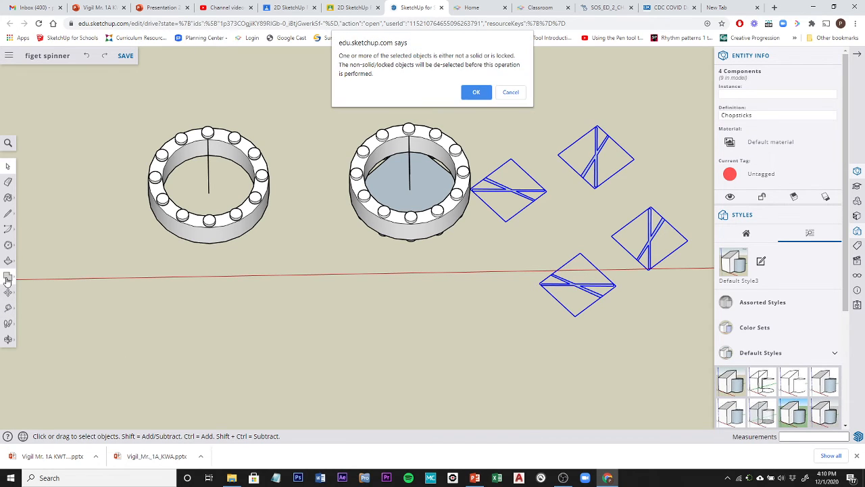
{"action": "left_click", "coordinate": [511, 93]}
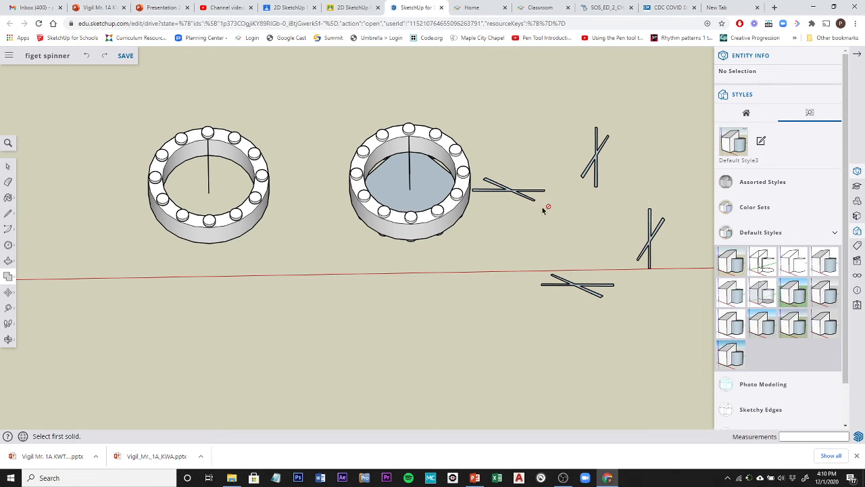
Scale the four Chopsticks uniformly by a factor of 1.5 about the opposite corner
{"action": "left_click", "coordinate": [9, 166]}
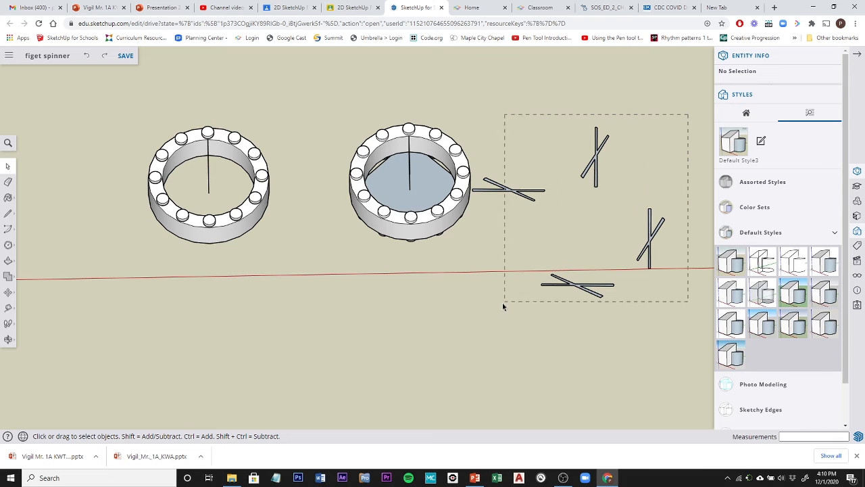
{"action": "left_click_drag", "start_coordinate": [503, 306], "coordinate": [501, 307]}
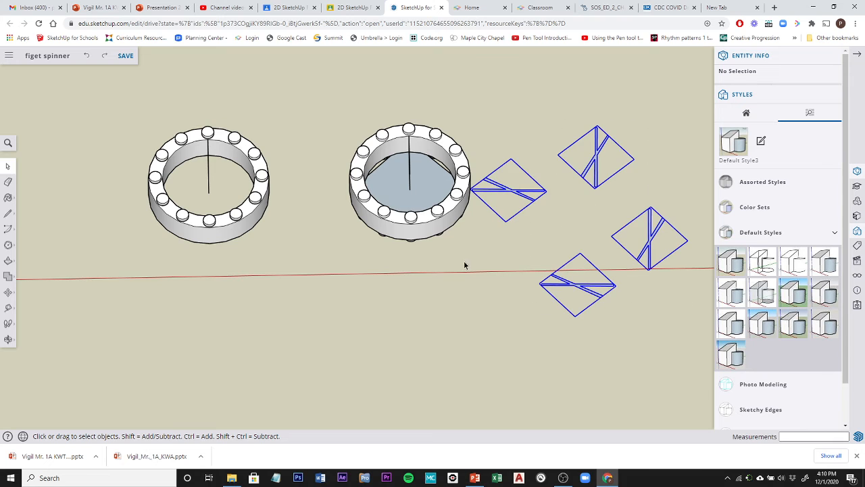
{"action": "left_click", "coordinate": [8, 294]}
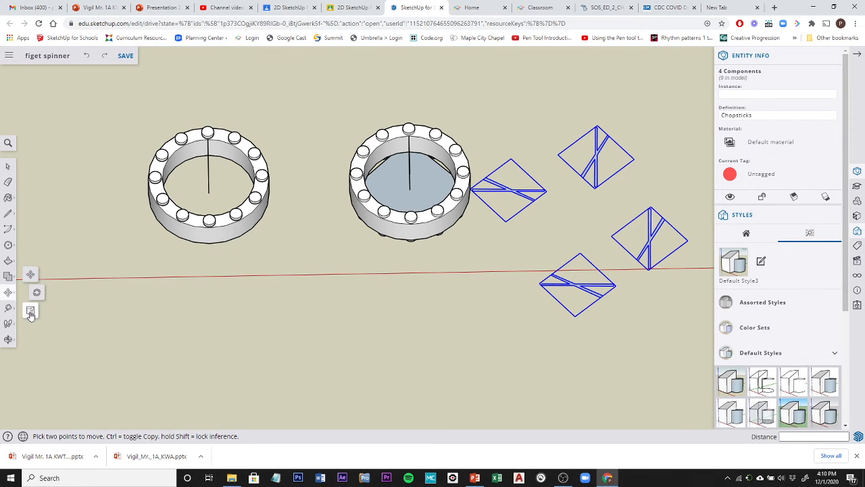
{"action": "left_click", "coordinate": [31, 312]}
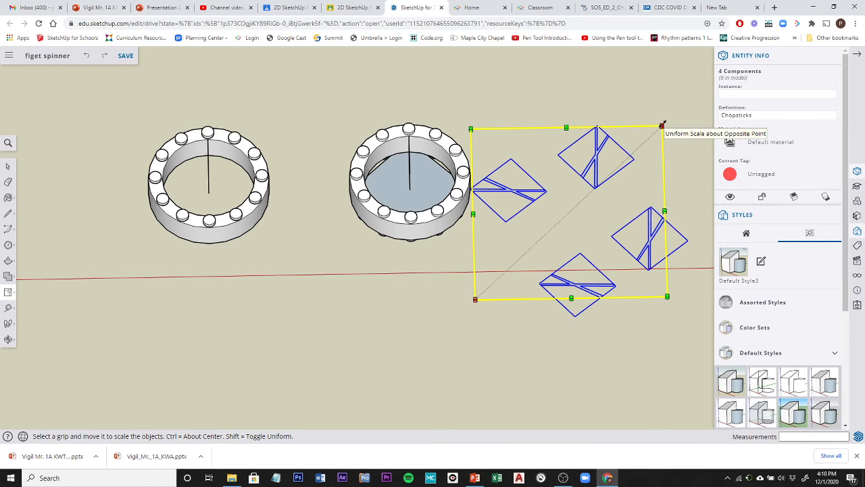
{"action": "left_click_drag", "start_coordinate": [663, 125], "coordinate": [696, 94]}
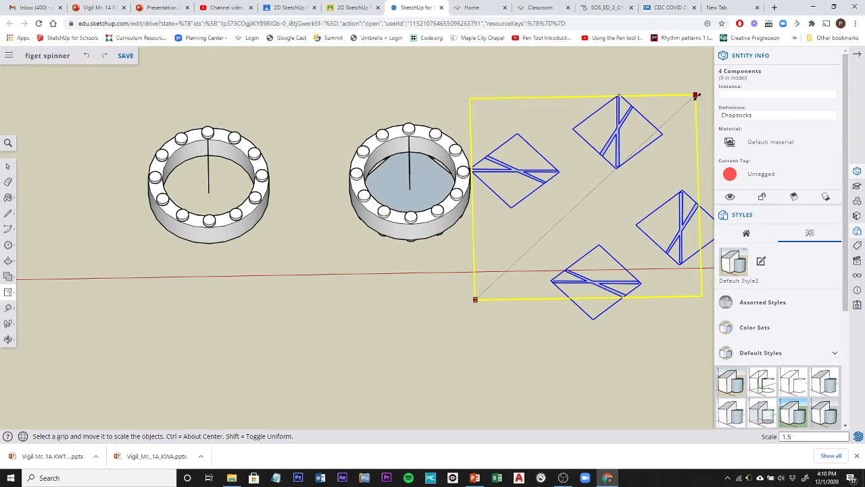
{"action": "key", "text": "Return"}
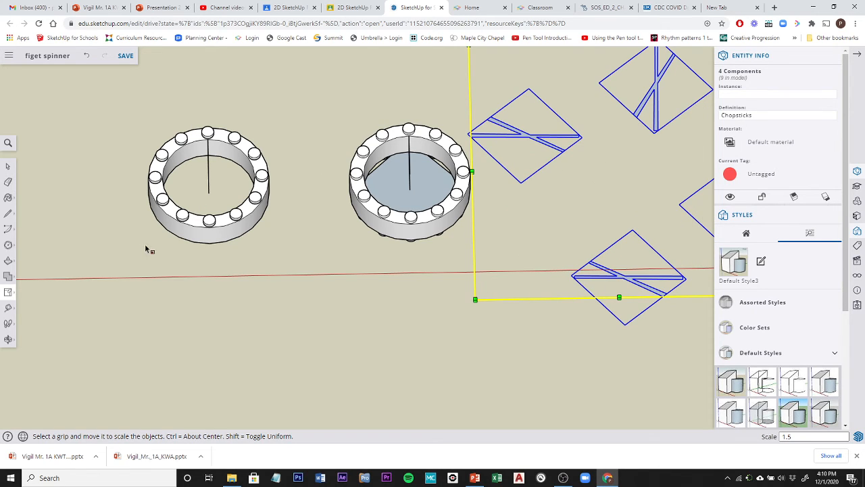
Measure the narrow end of the horizontal stick in the Chopsticks nearest the red axis with the Tape Measure
{"action": "left_click", "coordinate": [9, 308]}
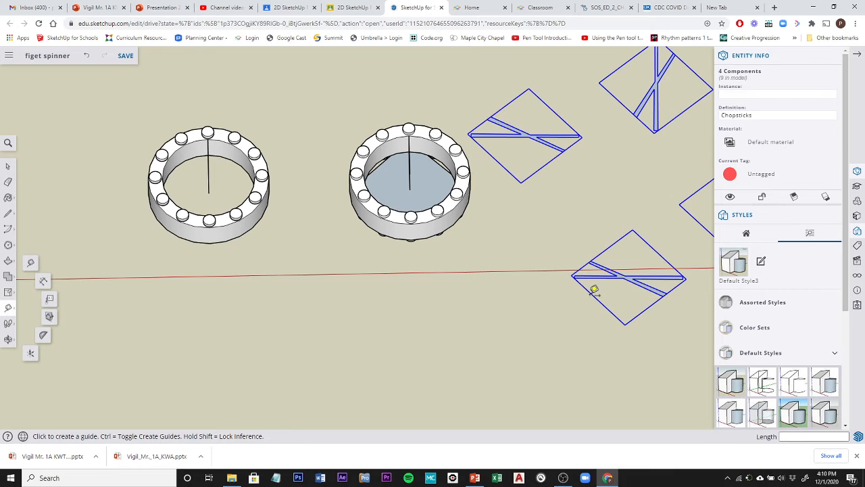
{"action": "scroll", "coordinate": [593, 287], "scroll_direction": "up", "scroll_amount": 2}
{"action": "scroll", "coordinate": [594, 283], "scroll_direction": "up", "scroll_amount": 2}
{"action": "scroll", "coordinate": [581, 256], "scroll_direction": "up", "scroll_amount": 2}
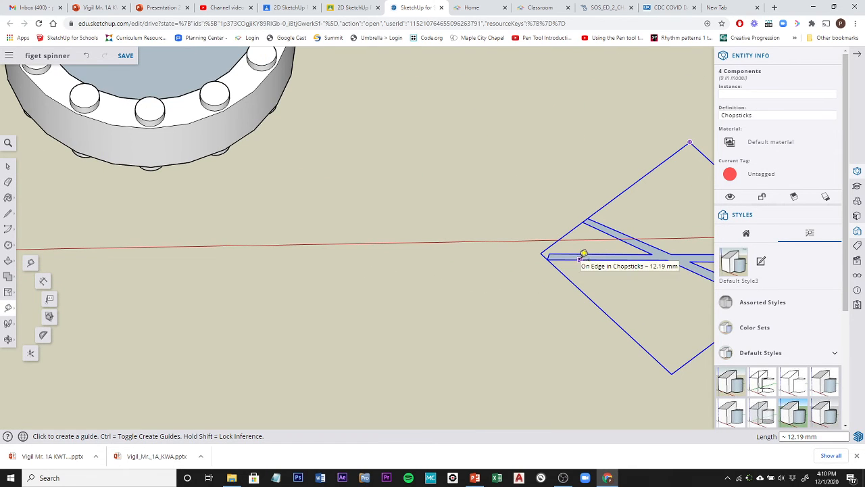
{"action": "left_click", "coordinate": [581, 256]}
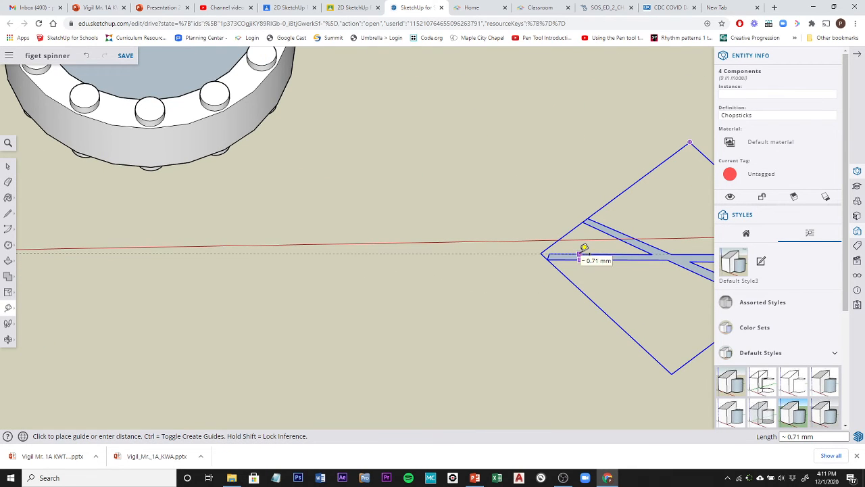
{"action": "key", "text": "Escape"}
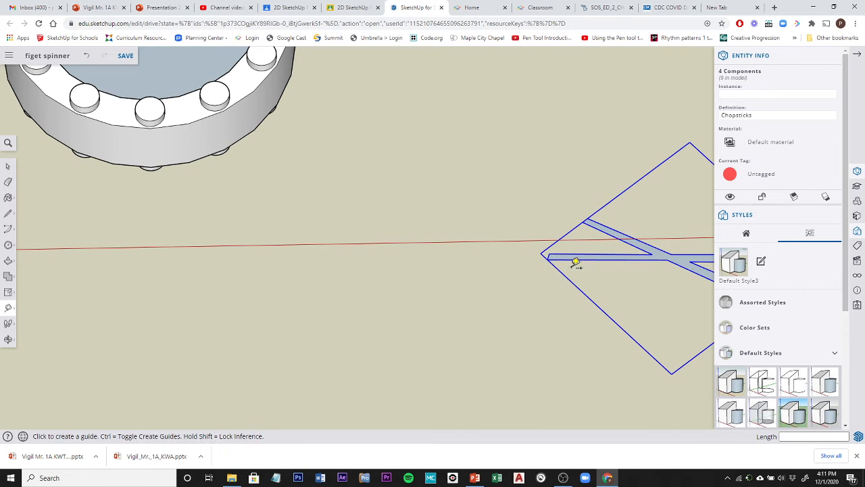
Measure the width of the diagonal stick's thicker end in the Chopsticks on the red axis
{"action": "middle_click_drag", "start_coordinate": [498, 293], "coordinate": [357, 237]}
{"action": "left_click", "coordinate": [355, 246]}
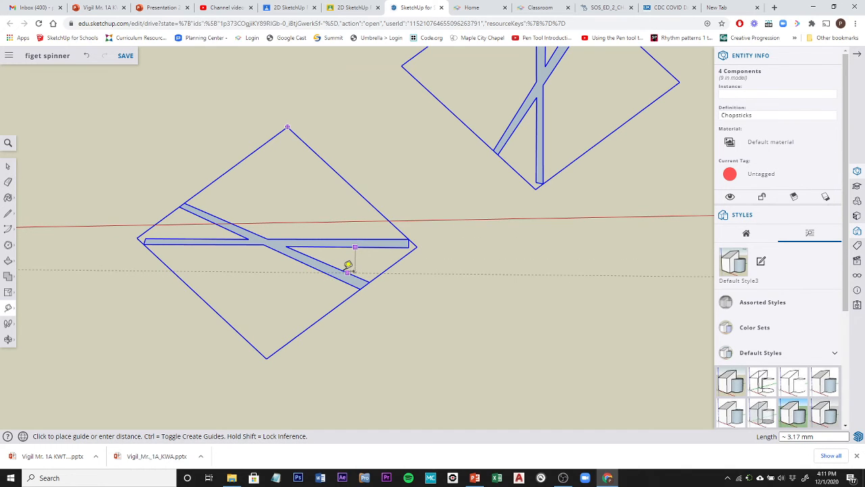
{"action": "key", "text": "Escape"}
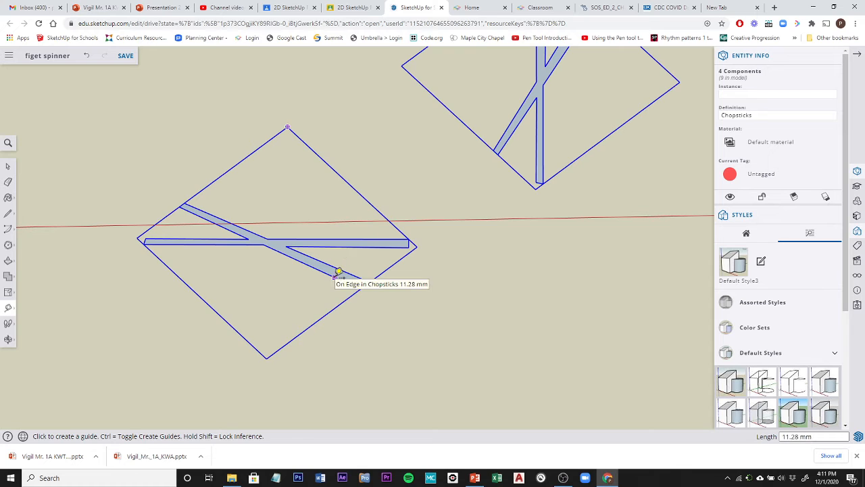
{"action": "left_click", "coordinate": [337, 273]}
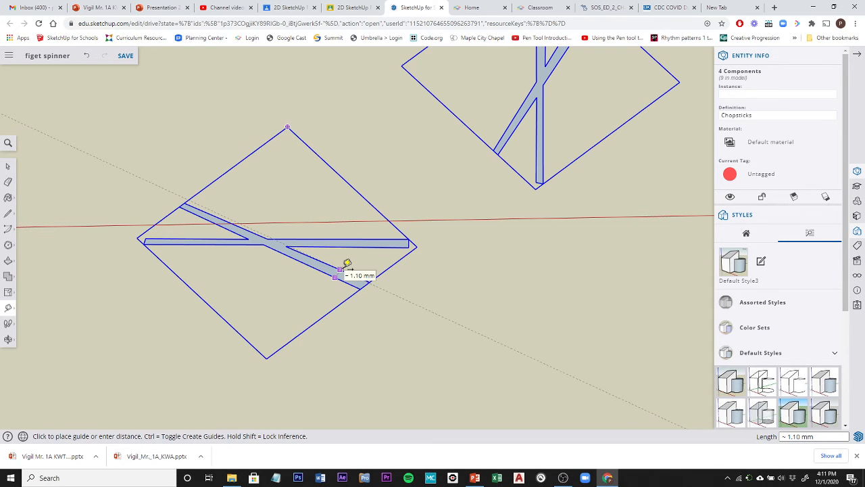
{"action": "scroll", "coordinate": [352, 262], "scroll_direction": "down", "scroll_amount": 2}
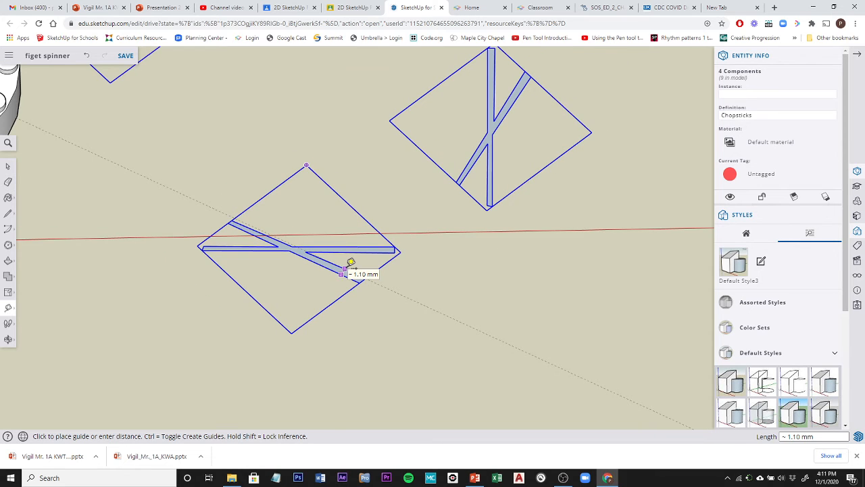
{"action": "scroll", "coordinate": [351, 261], "scroll_direction": "up", "scroll_amount": 4}
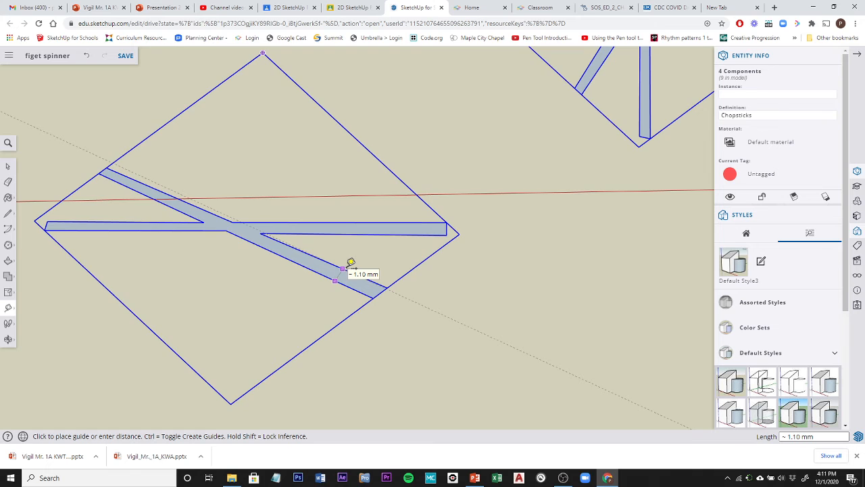
{"action": "scroll", "coordinate": [350, 262], "scroll_direction": "down", "scroll_amount": 8}
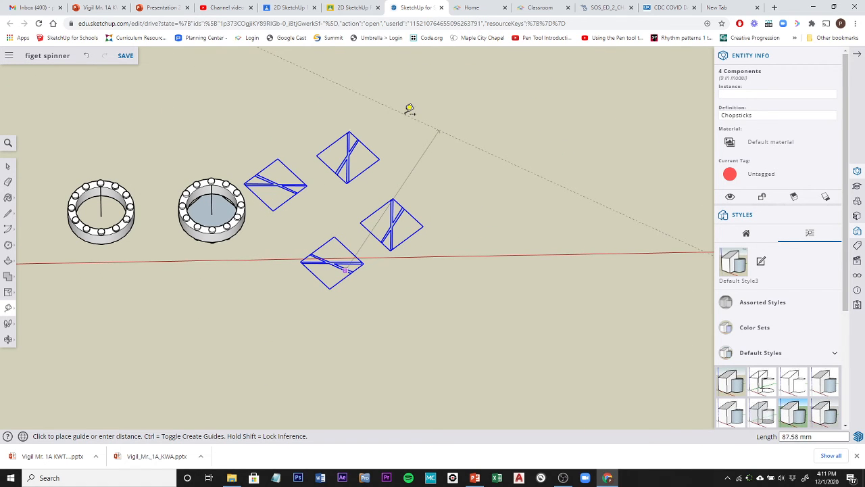
{"action": "key", "text": "Escape"}
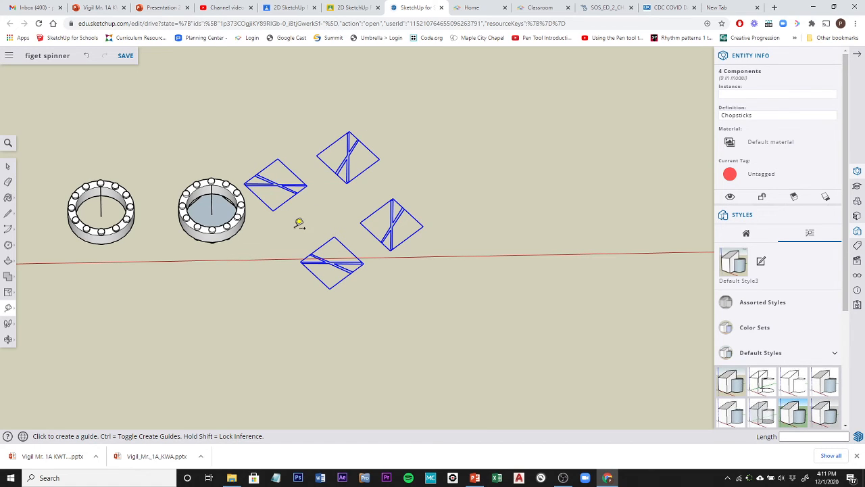
Undo the 1.5 scaling and scale the four Chopsticks uniformly by a factor of 2 about the opposite corner
{"action": "left_click", "coordinate": [8, 275]}
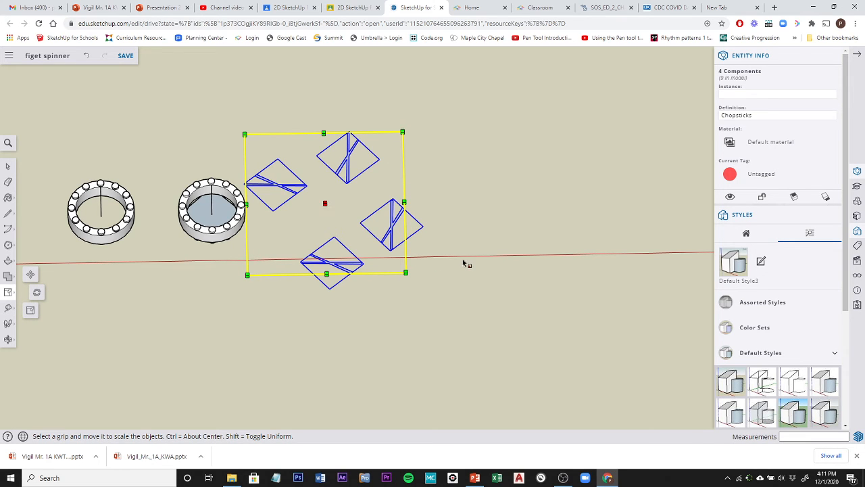
{"action": "key", "text": "ctrl+z"}
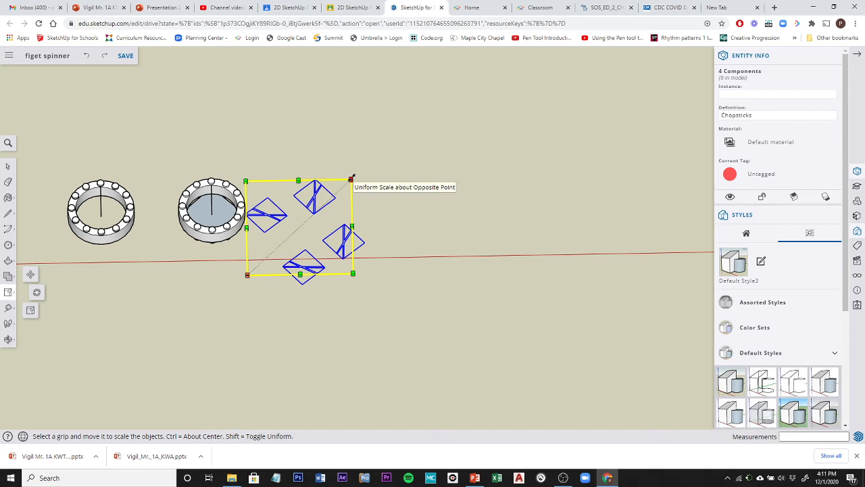
{"action": "left_click_drag", "start_coordinate": [350, 179], "coordinate": [375, 166]}
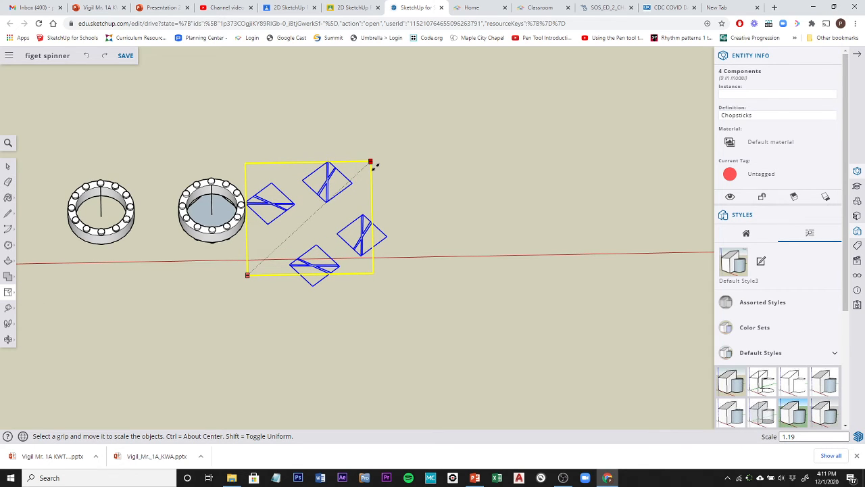
{"action": "key", "text": "Return"}
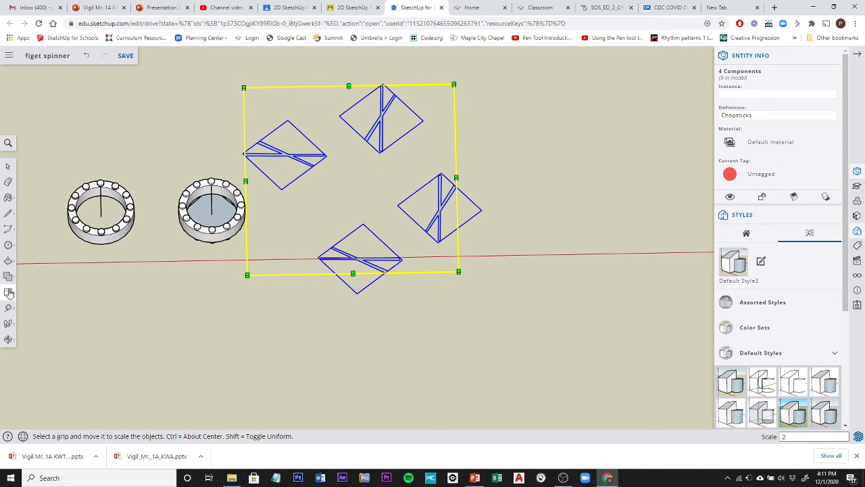
Measure the diagonal stick's width in the enlarged Chopsticks on the red axis with the Tape Measure
{"action": "left_click", "coordinate": [29, 302]}
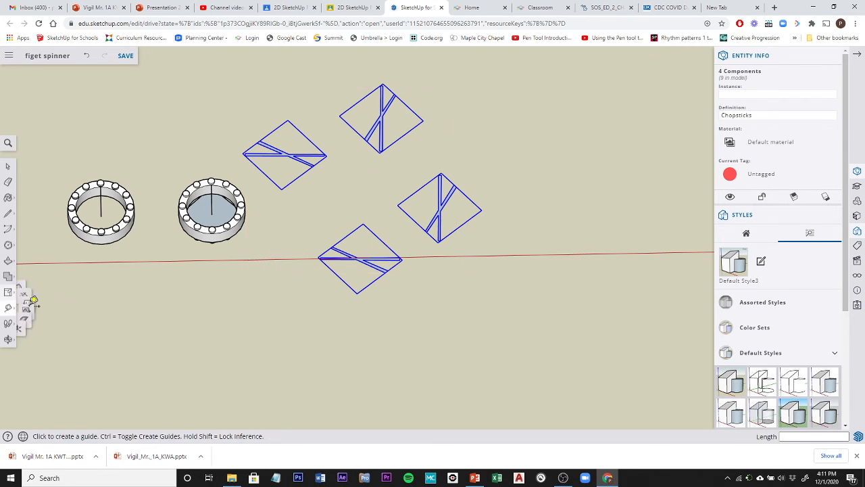
{"action": "scroll", "coordinate": [334, 284], "scroll_direction": "up", "scroll_amount": 5}
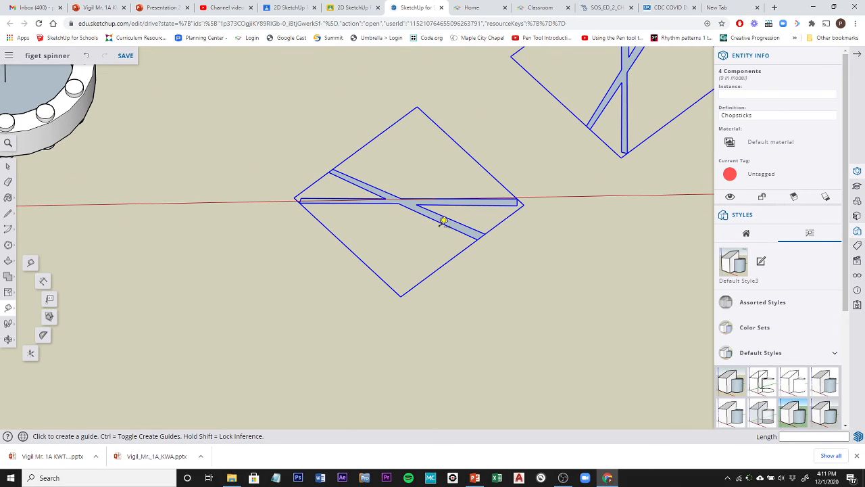
{"action": "left_click", "coordinate": [439, 219]}
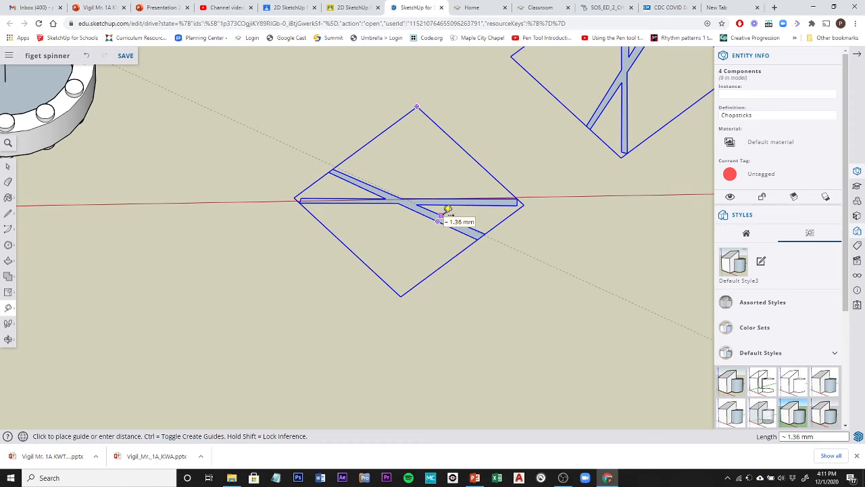
{"action": "key", "text": "Escape"}
{"action": "scroll", "coordinate": [375, 240], "scroll_direction": "down", "scroll_amount": 8}
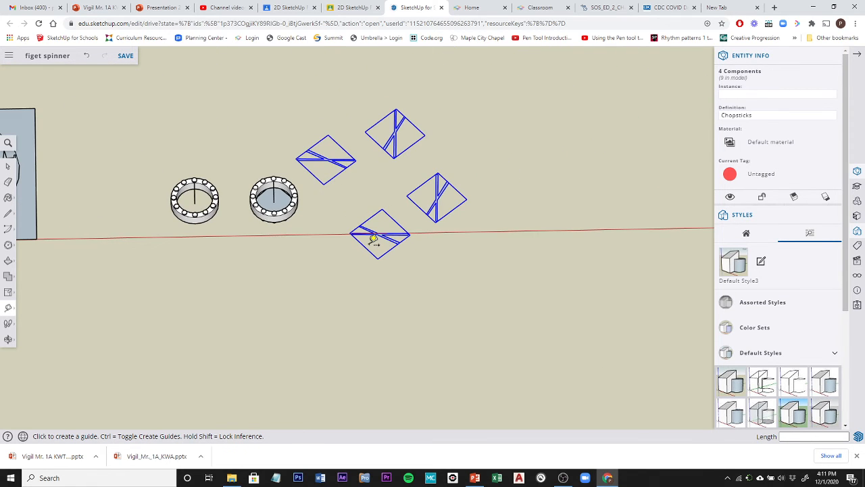
{"action": "scroll", "coordinate": [377, 244], "scroll_direction": "down", "scroll_amount": 3}
{"action": "scroll", "coordinate": [207, 277], "scroll_direction": "down", "scroll_amount": 2}
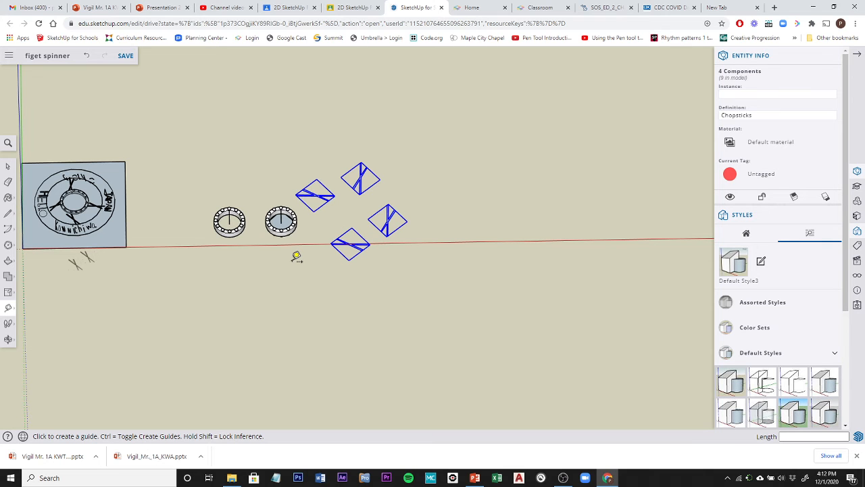
{"action": "scroll", "coordinate": [345, 196], "scroll_direction": "up", "scroll_amount": 5}
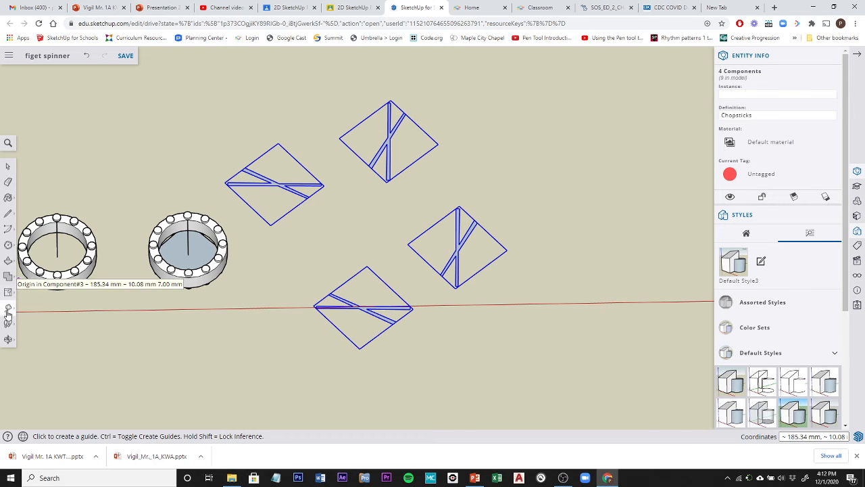
{"action": "left_click", "coordinate": [7, 167]}
{"action": "left_click", "coordinate": [149, 152]}
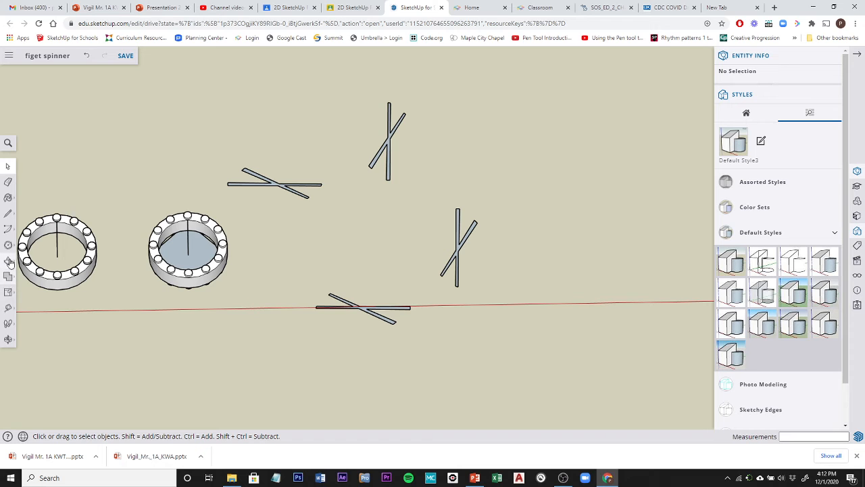
{"action": "left_click", "coordinate": [8, 291]}
{"action": "left_click", "coordinate": [30, 275]}
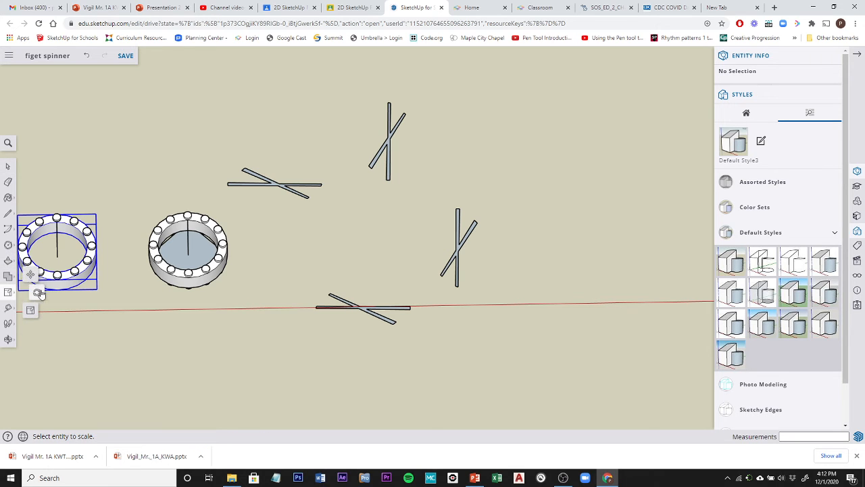
{"action": "key", "text": "m"}
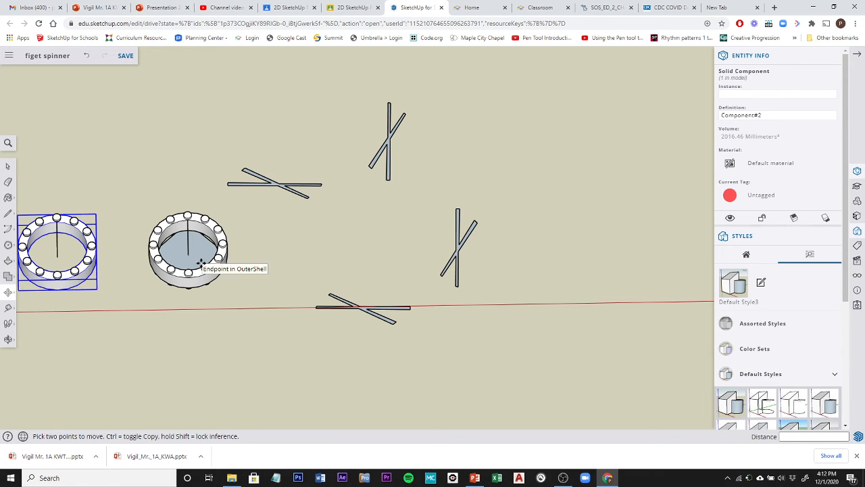
Move the Chopsticks nearest the studded ring by its ring-facing corner onto the ring's underside outer edge, in line with the ring's centre
{"action": "left_click", "coordinate": [8, 166]}
{"action": "left_click", "coordinate": [277, 189]}
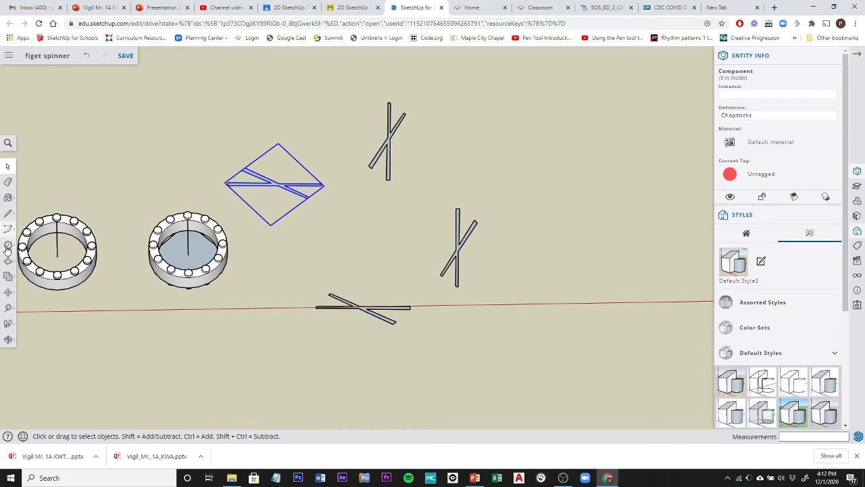
{"action": "left_click", "coordinate": [9, 296]}
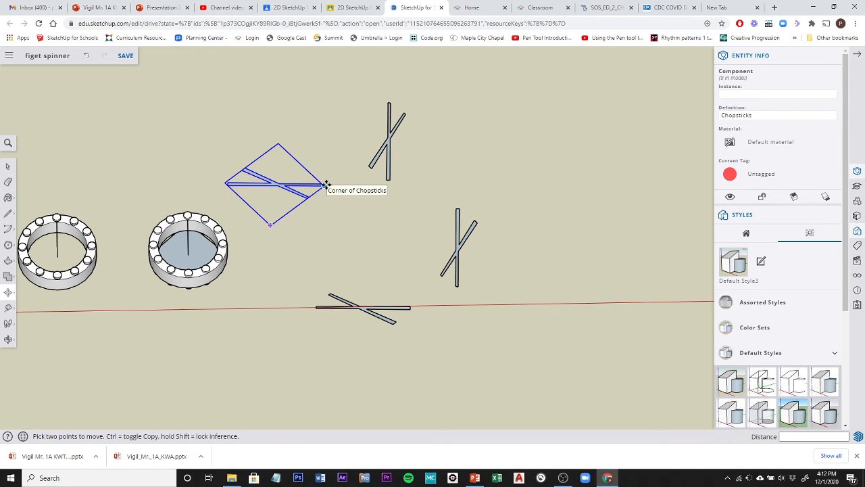
{"action": "left_click", "coordinate": [223, 179]}
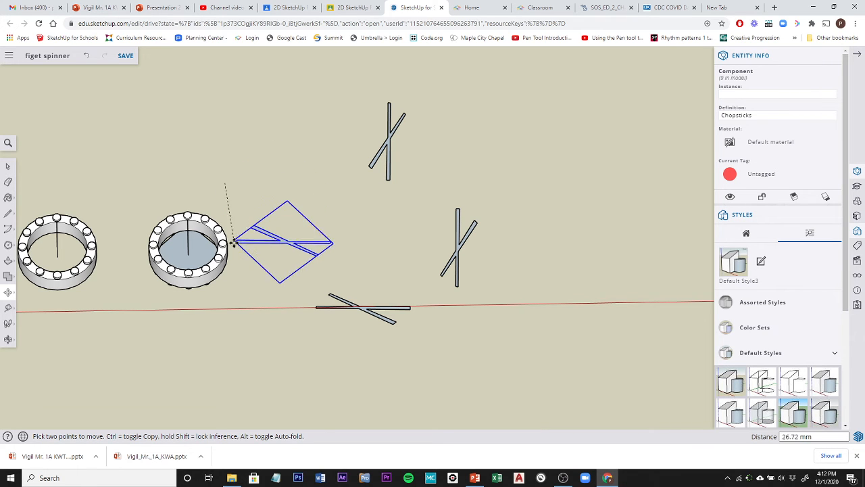
{"action": "scroll", "coordinate": [232, 246], "scroll_direction": "up", "scroll_amount": 4}
{"action": "scroll", "coordinate": [231, 255], "scroll_direction": "up", "scroll_amount": 2}
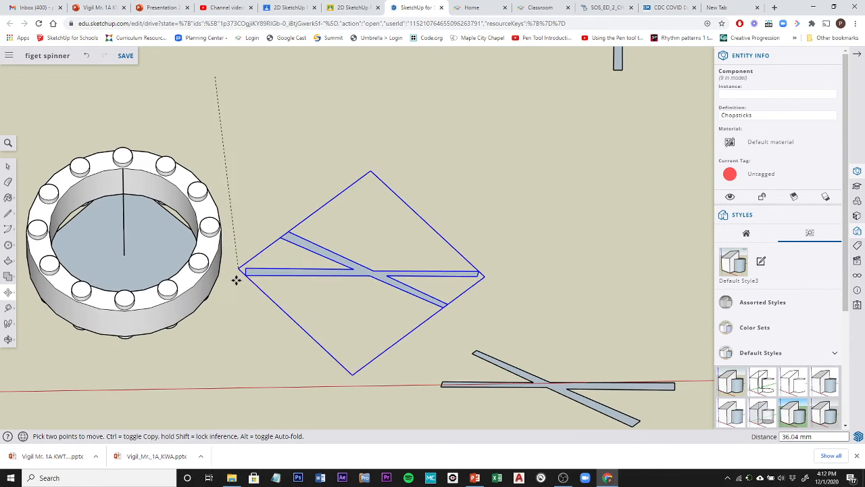
{"action": "middle_click_drag", "start_coordinate": [232, 294], "coordinate": [230, 202], "text": "shift"}
{"action": "middle_click_drag", "start_coordinate": [229, 233], "coordinate": [217, 155]}
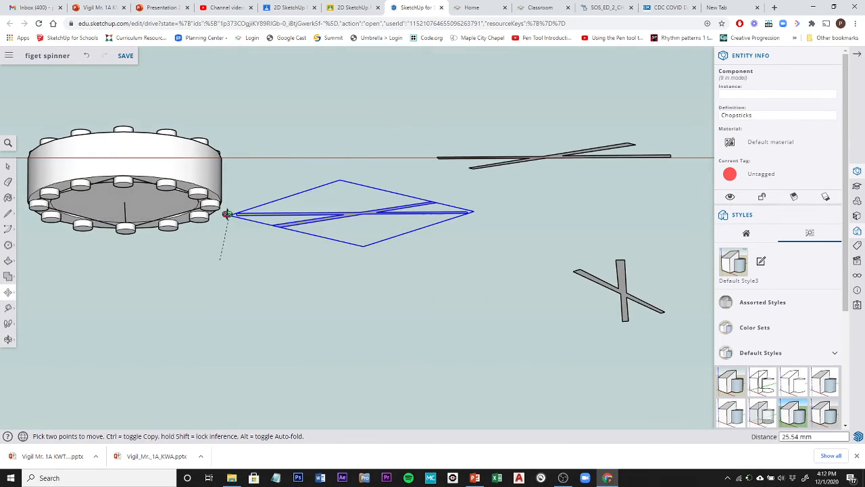
{"action": "middle_click_drag", "start_coordinate": [222, 212], "coordinate": [222, 165]}
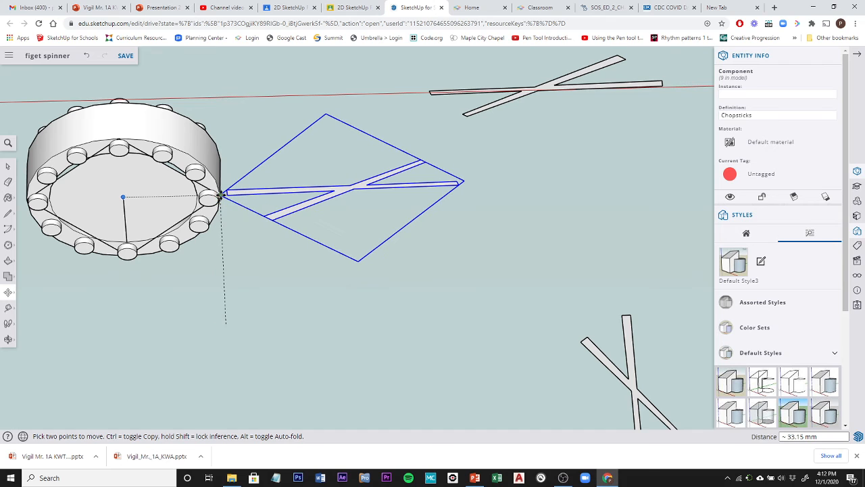
{"action": "scroll", "coordinate": [261, 166], "scroll_direction": "down", "scroll_amount": 5}
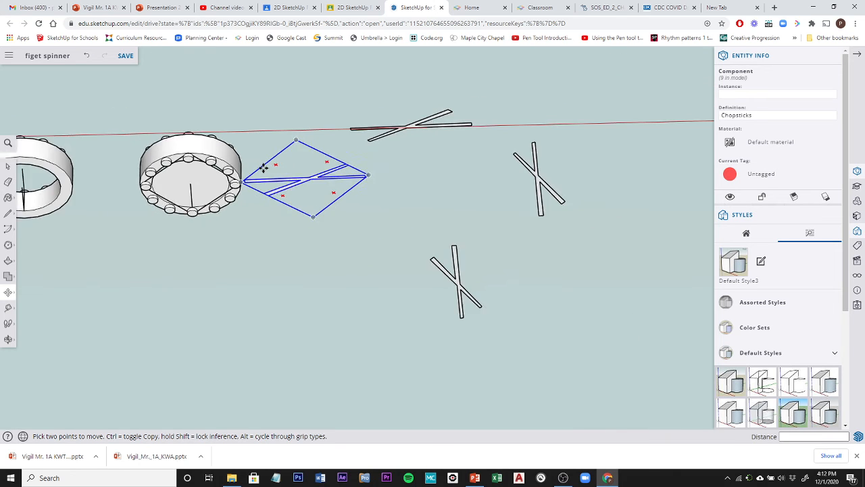
{"action": "left_click", "coordinate": [262, 168]}
{"action": "scroll", "coordinate": [355, 191], "scroll_direction": "down", "scroll_amount": 2}
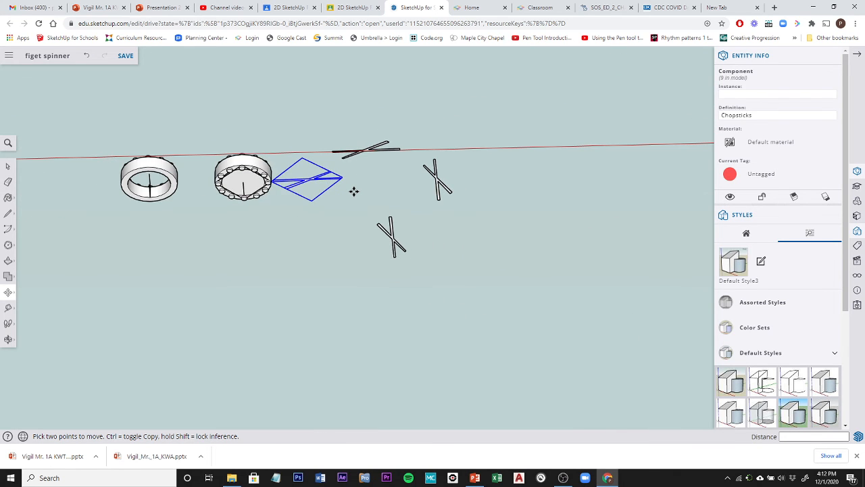
Move the Chopsticks on the red axis by its far corner onto the opposite outer edge endpoint of the studded ring's underside
{"action": "middle_click_drag", "start_coordinate": [354, 191], "coordinate": [203, 278]}
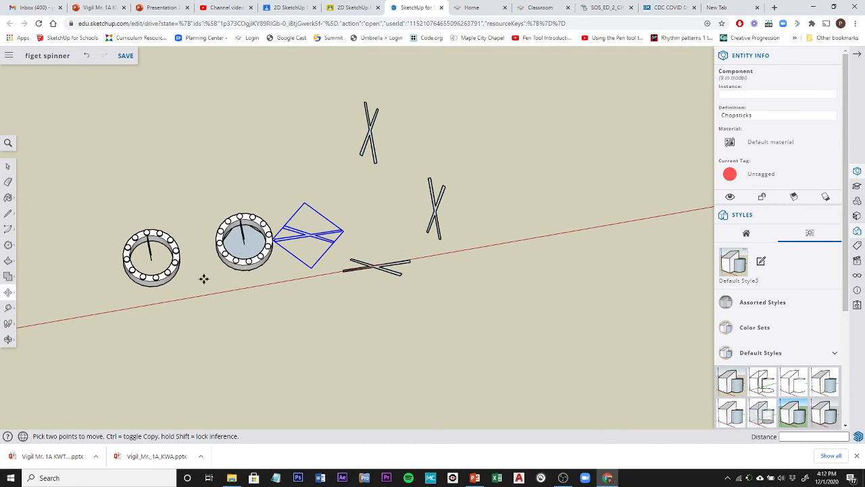
{"action": "left_click", "coordinate": [9, 165]}
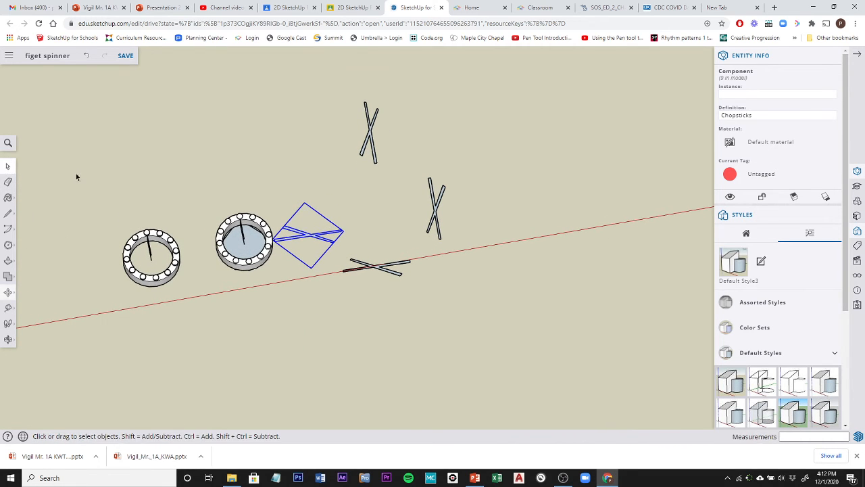
{"action": "left_click", "coordinate": [389, 271]}
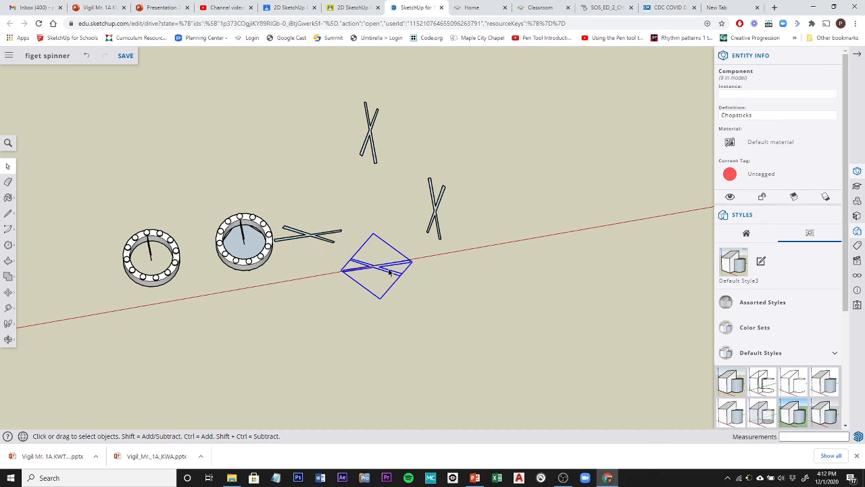
{"action": "left_click", "coordinate": [8, 291]}
{"action": "scroll", "coordinate": [410, 265], "scroll_direction": "up", "scroll_amount": 5}
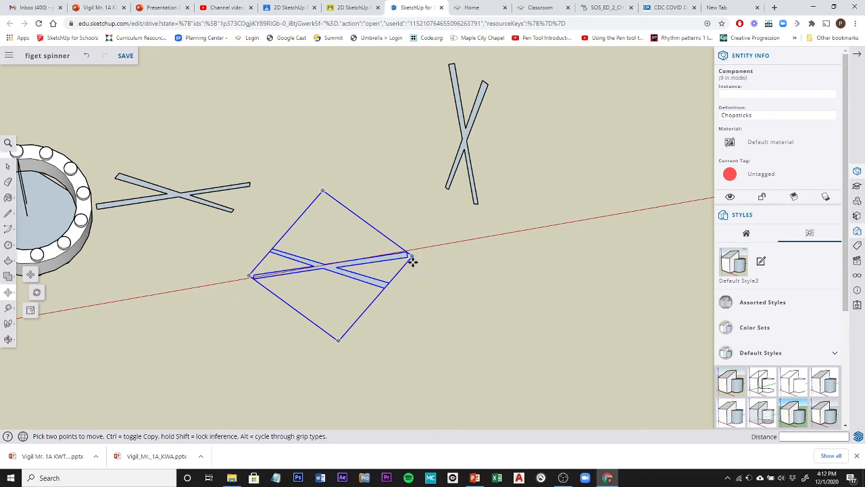
{"action": "left_click", "coordinate": [412, 256]}
{"action": "scroll", "coordinate": [161, 277], "scroll_direction": "down", "scroll_amount": 3}
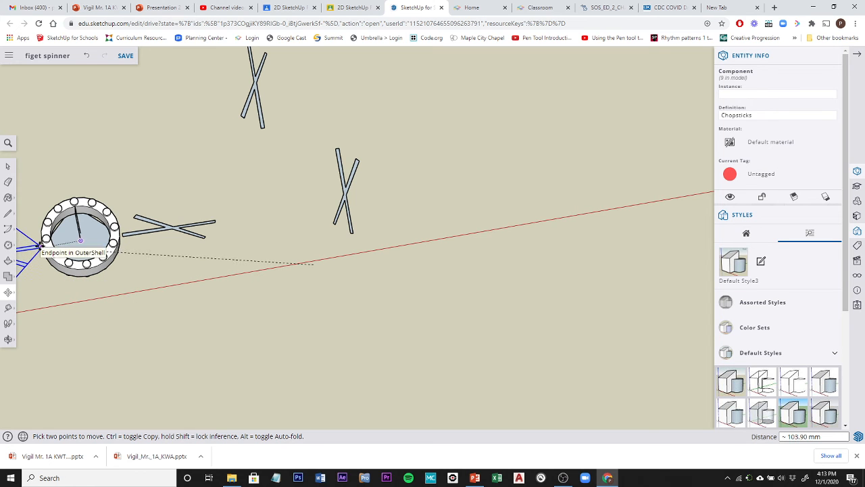
{"action": "mouse_move", "coordinate": [27, 299]}
{"action": "middle_mouse_down"}
{"action": "mouse_move", "coordinate": [58, 291]}
{"action": "mouse_move", "coordinate": [61, 145]}
{"action": "mouse_move", "coordinate": [52, 140]}
{"action": "mouse_move", "coordinate": [42, 149]}
{"action": "middle_mouse_up"}
{"action": "scroll", "coordinate": [32, 226], "scroll_direction": "up", "scroll_amount": 4}
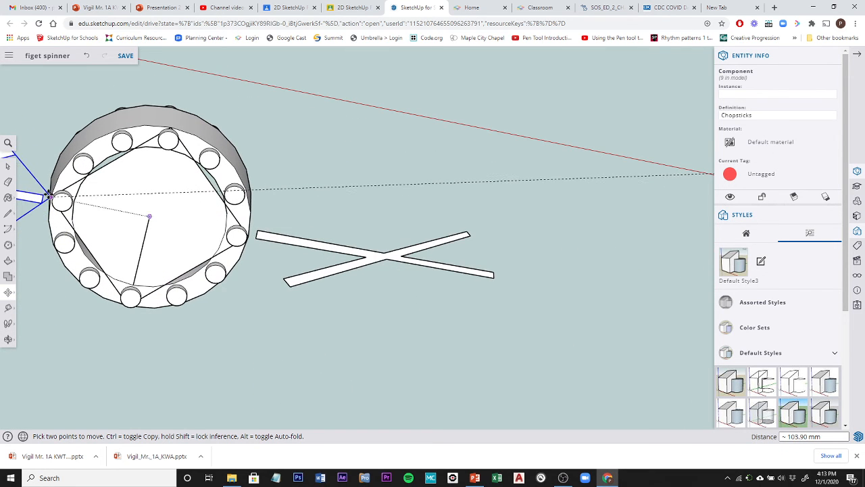
{"action": "scroll", "coordinate": [45, 197], "scroll_direction": "up", "scroll_amount": 5}
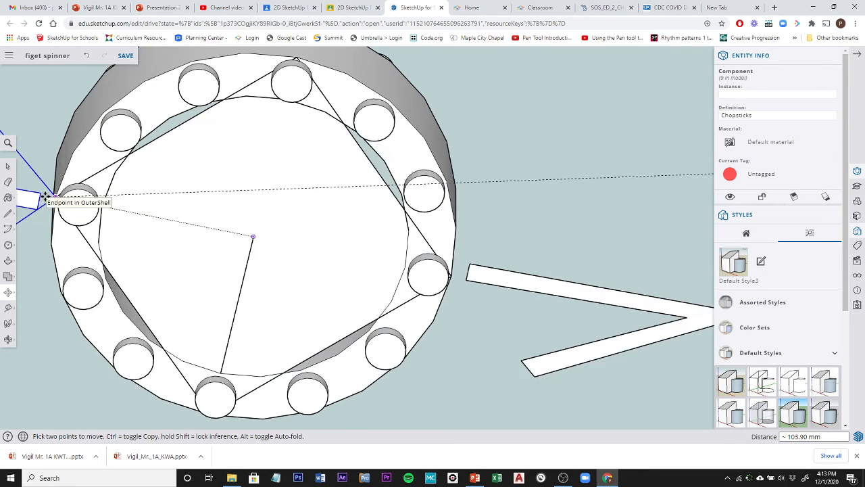
{"action": "scroll", "coordinate": [61, 196], "scroll_direction": "up", "scroll_amount": 1}
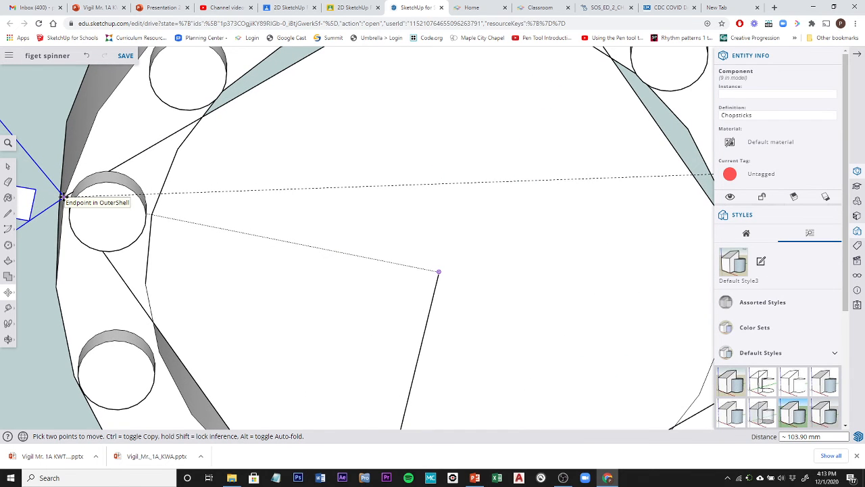
{"action": "scroll", "coordinate": [62, 196], "scroll_direction": "down", "scroll_amount": 6}
{"action": "scroll", "coordinate": [64, 196], "scroll_direction": "down", "scroll_amount": 4}
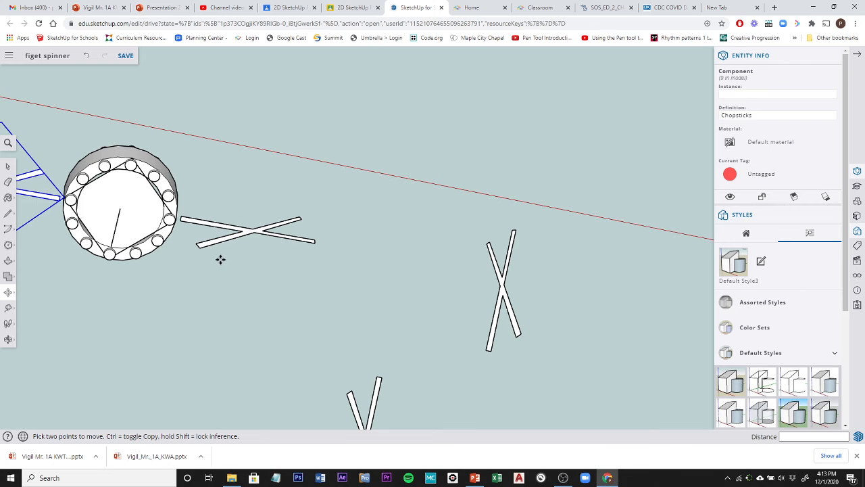
{"action": "scroll", "coordinate": [221, 259], "scroll_direction": "down", "scroll_amount": 1}
Move the unplaced Chopsticks nearer the red axis by its corner onto the outer edge endpoint on the studded ring's side facing that axis
{"action": "key", "text": "space"}
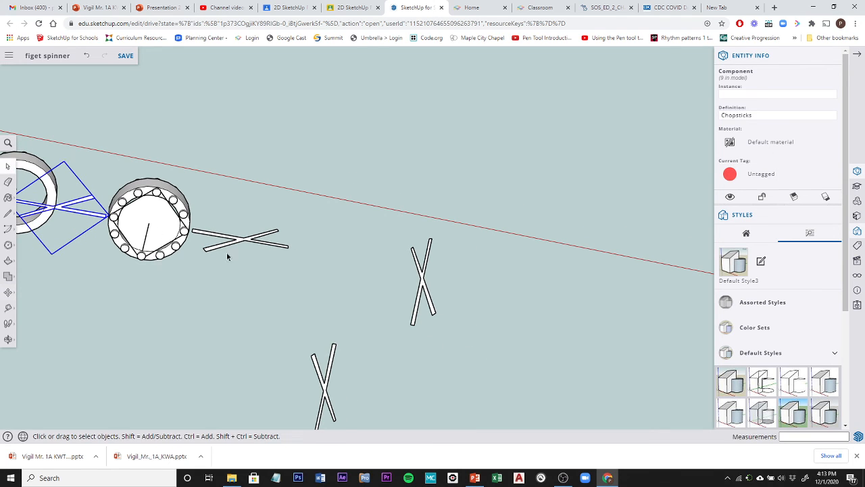
{"action": "left_click", "coordinate": [415, 322]}
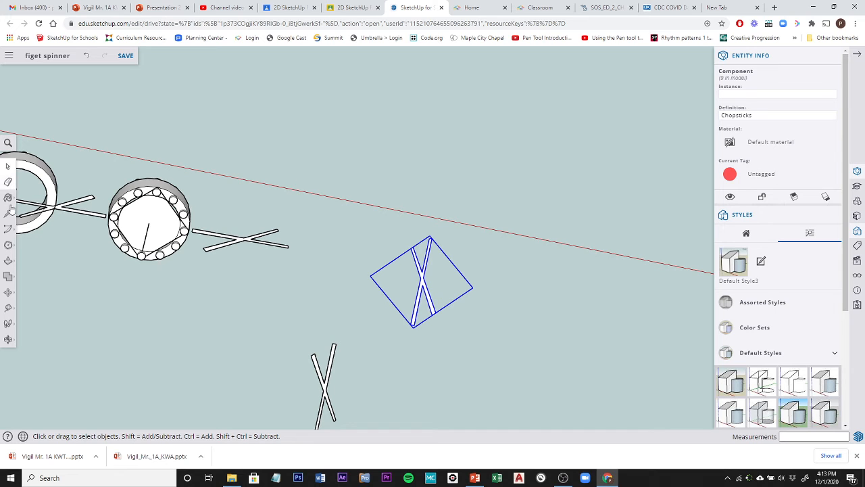
{"action": "left_click", "coordinate": [8, 292]}
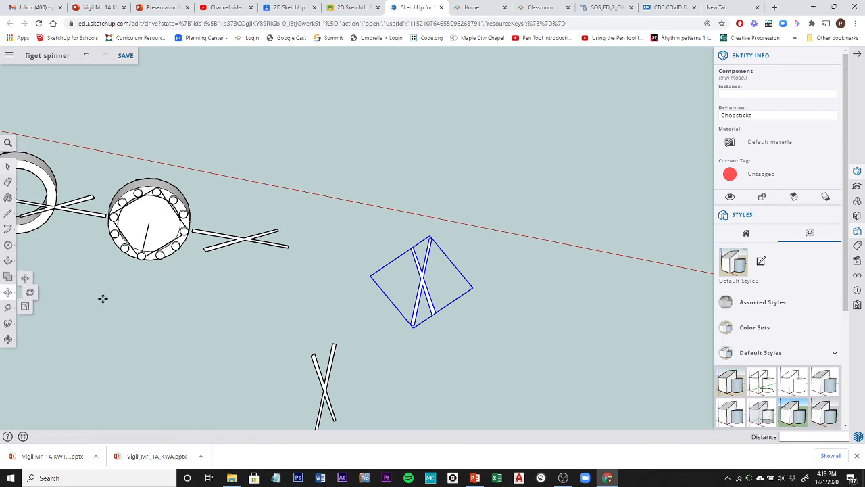
{"action": "left_click", "coordinate": [414, 329]}
{"action": "scroll", "coordinate": [146, 187], "scroll_direction": "up", "scroll_amount": 4}
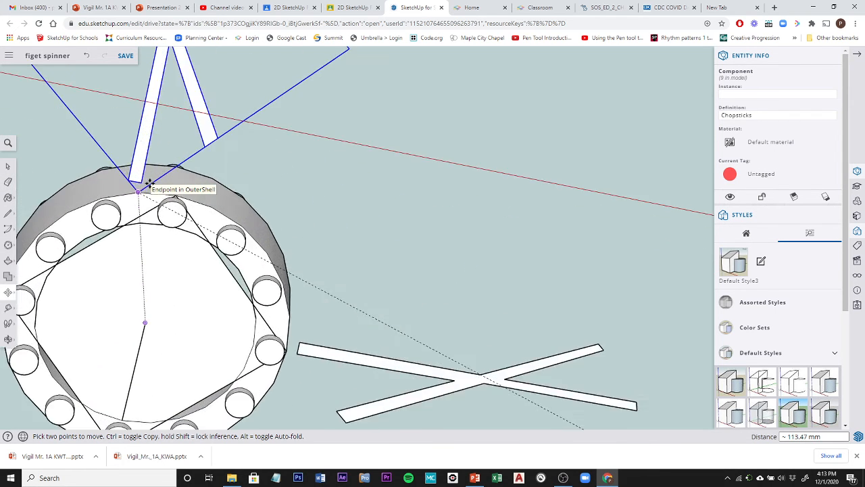
{"action": "scroll", "coordinate": [149, 184], "scroll_direction": "up", "scroll_amount": 2}
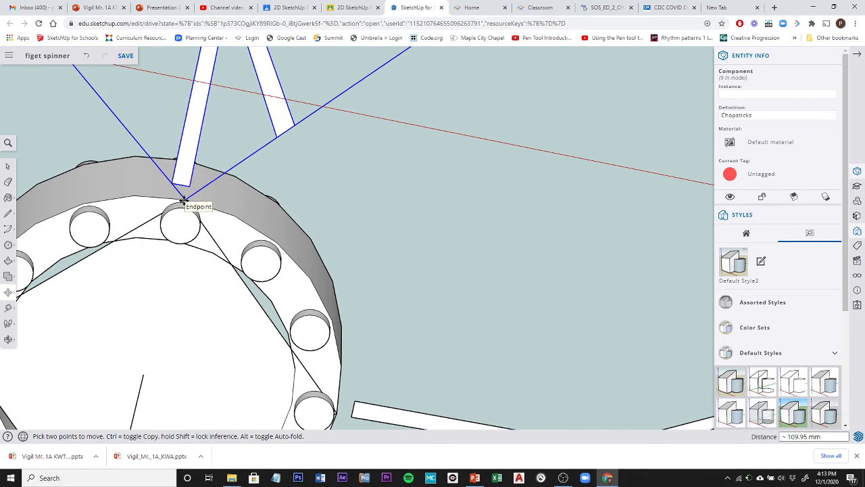
{"action": "left_click", "coordinate": [183, 200]}
{"action": "scroll", "coordinate": [299, 209], "scroll_direction": "down", "scroll_amount": 8}
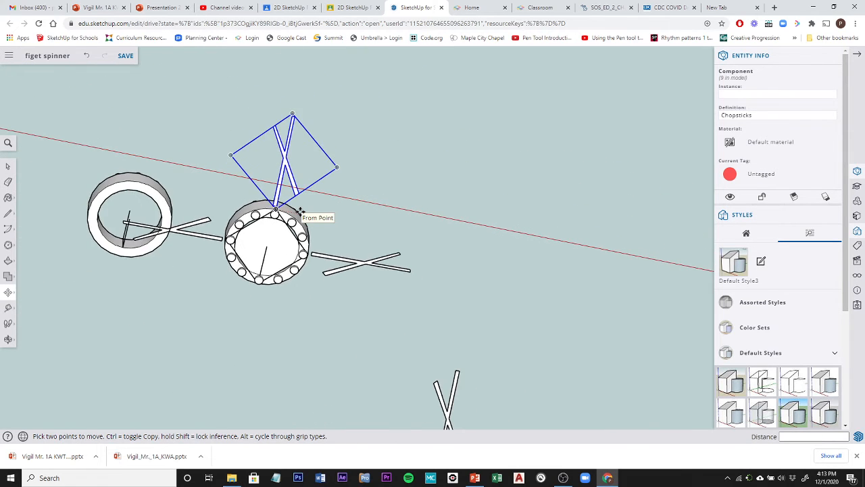
{"action": "scroll", "coordinate": [299, 209], "scroll_direction": "down", "scroll_amount": 2}
Move the last unplaced Chopsticks by its corner onto the outer edge endpoint on the studded ring's side away from the red axis
{"action": "left_click", "coordinate": [8, 166]}
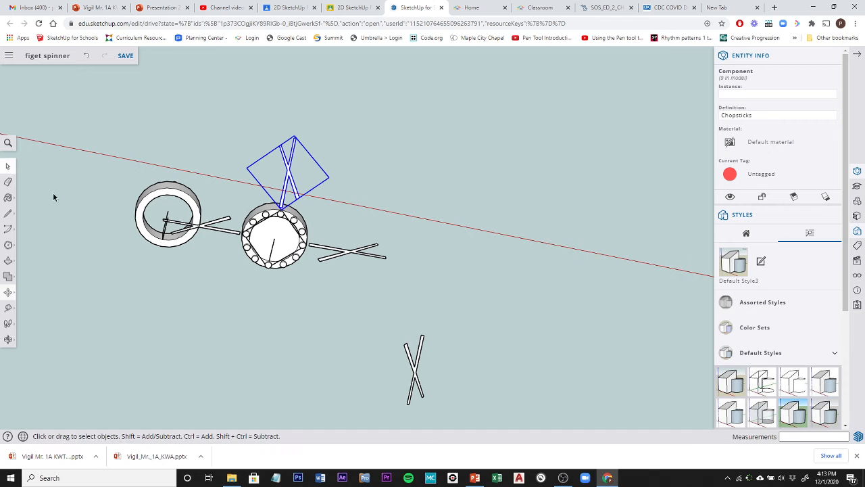
{"action": "left_click", "coordinate": [417, 376]}
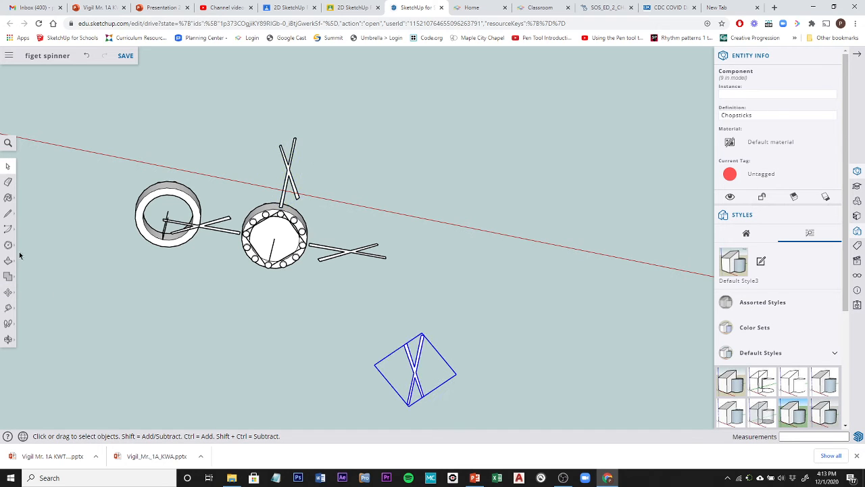
{"action": "left_click", "coordinate": [8, 292]}
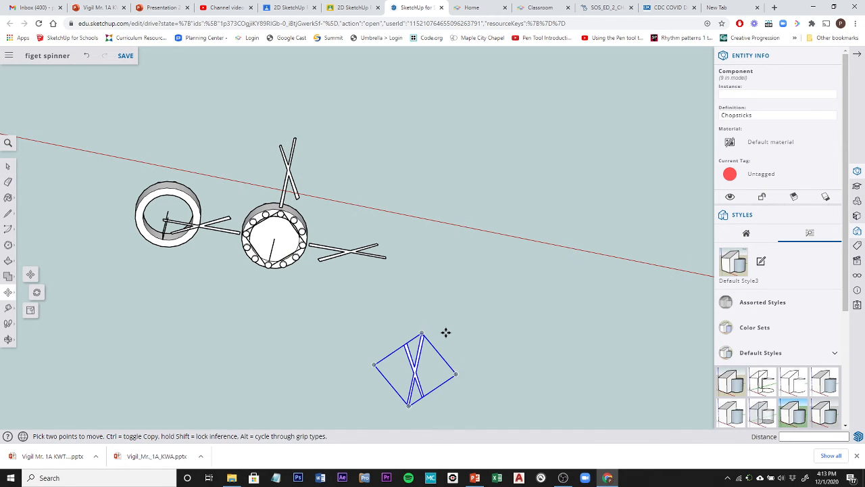
{"action": "scroll", "coordinate": [419, 337], "scroll_direction": "up", "scroll_amount": 3}
{"action": "left_click", "coordinate": [395, 331]}
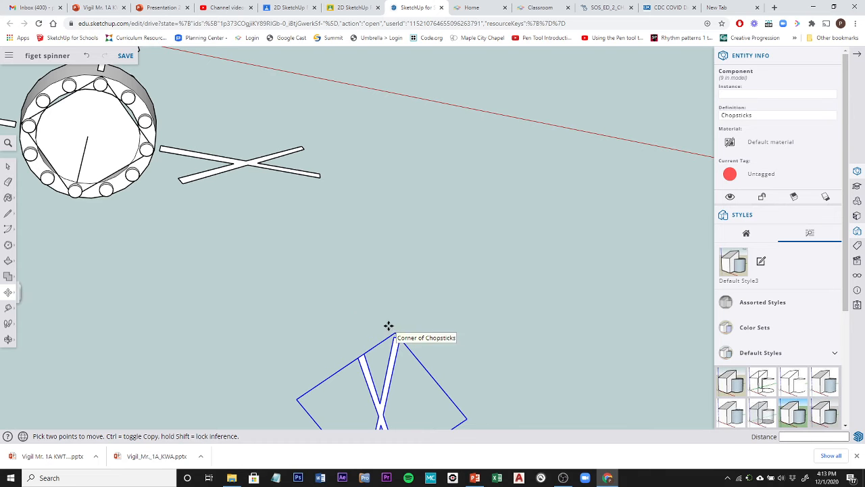
{"action": "middle_click_drag", "start_coordinate": [59, 213], "coordinate": [81, 177]}
{"action": "scroll", "coordinate": [70, 214], "scroll_direction": "up", "scroll_amount": 5}
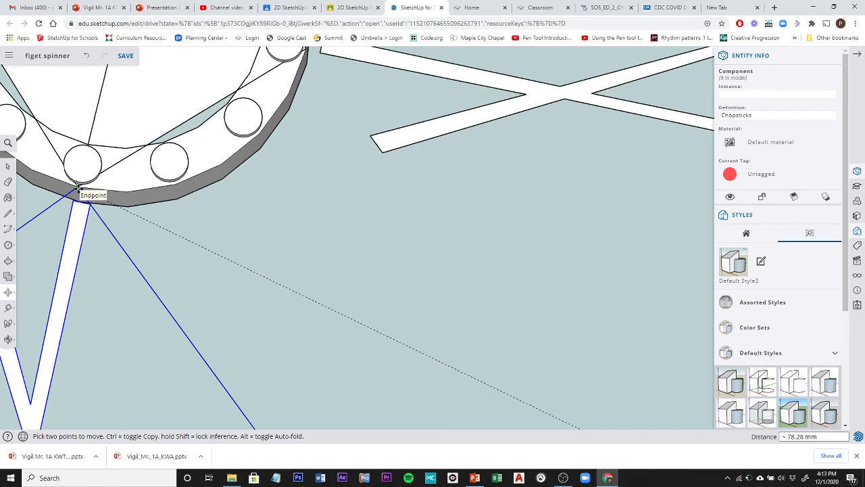
{"action": "left_click", "coordinate": [183, 225]}
{"action": "scroll", "coordinate": [183, 226], "scroll_direction": "down", "scroll_amount": 10}
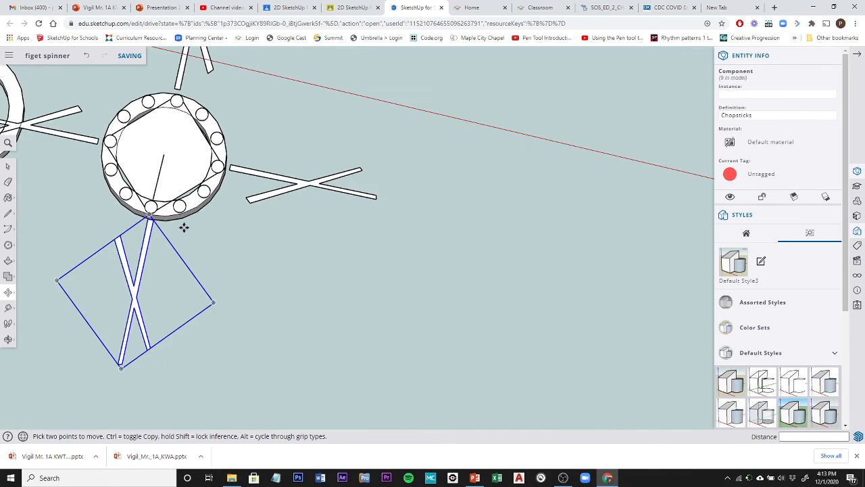
{"action": "scroll", "coordinate": [183, 226], "scroll_direction": "down", "scroll_amount": 8}
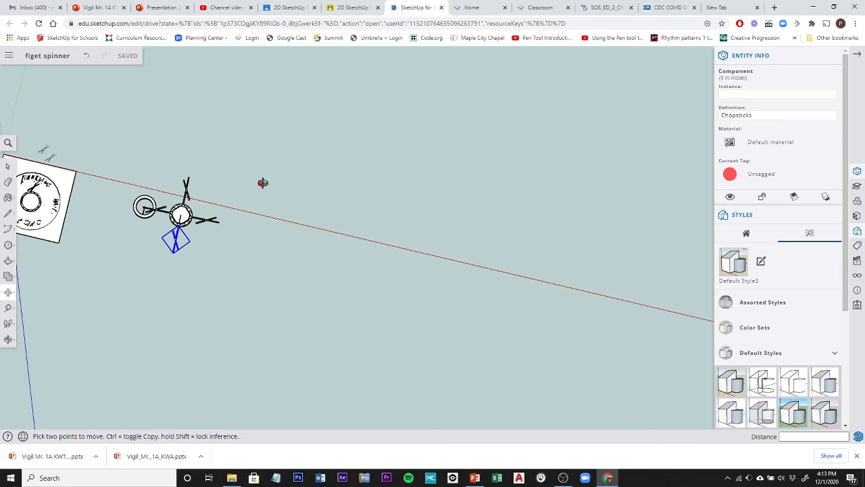
Move the selected Chopsticks 7 mm along the green axis inward, so its end overlaps the studded ring
{"action": "mouse_move", "coordinate": [262, 183]}
{"action": "middle_mouse_down"}
{"action": "mouse_move", "coordinate": [237, 349]}
{"action": "mouse_move", "coordinate": [237, 150]}
{"action": "mouse_move", "coordinate": [191, 343]}
{"action": "mouse_move", "coordinate": [221, 252]}
{"action": "mouse_move", "coordinate": [167, 390]}
{"action": "mouse_move", "coordinate": [264, 202]}
{"action": "mouse_move", "coordinate": [253, 325]}
{"action": "mouse_move", "coordinate": [273, 391]}
{"action": "middle_mouse_up"}
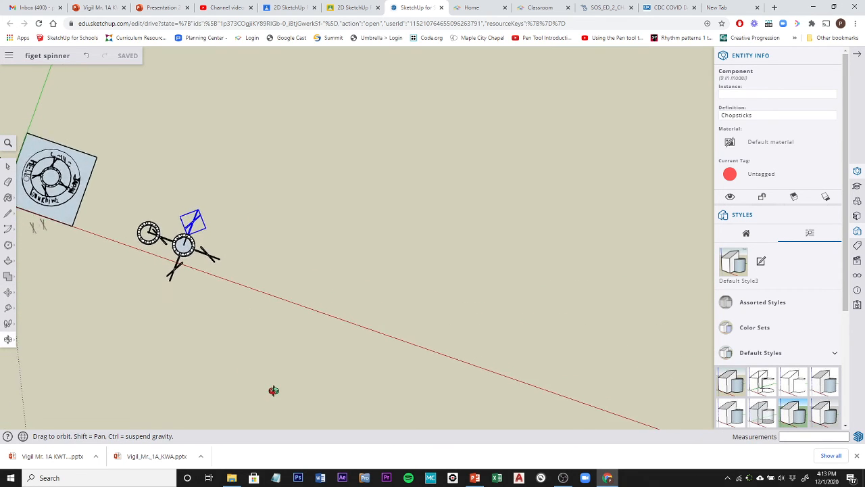
{"action": "key", "text": "m"}
{"action": "scroll", "coordinate": [189, 303], "scroll_direction": "up", "scroll_amount": 4}
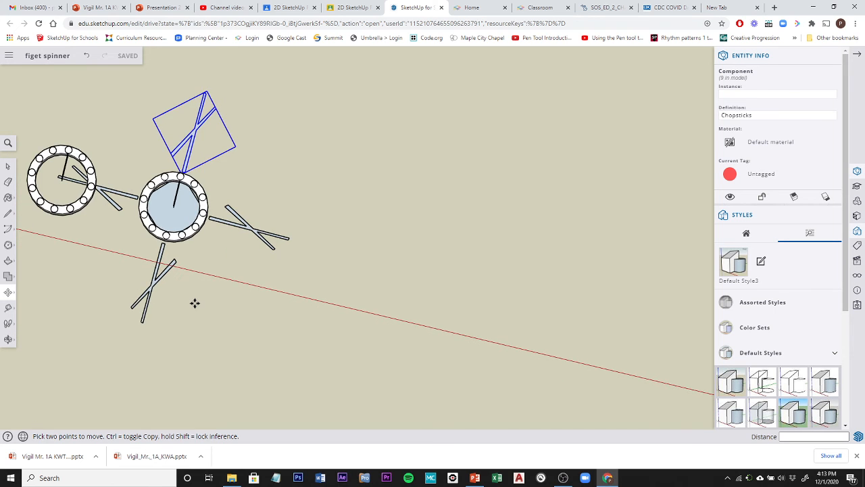
{"action": "scroll", "coordinate": [194, 303], "scroll_direction": "up", "scroll_amount": 2}
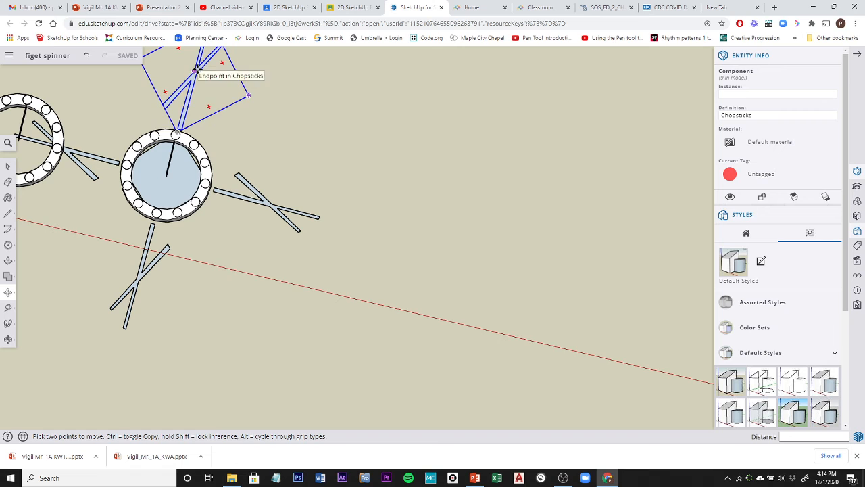
{"action": "left_click", "coordinate": [194, 72]}
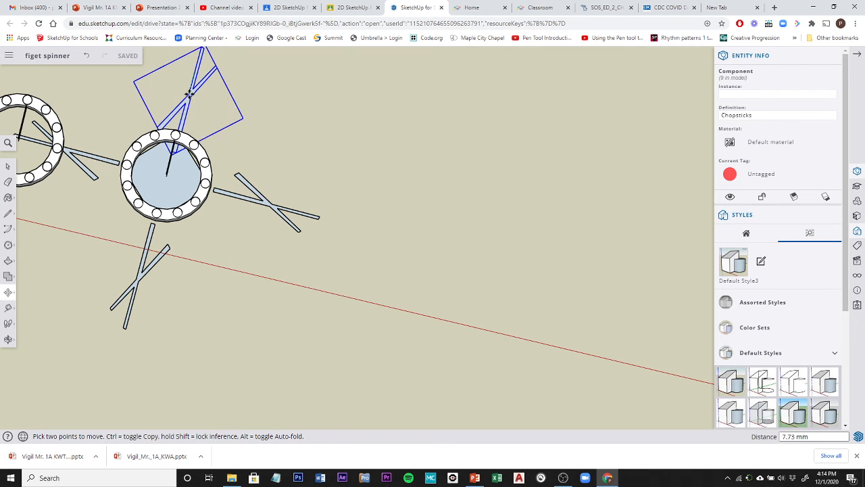
{"action": "scroll", "coordinate": [190, 94], "scroll_direction": "up", "scroll_amount": 5}
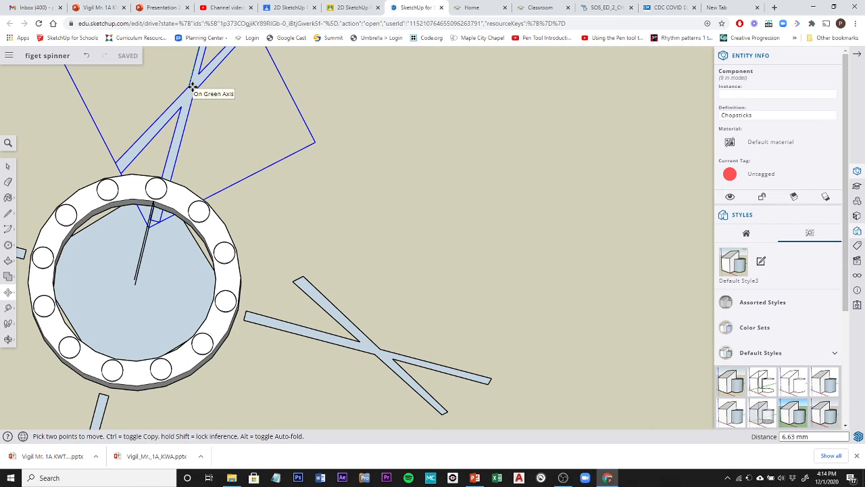
{"action": "key", "text": "Return"}
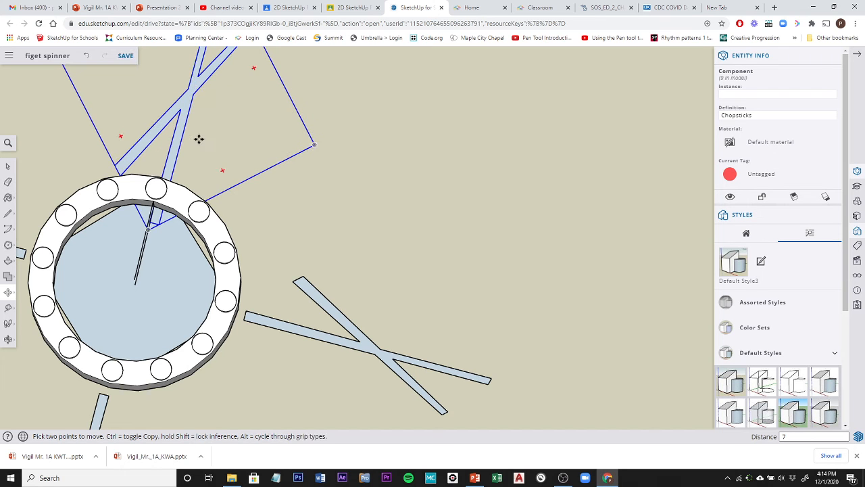
Move the Chopsticks that crosses the red axis 7 mm along the green axis toward the ring's centre
{"action": "middle_click_drag", "start_coordinate": [191, 165], "coordinate": [180, 112]}
{"action": "key", "text": "m"}
{"action": "scroll", "coordinate": [189, 200], "scroll_direction": "down", "scroll_amount": 4}
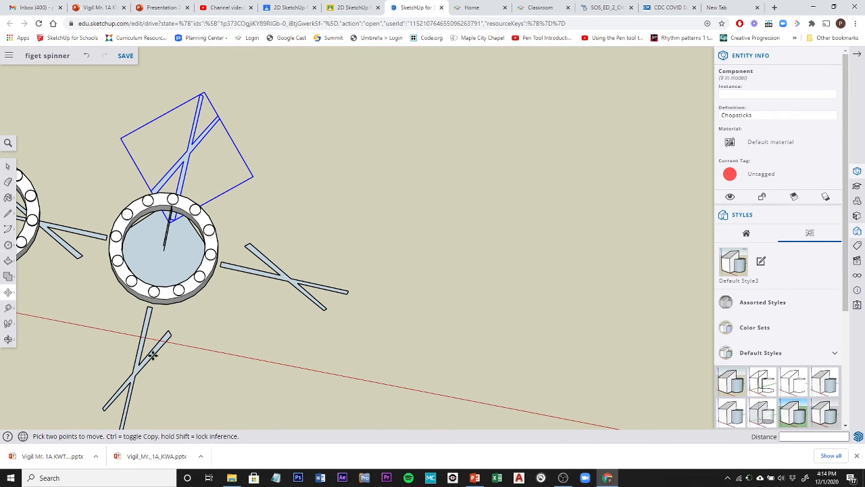
{"action": "left_click", "coordinate": [8, 166]}
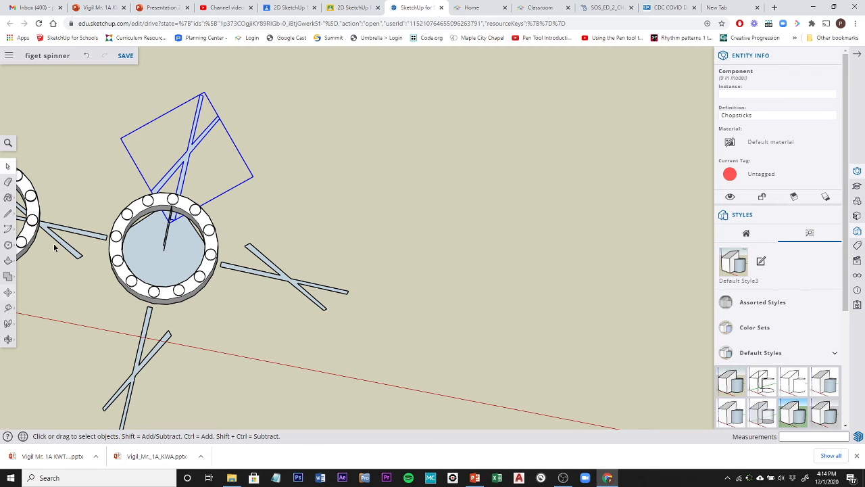
{"action": "left_click", "coordinate": [134, 370]}
{"action": "left_click", "coordinate": [8, 292]}
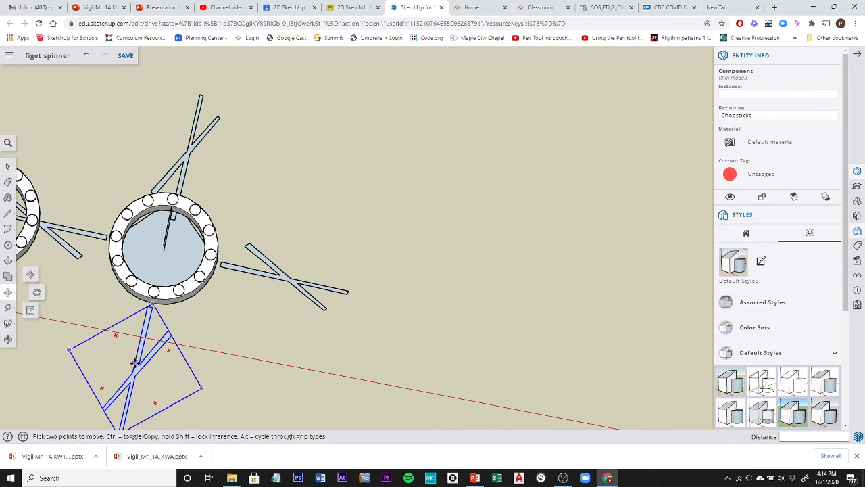
{"action": "left_click", "coordinate": [136, 363]}
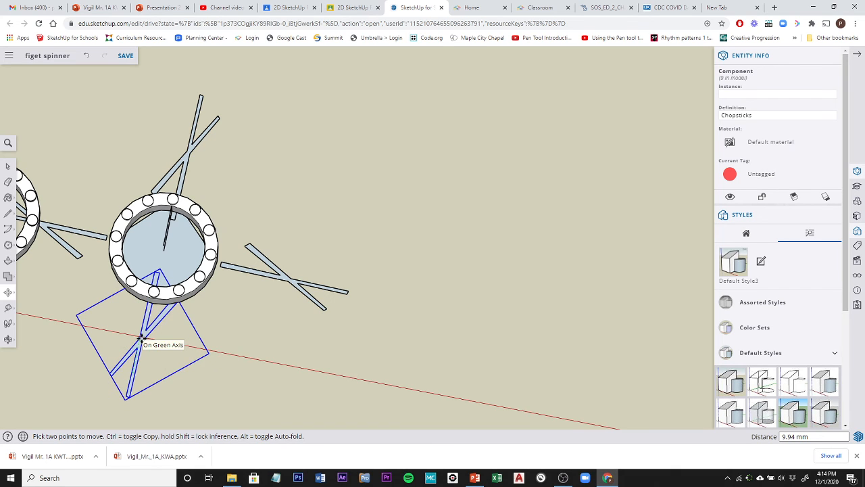
{"action": "type", "text": "7"}
{"action": "key", "text": "Return"}
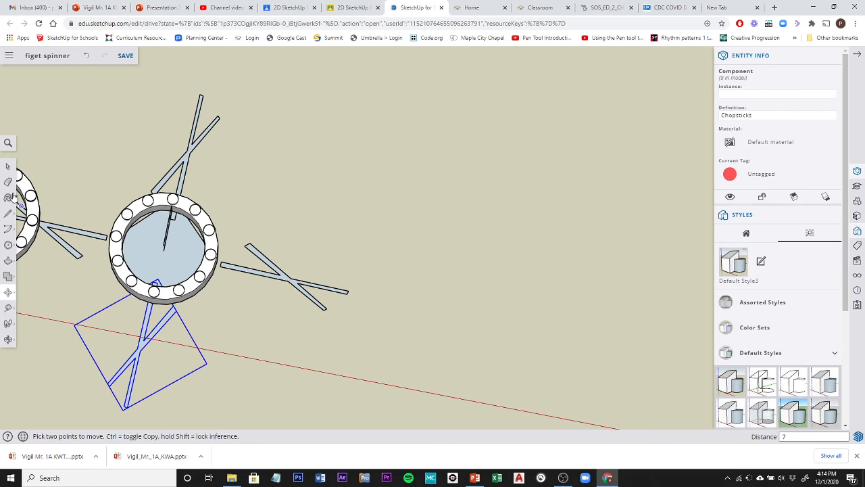
Move the Chopsticks on the side facing away from the other studded ring 7 mm inward along the red axis
{"action": "left_click", "coordinate": [8, 166]}
{"action": "left_click", "coordinate": [285, 277]}
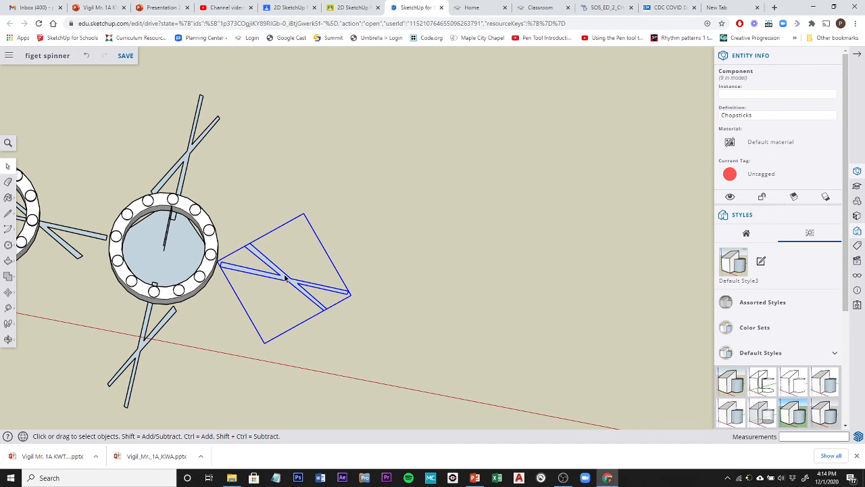
{"action": "left_click", "coordinate": [8, 292]}
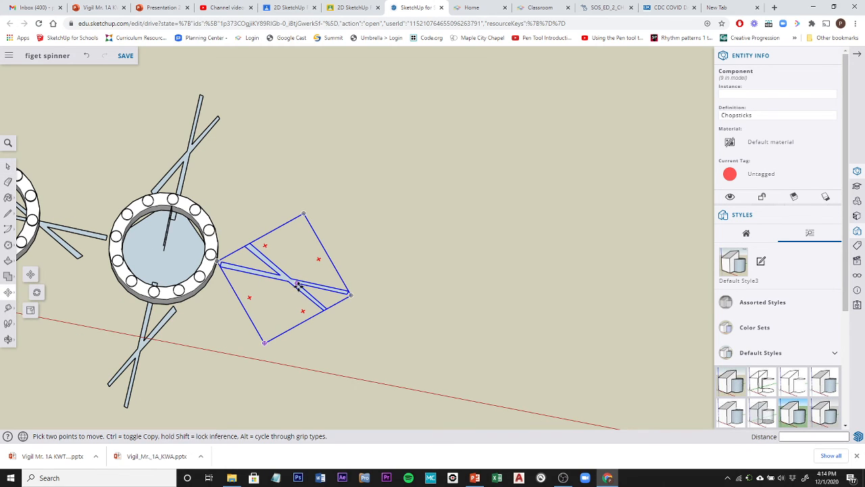
{"action": "left_click", "coordinate": [290, 290]}
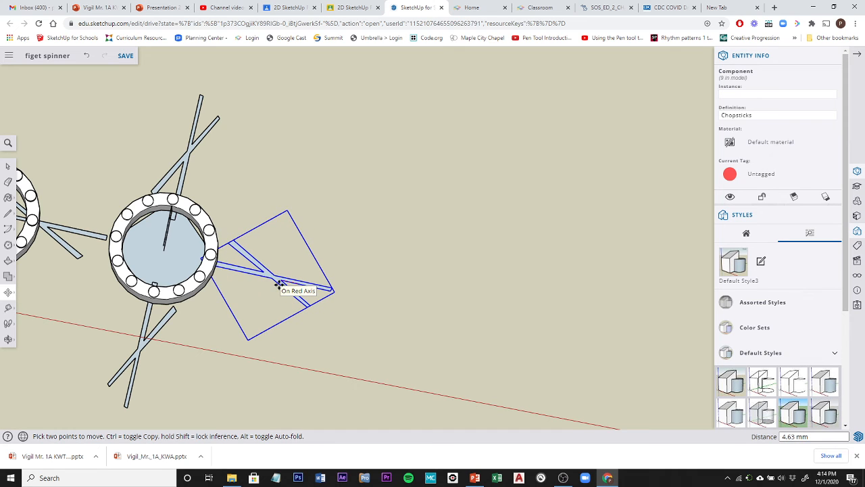
{"action": "type", "text": "7"}
{"action": "key", "text": "Return"}
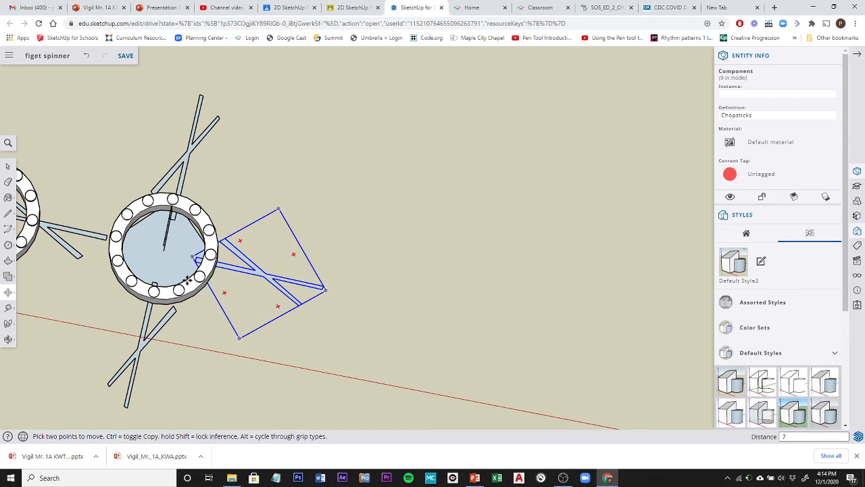
Move the Chopsticks lying between the two studded rings 7 mm along the red axis into its ring
{"action": "left_click", "coordinate": [8, 166]}
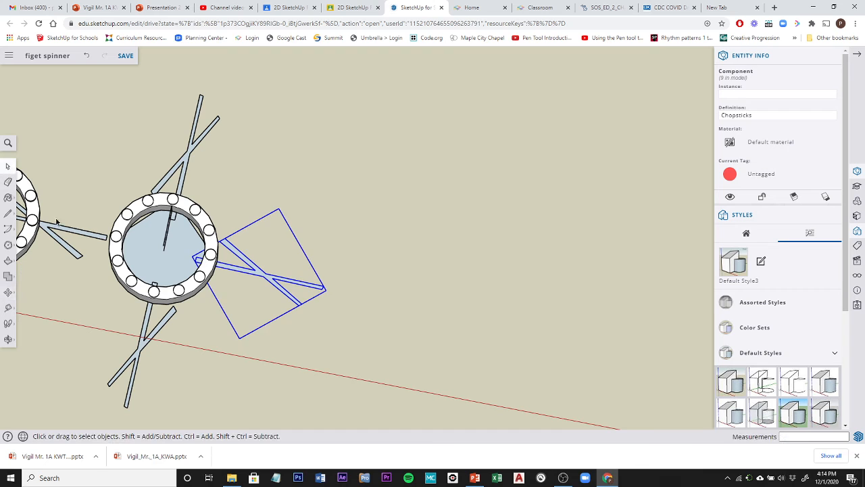
{"action": "left_click", "coordinate": [59, 230]}
{"action": "left_click", "coordinate": [8, 291]}
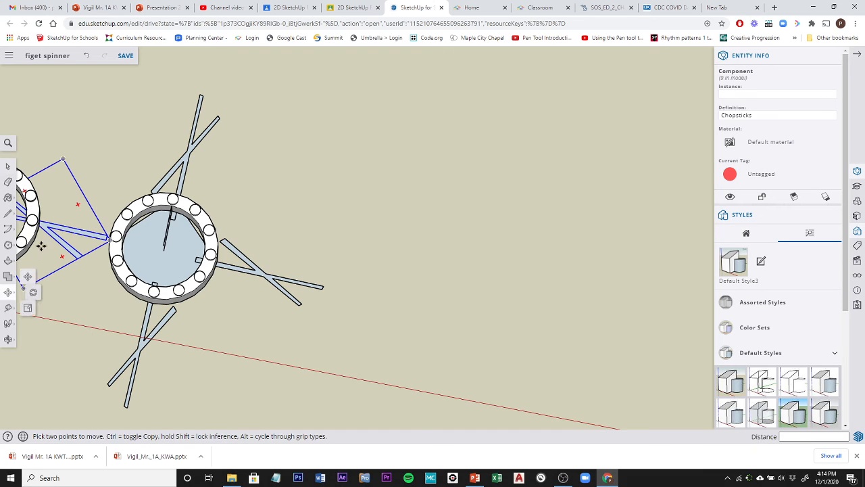
{"action": "left_click", "coordinate": [52, 234]}
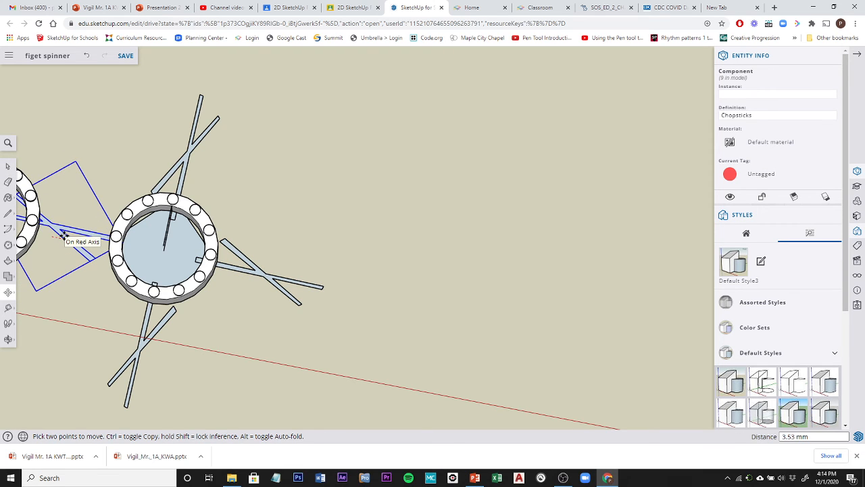
{"action": "type", "text": "7"}
{"action": "key", "text": "Return"}
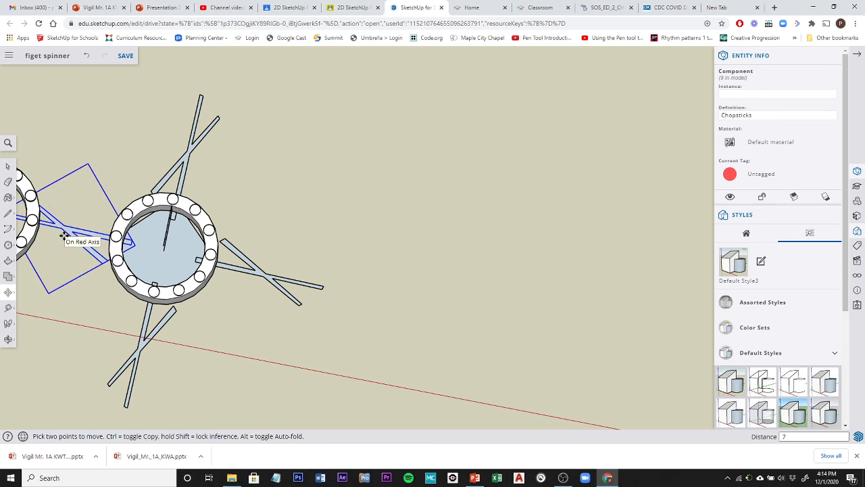
Measure from the centre of the ring with the Chopsticks outward past their tips using the Tape Measure
{"action": "scroll", "coordinate": [65, 235], "scroll_direction": "down", "scroll_amount": 3}
{"action": "key", "text": "o"}
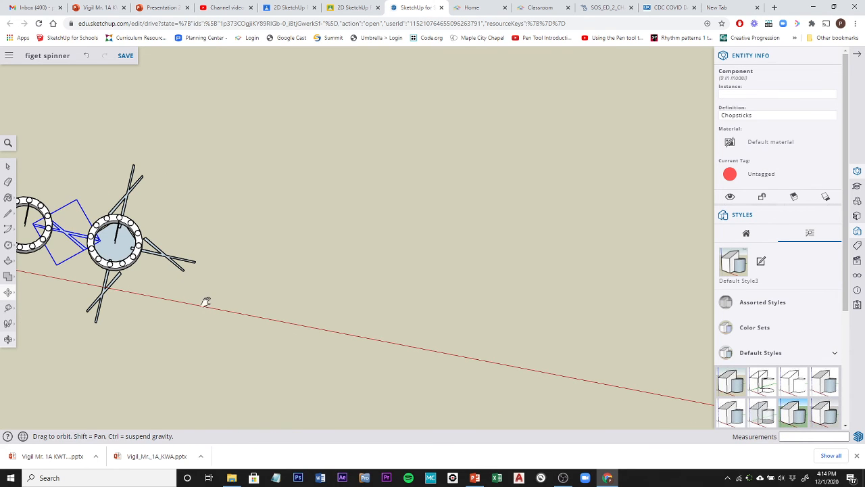
{"action": "middle_click_drag", "start_coordinate": [206, 301], "coordinate": [441, 315], "text": "shift"}
{"action": "scroll", "coordinate": [420, 317], "scroll_direction": "up", "scroll_amount": 4}
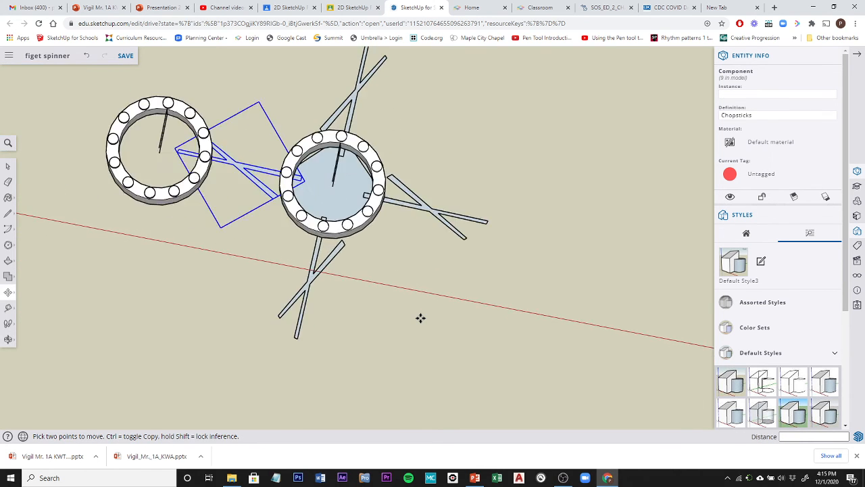
{"action": "scroll", "coordinate": [420, 318], "scroll_direction": "up", "scroll_amount": 1}
{"action": "scroll", "coordinate": [388, 277], "scroll_direction": "down", "scroll_amount": 2}
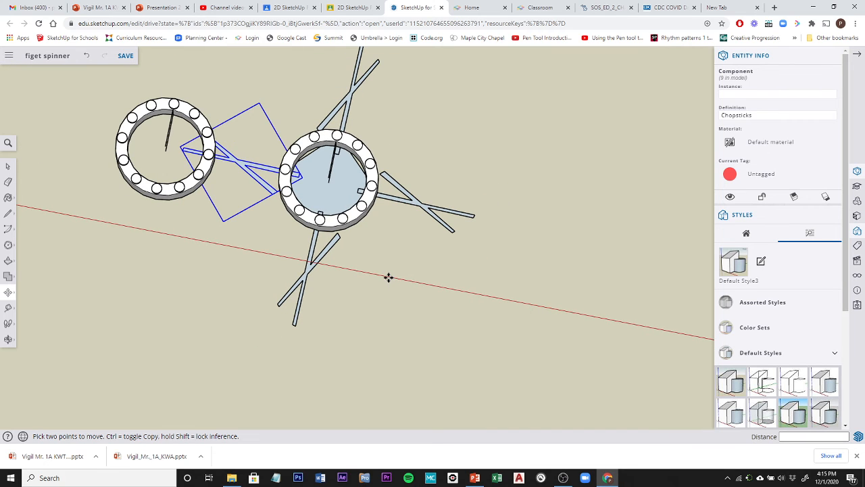
{"action": "left_click", "coordinate": [9, 308]}
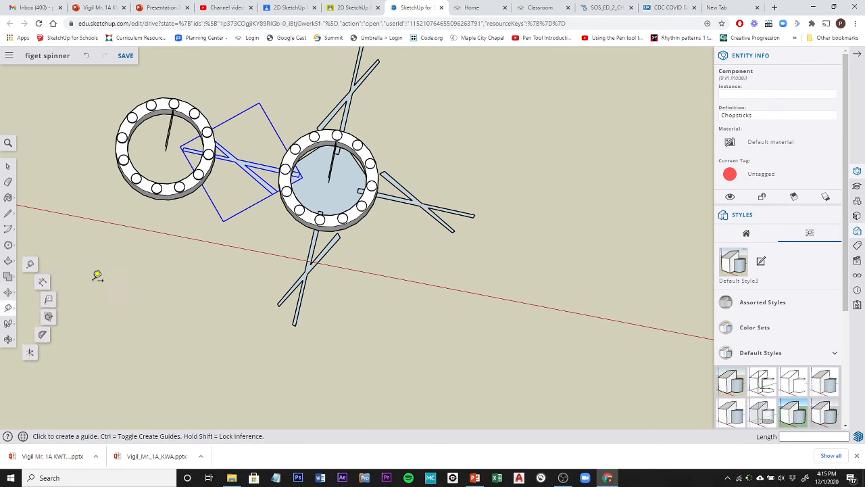
{"action": "left_click", "coordinate": [329, 182]}
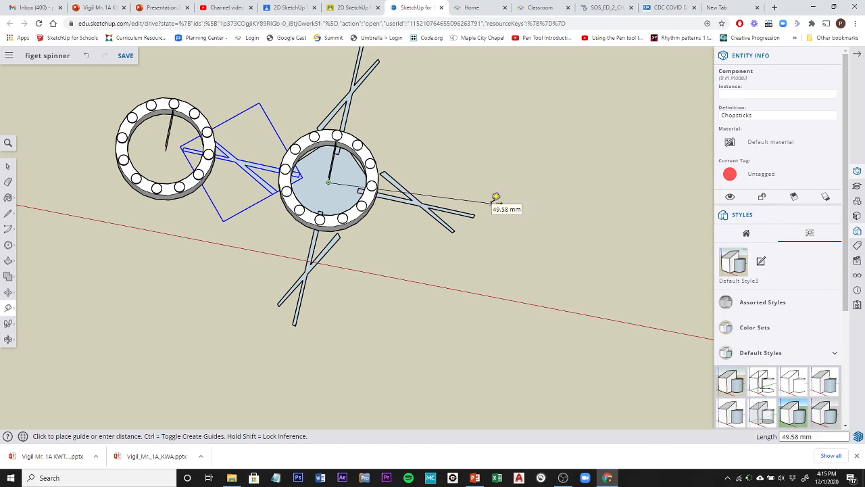
{"action": "key", "text": "Escape"}
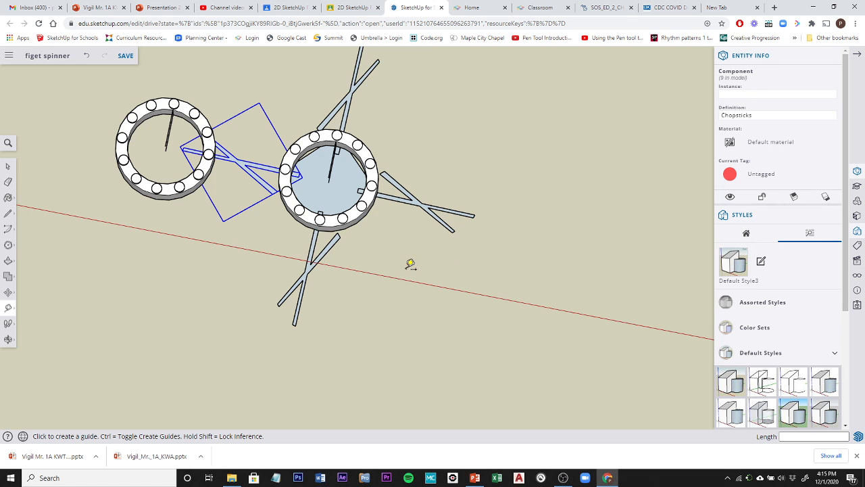
Move the studded ring together with its four Chopsticks 50 mm along the red axis, away from the other ring
{"action": "scroll", "coordinate": [410, 265], "scroll_direction": "down", "scroll_amount": 2}
{"action": "scroll", "coordinate": [410, 264], "scroll_direction": "down", "scroll_amount": 2}
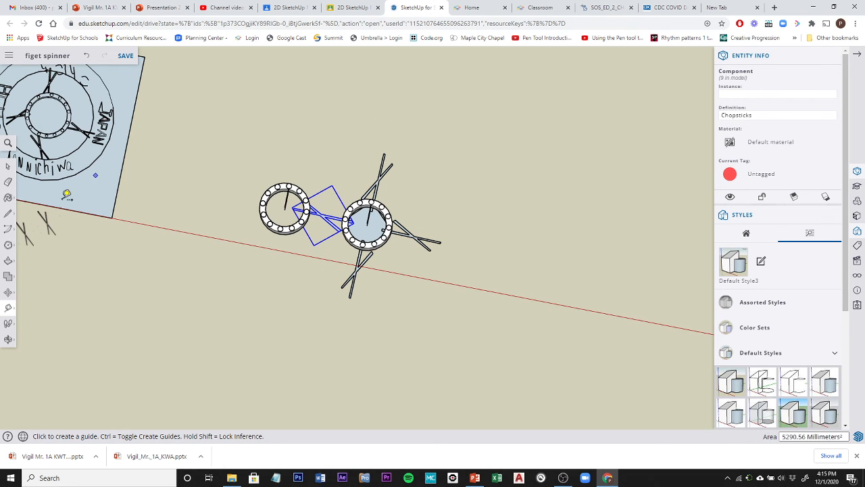
{"action": "left_click", "coordinate": [8, 165]}
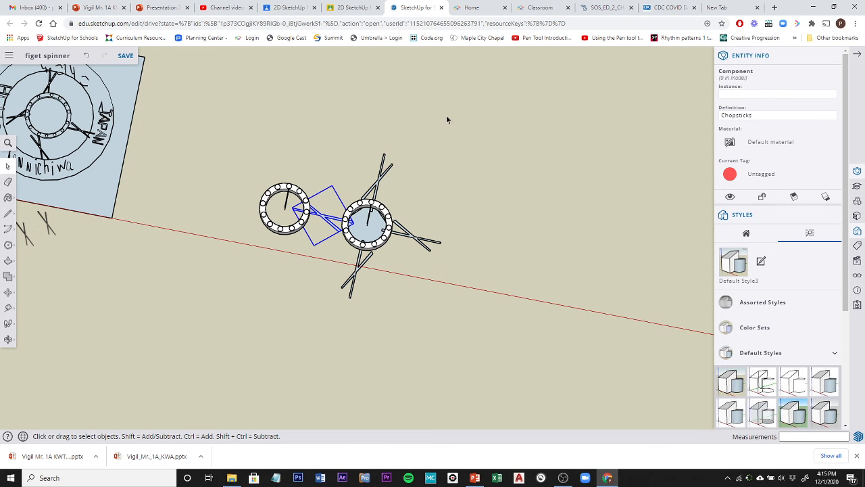
{"action": "left_click_drag", "start_coordinate": [447, 119], "coordinate": [331, 311]}
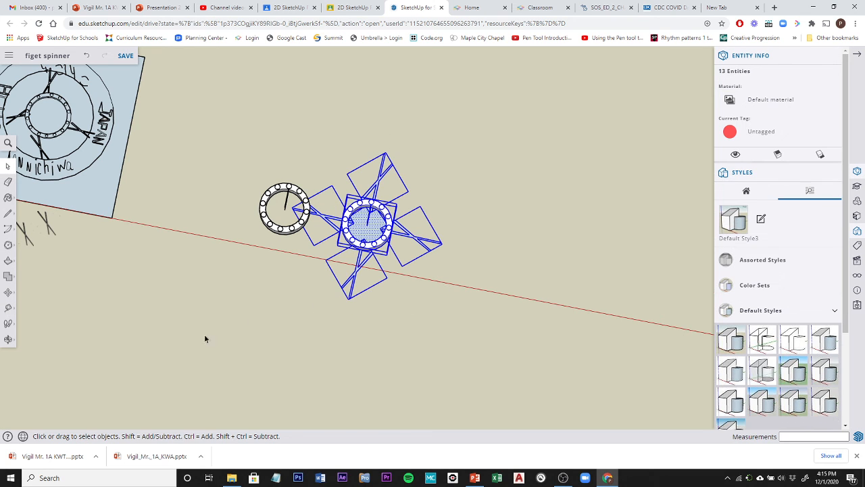
{"action": "left_click", "coordinate": [8, 291]}
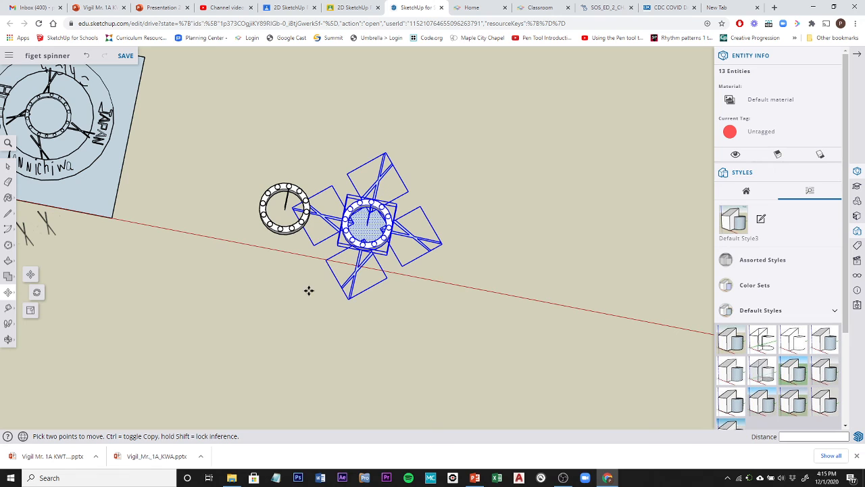
{"action": "left_click", "coordinate": [348, 301]}
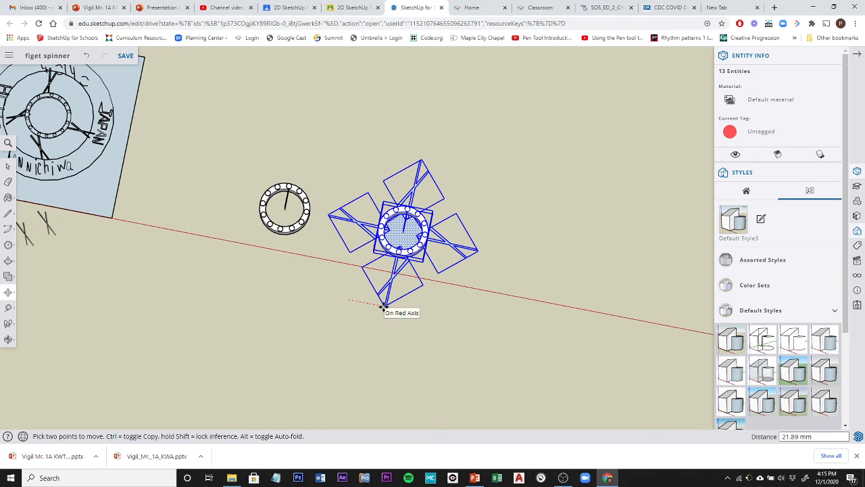
{"action": "type", "text": "50"}
{"action": "key", "text": "Return"}
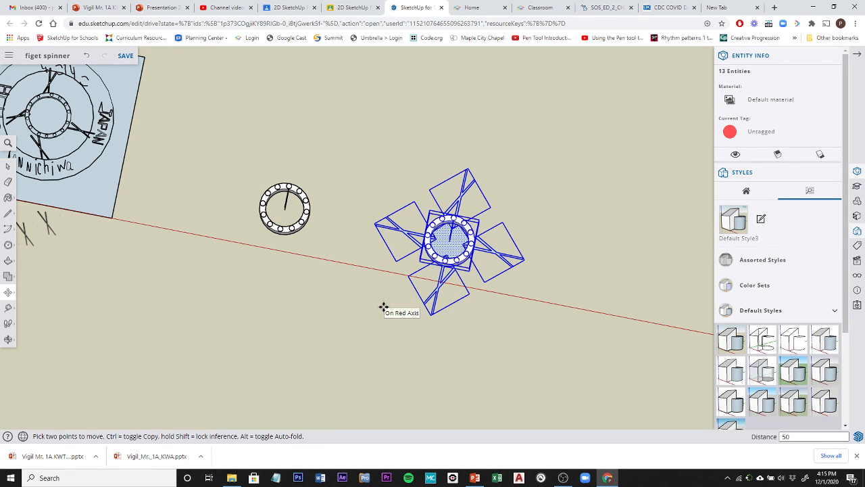
{"action": "key", "text": "Escape"}
Open the Chopsticks component that crosses the red axis for editing
{"action": "scroll", "coordinate": [336, 334], "scroll_direction": "down", "scroll_amount": 1}
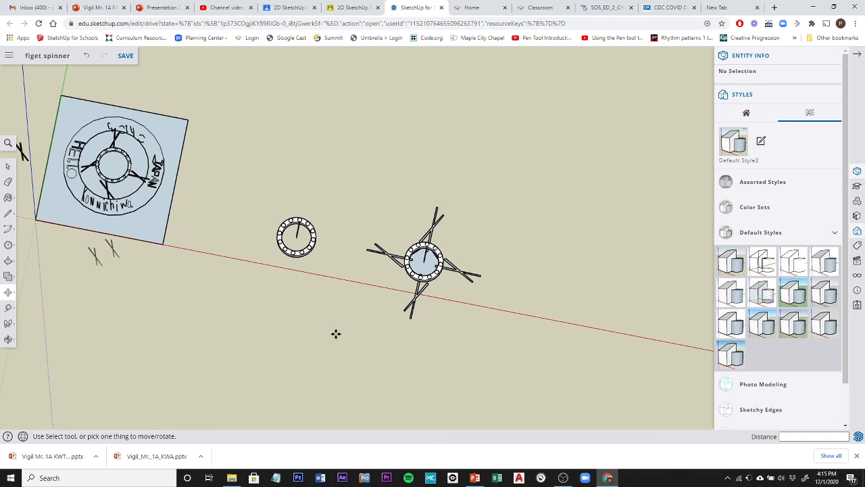
{"action": "scroll", "coordinate": [440, 365], "scroll_direction": "up", "scroll_amount": 4}
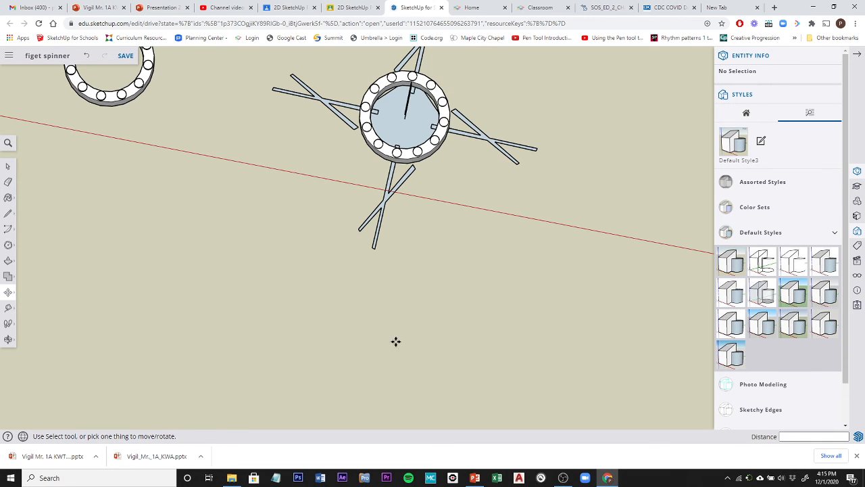
{"action": "left_click", "coordinate": [8, 168]}
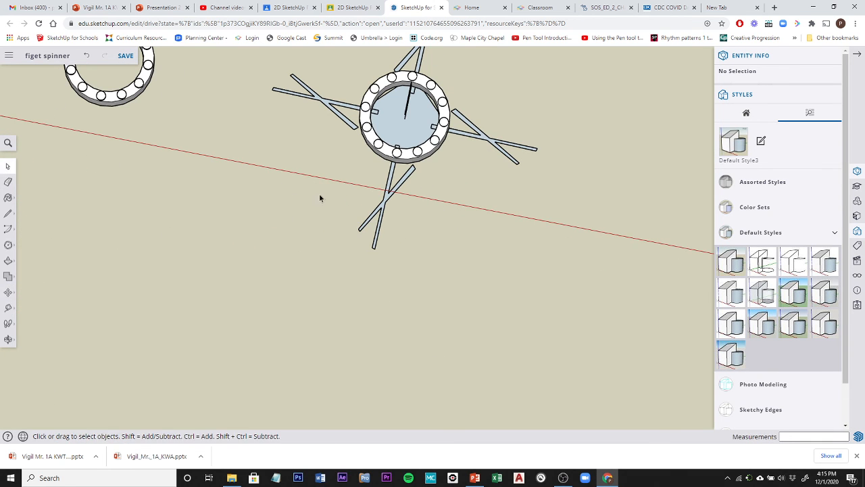
{"action": "double_click", "coordinate": [387, 203]}
{"action": "middle_click_drag", "start_coordinate": [405, 320], "coordinate": [187, 170]}
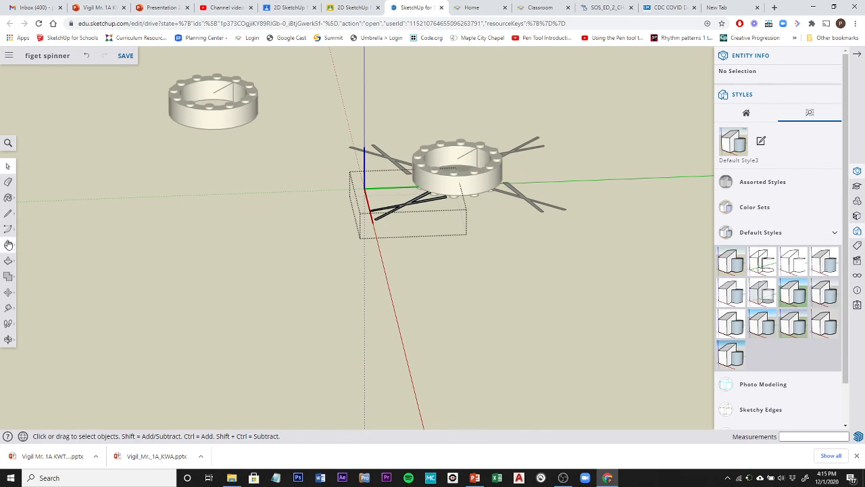
Push/Pull the upper face of the opened Chopsticks component upward by 1.5 mm and exit the component
{"action": "left_click", "coordinate": [8, 260]}
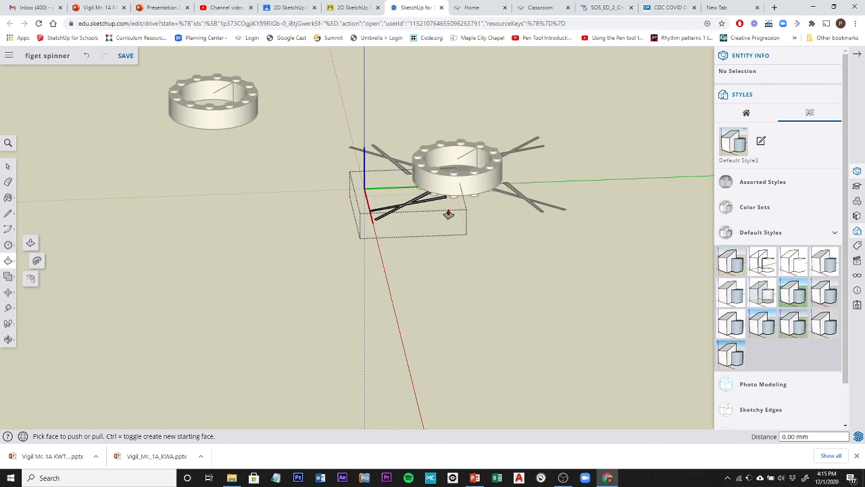
{"action": "scroll", "coordinate": [446, 211], "scroll_direction": "up", "scroll_amount": 5}
{"action": "left_click", "coordinate": [356, 202]}
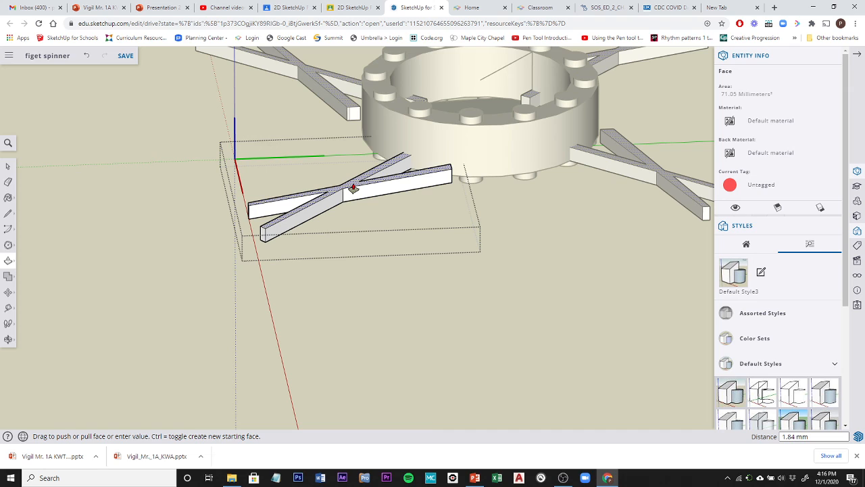
{"action": "type", "text": "1.5"}
{"action": "key", "text": "Return"}
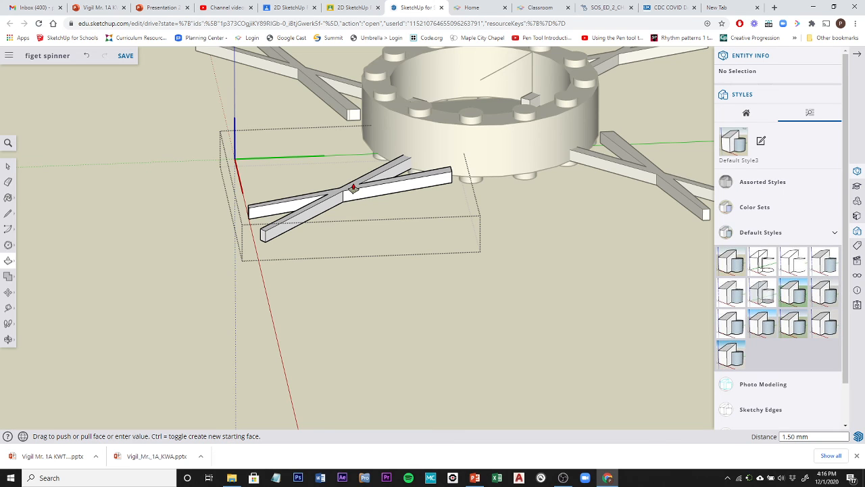
{"action": "scroll", "coordinate": [540, 290], "scroll_direction": "up", "scroll_amount": 3}
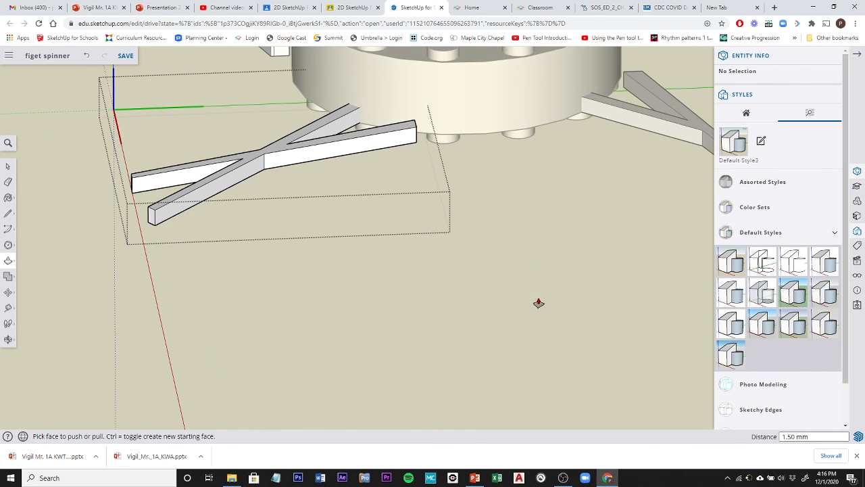
{"action": "scroll", "coordinate": [538, 303], "scroll_direction": "down", "scroll_amount": 4}
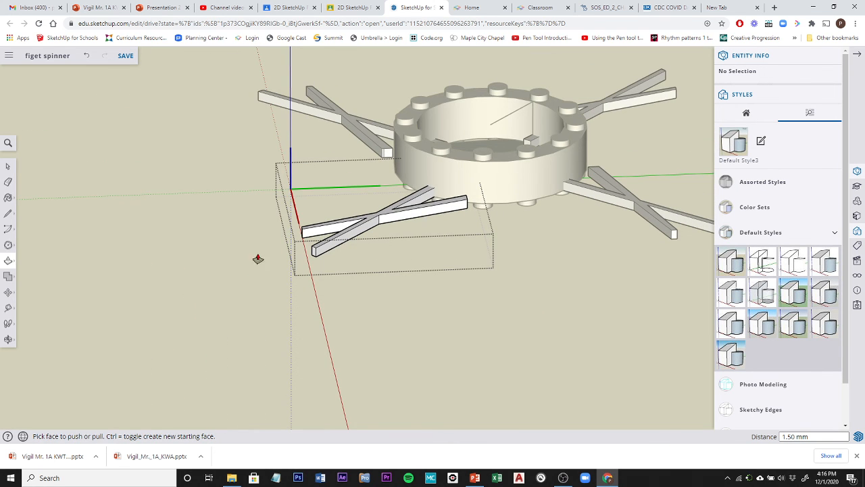
{"action": "left_click", "coordinate": [8, 165]}
{"action": "left_click", "coordinate": [118, 166]}
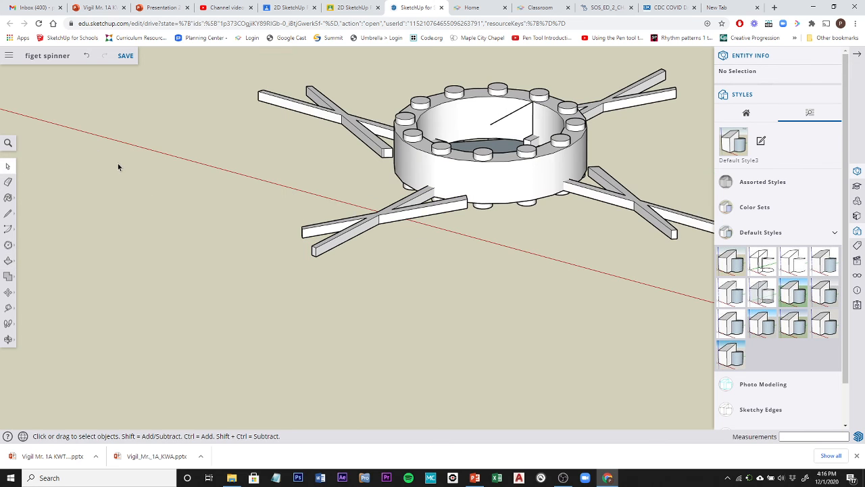
Check the entity info of individual Chopsticks around the studded ring to see whether they are solid
{"action": "left_click", "coordinate": [388, 225]}
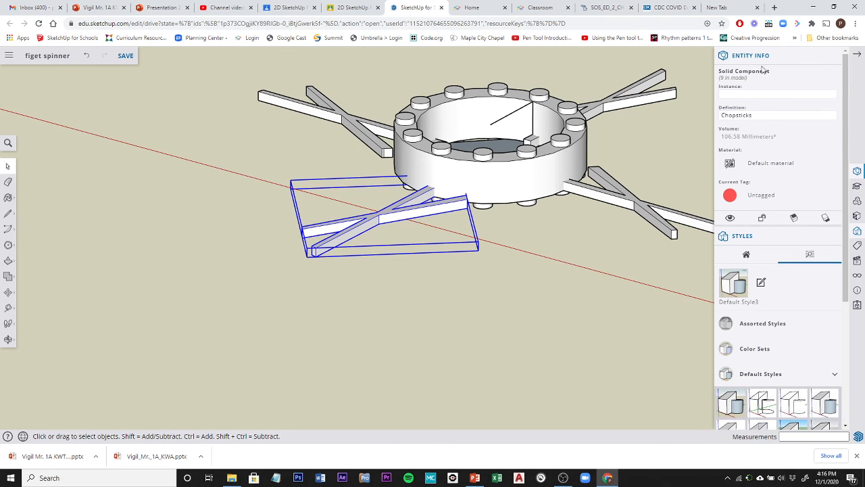
{"action": "scroll", "coordinate": [575, 303], "scroll_direction": "down", "scroll_amount": 3}
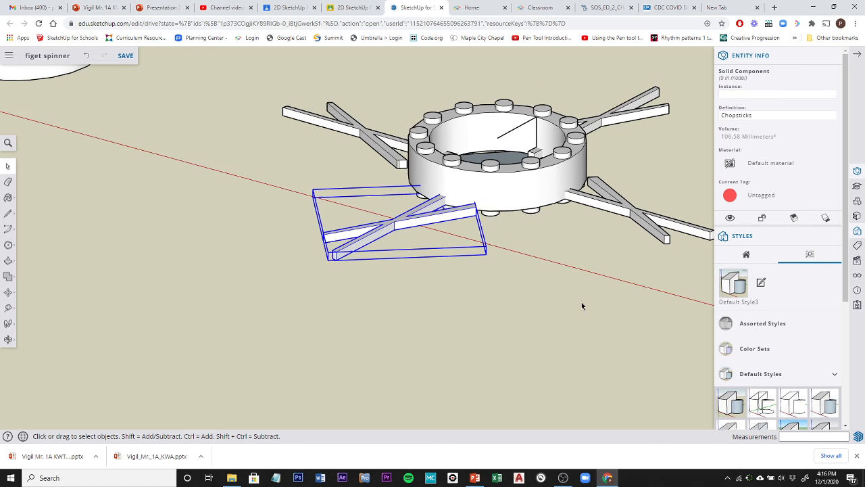
{"action": "middle_click_drag", "start_coordinate": [599, 309], "coordinate": [467, 264], "text": "shift"}
{"action": "scroll", "coordinate": [464, 266], "scroll_direction": "down", "scroll_amount": 2}
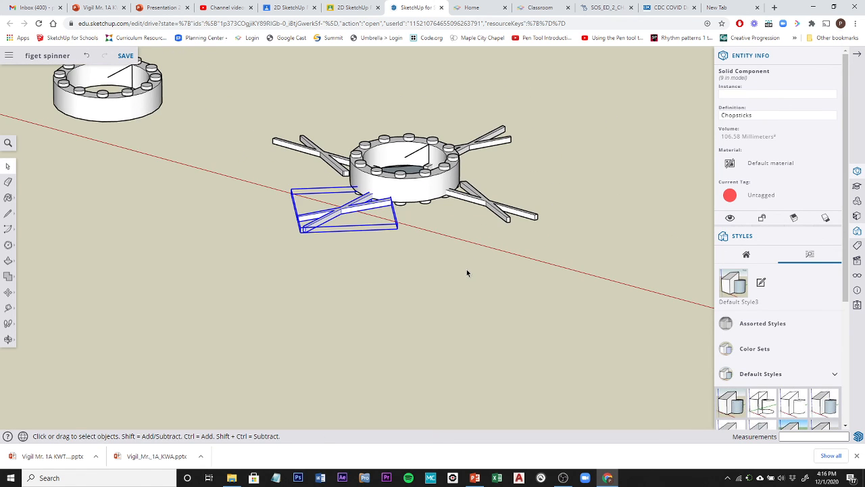
{"action": "left_click", "coordinate": [482, 198]}
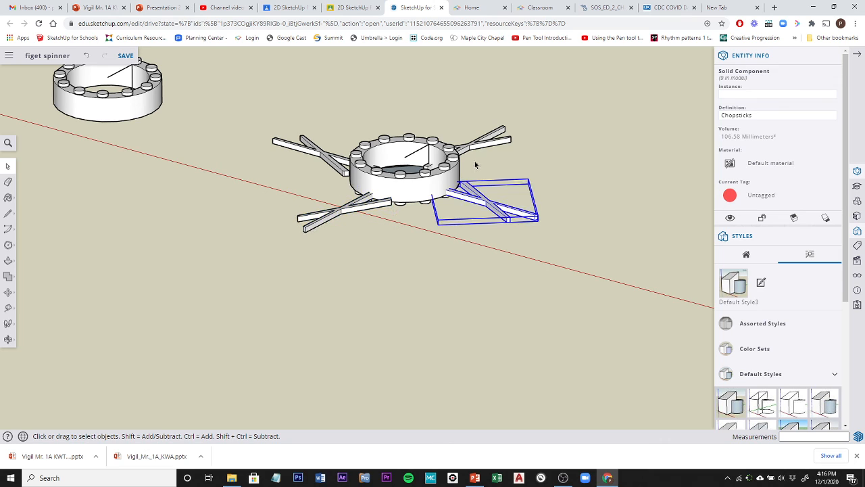
Try copying all four Chopsticks around the ring 7 mm up along the blue axis and undo the copy
{"action": "left_click", "coordinate": [476, 146]}
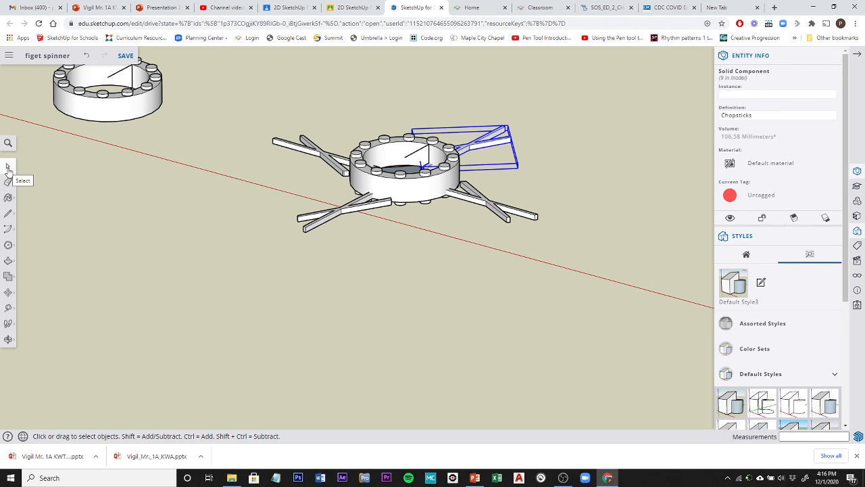
{"action": "left_click", "coordinate": [327, 159], "text": "shift"}
{"action": "left_click", "coordinate": [337, 213], "text": "shift"}
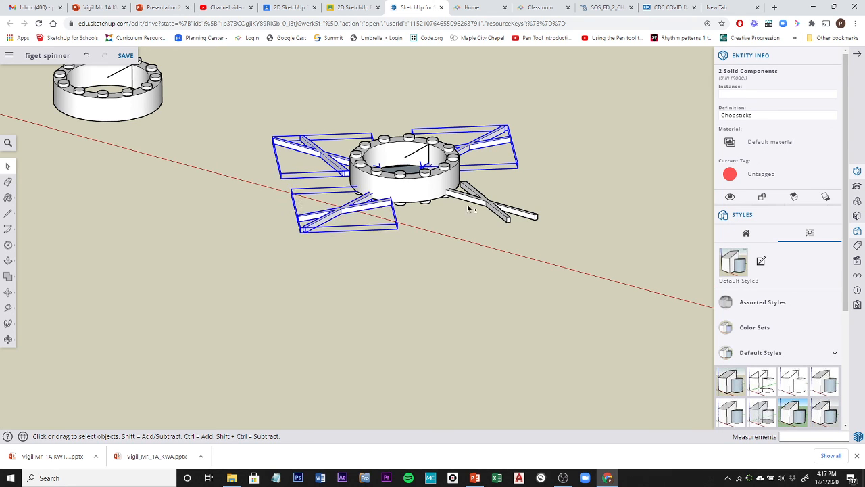
{"action": "left_click", "coordinate": [493, 211], "text": "shift"}
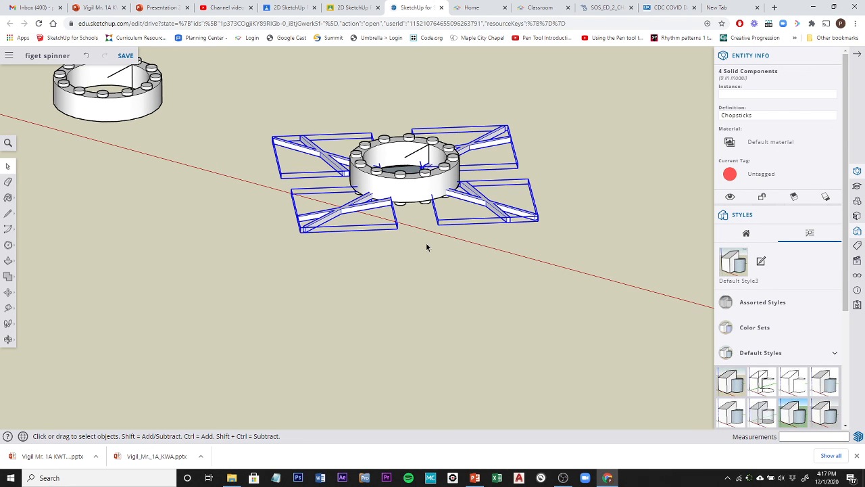
{"action": "left_click", "coordinate": [8, 291]}
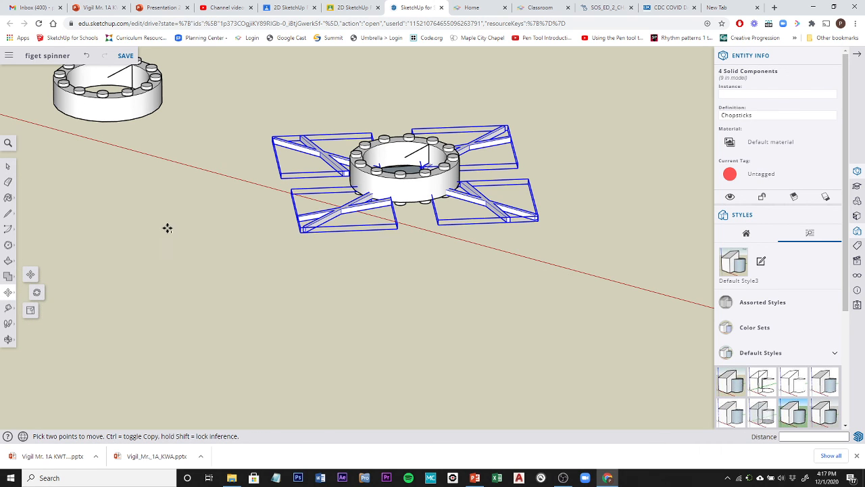
{"action": "left_click", "coordinate": [397, 230]}
{"action": "key", "text": "ctrl"}
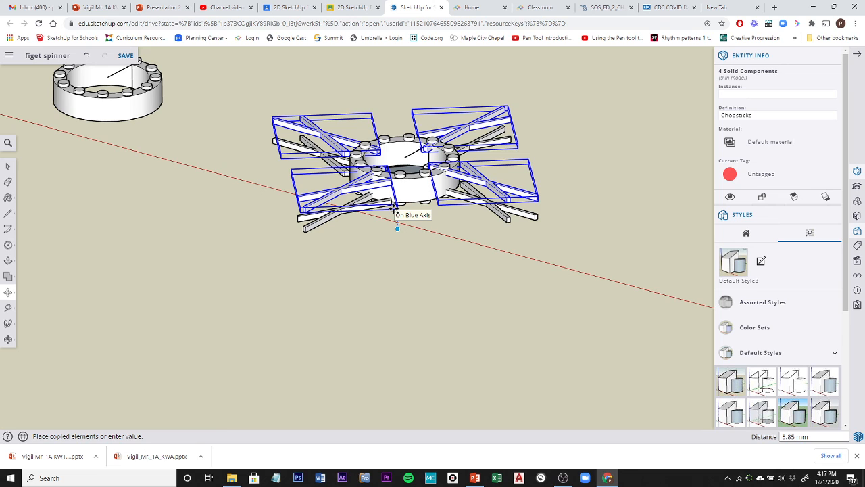
{"action": "type", "text": "7"}
{"action": "key", "text": "Return"}
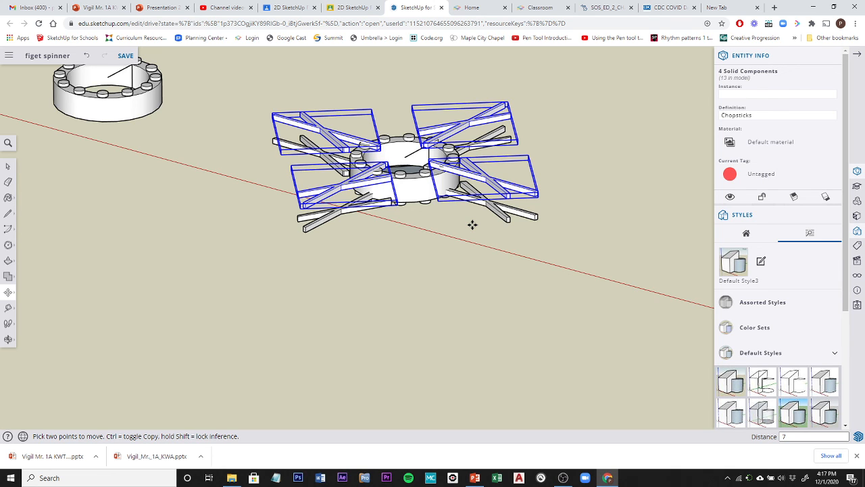
{"action": "key", "text": "Delete"}
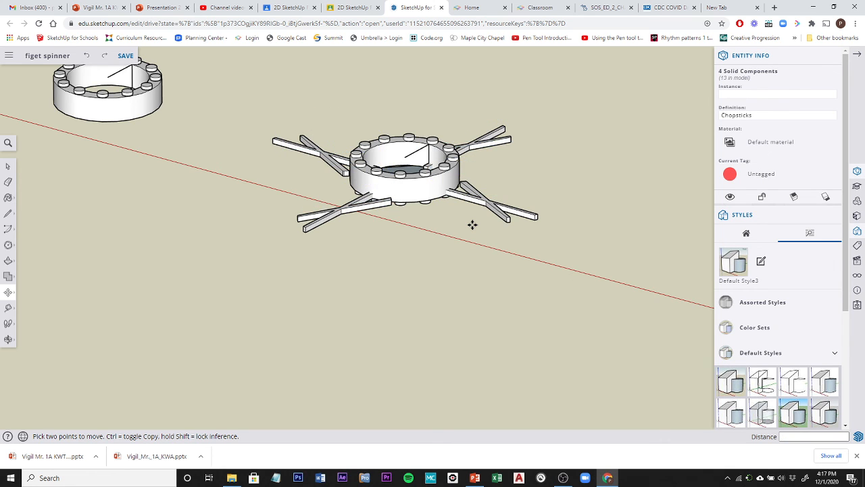
Copy all four Chopsticks around the ring about 5 mm up along the blue axis as a second layer
{"action": "left_click", "coordinate": [7, 167]}
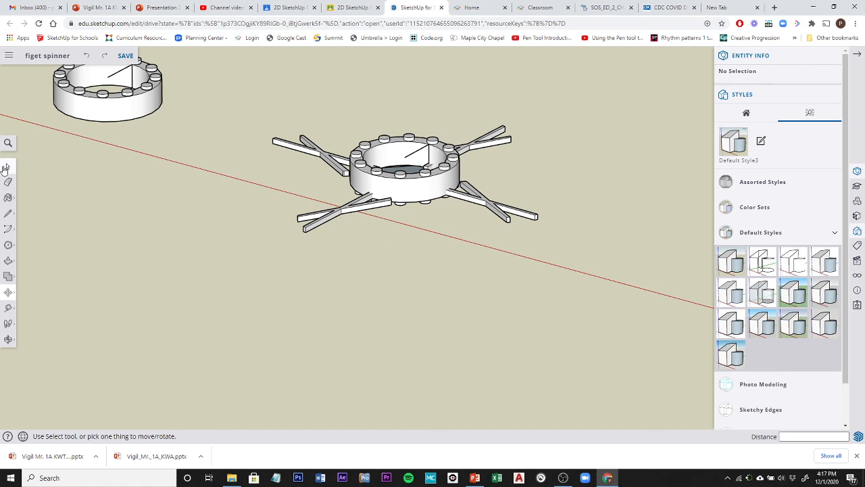
{"action": "left_click", "coordinate": [325, 159]}
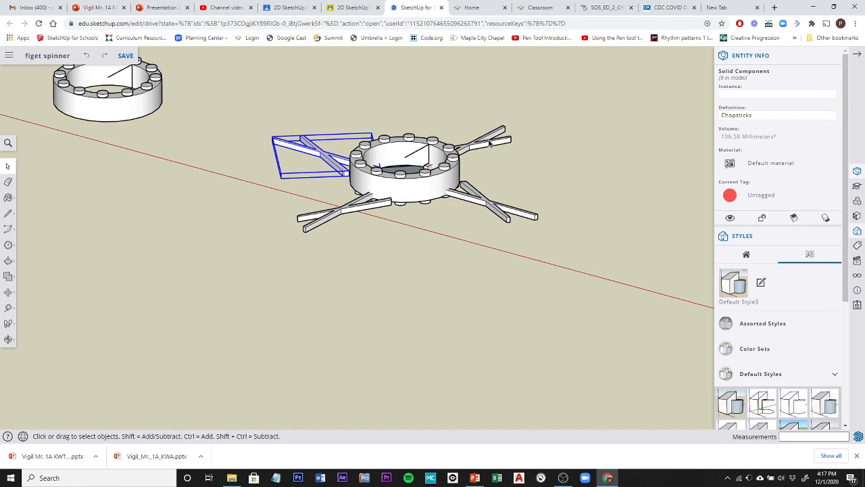
{"action": "left_click", "coordinate": [490, 142], "text": "shift"}
{"action": "left_click", "coordinate": [492, 210], "text": "shift"}
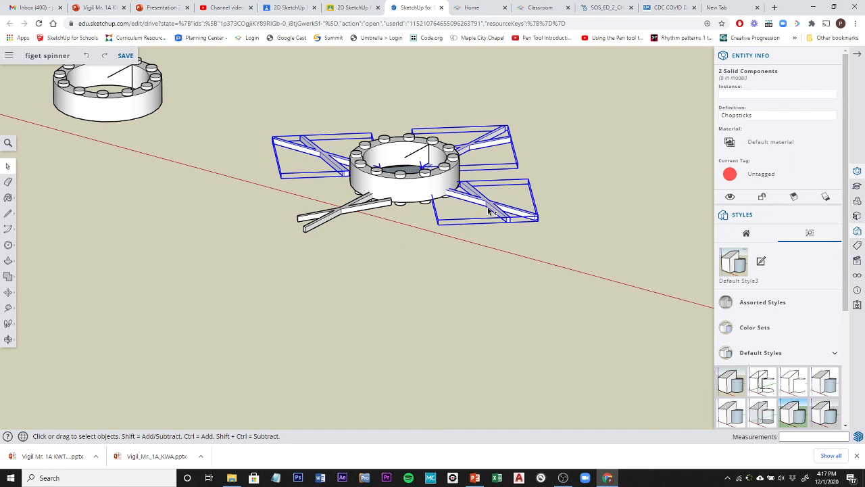
{"action": "left_click", "coordinate": [320, 225], "text": "shift"}
{"action": "left_click", "coordinate": [6, 293]}
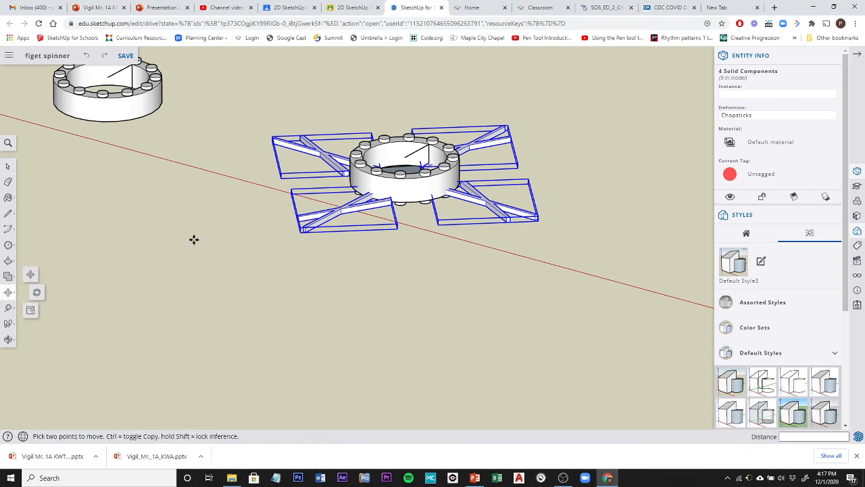
{"action": "left_click", "coordinate": [309, 229]}
{"action": "key", "text": "ctrl"}
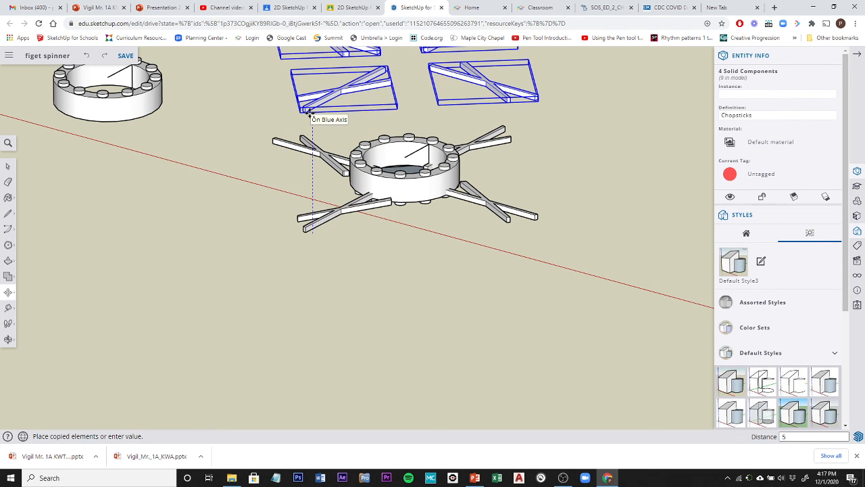
{"action": "key", "text": "Return"}
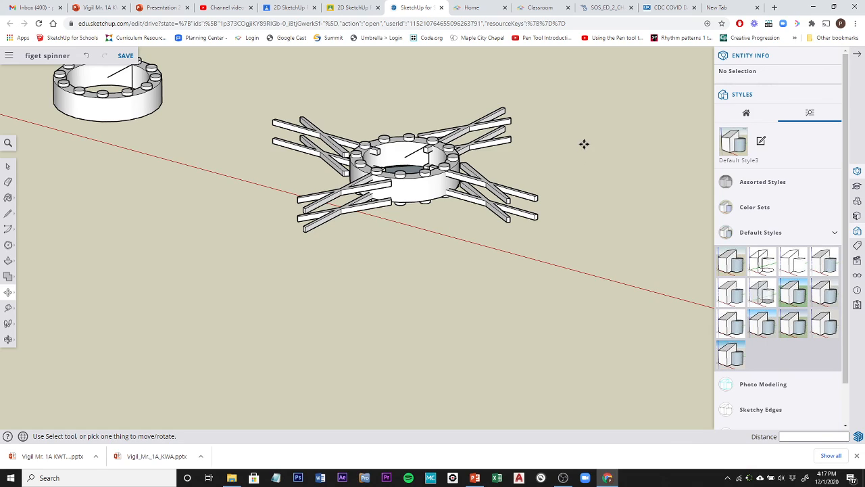
{"action": "middle_click_drag", "start_coordinate": [584, 144], "coordinate": [442, 268]}
{"action": "key", "text": "m"}
{"action": "scroll", "coordinate": [442, 269], "scroll_direction": "down", "scroll_amount": 5}
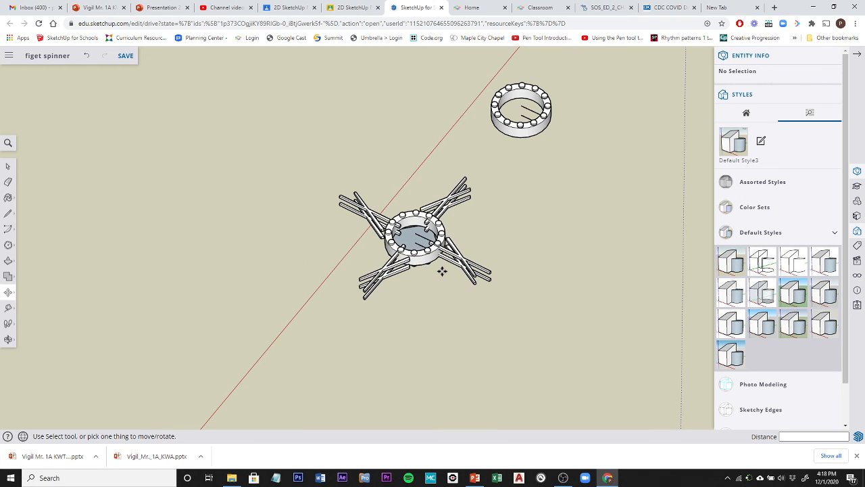
{"action": "left_click", "coordinate": [561, 478]}
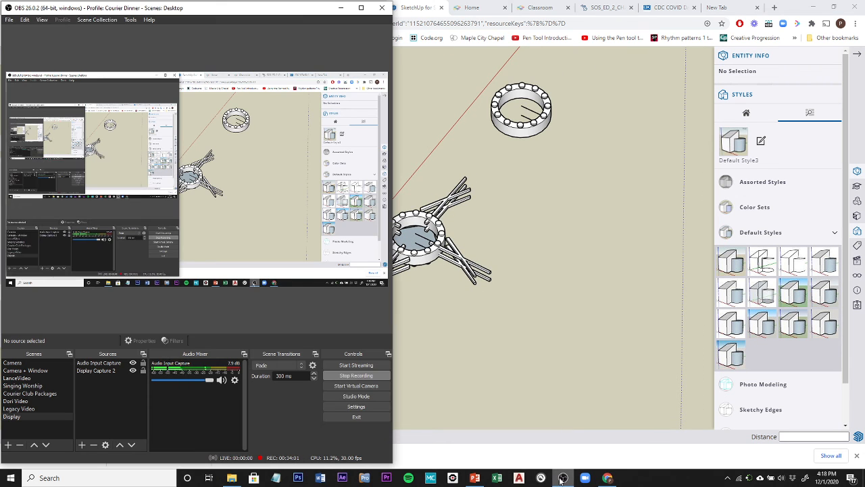